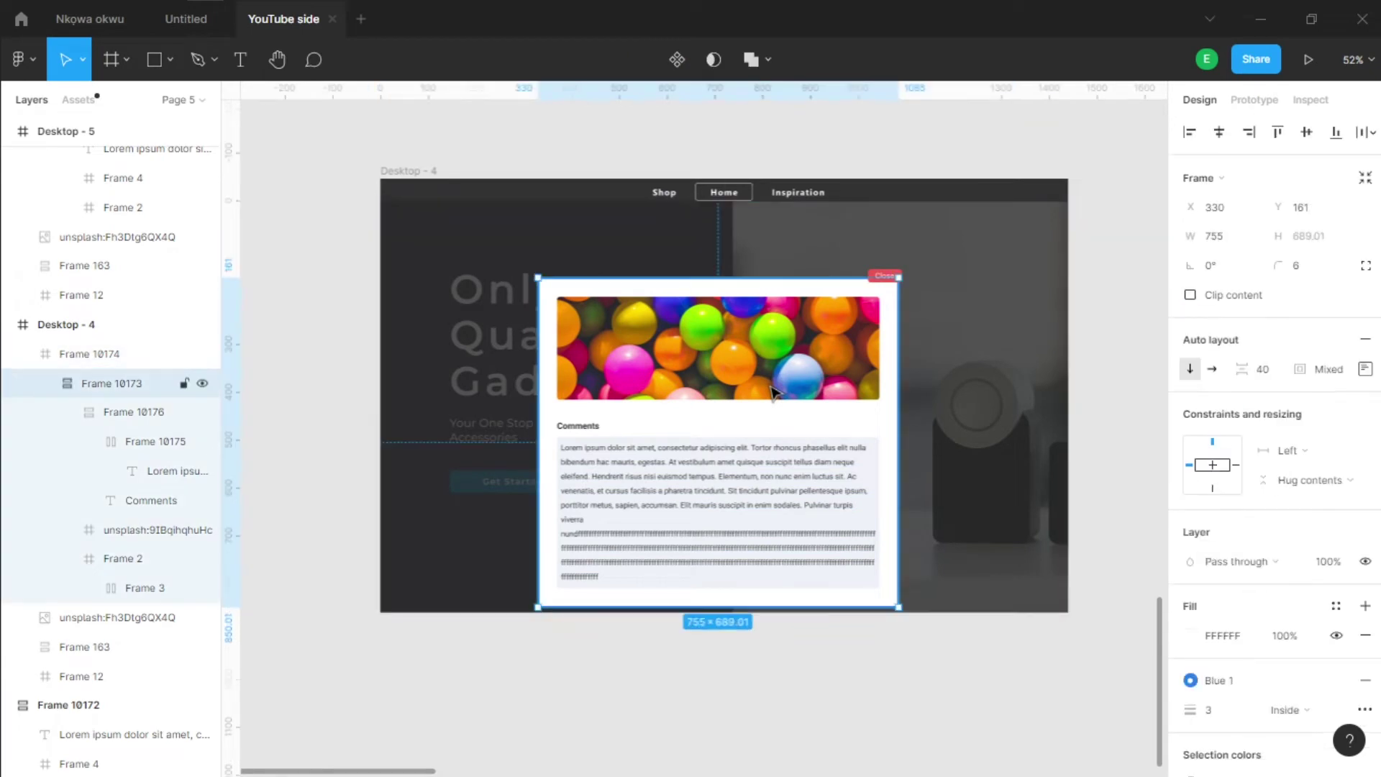
Step: Reposition the pop-up card on Desktop - 4 to X 359, Y 98 and widen it to about 784
{"action": "mouse_move", "coordinate": [772, 392]}
{"action": "left_mouse_down"}
{"action": "mouse_move", "coordinate": [777, 435]}
{"action": "mouse_move", "coordinate": [779, 416]}
{"action": "left_mouse_up"}
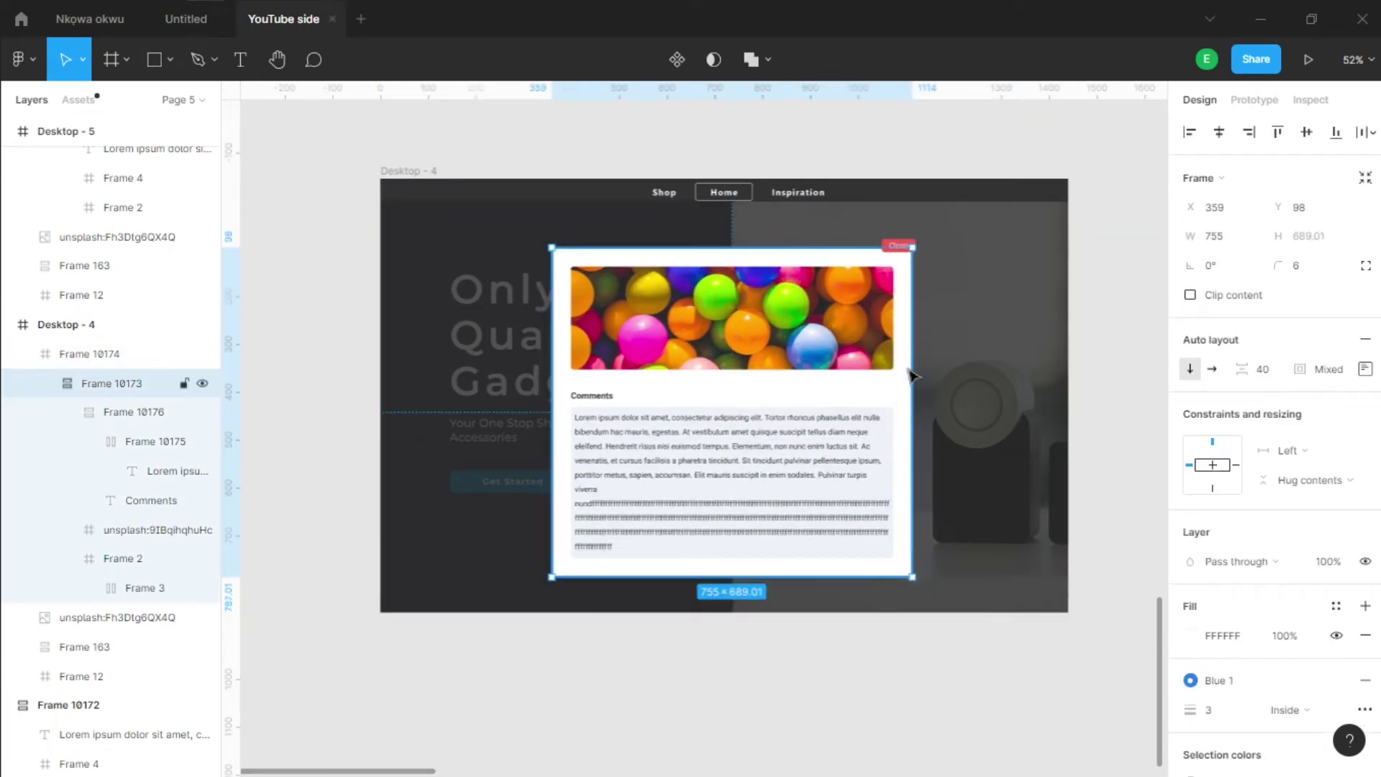
{"action": "mouse_move", "coordinate": [910, 372]}
{"action": "left_mouse_down"}
{"action": "mouse_move", "coordinate": [1027, 376]}
{"action": "mouse_move", "coordinate": [635, 386]}
{"action": "mouse_move", "coordinate": [937, 378]}
{"action": "mouse_move", "coordinate": [755, 374]}
{"action": "mouse_move", "coordinate": [927, 363]}
{"action": "left_mouse_up"}
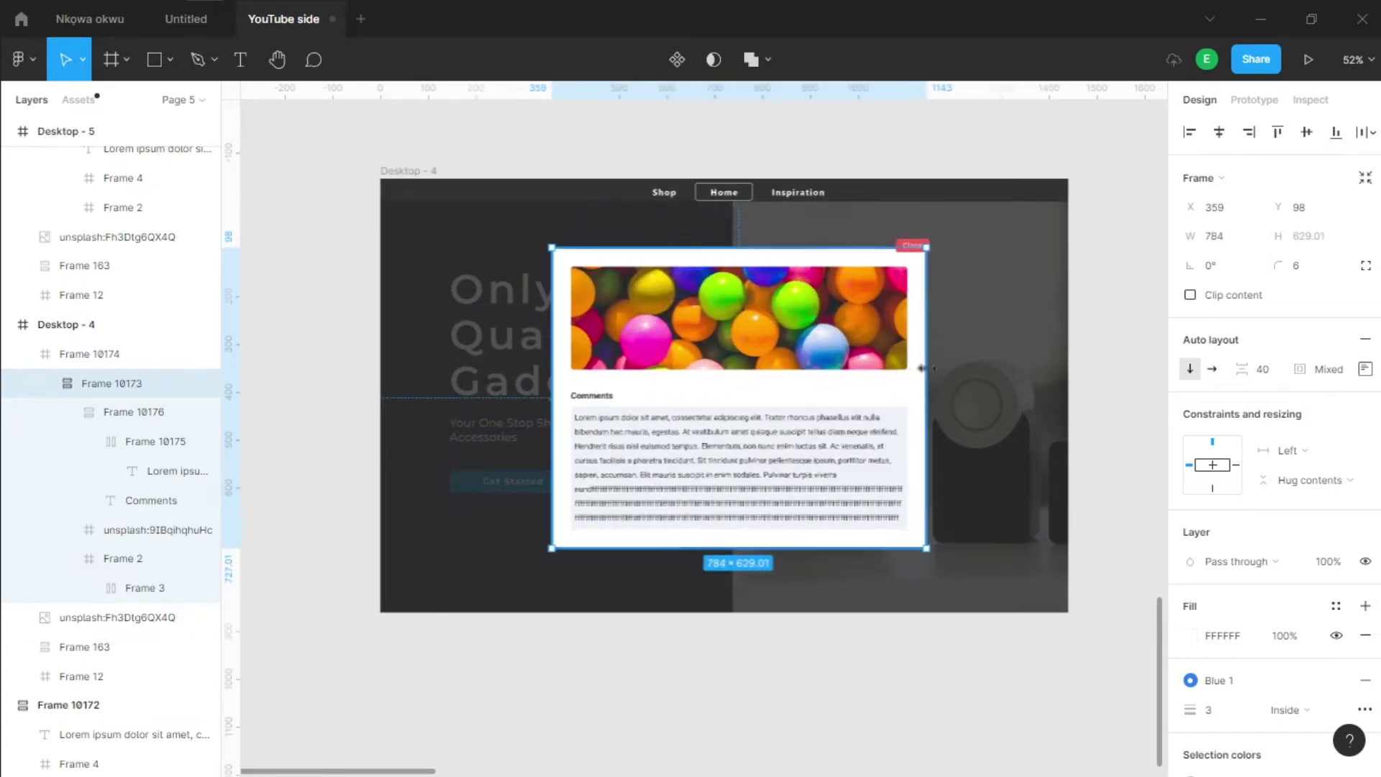
Step: Extend the comment paragraph in the Desktop - 4 pop-up with a long run of filler "k" characters at its end
{"action": "scroll", "coordinate": [914, 478], "scroll_direction": "up", "scroll_amount": 5}
{"action": "double_click", "coordinate": [880, 504]}
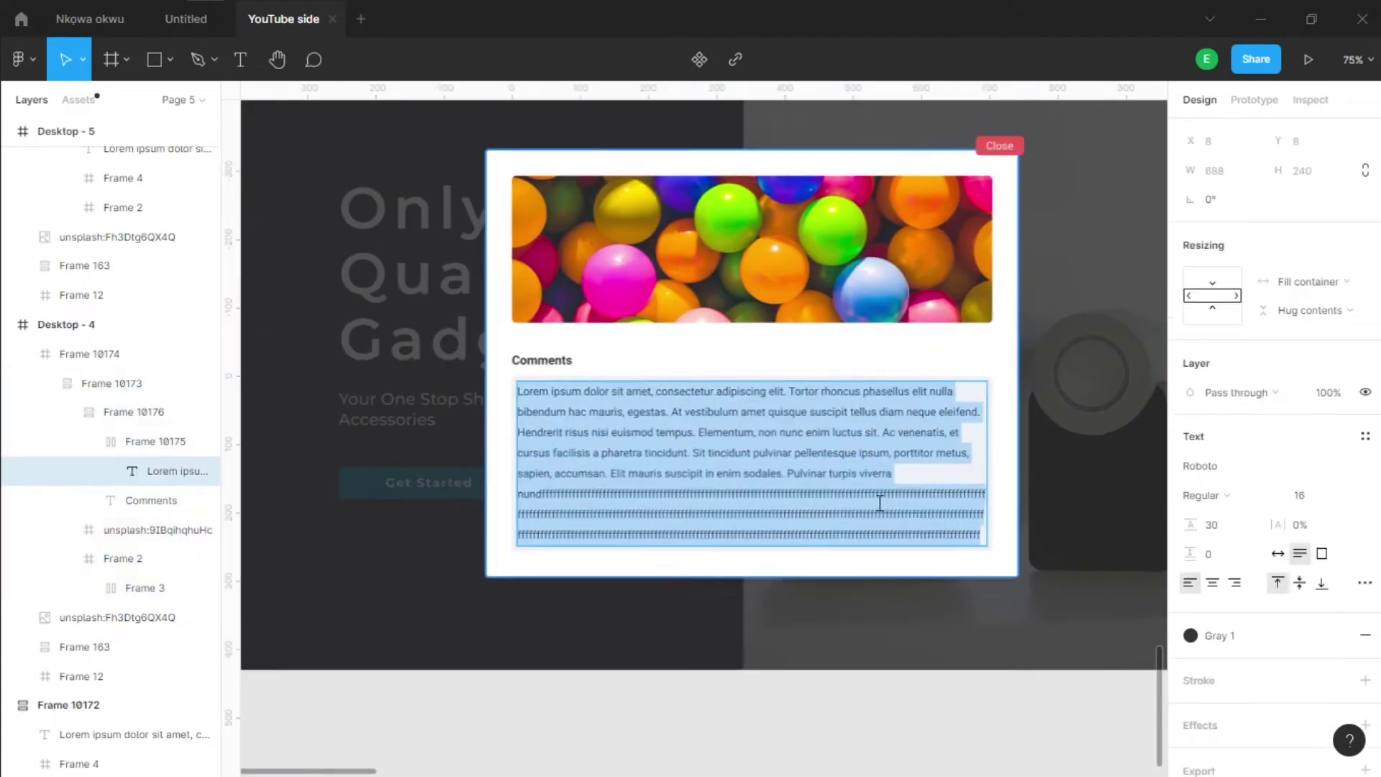
{"action": "left_click", "coordinate": [981, 532]}
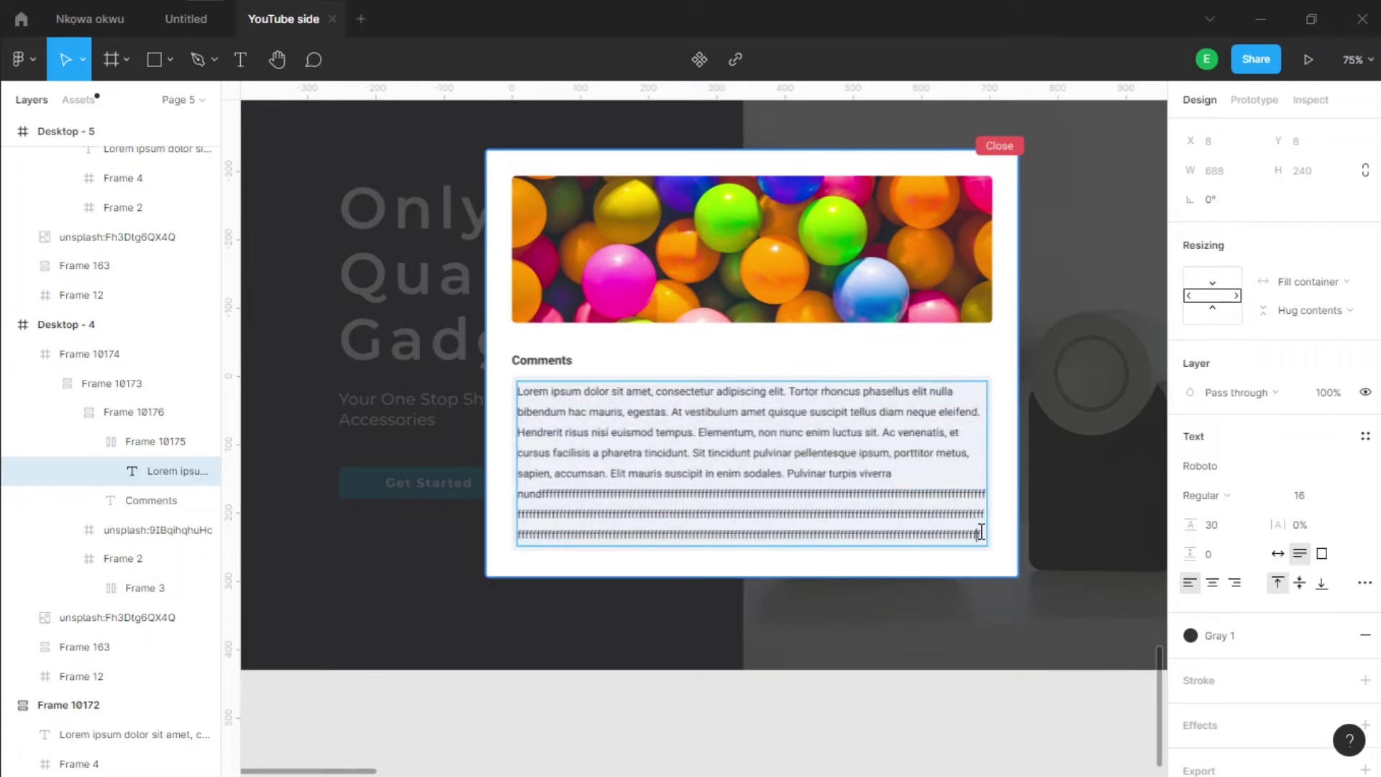
{"action": "type", "text": "kkkkkkkkkkkkkkkkkkkkkkkkkkkkkkkkkkkkkkkkkkkkf"}
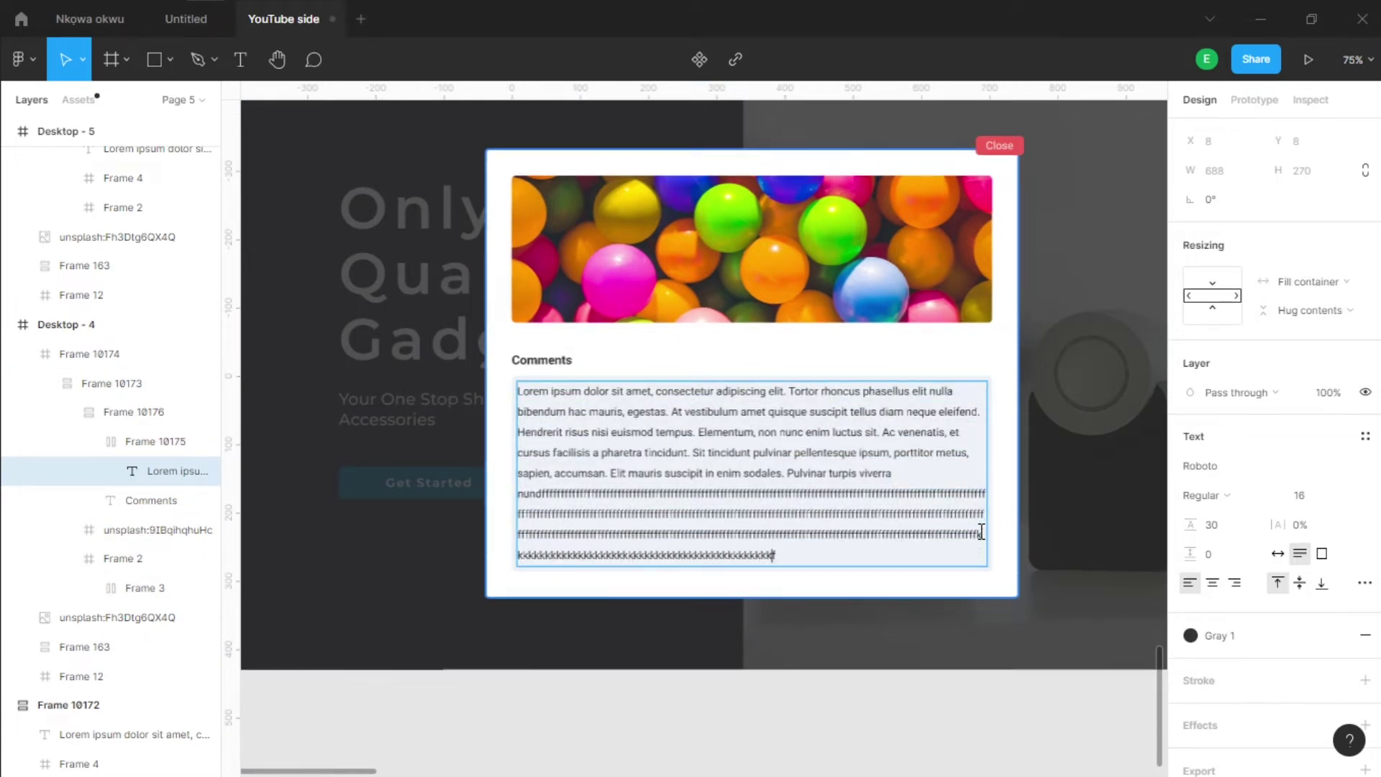
{"action": "type", "text": "kkkkkkkkkkkkkkkkkkkkkkkkkkkkkkkkkkkkkkkkkkkkkkkkkkkkkkk"}
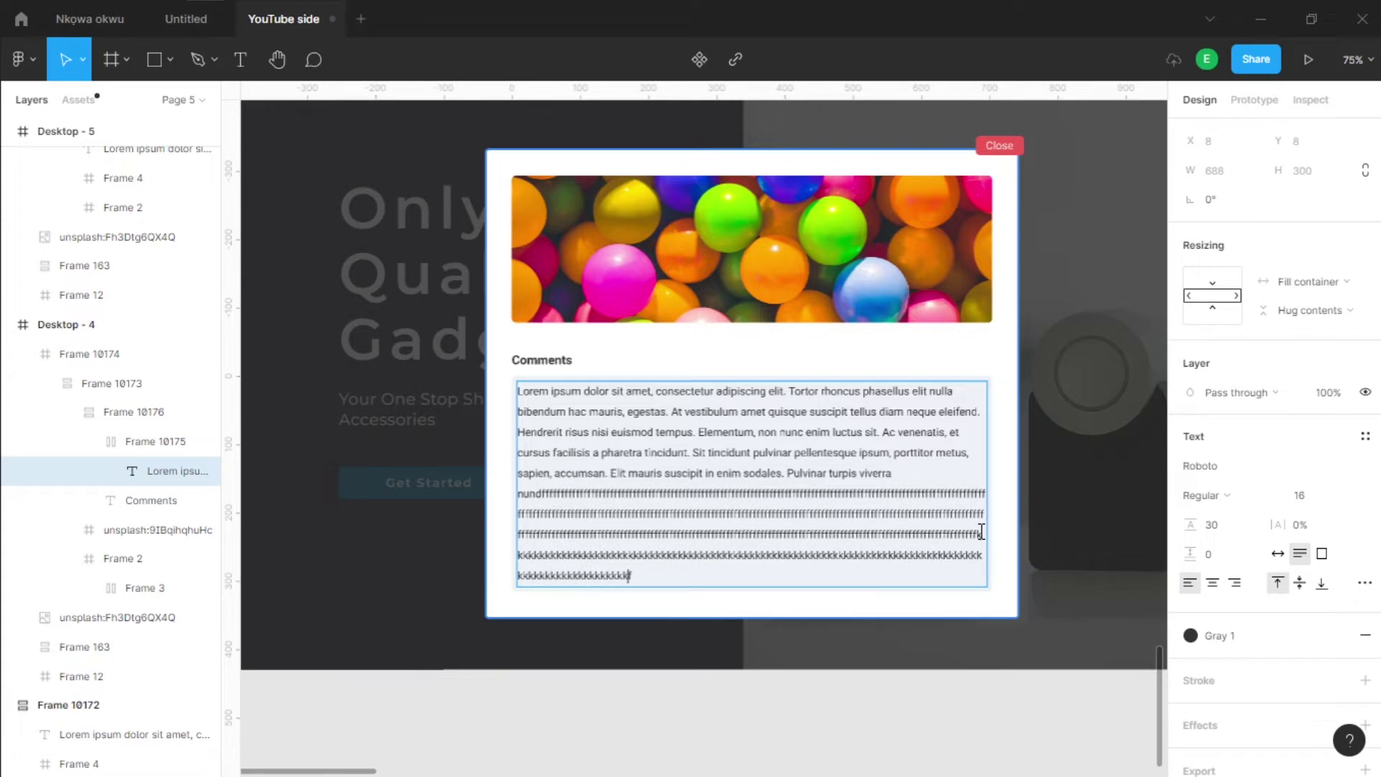
{"action": "type", "text": "kkkkkkkkkkkkkkkkkkkk"}
{"action": "key", "text": "Escape"}
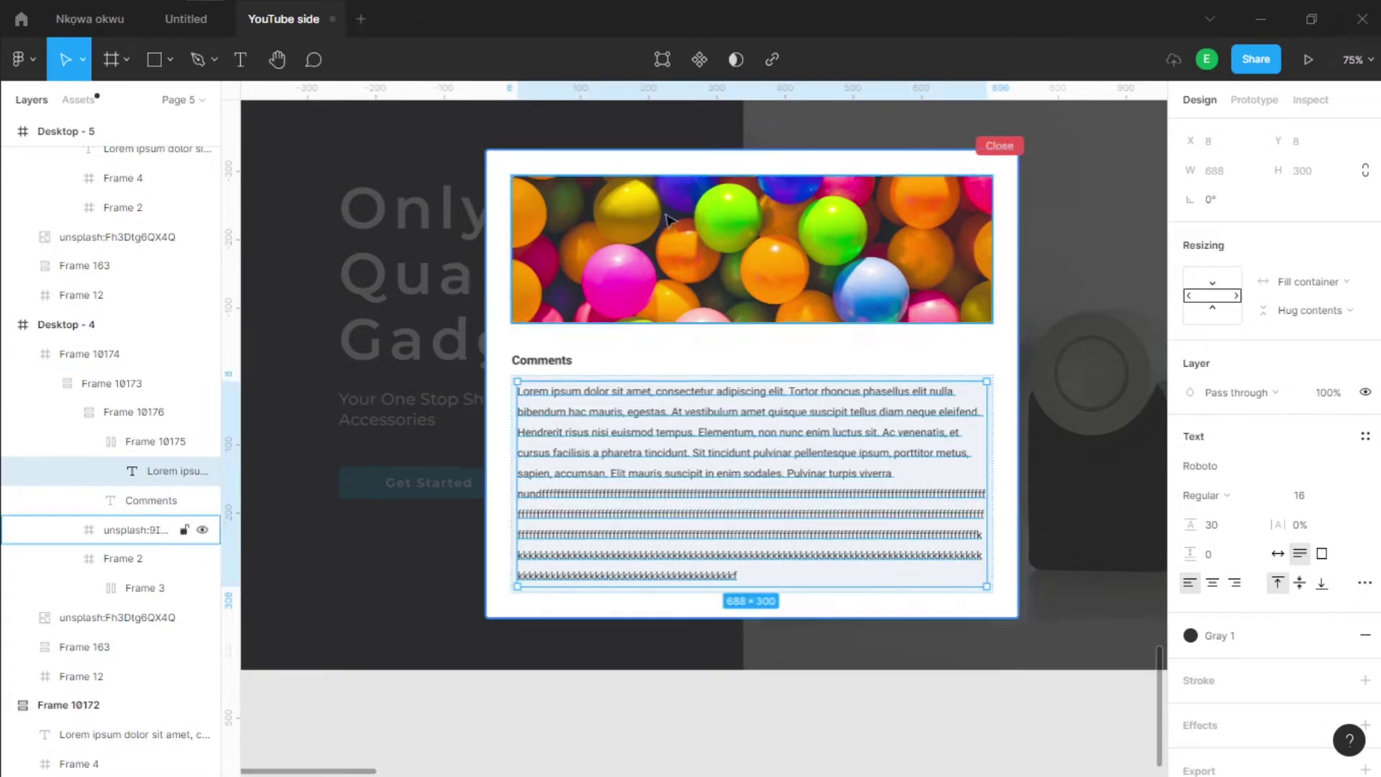
Step: Add a Surface Pro 8 frame and place it beside Desktop - 4
{"action": "scroll", "coordinate": [780, 549], "scroll_direction": "down", "scroll_amount": 3}
{"action": "left_click", "coordinate": [780, 549]}
{"action": "scroll", "coordinate": [741, 255], "scroll_direction": "down", "scroll_amount": 2}
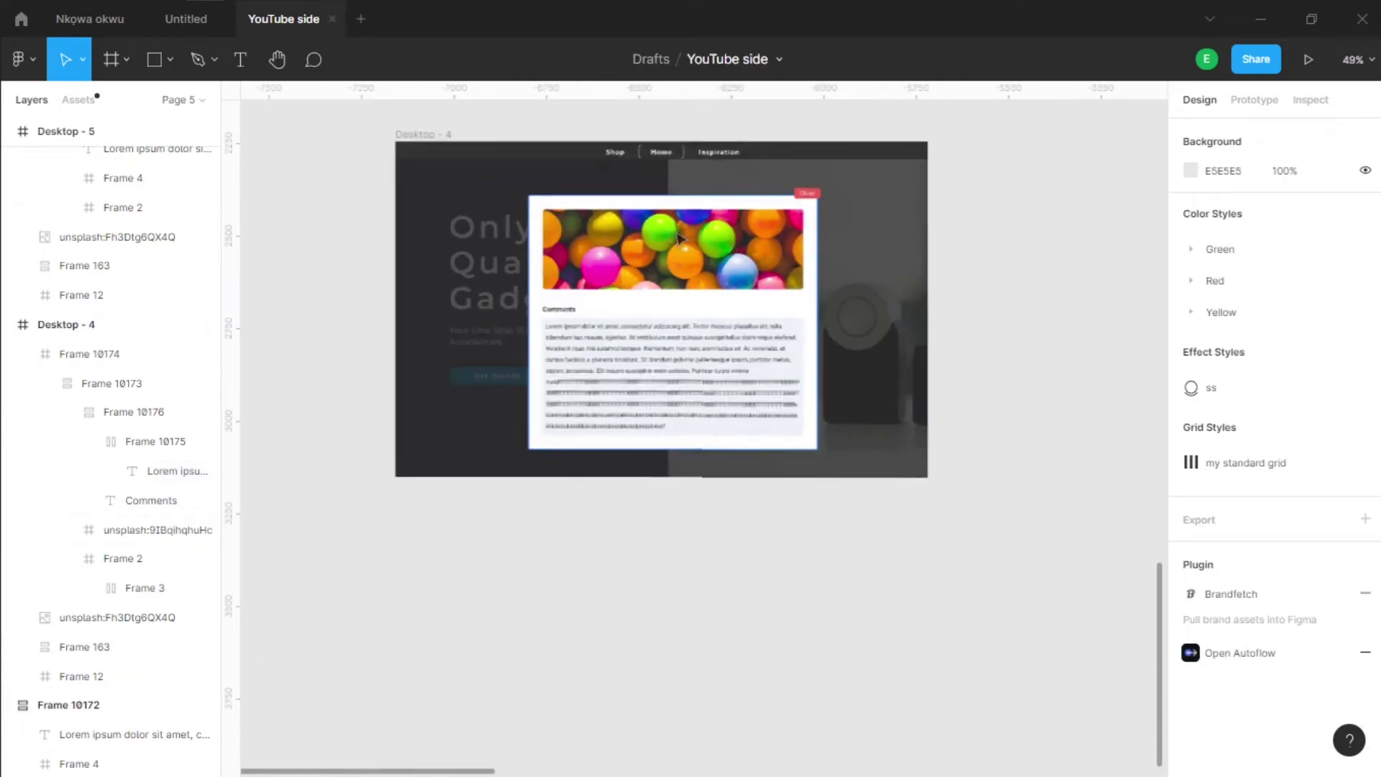
{"action": "left_click", "coordinate": [741, 252]}
{"action": "left_click", "coordinate": [986, 255]}
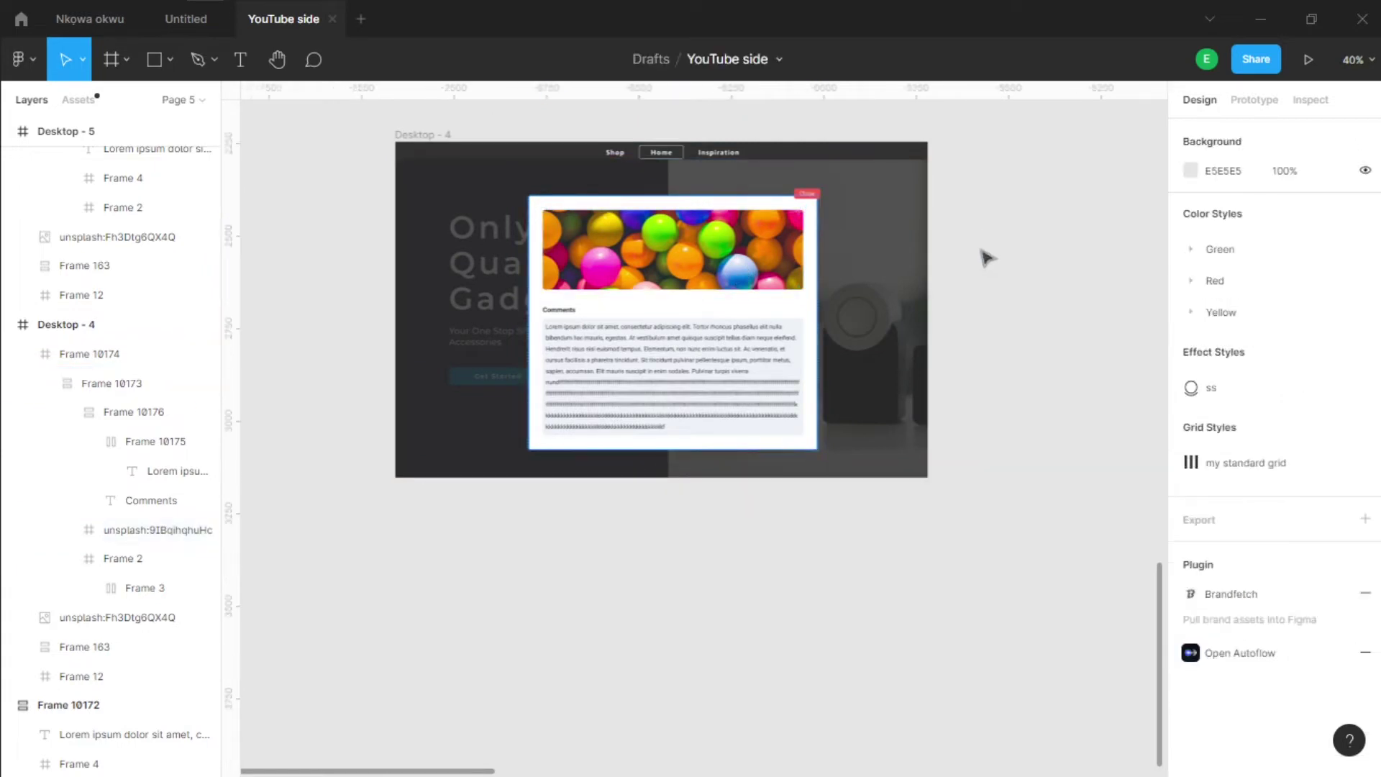
{"action": "scroll", "coordinate": [1002, 354], "scroll_direction": "down", "scroll_amount": 1}
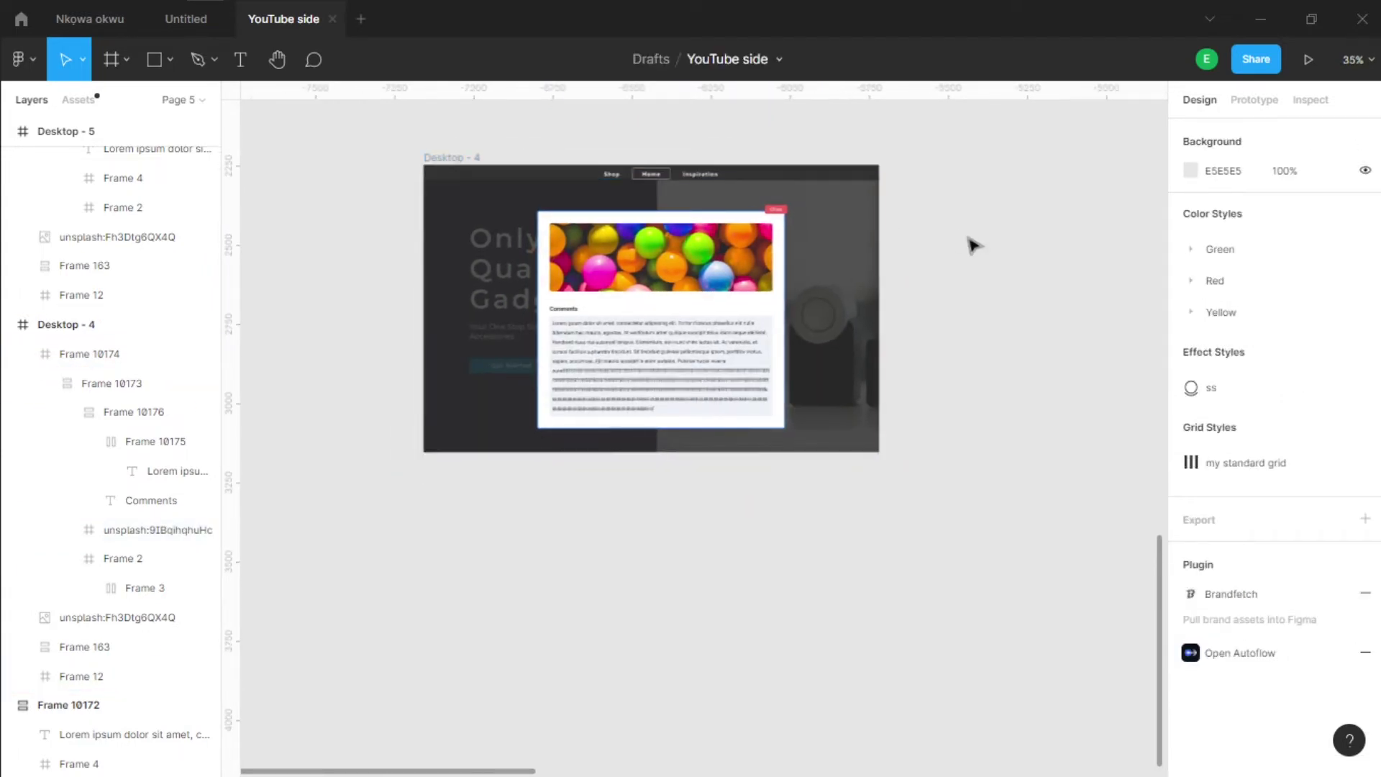
{"action": "key", "text": "f"}
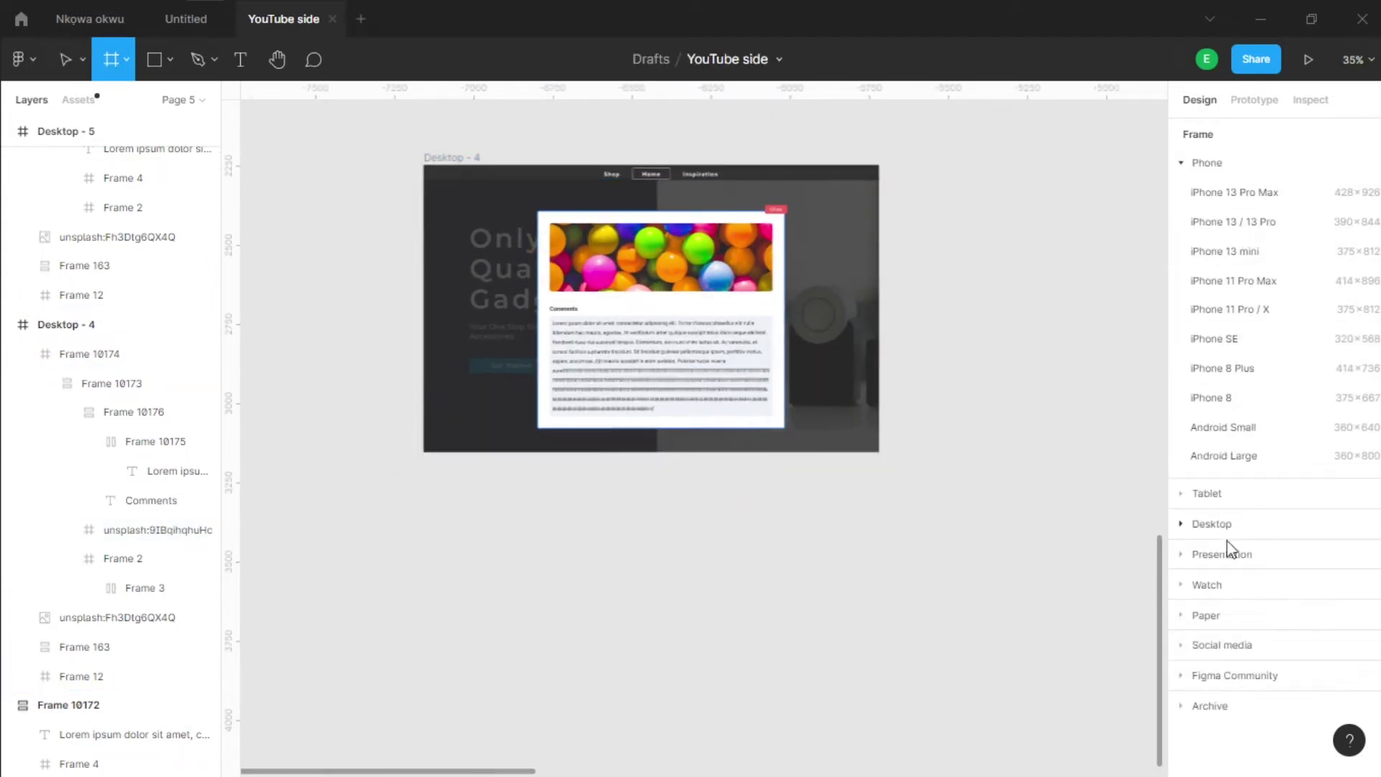
{"action": "left_click", "coordinate": [1205, 503]}
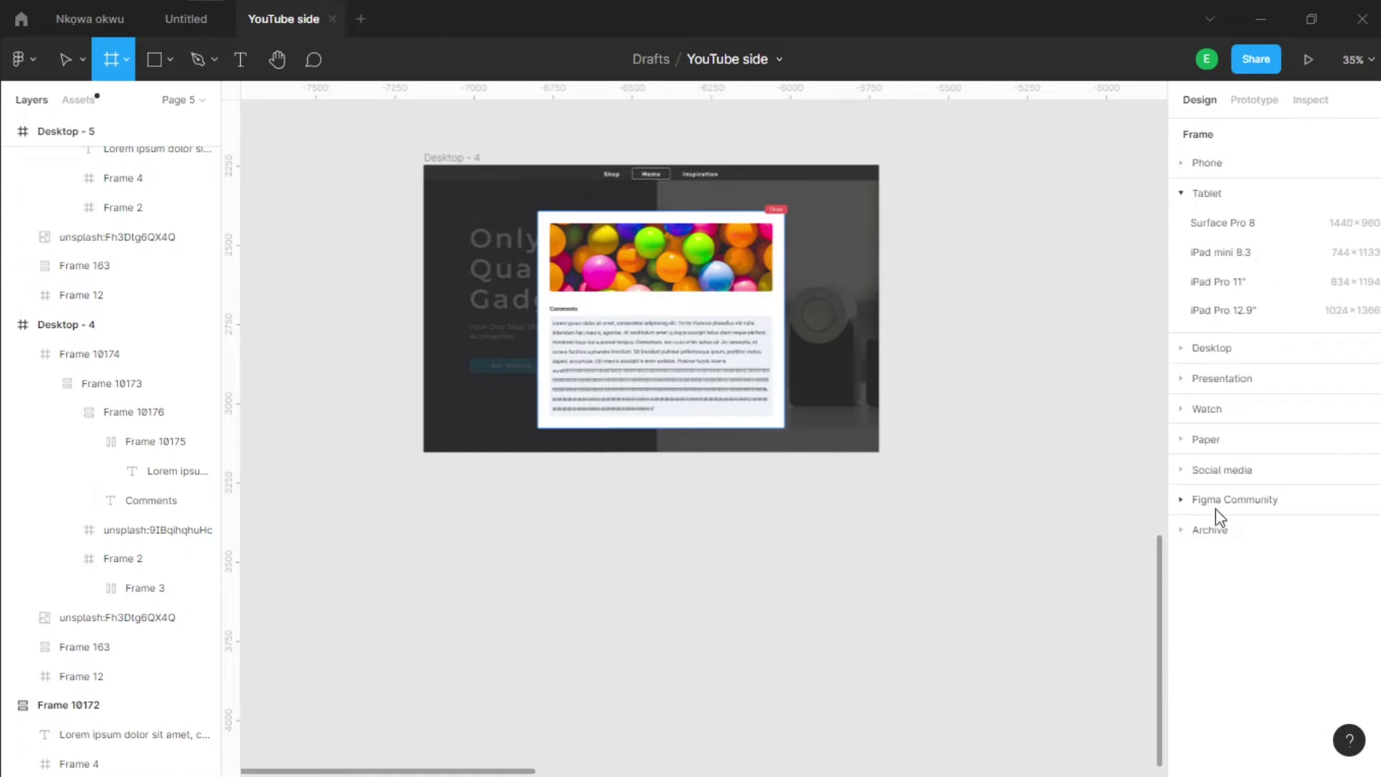
{"action": "left_click", "coordinate": [1233, 219]}
{"action": "left_click_drag", "start_coordinate": [927, 428], "coordinate": [931, 345]}
{"action": "scroll", "coordinate": [931, 345], "scroll_direction": "right", "scroll_amount": 2}
Step: Duplicate the pop-up card from Desktop - 4 and place the copy inside the Surface Pro 8 - 1 frame
{"action": "left_click", "coordinate": [426, 283]}
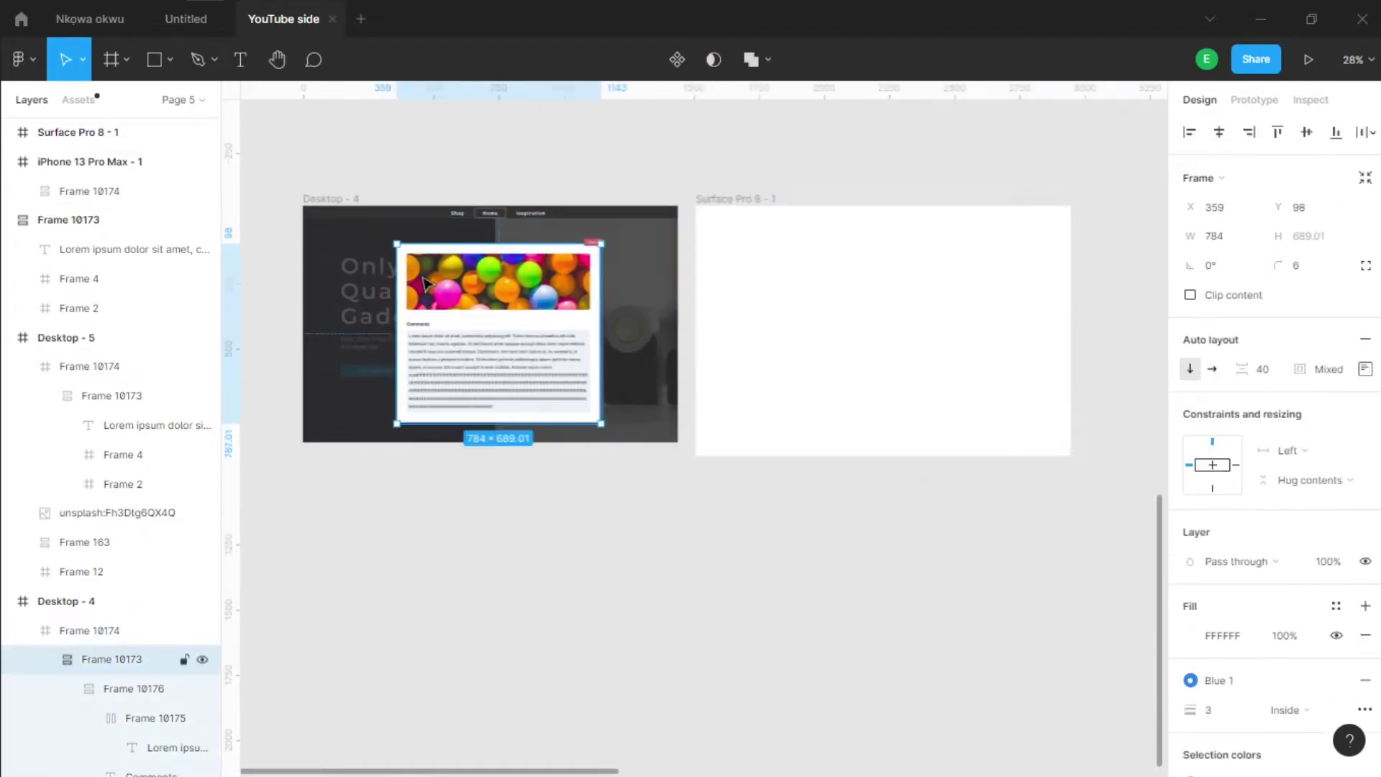
{"action": "key", "text": "alt+space"}
{"action": "key", "text": "ctrl+d"}
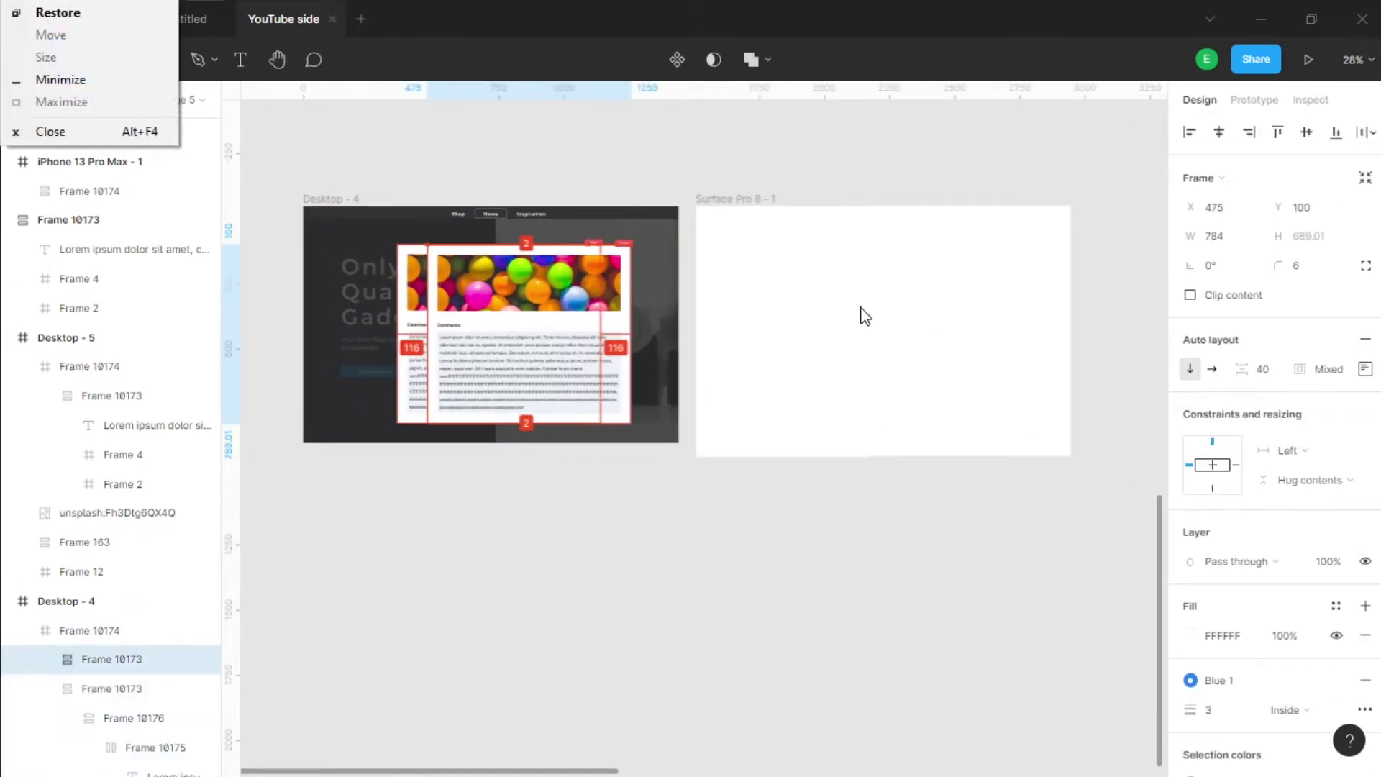
{"action": "left_click_drag", "start_coordinate": [663, 338], "coordinate": [900, 338]}
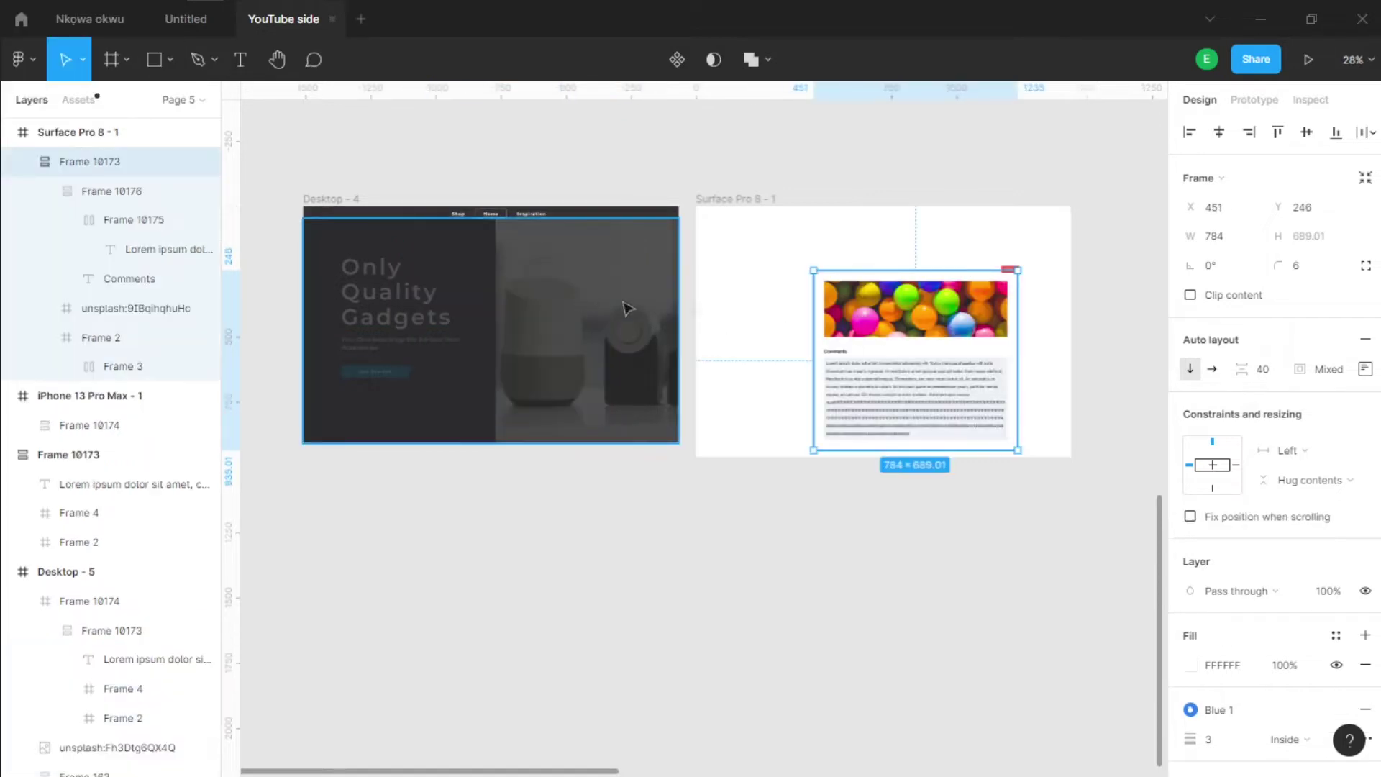
{"action": "key", "text": "ctrl+z"}
{"action": "key", "text": "ctrl+z"}
{"action": "key", "text": "ctrl+shift+z"}
{"action": "key", "text": "ctrl+shift+z"}
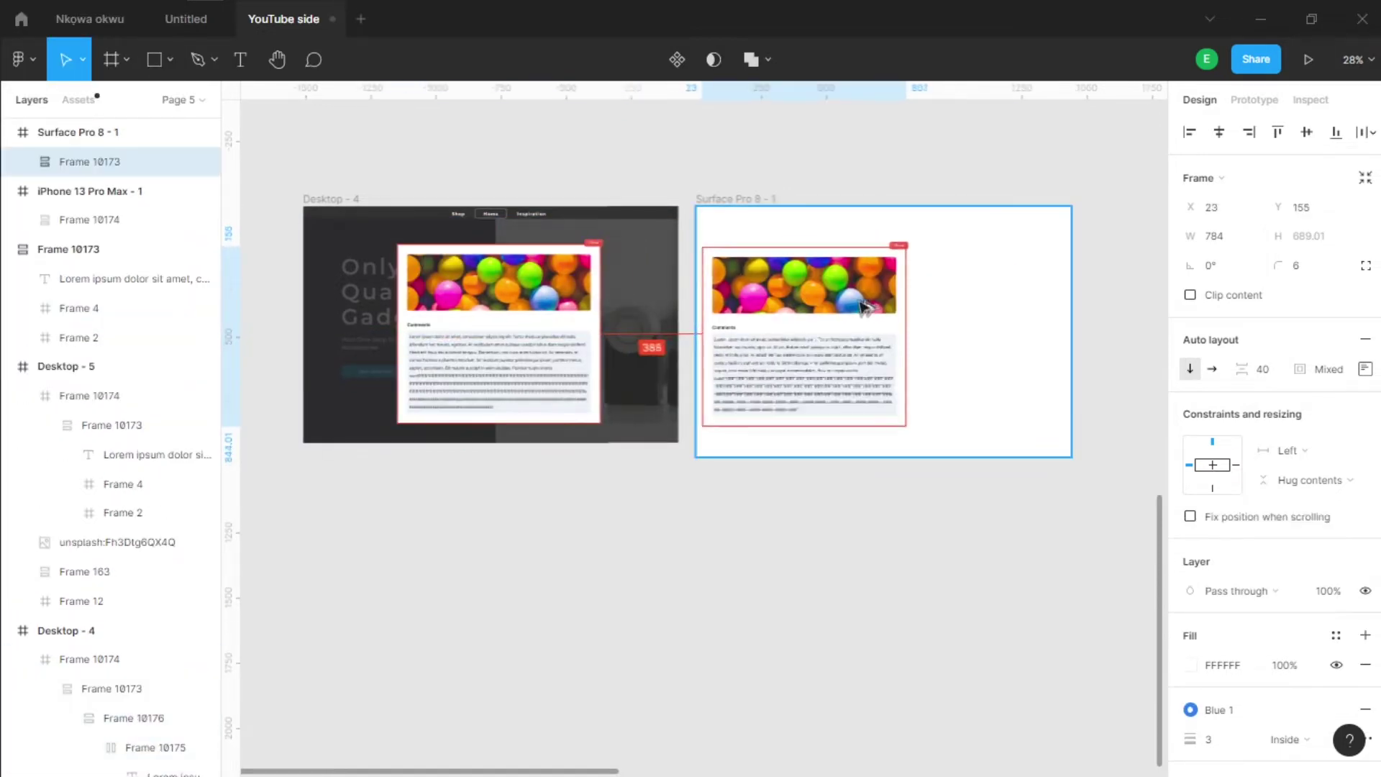
Step: Position the copied card at about X 140, Y 230 in the Surface Pro 8 - 1 frame and resize its width to about 1062
{"action": "left_click_drag", "start_coordinate": [965, 319], "coordinate": [1049, 322]}
{"action": "left_click_drag", "start_coordinate": [761, 316], "coordinate": [732, 308]}
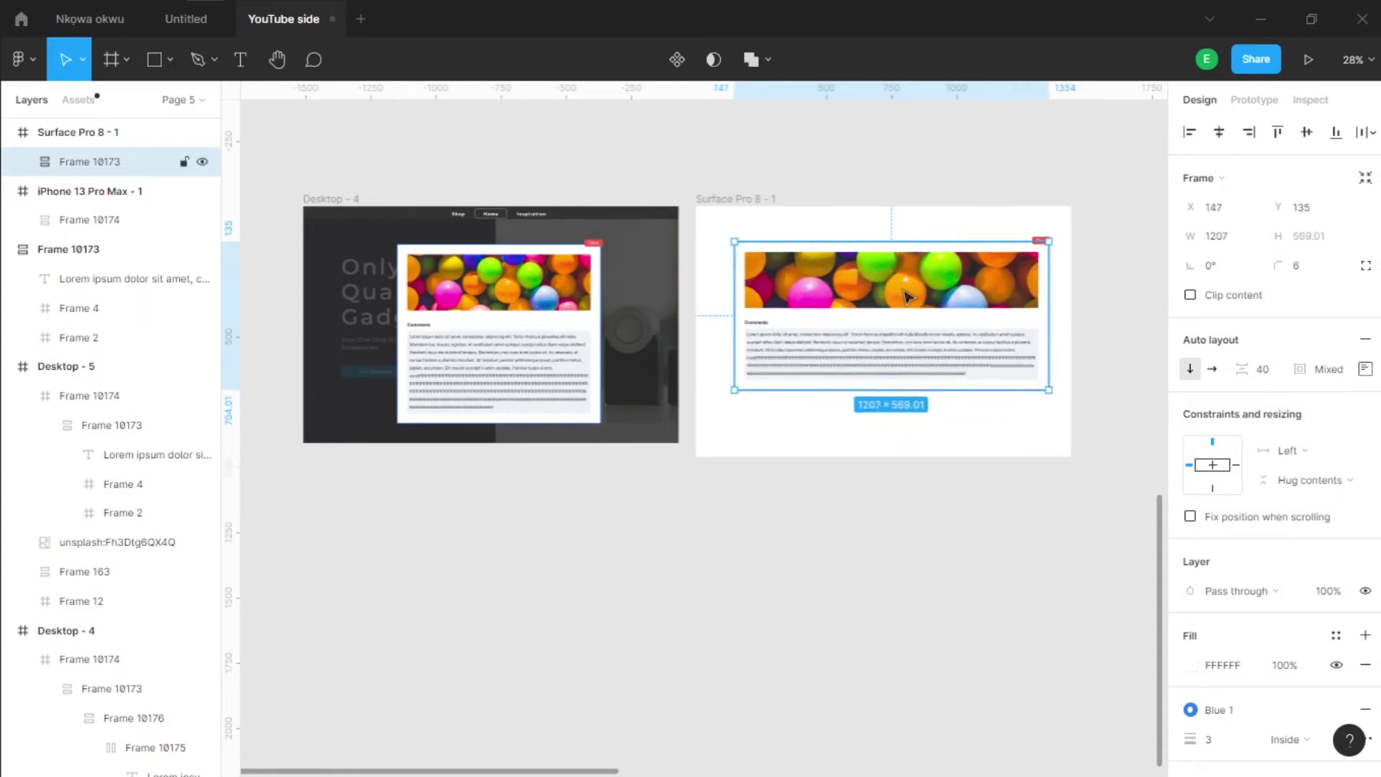
{"action": "left_click_drag", "start_coordinate": [910, 298], "coordinate": [909, 316]}
{"action": "scroll", "coordinate": [1058, 322], "scroll_direction": "up", "scroll_amount": 3, "text": "ctrl"}
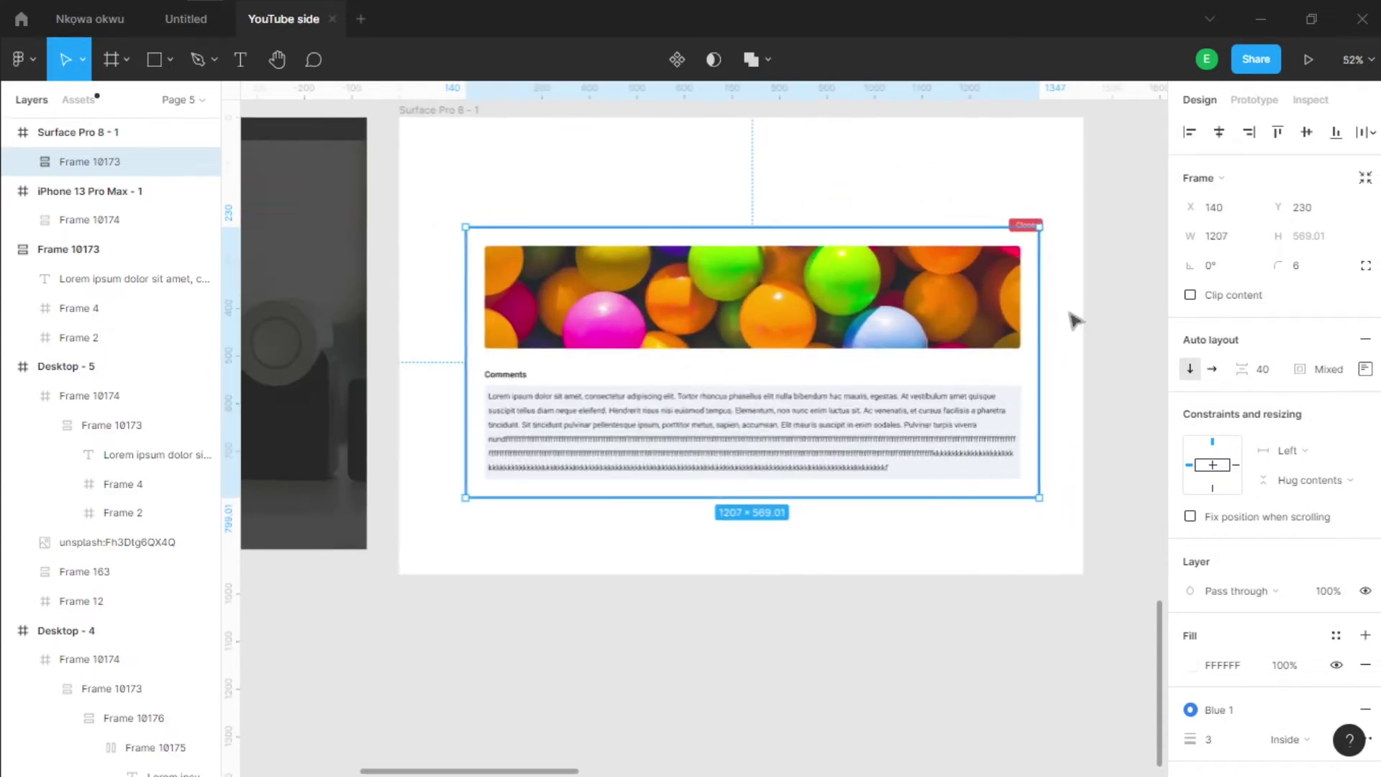
{"action": "left_click_drag", "start_coordinate": [1039, 321], "coordinate": [971, 353]}
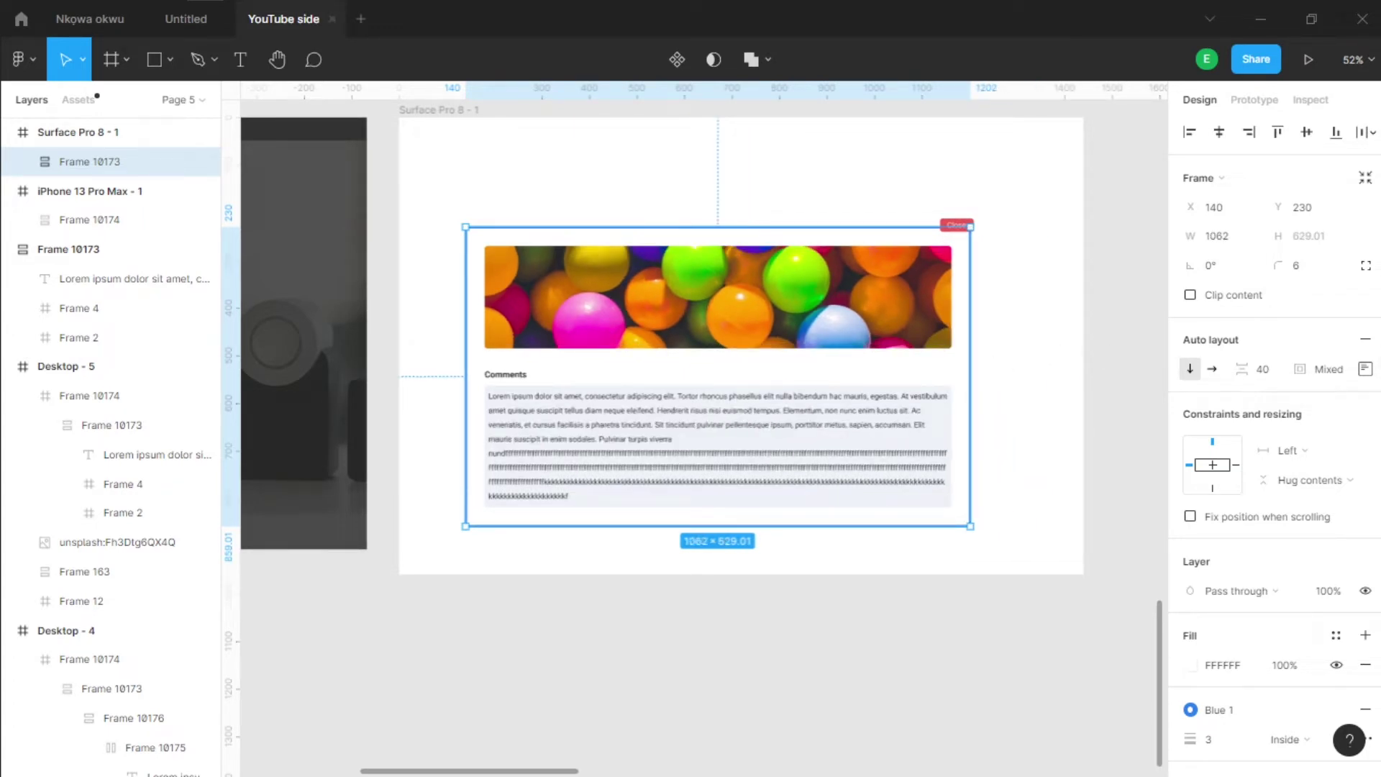
Step: Place another copy of the Desktop - 4 pop-up card on the empty canvas below that frame
{"action": "scroll", "coordinate": [870, 435], "scroll_direction": "down", "scroll_amount": 4, "text": "ctrl"}
{"action": "scroll", "coordinate": [719, 292], "scroll_direction": "left", "scroll_amount": 3}
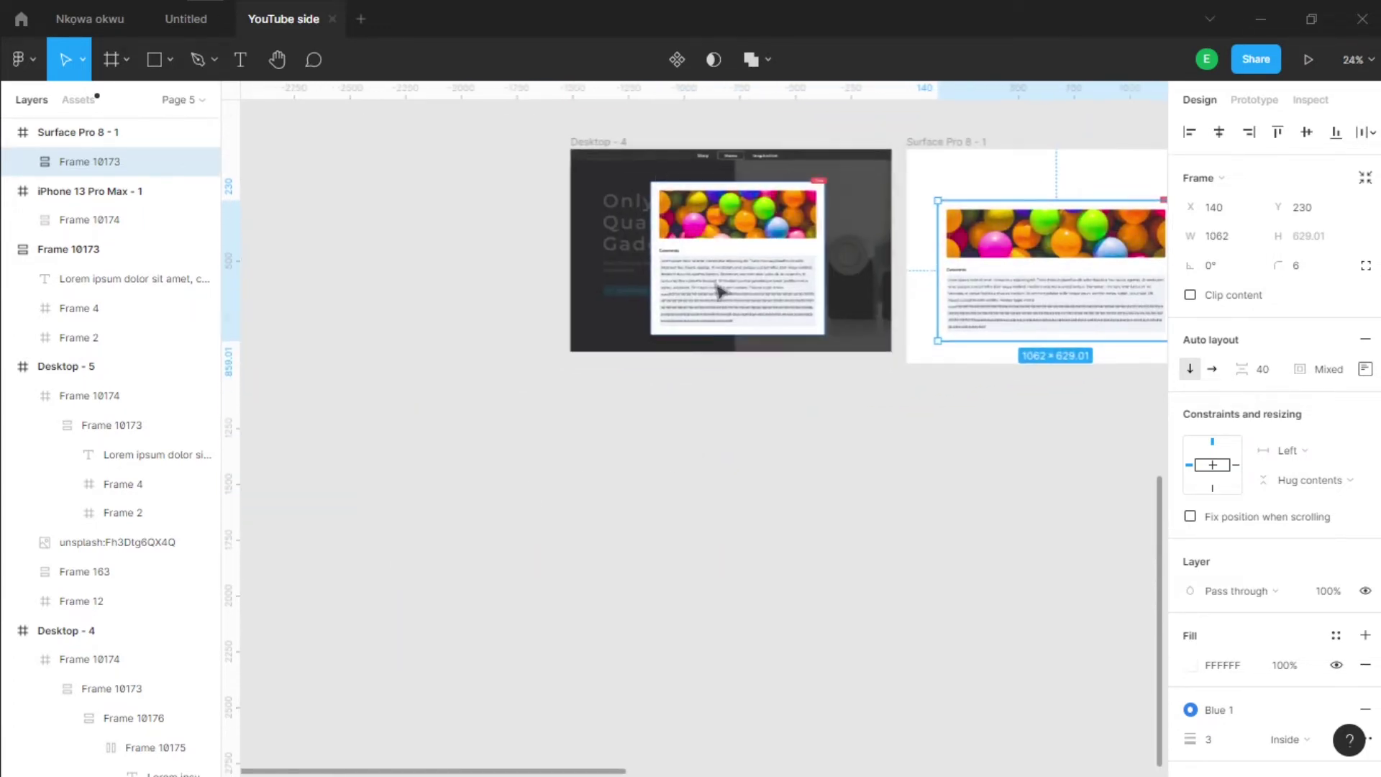
{"action": "left_click", "coordinate": [719, 291]}
{"action": "left_click", "coordinate": [741, 237]}
{"action": "left_click_drag", "start_coordinate": [740, 238], "coordinate": [741, 483]}
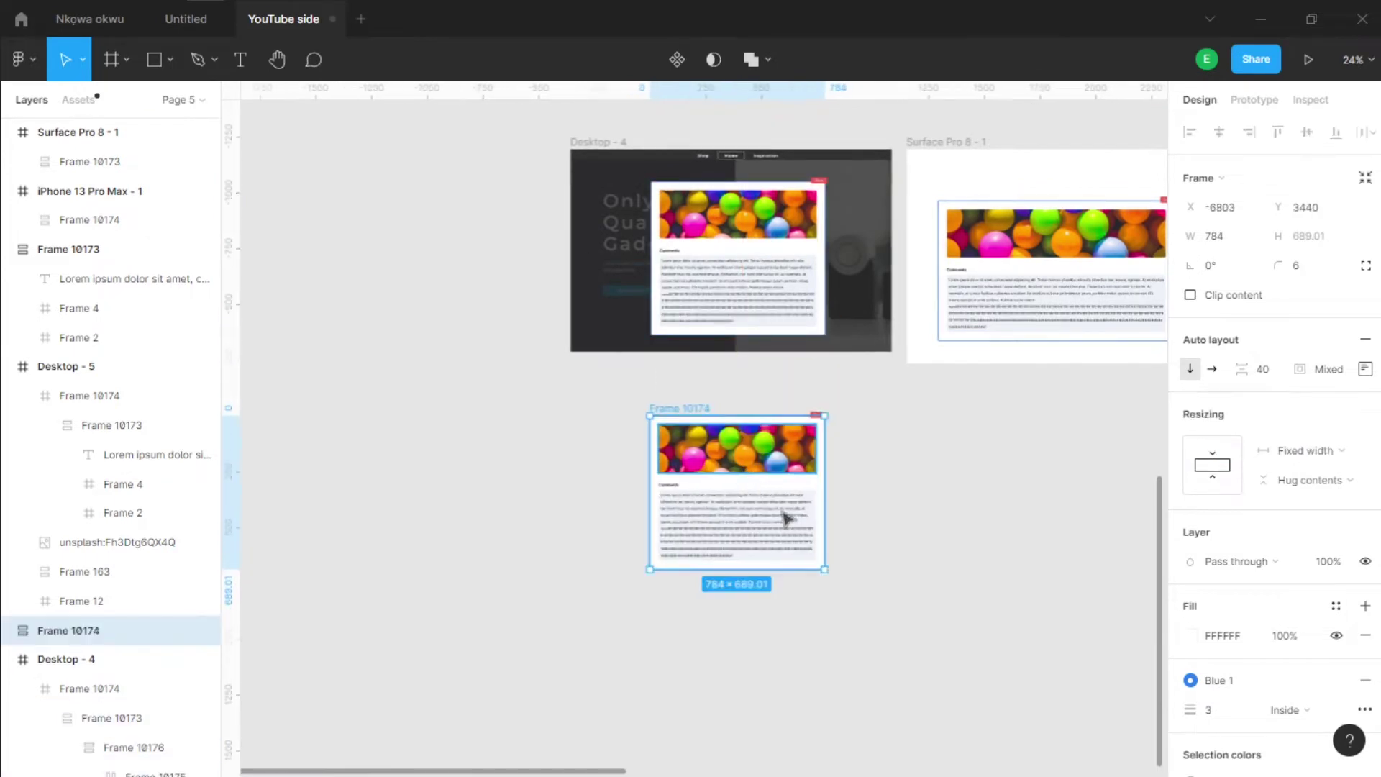
Step: Widen the standalone card below Desktop - 4 to about 848
{"action": "scroll", "coordinate": [890, 561], "scroll_direction": "down", "scroll_amount": 3}
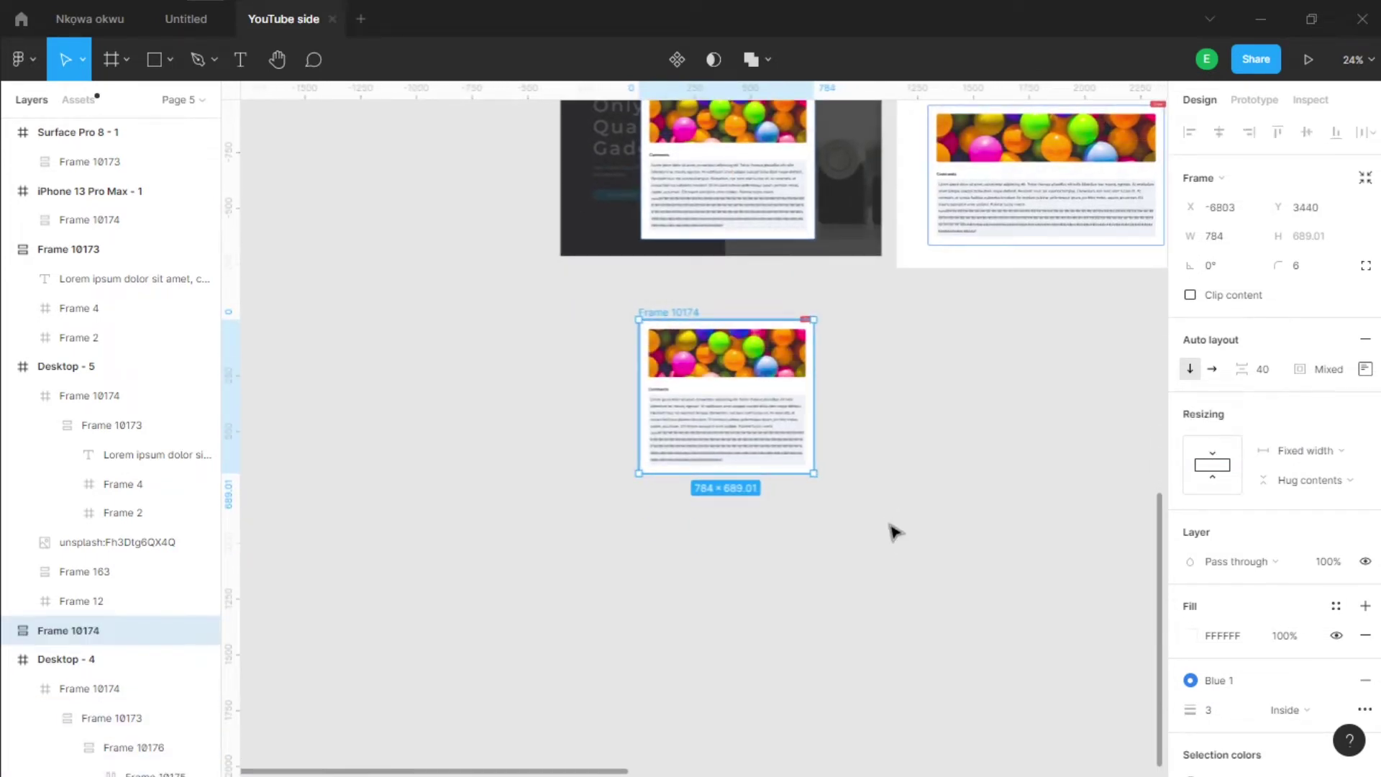
{"action": "scroll", "coordinate": [779, 489], "scroll_direction": "up", "scroll_amount": 5, "text": "ctrl"}
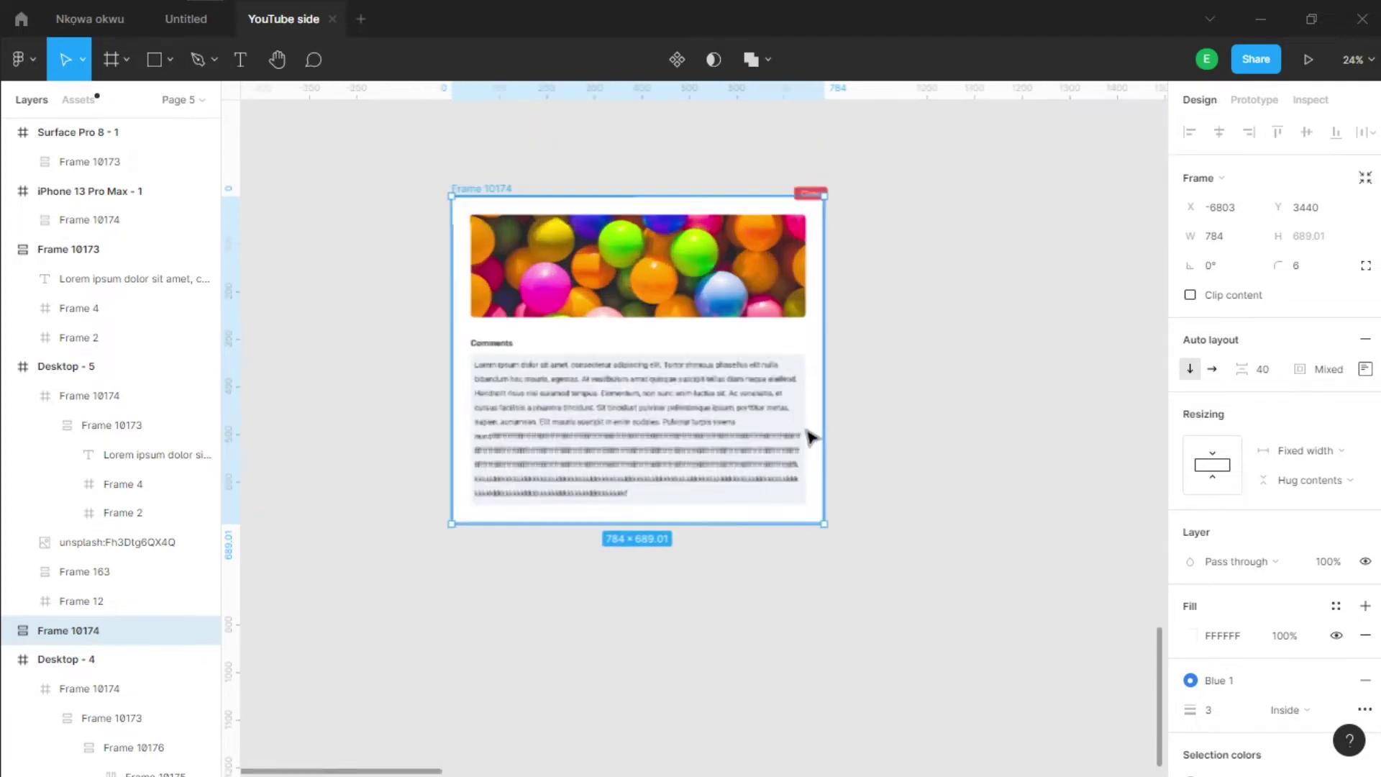
{"action": "scroll", "coordinate": [725, 484], "scroll_direction": "up", "scroll_amount": 1}
{"action": "scroll", "coordinate": [725, 484], "scroll_direction": "right", "scroll_amount": 1}
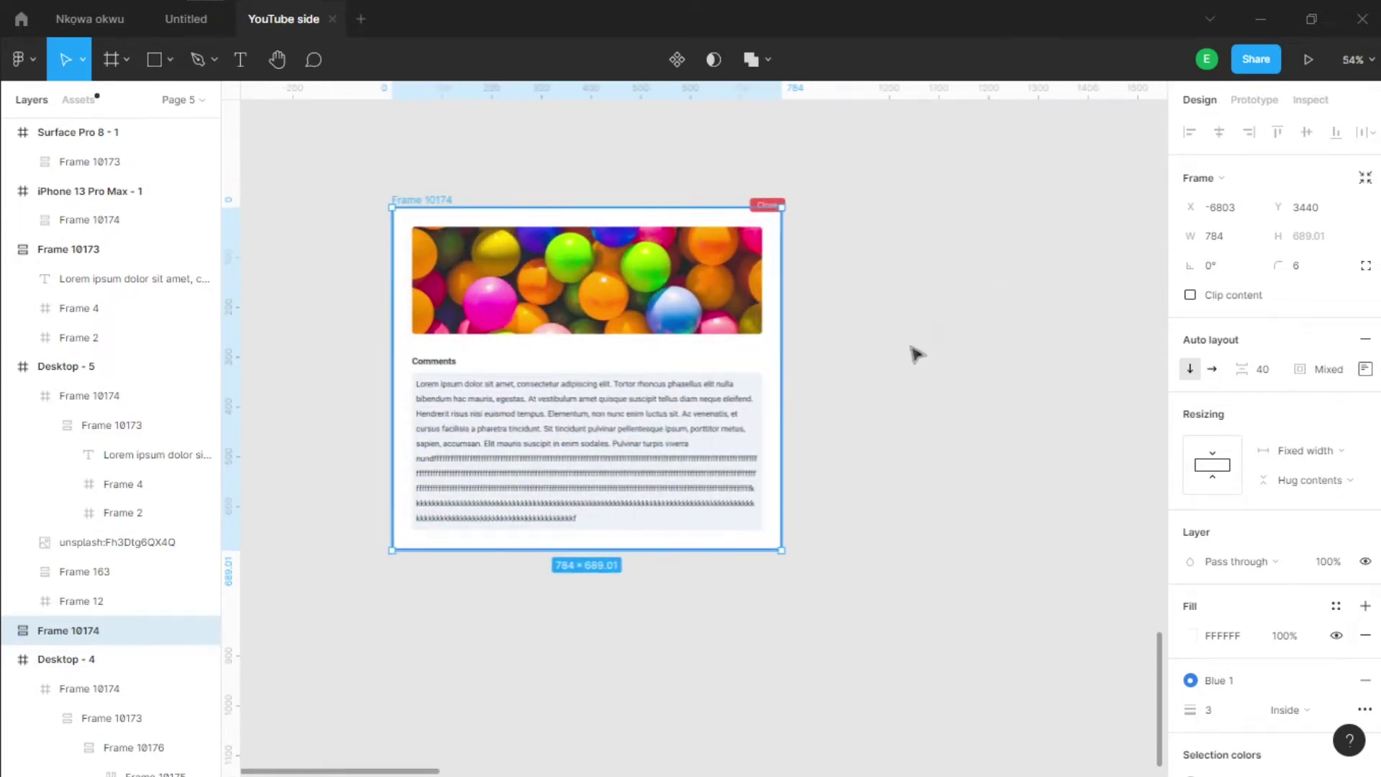
{"action": "scroll", "coordinate": [435, 207], "scroll_direction": "down", "scroll_amount": 5, "text": "ctrl"}
{"action": "scroll", "coordinate": [602, 391], "scroll_direction": "up", "scroll_amount": 4, "text": "ctrl"}
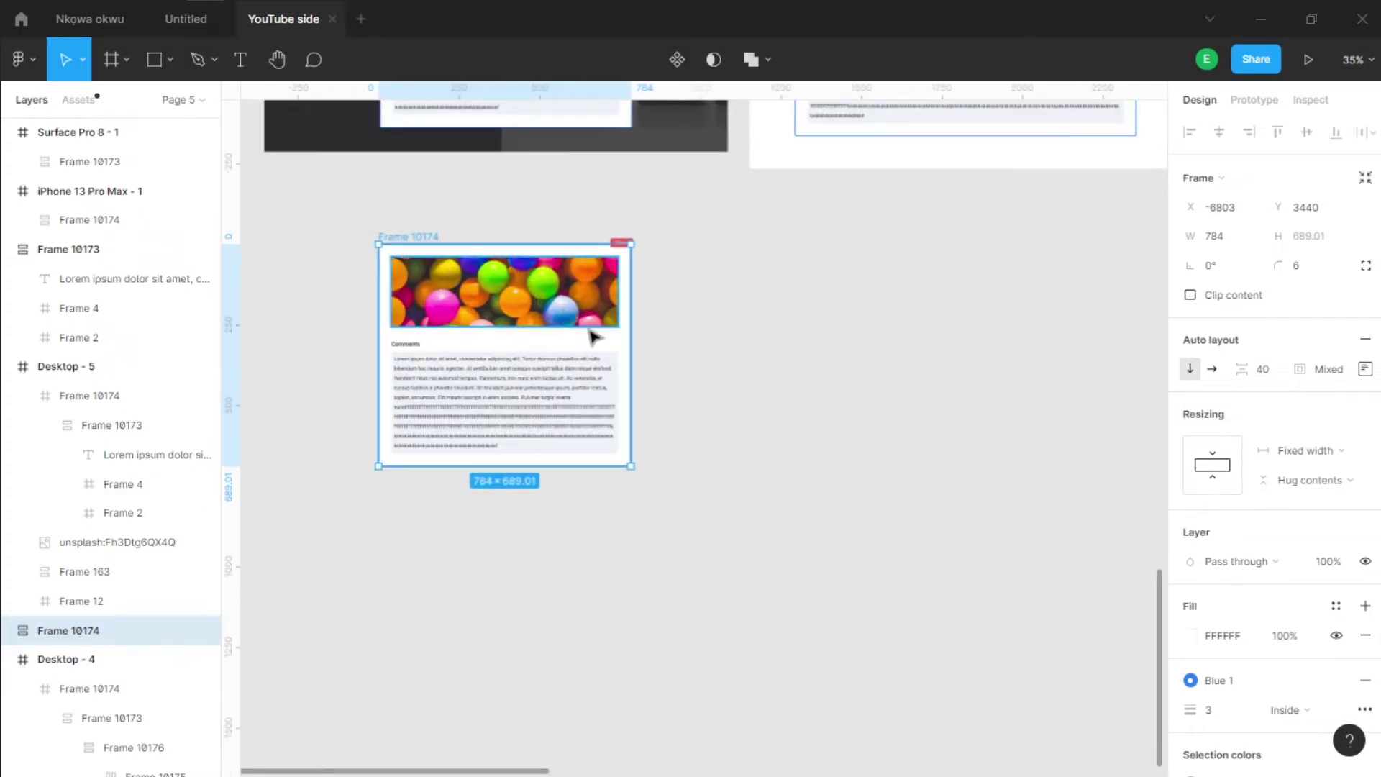
{"action": "scroll", "coordinate": [607, 453], "scroll_direction": "up", "scroll_amount": 2, "text": "ctrl"}
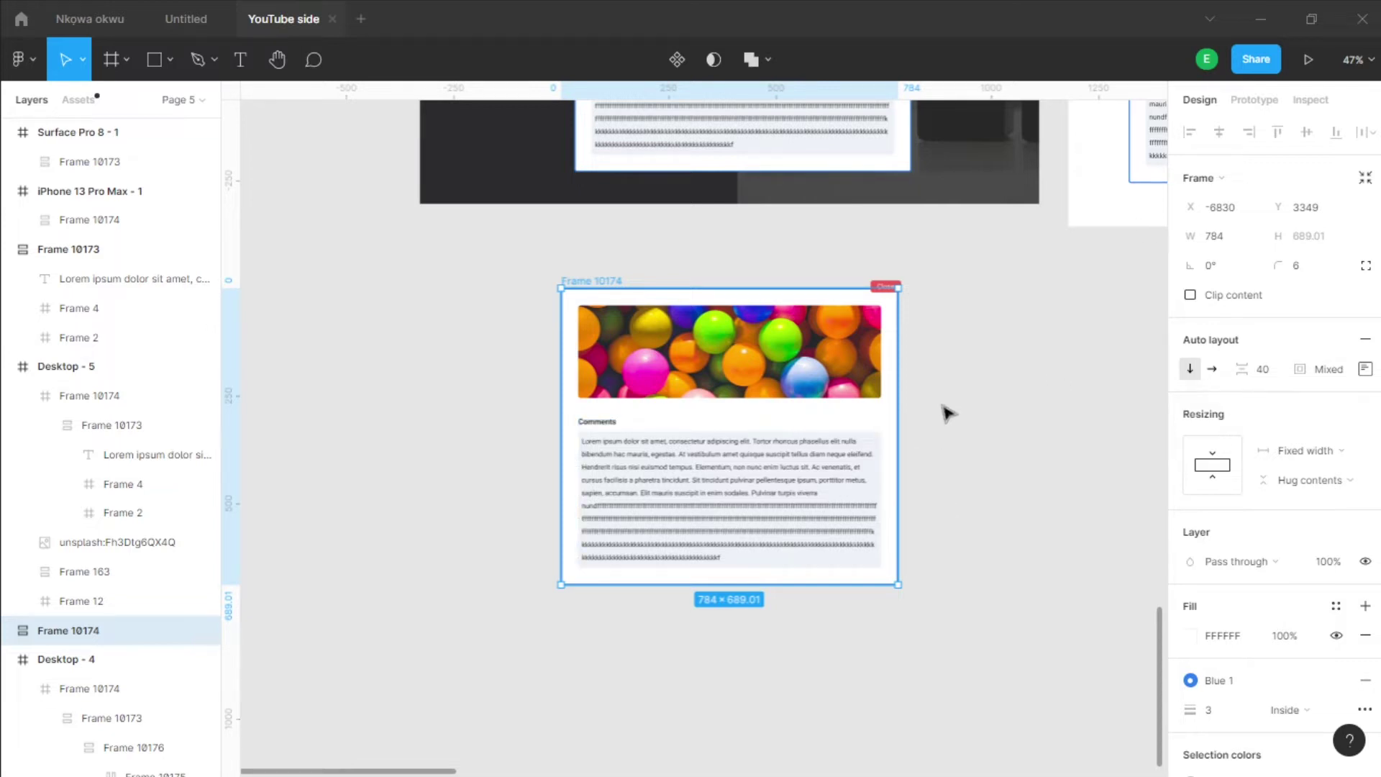
{"action": "left_click_drag", "start_coordinate": [902, 411], "coordinate": [926, 407]}
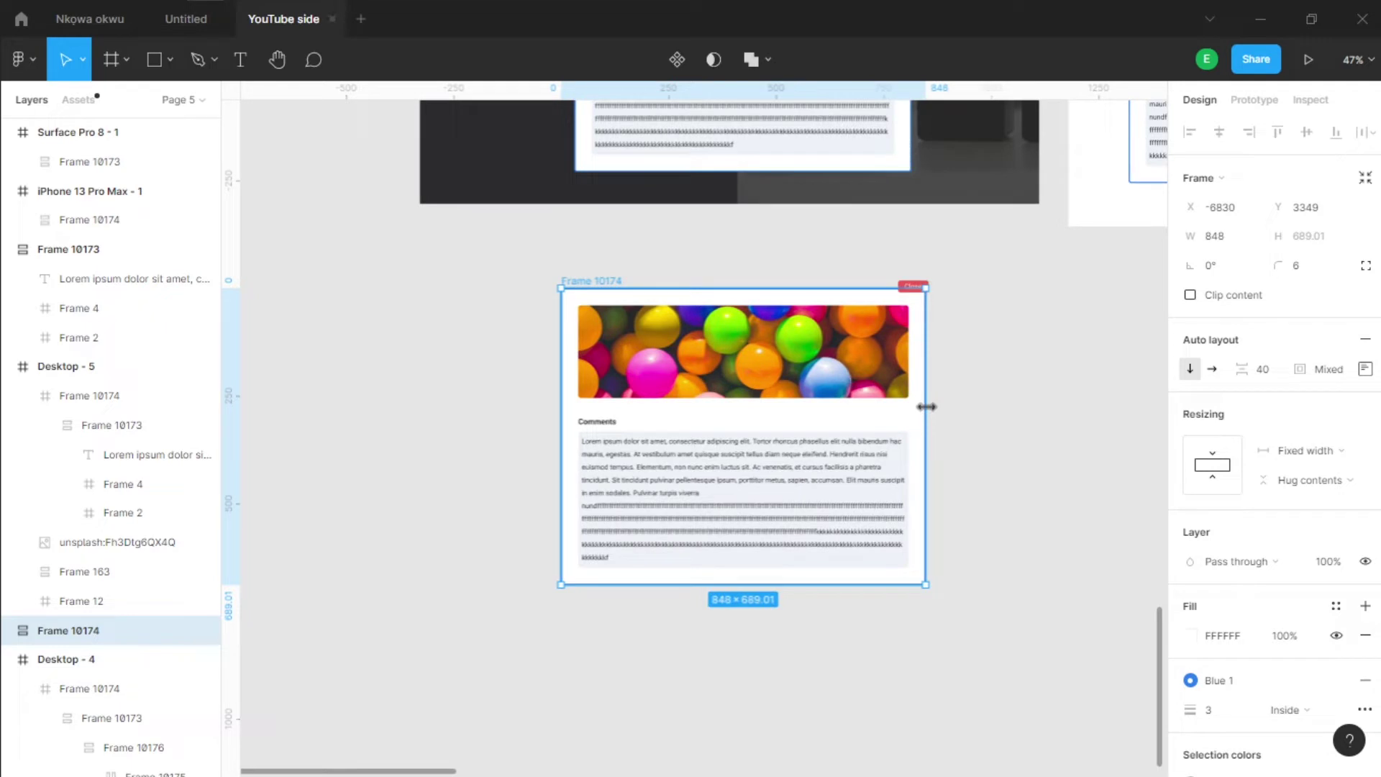
Step: Copy the Comments section out of the standalone card onto the empty canvas beside it
{"action": "scroll", "coordinate": [975, 401], "scroll_direction": "right", "scroll_amount": 2}
{"action": "scroll", "coordinate": [975, 401], "scroll_direction": "down", "scroll_amount": 1}
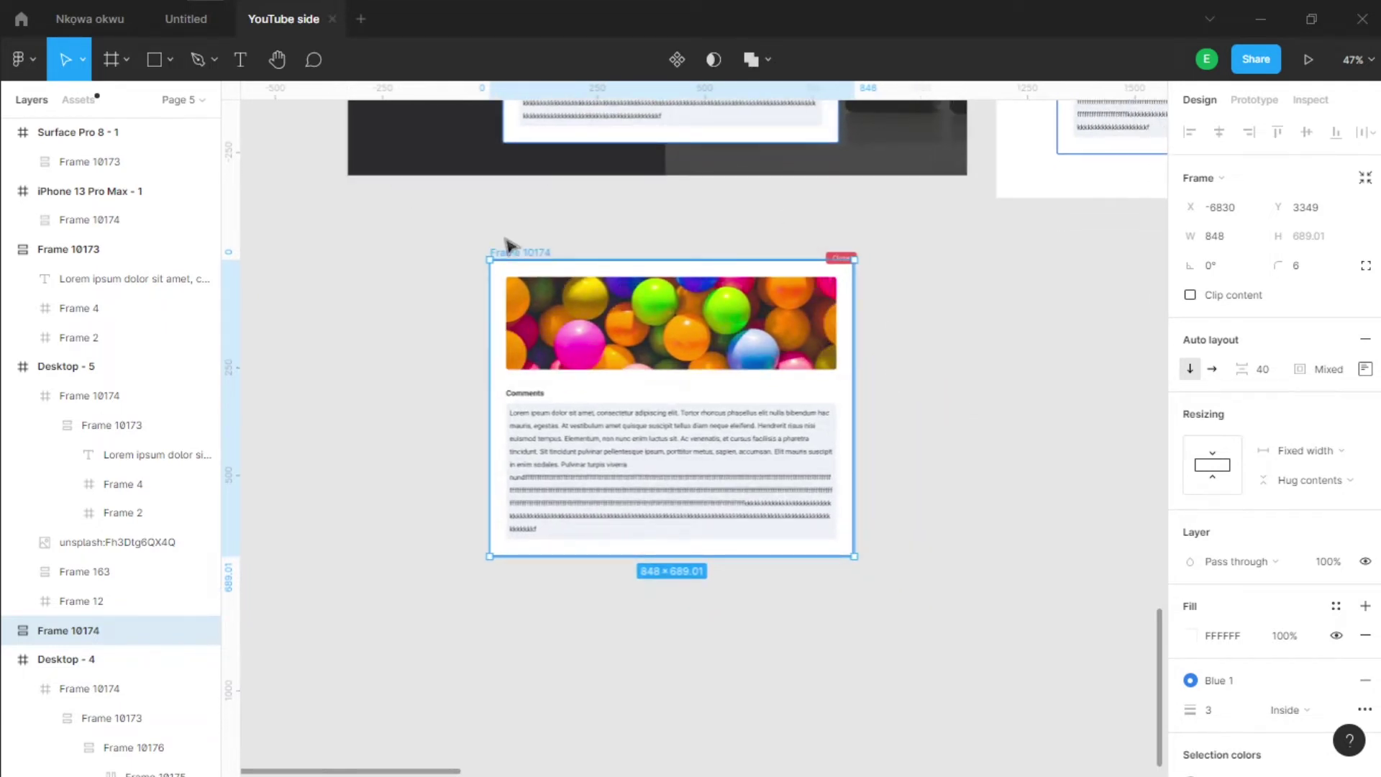
{"action": "scroll", "coordinate": [928, 394], "scroll_direction": "right", "scroll_amount": 2}
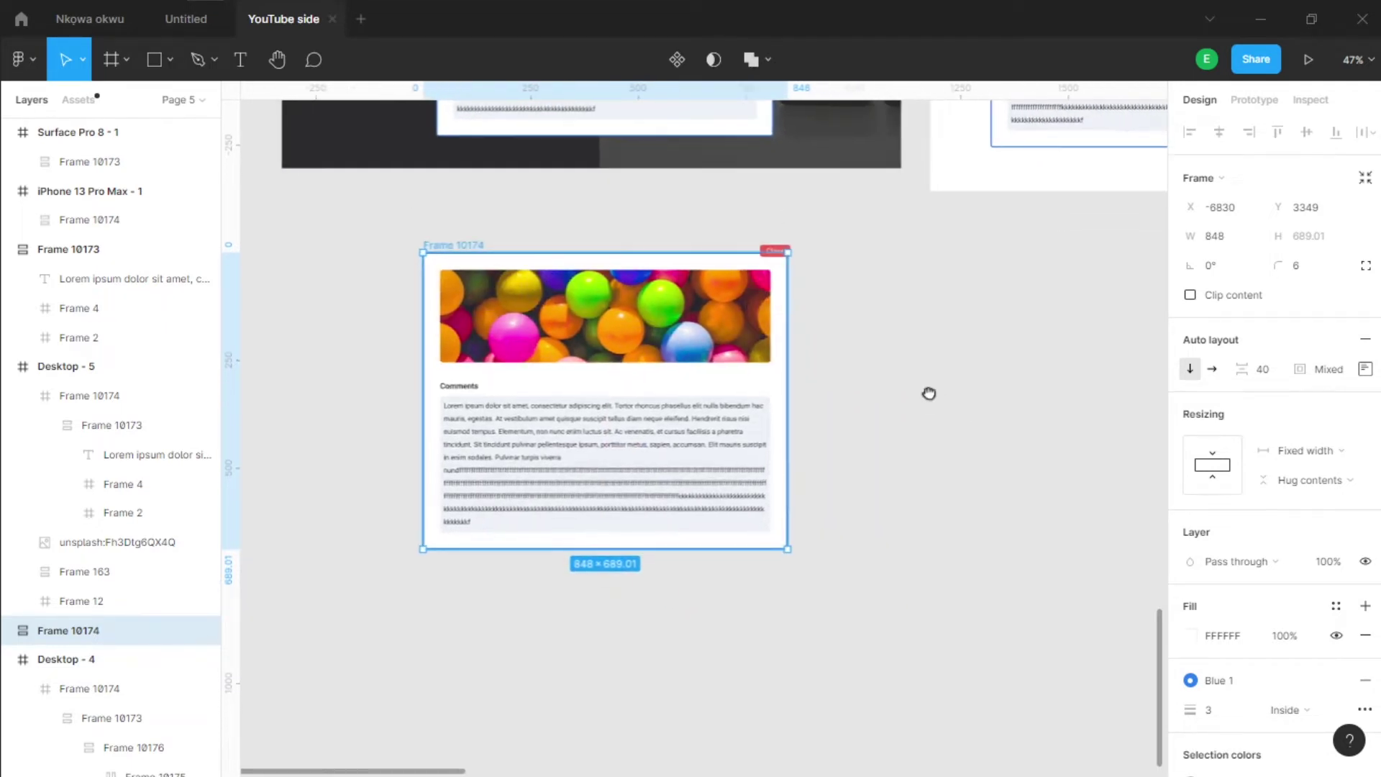
{"action": "left_click", "coordinate": [861, 413]}
{"action": "double_click", "coordinate": [657, 468]}
{"action": "left_click", "coordinate": [684, 453]}
{"action": "left_click_drag", "start_coordinate": [684, 453], "coordinate": [1010, 459]}
{"action": "scroll", "coordinate": [885, 607], "scroll_direction": "right", "scroll_amount": 4}
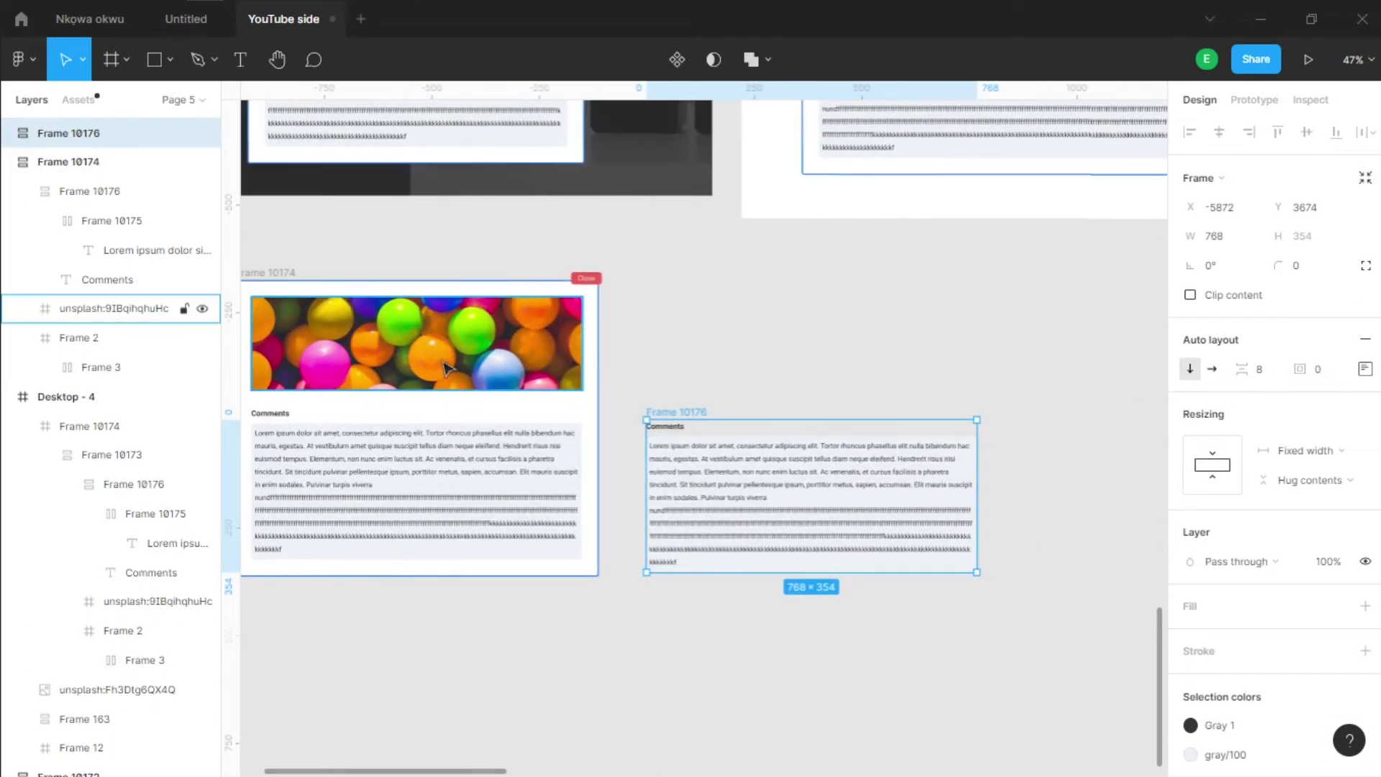
Step: Copy the colourful balls image out of the standalone card and place it above the copied Comments section
{"action": "left_click", "coordinate": [446, 368]}
{"action": "left_click_drag", "start_coordinate": [335, 343], "coordinate": [731, 344]}
{"action": "scroll", "coordinate": [730, 292], "scroll_direction": "left", "scroll_amount": 3}
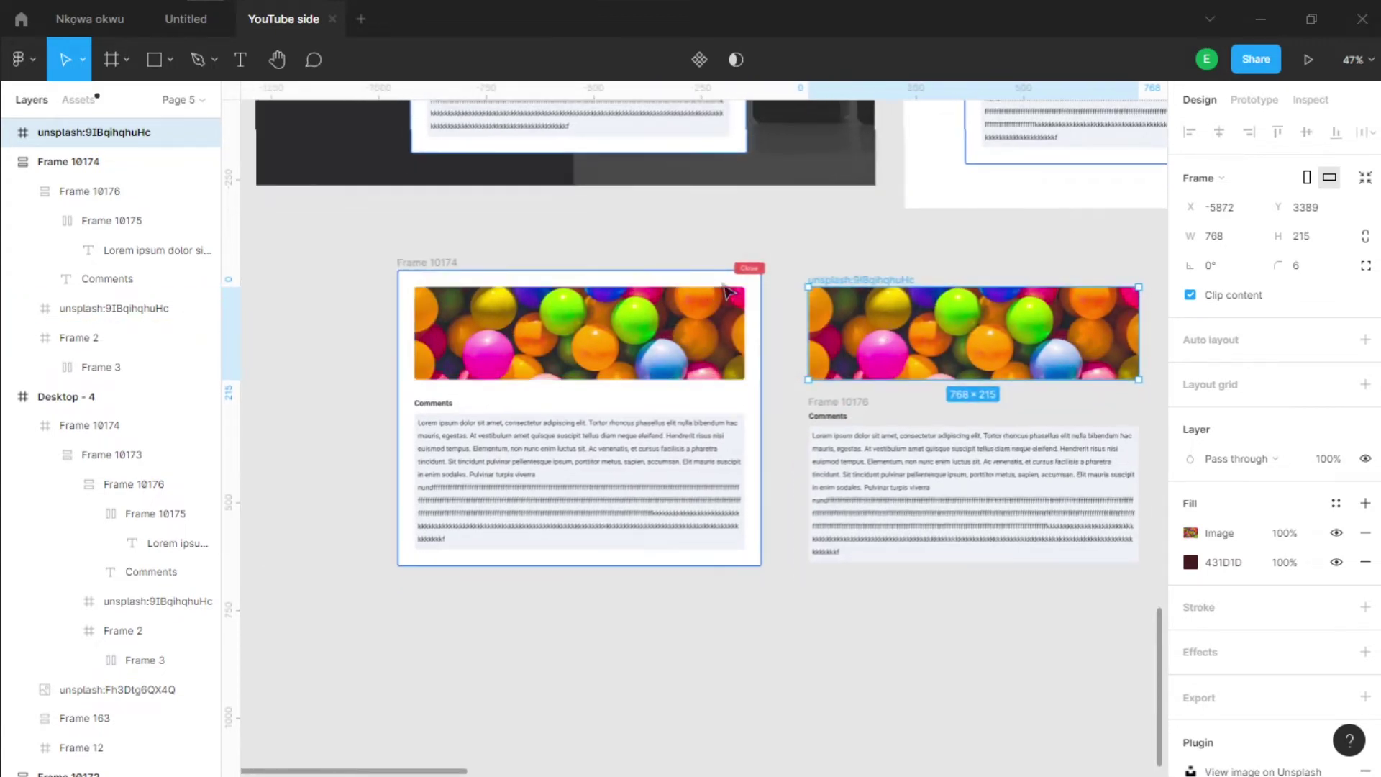
Step: Enlarge the card's Close button container, Frame 2, to about 101 high and place a copy above the copied image
{"action": "left_click", "coordinate": [755, 274]}
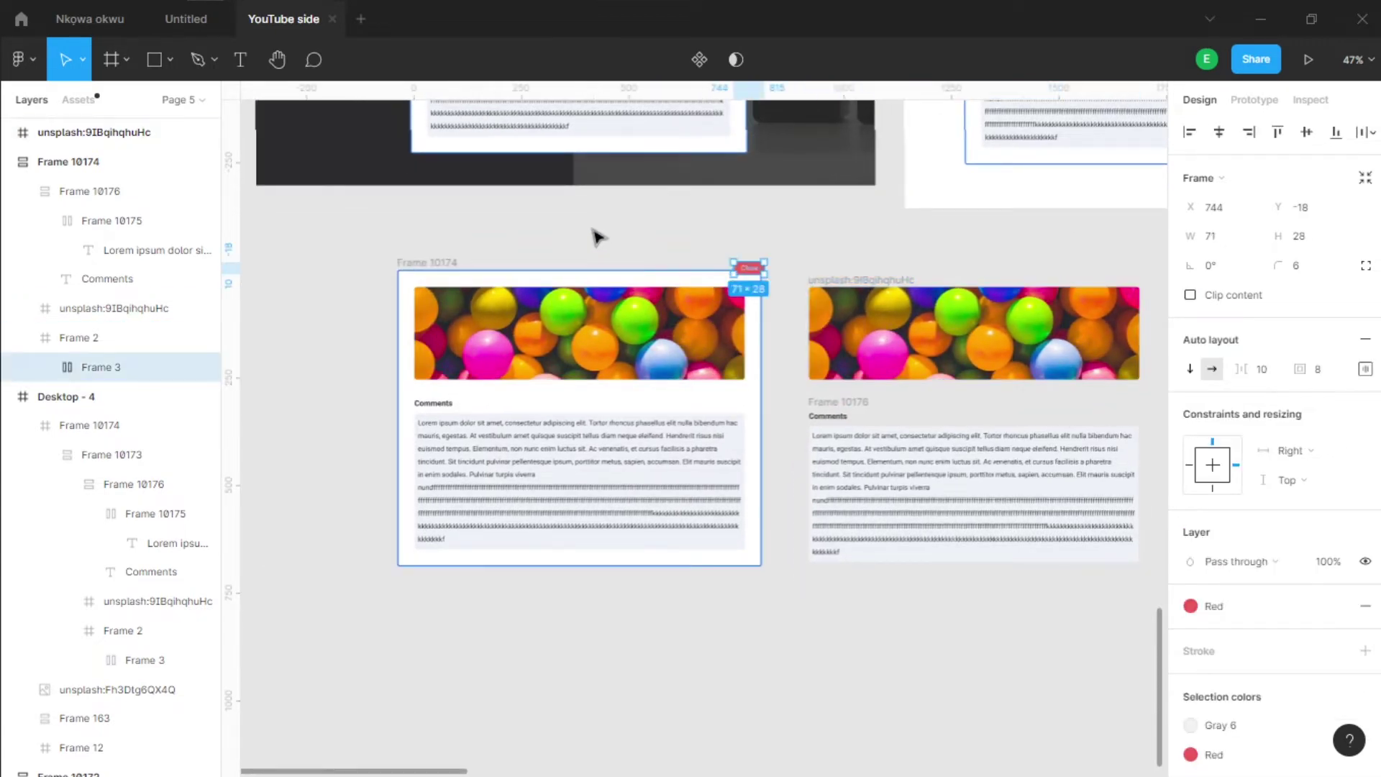
{"action": "left_click", "coordinate": [430, 268]}
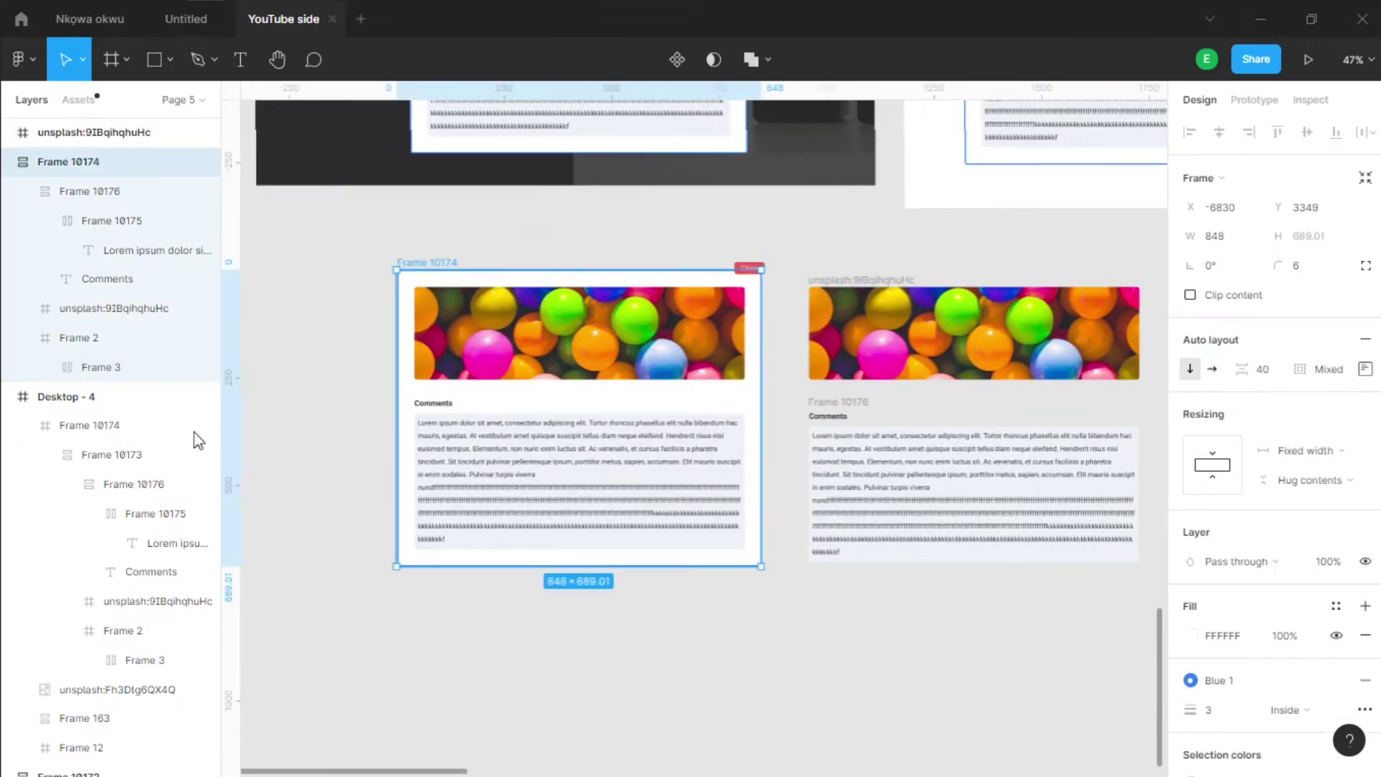
{"action": "left_click", "coordinate": [99, 338]}
{"action": "left_click_drag", "start_coordinate": [590, 270], "coordinate": [979, 272]}
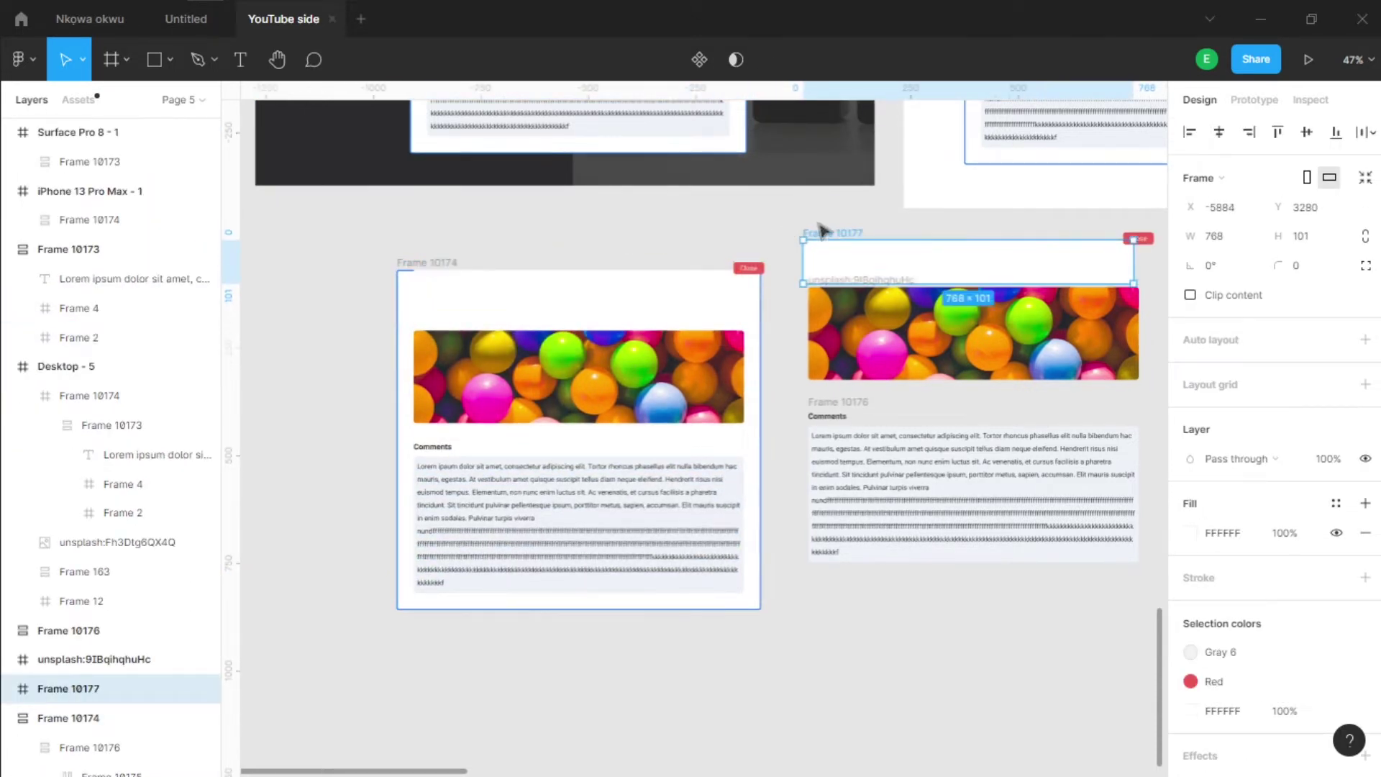
Step: Move the copied Close button container, image and Comments section down together beside the standalone card
{"action": "left_click_drag", "start_coordinate": [785, 221], "coordinate": [1158, 612]}
{"action": "left_click_drag", "start_coordinate": [1033, 386], "coordinate": [1014, 493]}
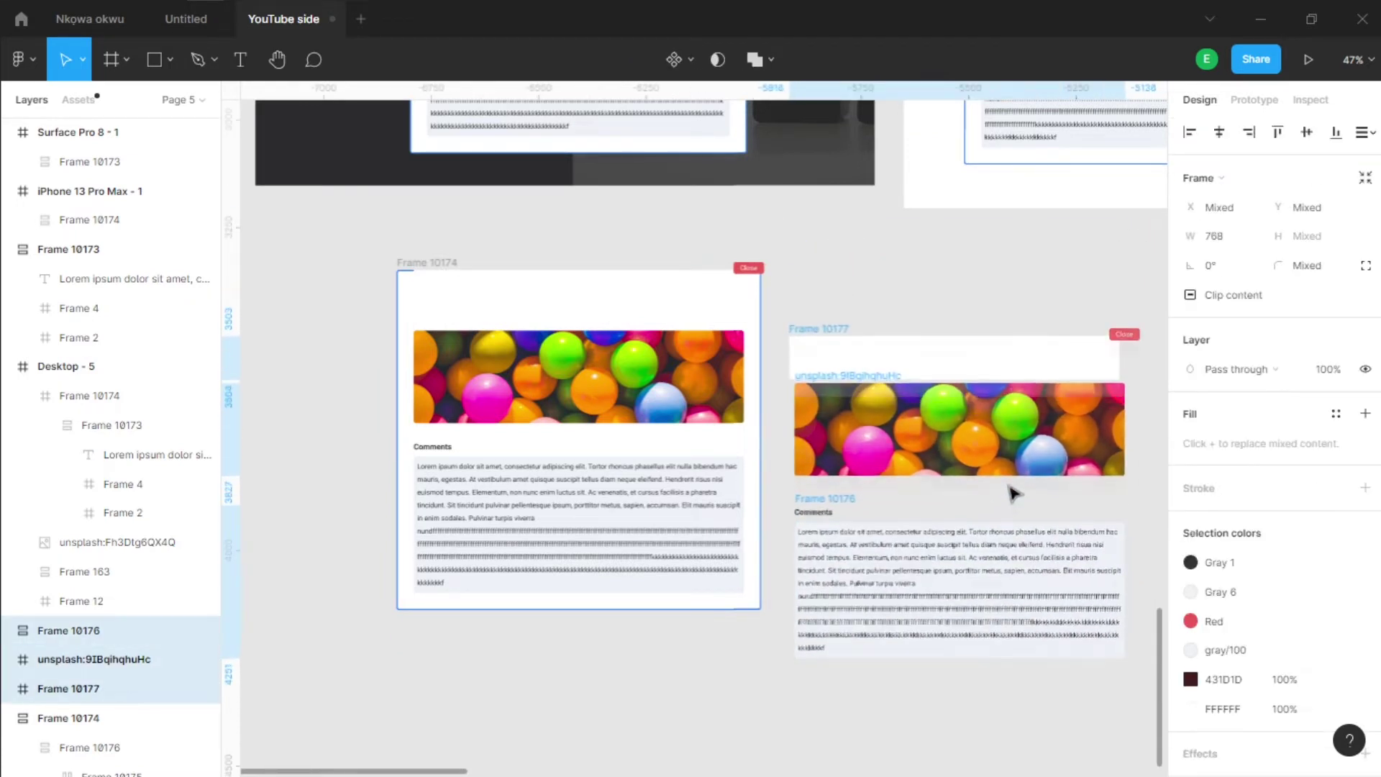
Step: Move the copied Close button container, Frame 10177, up and slightly right so it sits clear of the copied image
{"action": "scroll", "coordinate": [1012, 370], "scroll_direction": "right", "scroll_amount": 3}
{"action": "scroll", "coordinate": [1011, 369], "scroll_direction": "down", "scroll_amount": 1}
{"action": "left_click", "coordinate": [1012, 370]}
{"action": "left_click", "coordinate": [661, 317]}
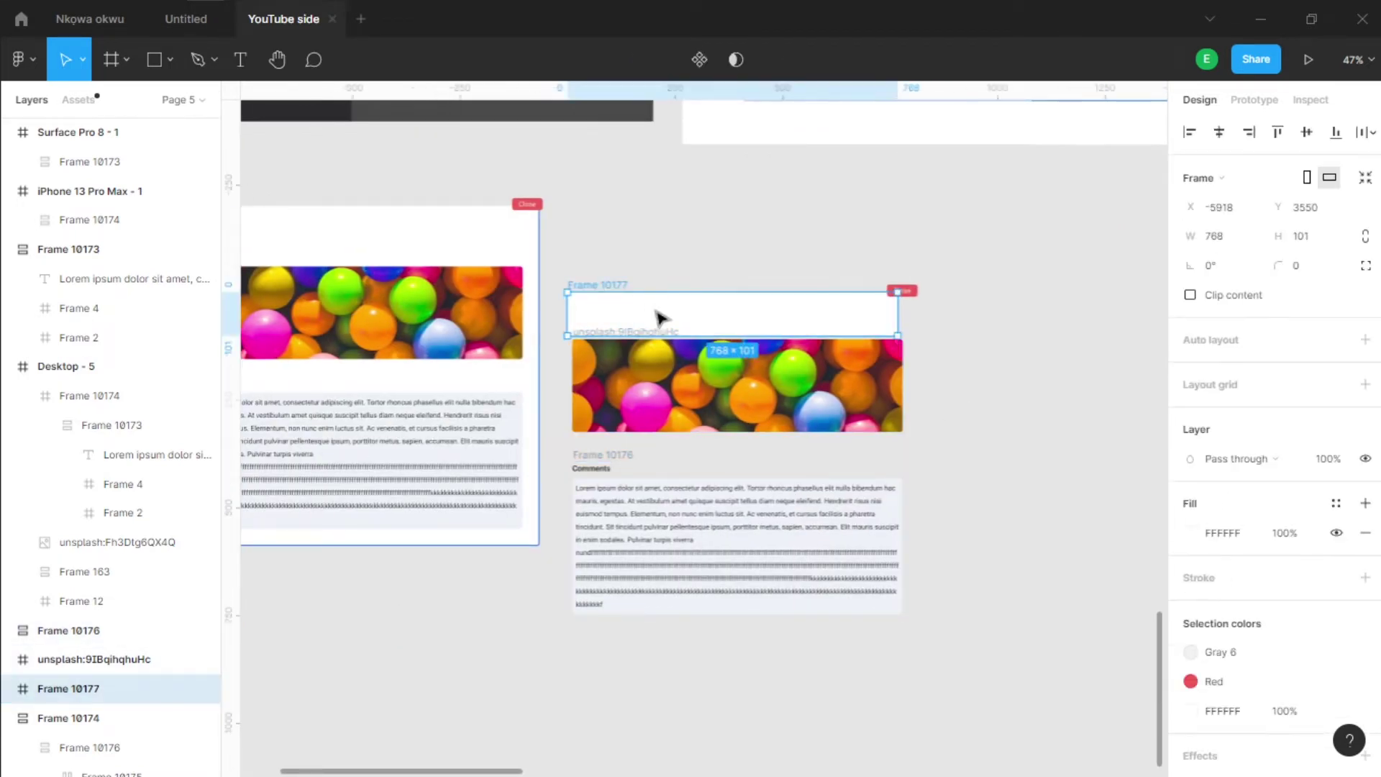
{"action": "left_click_drag", "start_coordinate": [660, 317], "coordinate": [682, 288]}
{"action": "left_click_drag", "start_coordinate": [540, 339], "coordinate": [705, 332]}
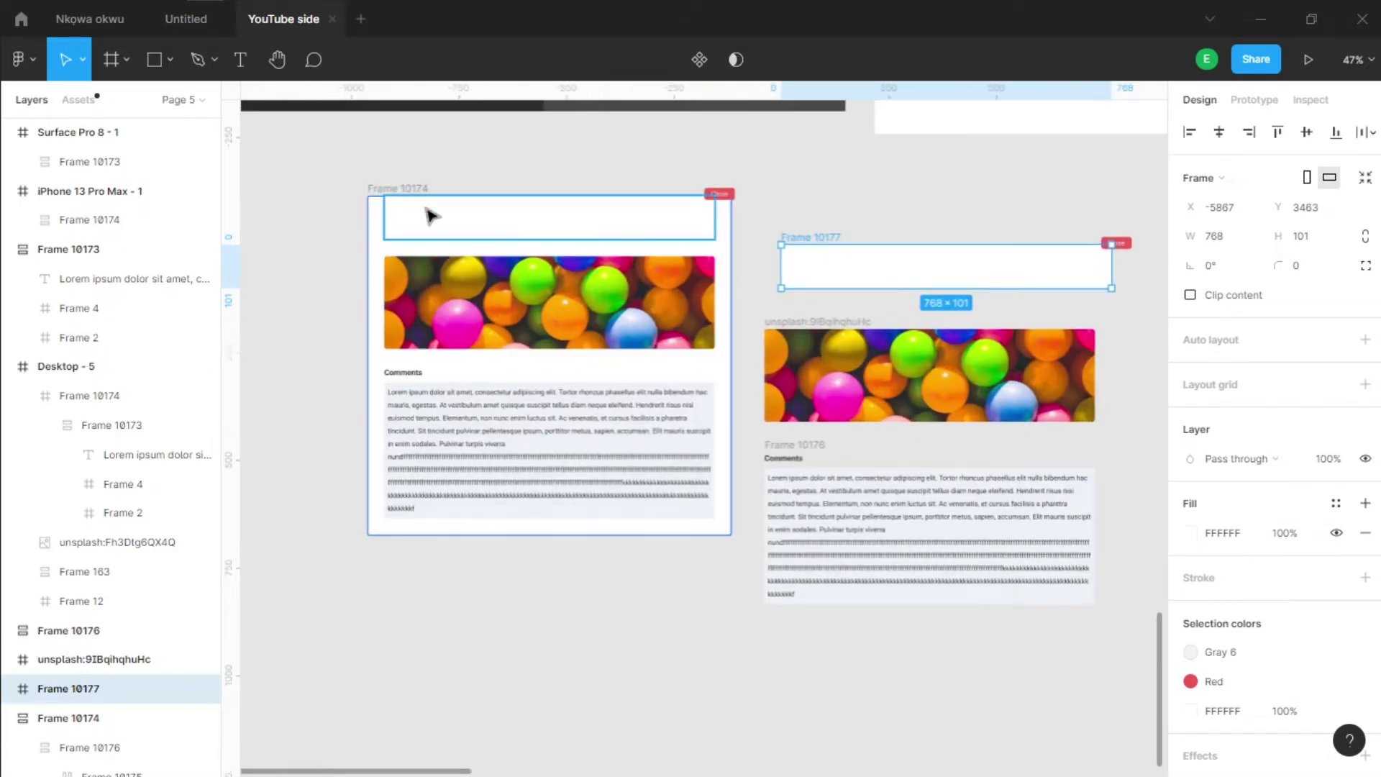
Step: Set Frame 2 in the standalone card to Fixed height and shrink it to about 13 high
{"action": "left_click", "coordinate": [475, 236]}
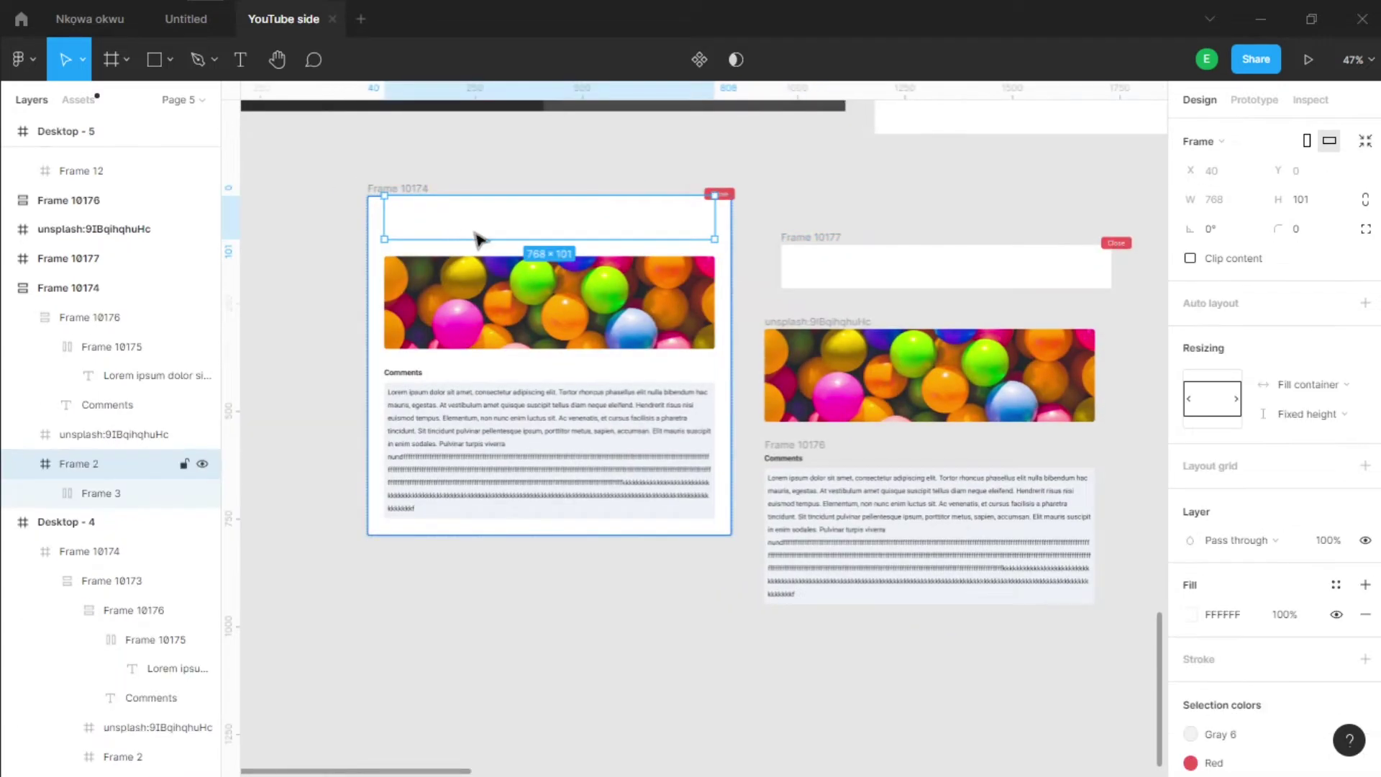
{"action": "left_click", "coordinate": [1331, 415]}
{"action": "left_click", "coordinate": [1308, 433]}
{"action": "left_click", "coordinate": [555, 193]}
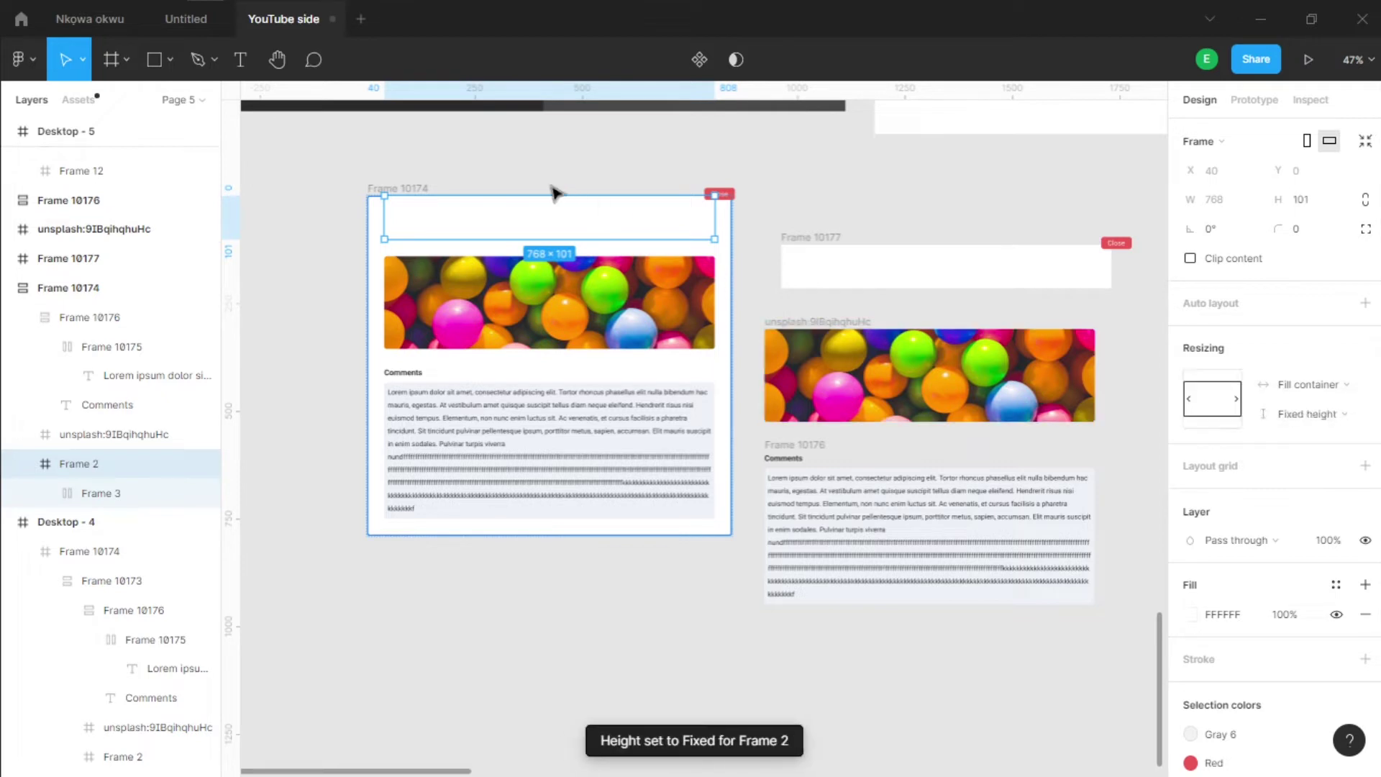
{"action": "left_click_drag", "start_coordinate": [551, 238], "coordinate": [552, 201]}
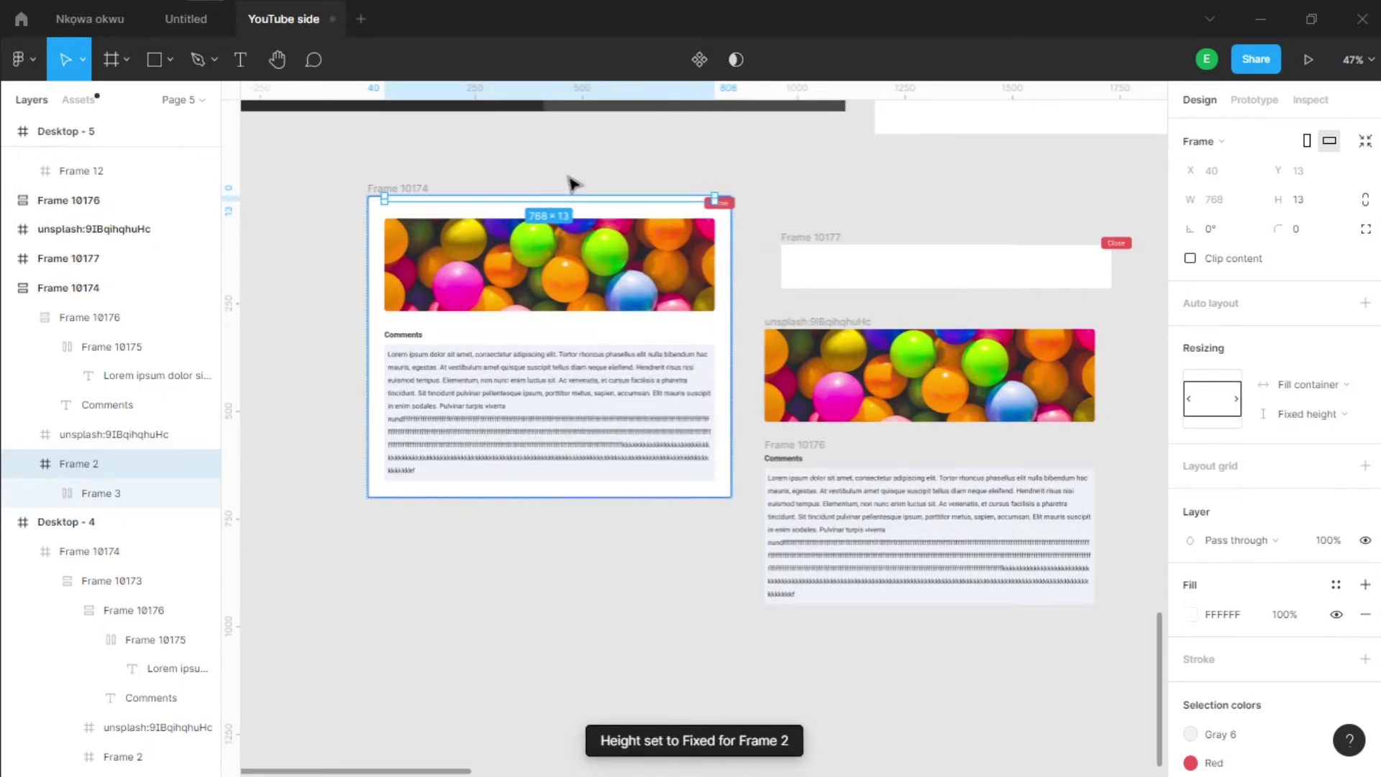
{"action": "left_click", "coordinate": [570, 185]}
Step: Move the copied Comments section, Frame 10176, further below the copied image and narrow it to about 723 wide
{"action": "left_click_drag", "start_coordinate": [1032, 318], "coordinate": [882, 306]}
{"action": "scroll", "coordinate": [804, 454], "scroll_direction": "down", "scroll_amount": 4}
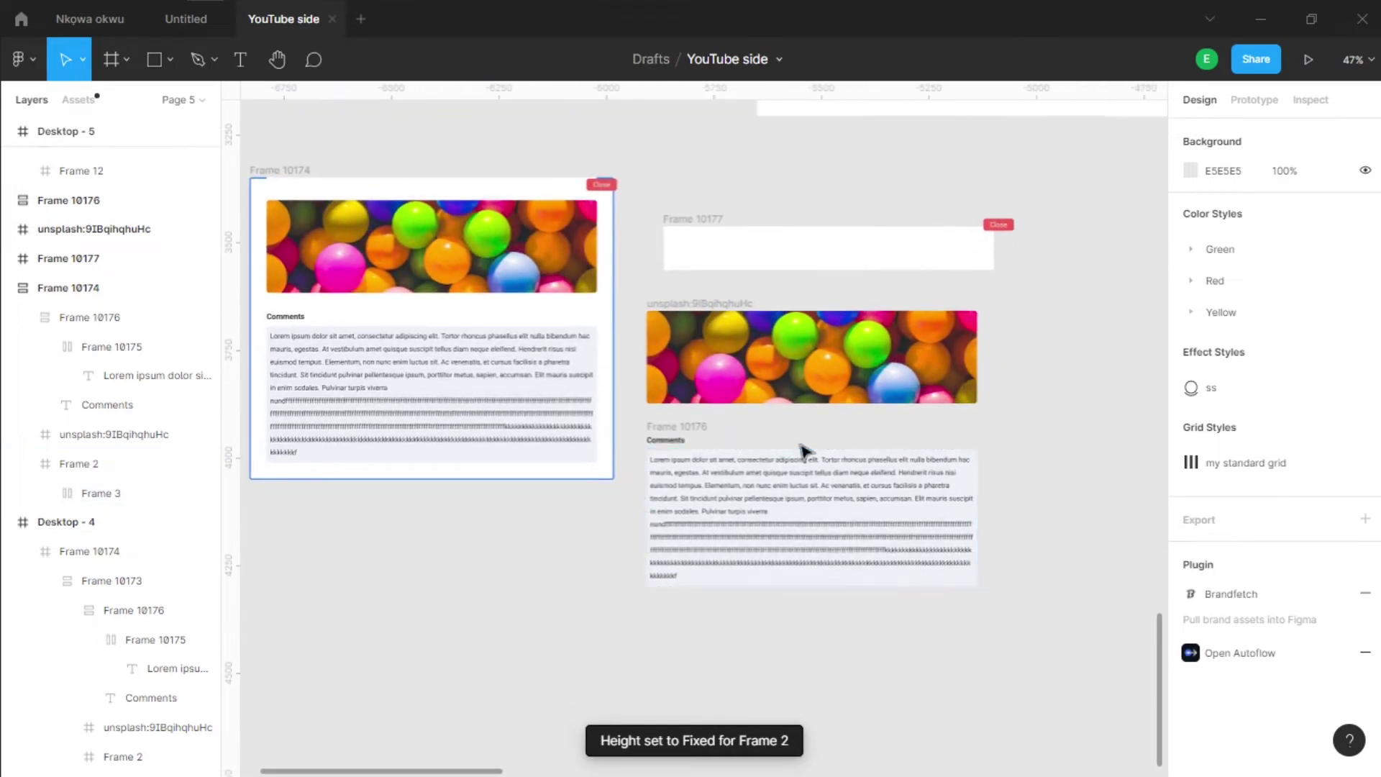
{"action": "left_click", "coordinate": [682, 317]}
{"action": "left_click", "coordinate": [678, 349]}
{"action": "left_click_drag", "start_coordinate": [678, 348], "coordinate": [698, 394]}
{"action": "scroll", "coordinate": [832, 253], "scroll_direction": "up", "scroll_amount": 5}
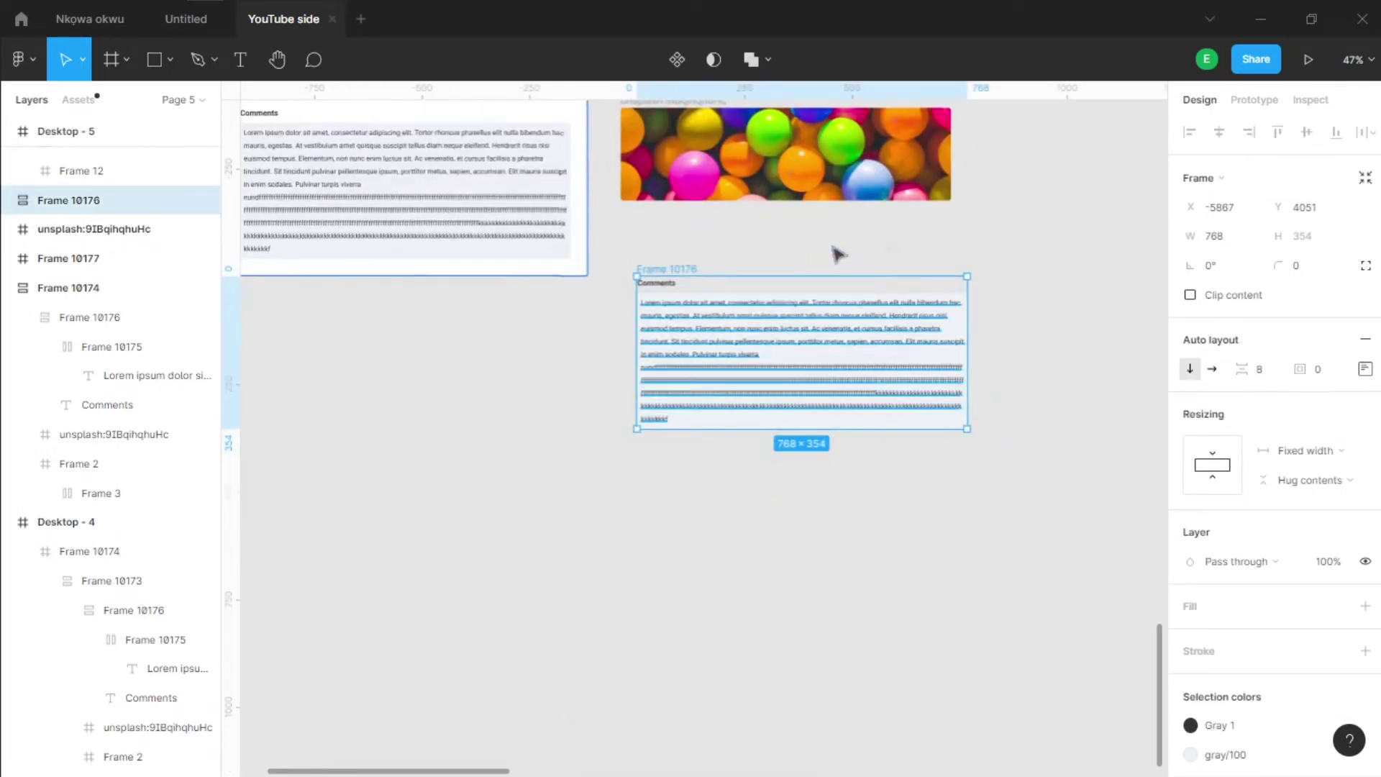
{"action": "left_click_drag", "start_coordinate": [892, 385], "coordinate": [983, 397]}
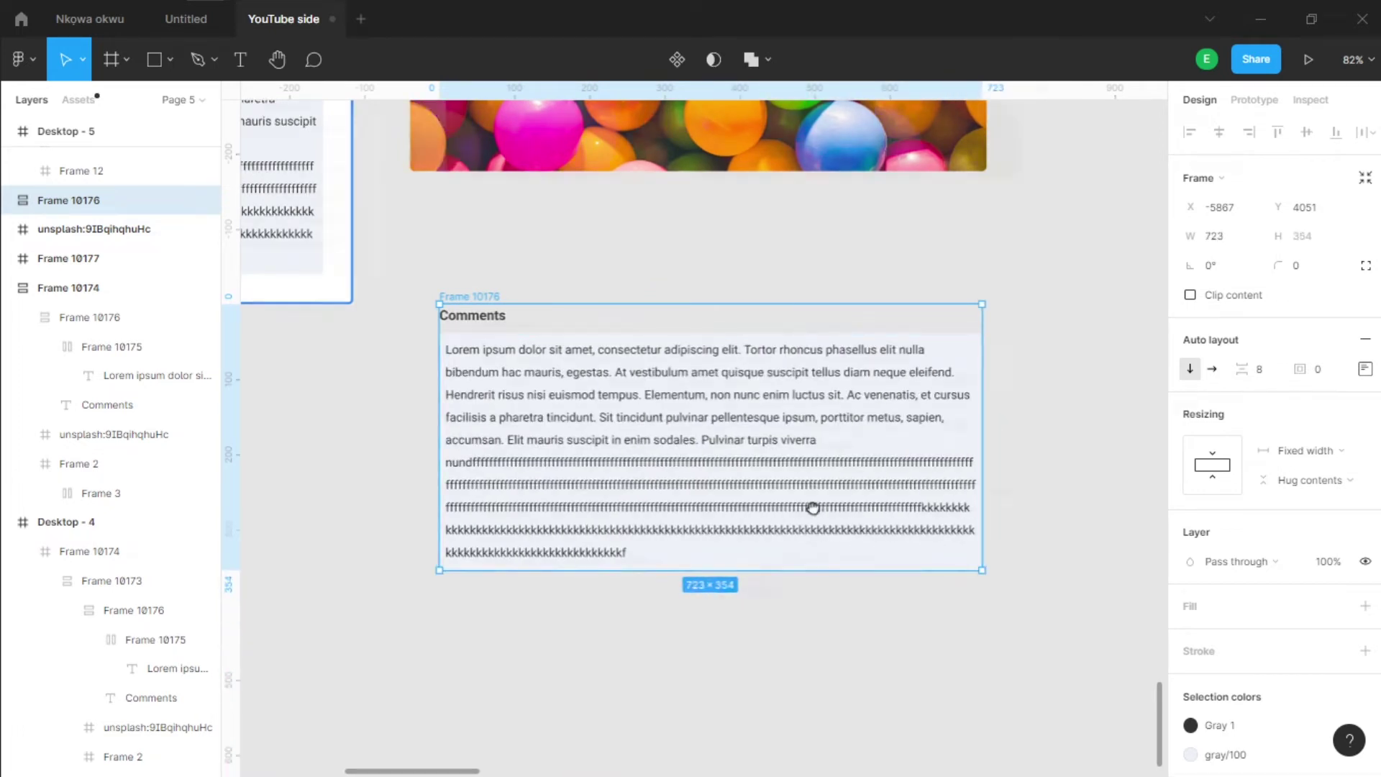
Step: Copy the paragraph container, Frame 10175, out of the copied Comments section and place it beside that section
{"action": "scroll", "coordinate": [823, 493], "scroll_direction": "left", "scroll_amount": 3}
{"action": "scroll", "coordinate": [799, 503], "scroll_direction": "down", "scroll_amount": 2}
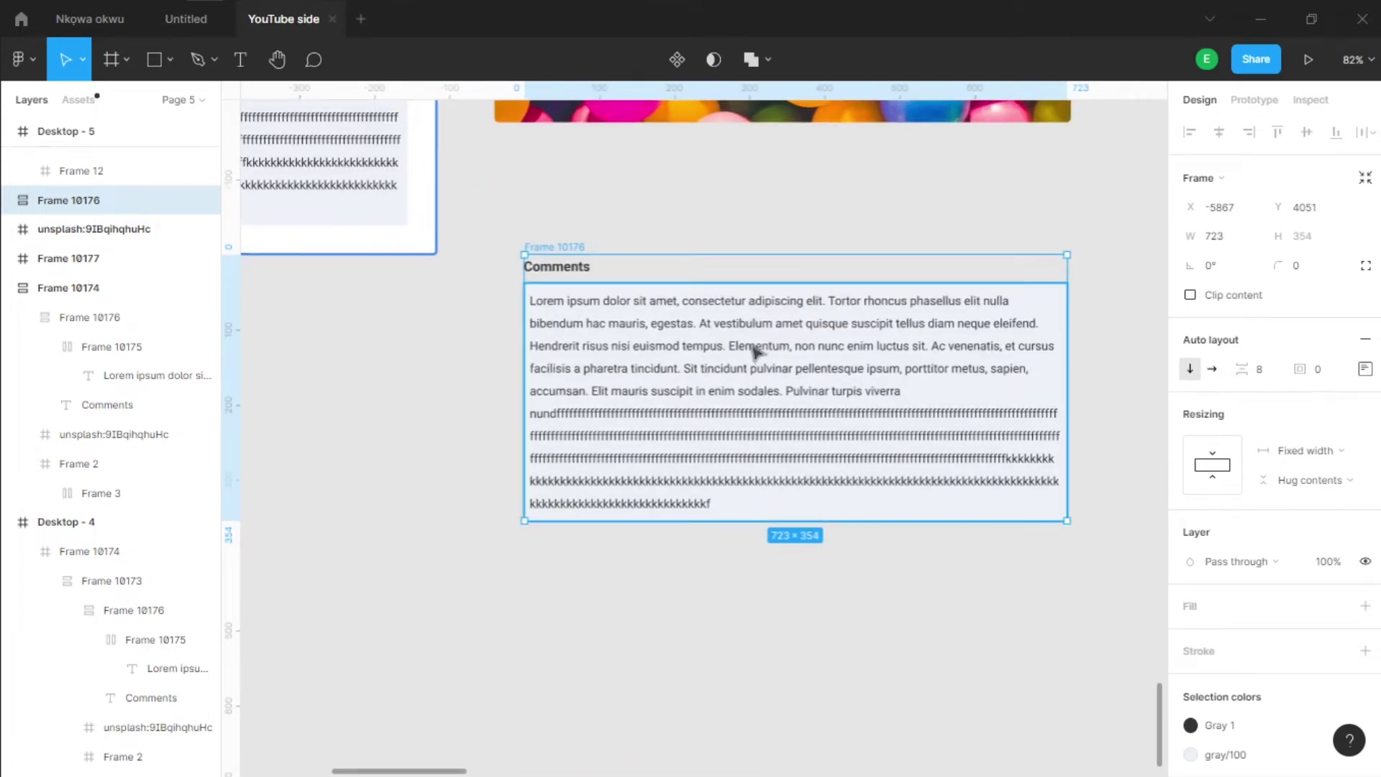
{"action": "scroll", "coordinate": [749, 348], "scroll_direction": "down", "scroll_amount": 1}
{"action": "scroll", "coordinate": [734, 345], "scroll_direction": "right", "scroll_amount": 4}
{"action": "scroll", "coordinate": [734, 345], "scroll_direction": "up", "scroll_amount": 1}
{"action": "scroll", "coordinate": [749, 355], "scroll_direction": "down", "scroll_amount": 3}
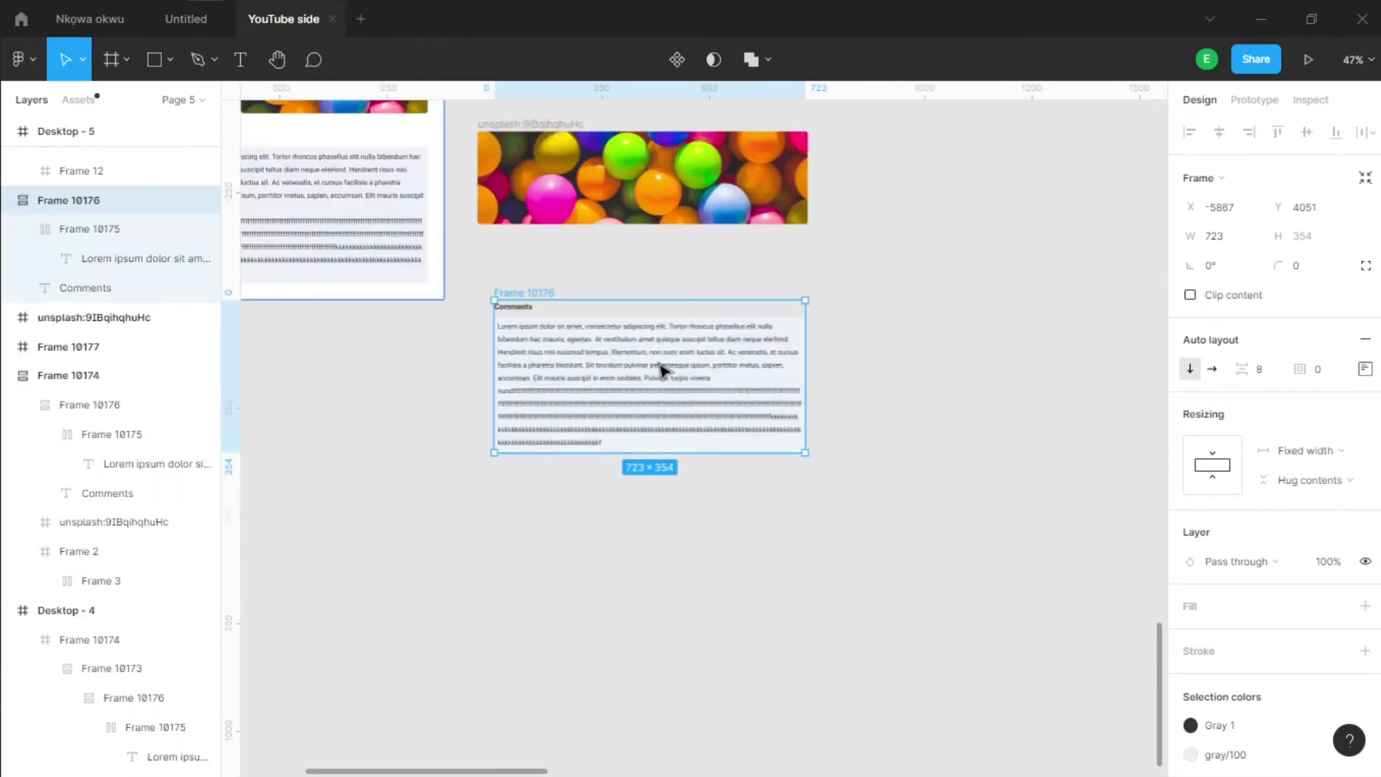
{"action": "left_click_drag", "start_coordinate": [663, 371], "coordinate": [960, 382]}
{"action": "scroll", "coordinate": [961, 381], "scroll_direction": "right", "scroll_amount": 3}
Step: Copy the paragraph text out of the standalone Frame 10175 onto the canvas beside it and resize it to about 692 wide
{"action": "left_click", "coordinate": [702, 389]}
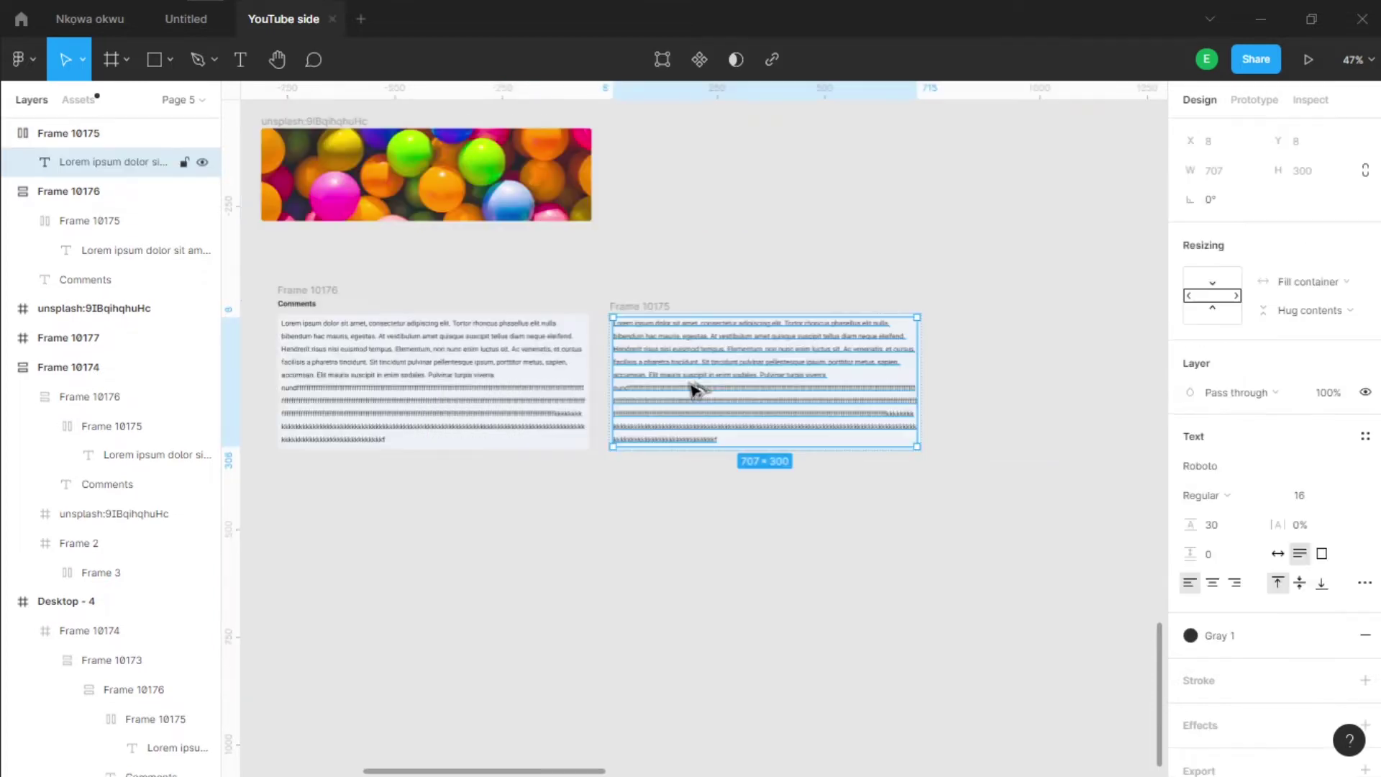
{"action": "left_click_drag", "start_coordinate": [708, 389], "coordinate": [1036, 392]}
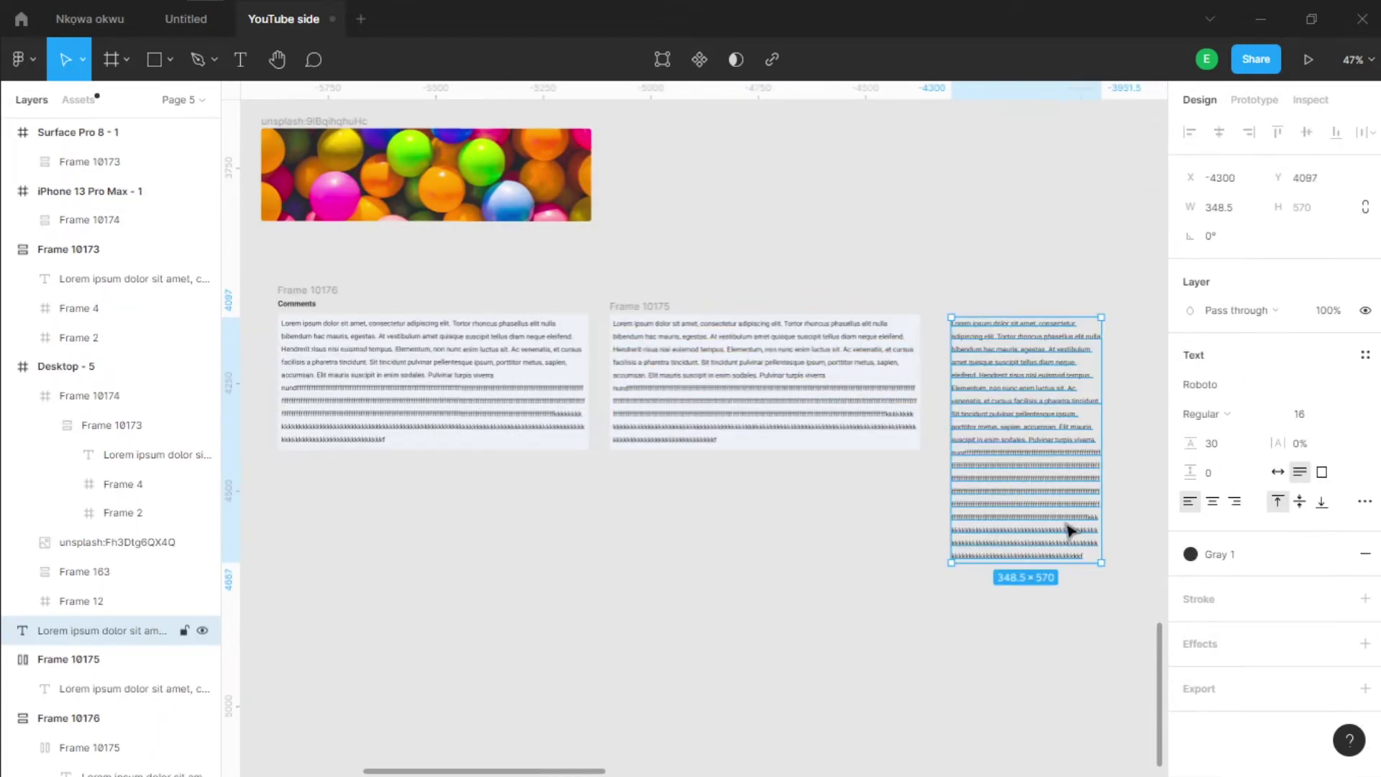
{"action": "scroll", "coordinate": [974, 469], "scroll_direction": "right", "scroll_amount": 3}
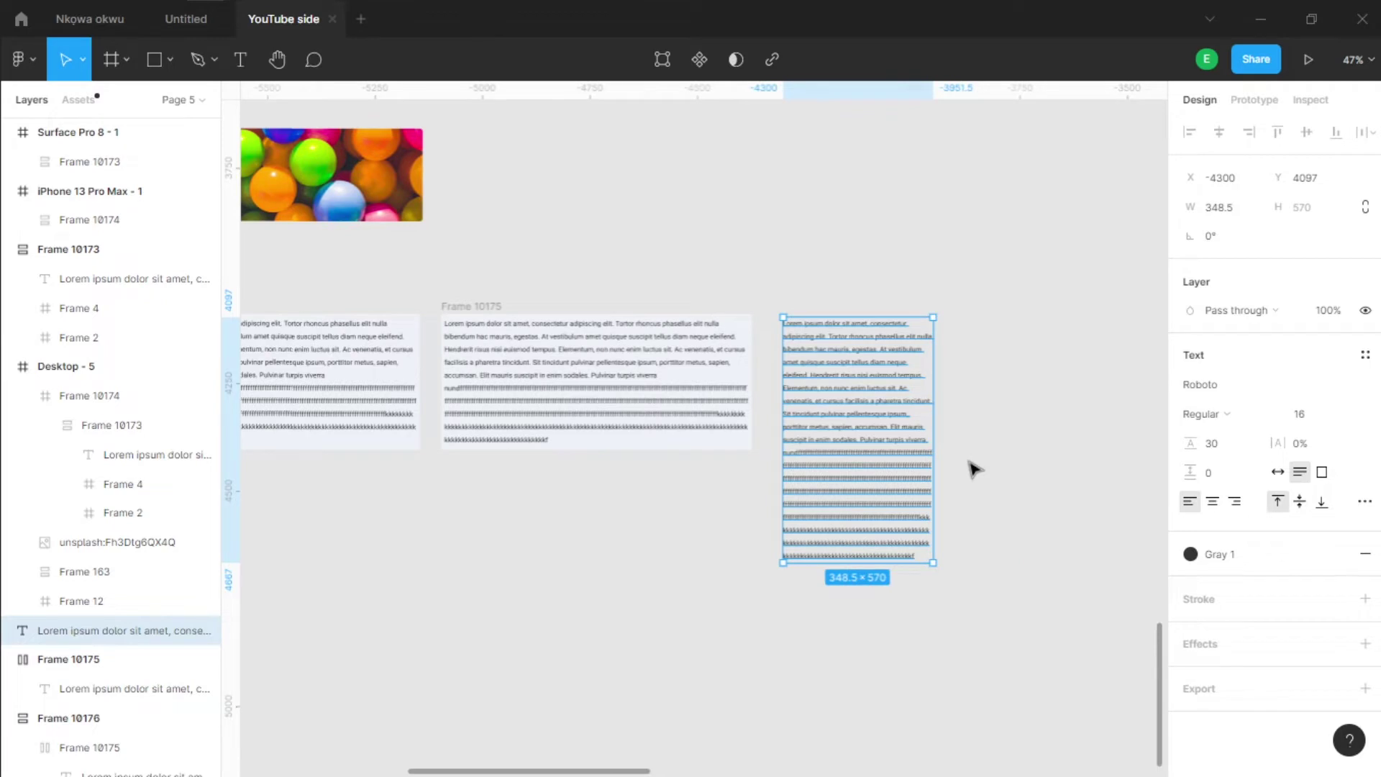
{"action": "left_click_drag", "start_coordinate": [953, 408], "coordinate": [1100, 409]}
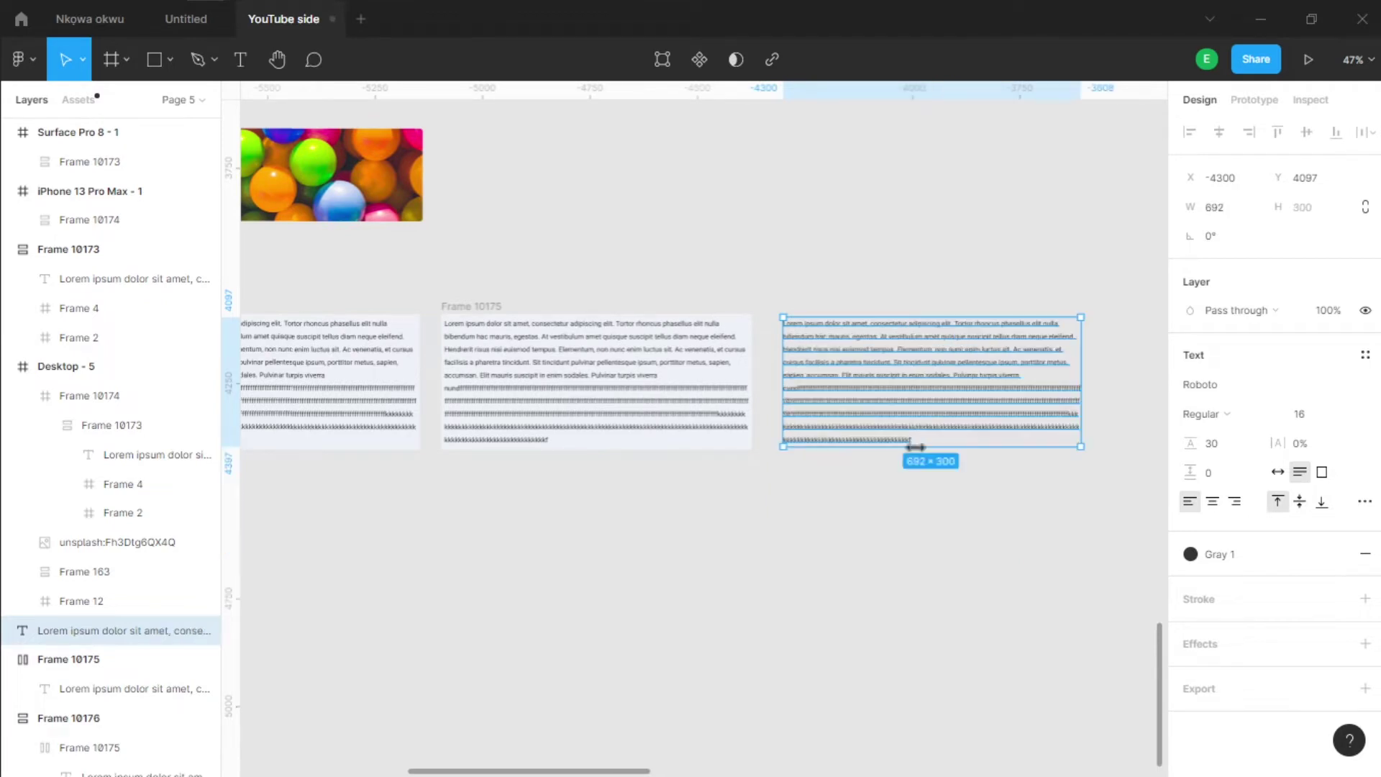
{"action": "left_click", "coordinate": [816, 513]}
Step: Examine the Comments heading in Frame 10176 and compare the separated card pieces on the canvas
{"action": "scroll", "coordinate": [508, 469], "scroll_direction": "left", "scroll_amount": 3}
{"action": "scroll", "coordinate": [508, 468], "scroll_direction": "down", "scroll_amount": 1}
{"action": "left_click", "coordinate": [336, 260]}
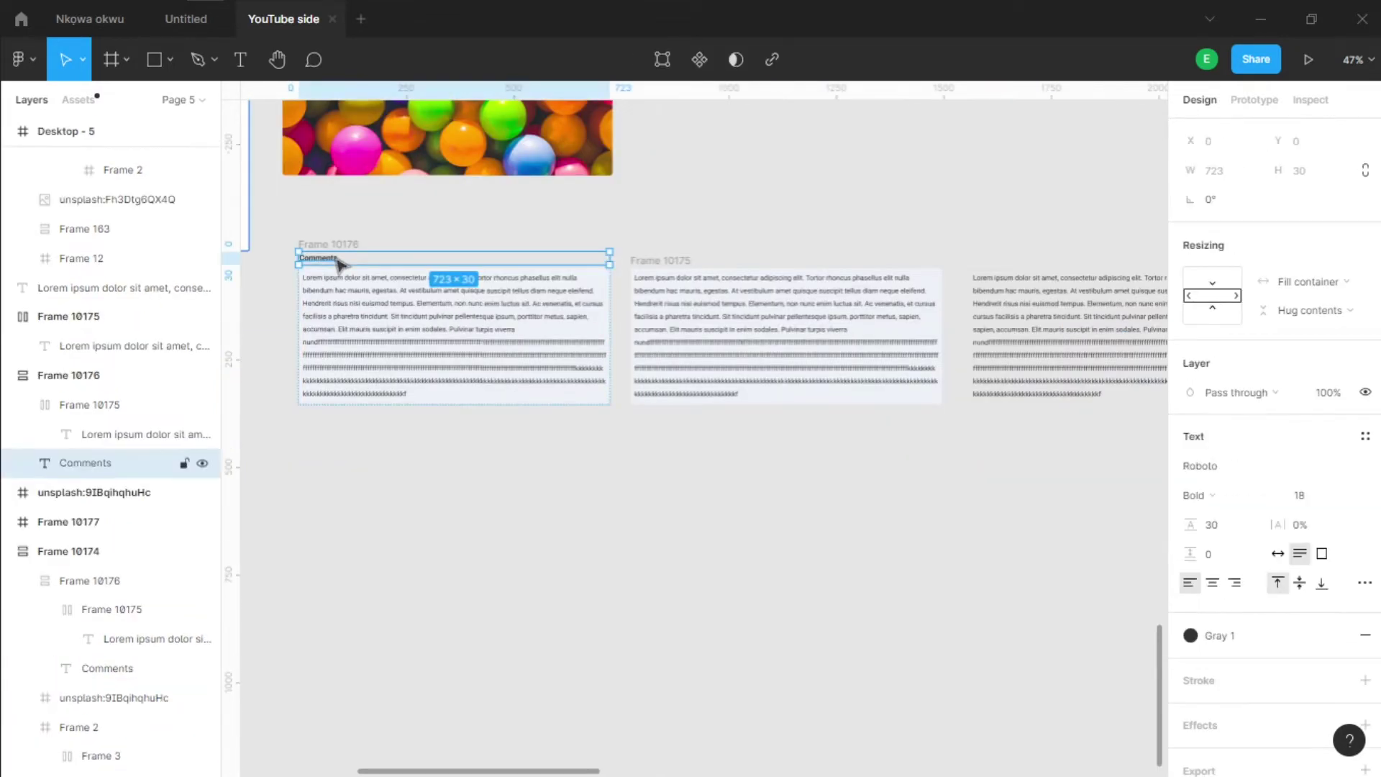
{"action": "left_click", "coordinate": [779, 263]}
{"action": "scroll", "coordinate": [748, 270], "scroll_direction": "up", "scroll_amount": 2}
{"action": "scroll", "coordinate": [748, 270], "scroll_direction": "left", "scroll_amount": 2}
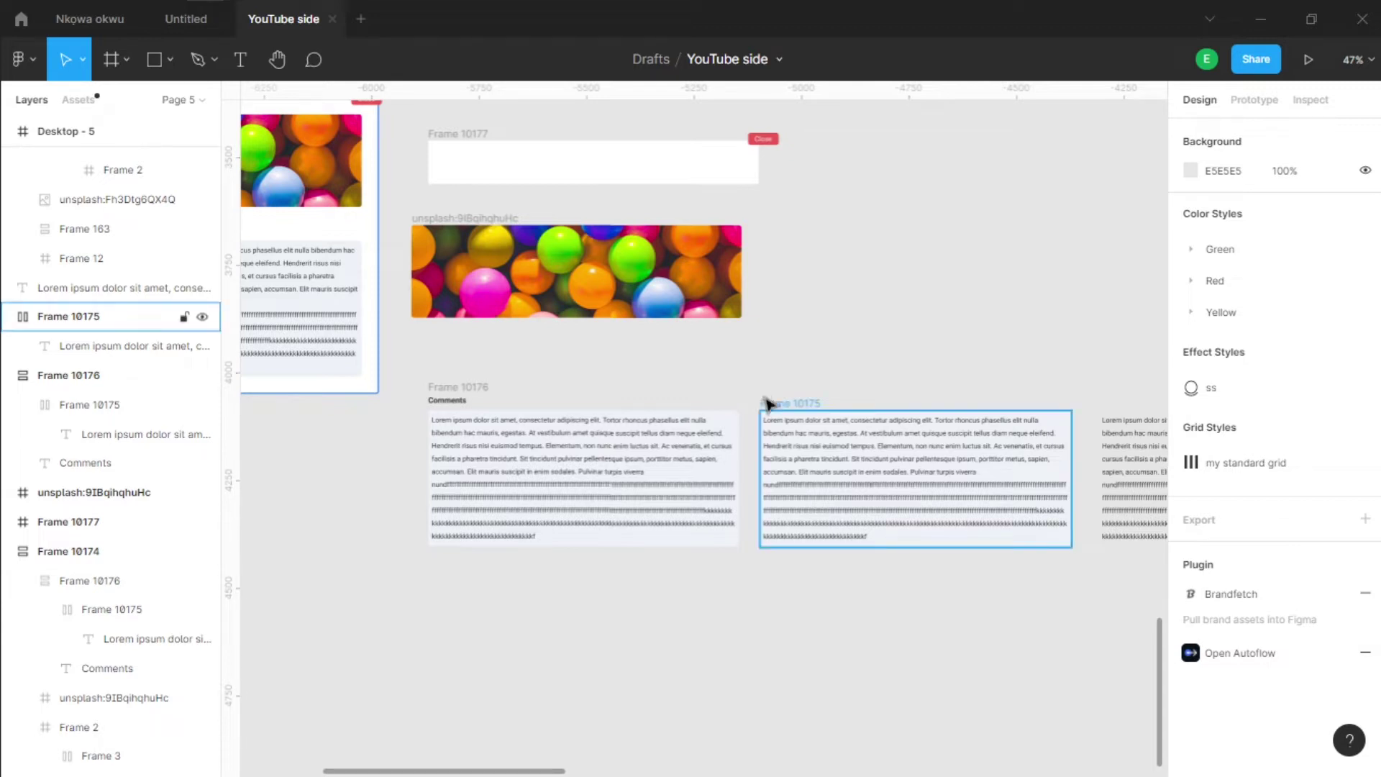
{"action": "scroll", "coordinate": [856, 308], "scroll_direction": "right", "scroll_amount": 2}
{"action": "scroll", "coordinate": [856, 308], "scroll_direction": "down", "scroll_amount": 1}
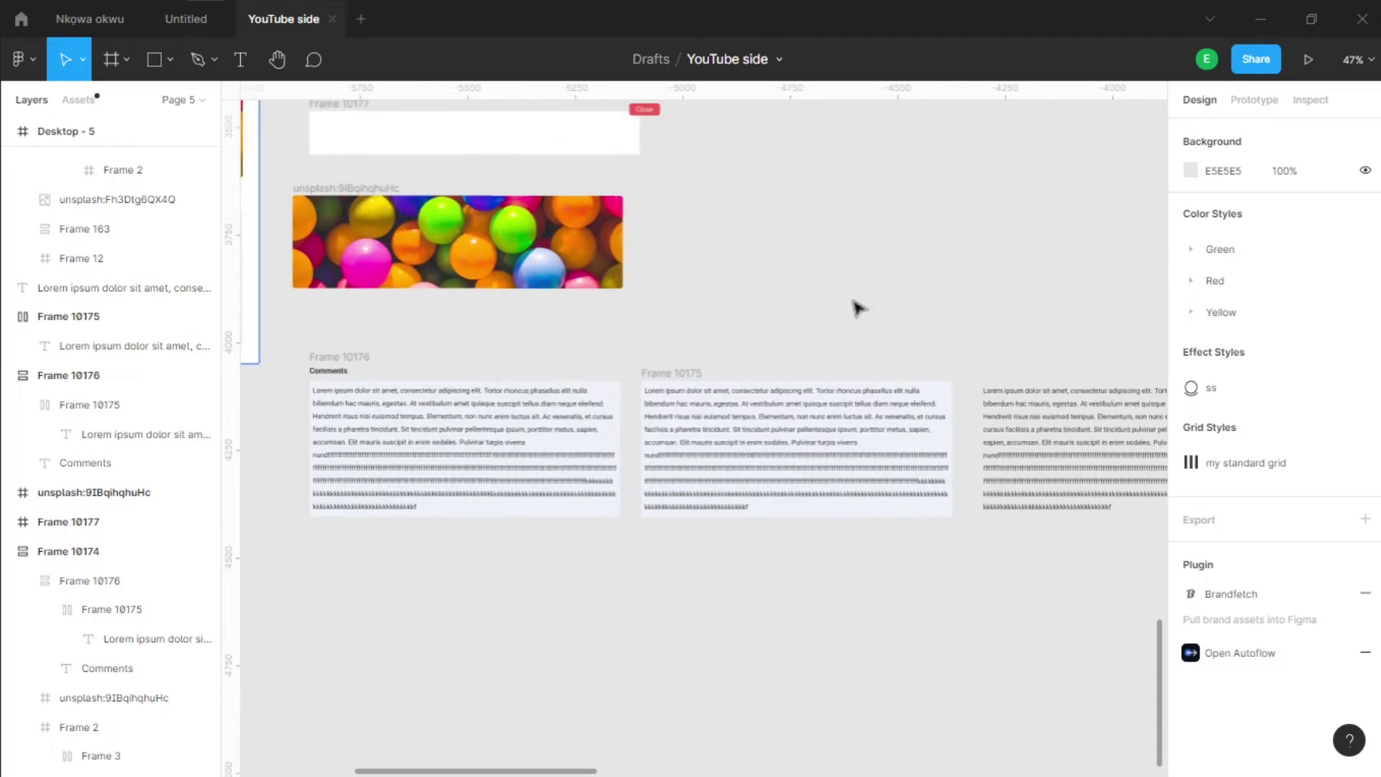
Step: Inspect the copied colourful balls image and reposition it between the Close button container and the Comments section
{"action": "left_click_drag", "start_coordinate": [475, 222], "coordinate": [542, 246]}
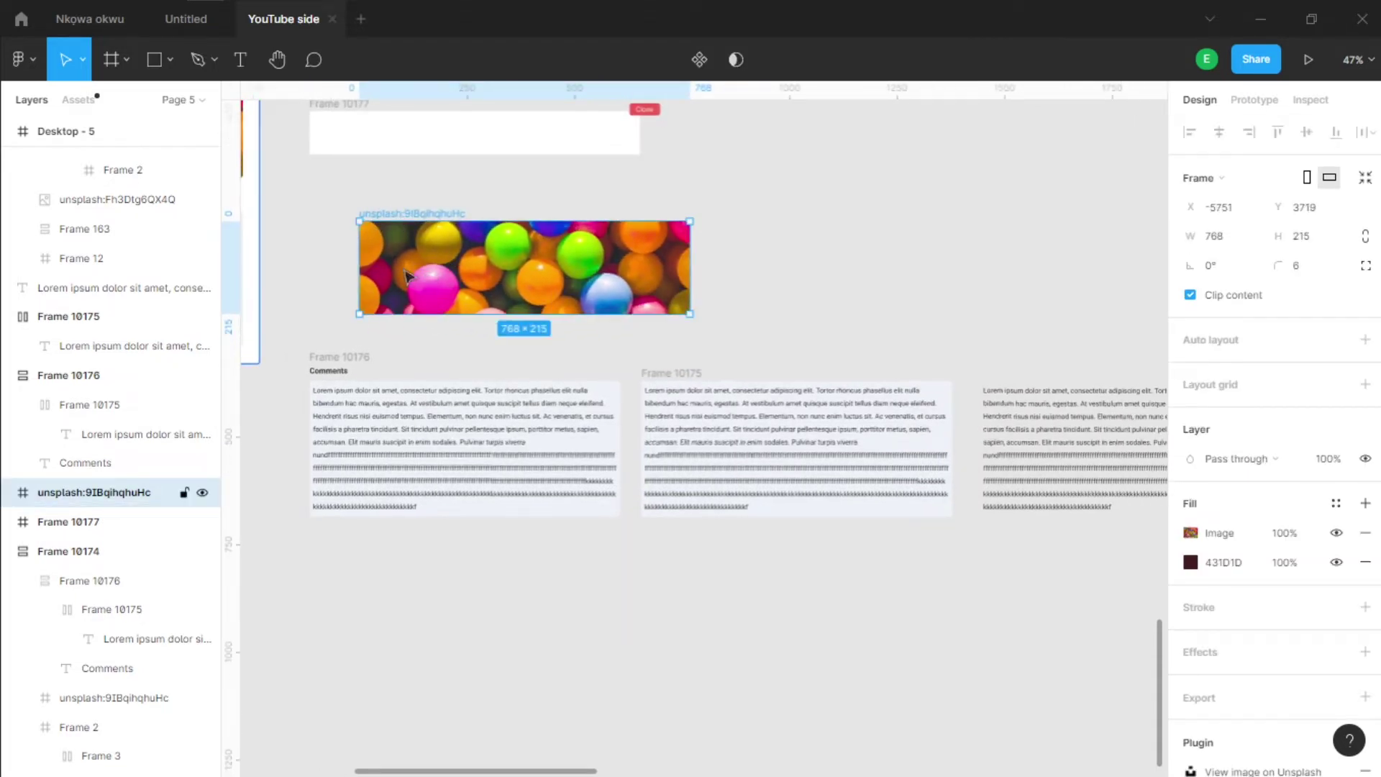
{"action": "scroll", "coordinate": [406, 276], "scroll_direction": "up", "scroll_amount": 5}
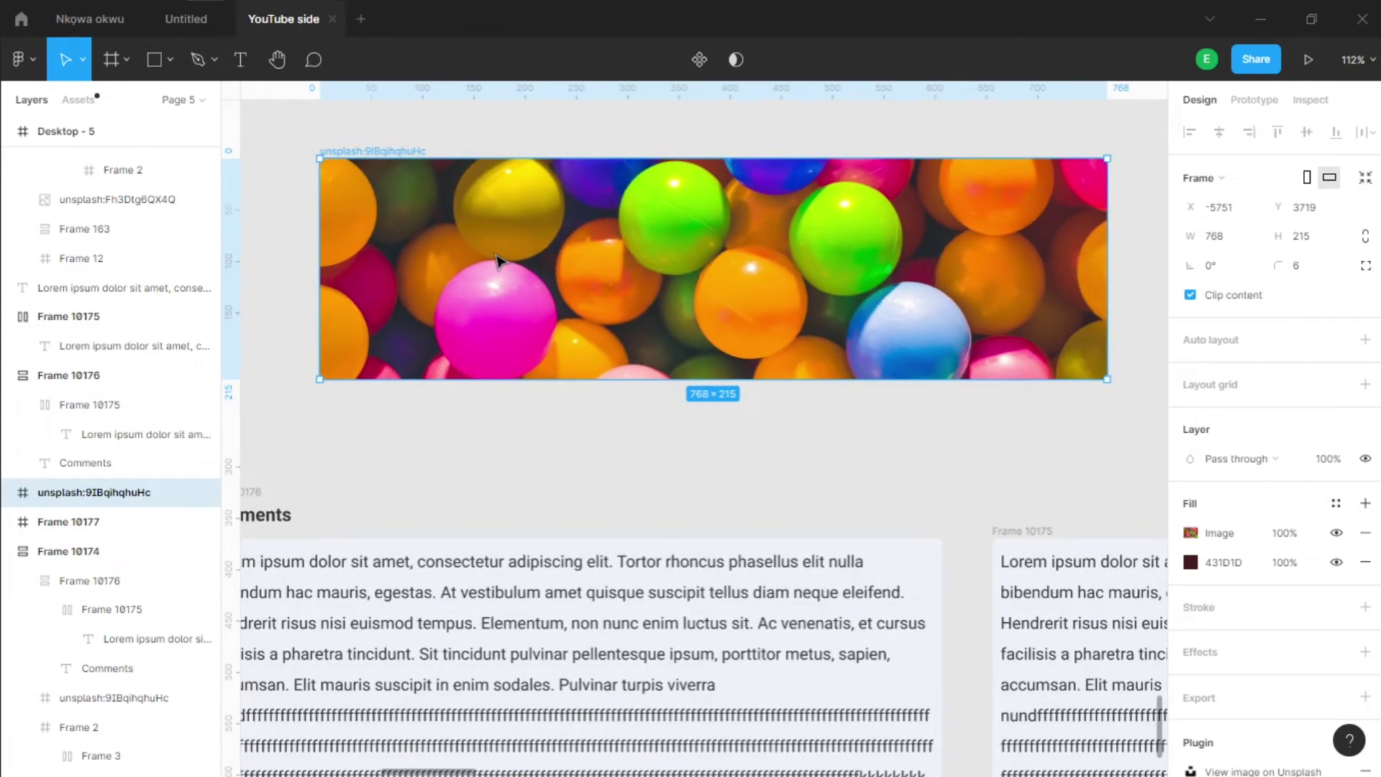
{"action": "scroll", "coordinate": [719, 216], "scroll_direction": "down", "scroll_amount": 5}
{"action": "left_click_drag", "start_coordinate": [719, 216], "coordinate": [651, 183]}
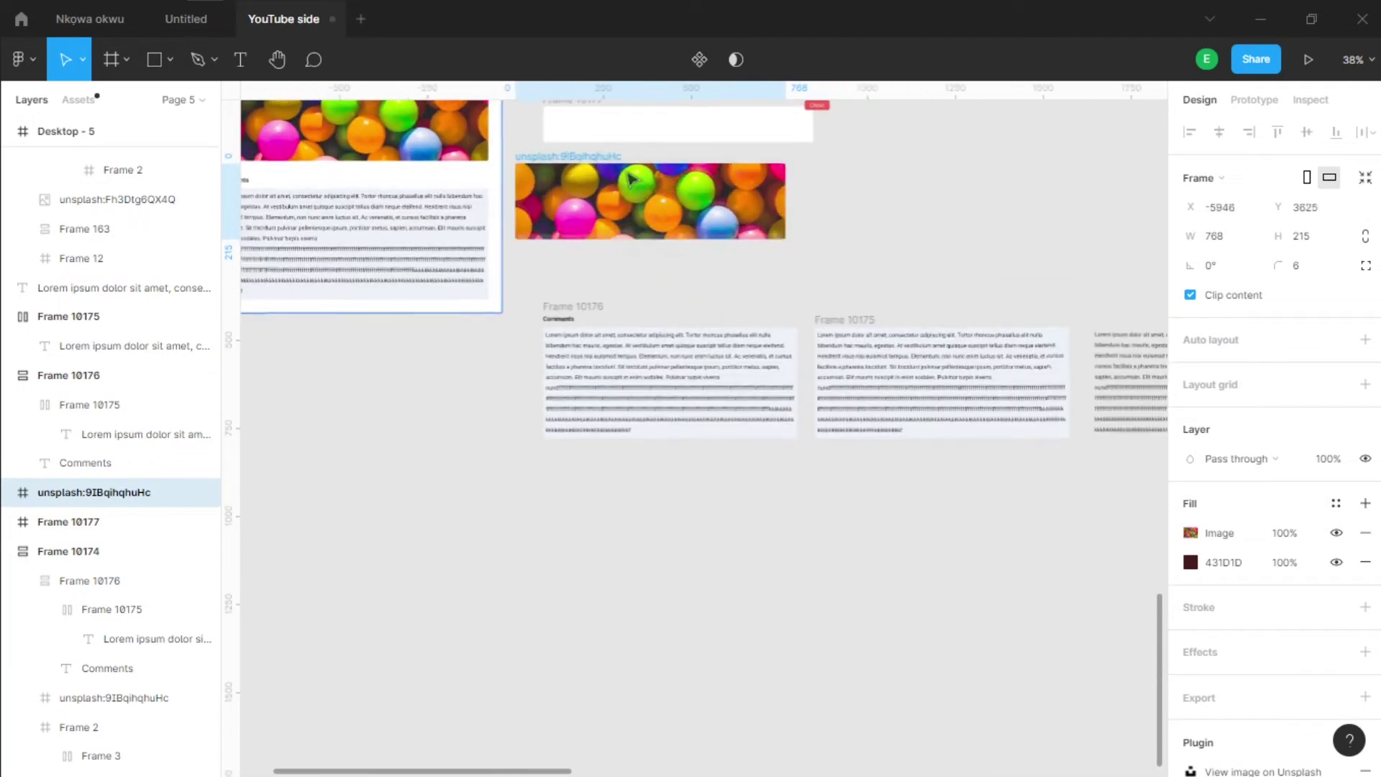
Step: Shorten the loose paragraph copy by deleting everything after "At vestibulum amet quisque suscipit tell"
{"action": "scroll", "coordinate": [780, 286], "scroll_direction": "right", "scroll_amount": 4}
{"action": "left_click", "coordinate": [1008, 311]}
{"action": "scroll", "coordinate": [941, 422], "scroll_direction": "down", "scroll_amount": 2}
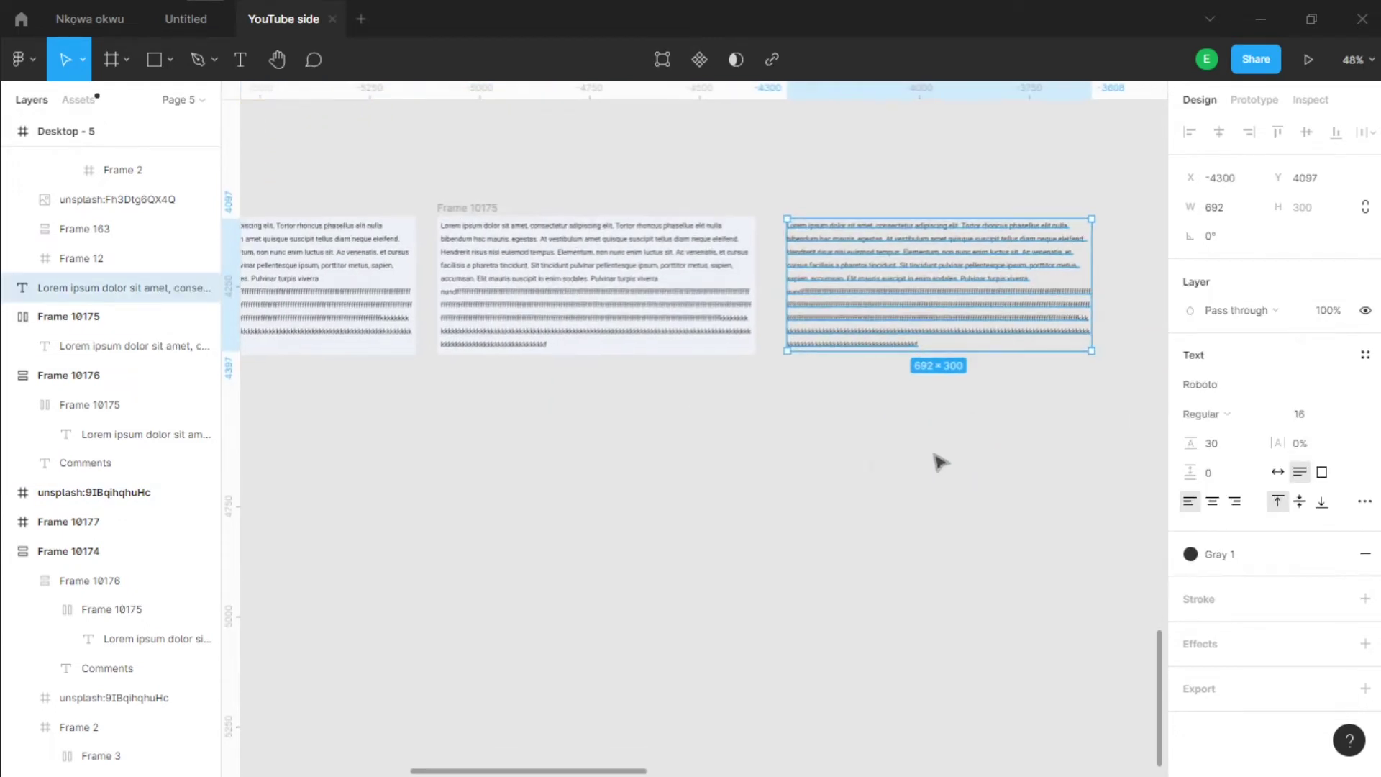
{"action": "left_click", "coordinate": [822, 453]}
{"action": "left_click", "coordinate": [856, 267]}
{"action": "scroll", "coordinate": [931, 243], "scroll_direction": "up", "scroll_amount": 3}
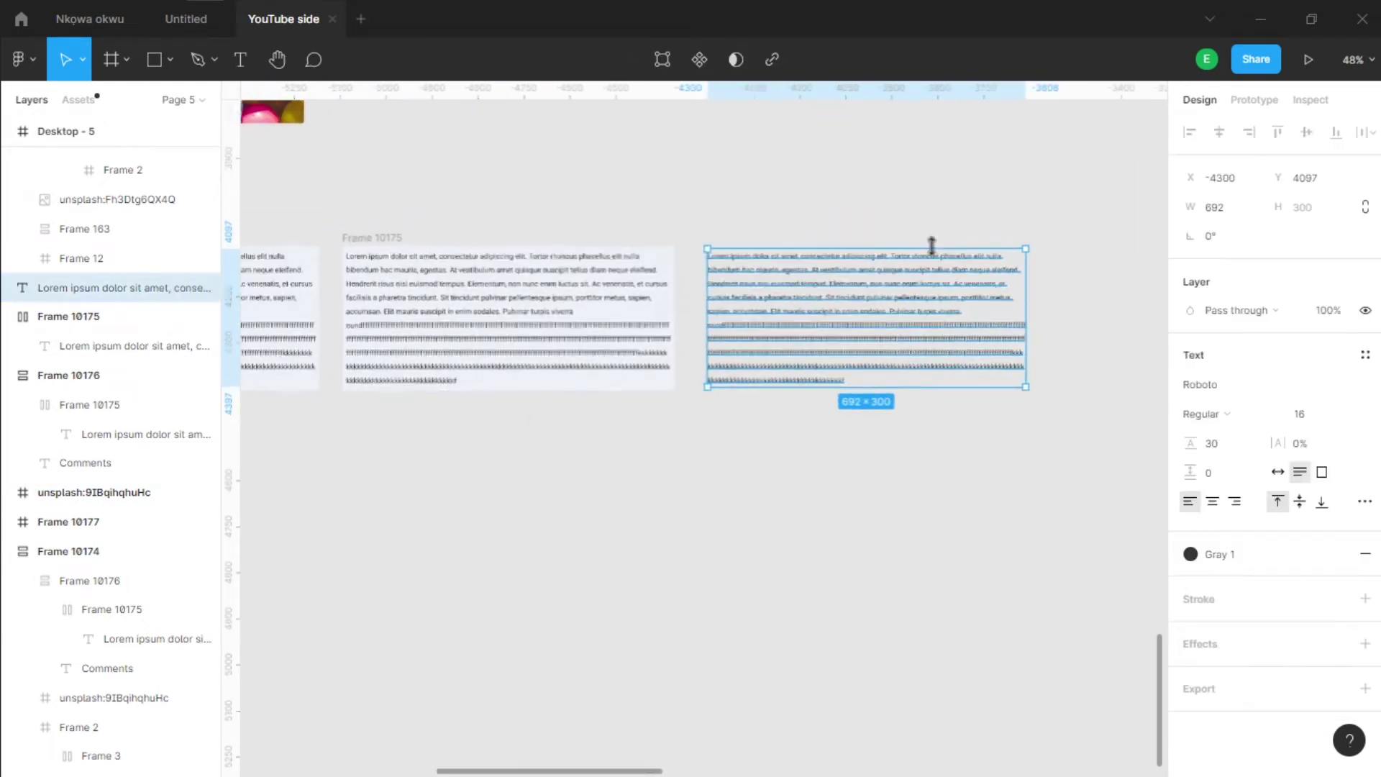
{"action": "double_click", "coordinate": [951, 294]}
{"action": "left_click_drag", "start_coordinate": [948, 277], "coordinate": [973, 454]}
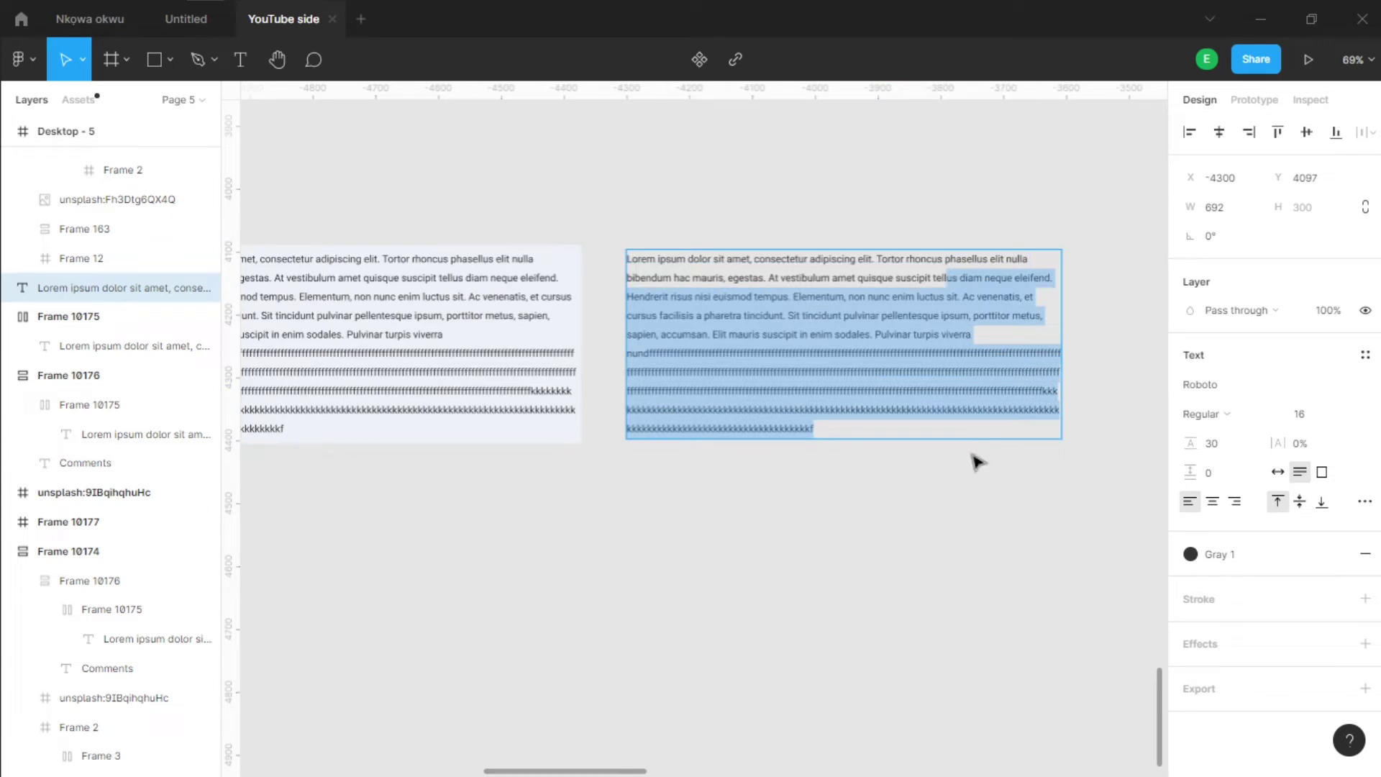
{"action": "key", "text": "BackSpace"}
{"action": "key", "text": "Escape"}
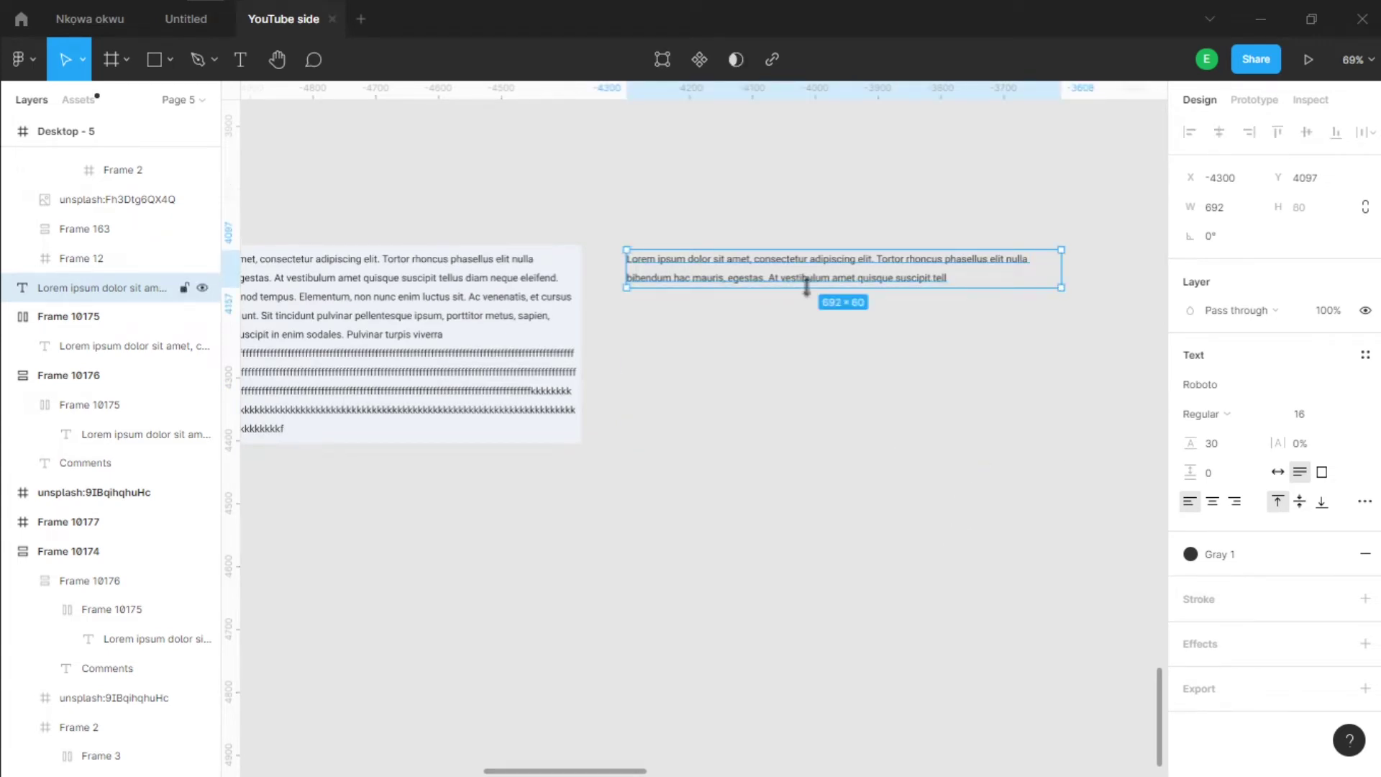
Step: Wrap the shortened paragraph in an auto layout frame and move that frame down a little beside Frame 10175
{"action": "key", "text": "shift+a"}
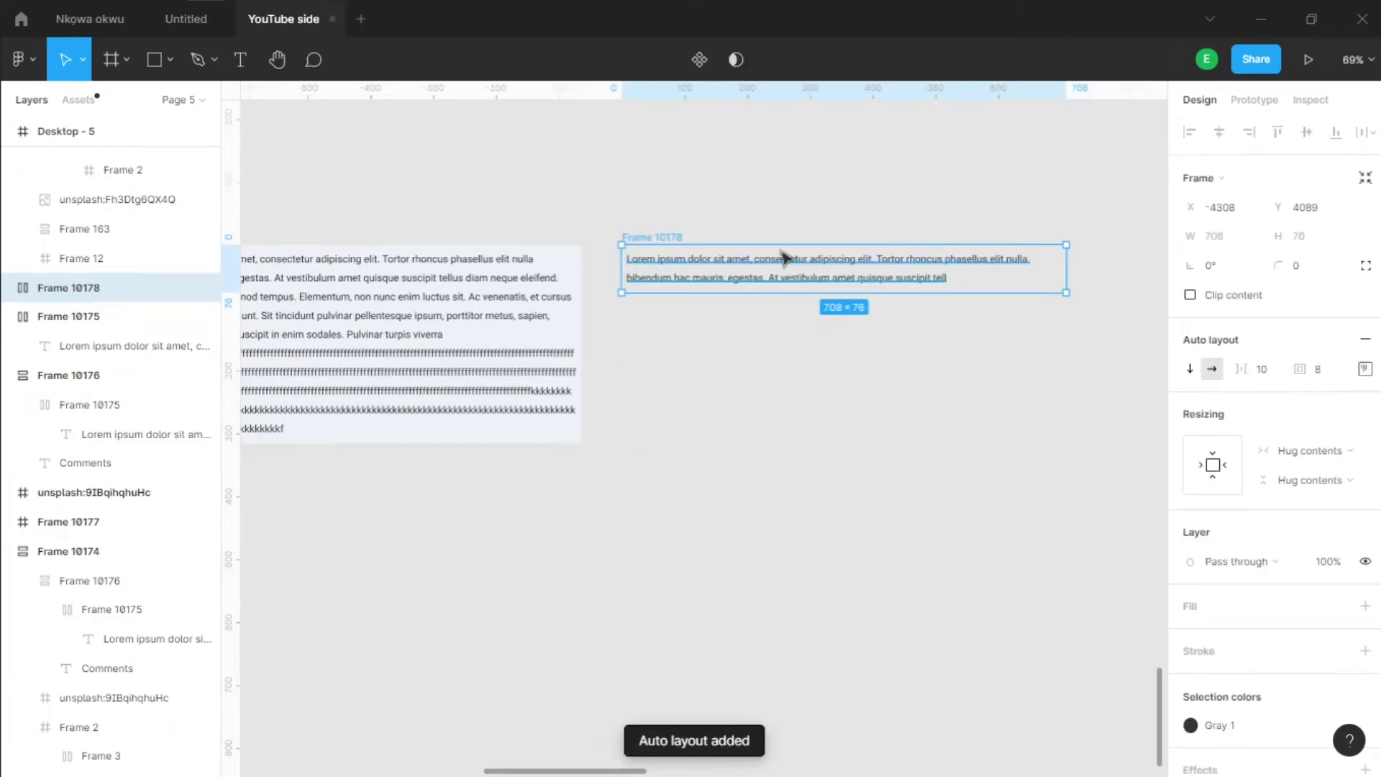
{"action": "left_click_drag", "start_coordinate": [777, 272], "coordinate": [782, 309]}
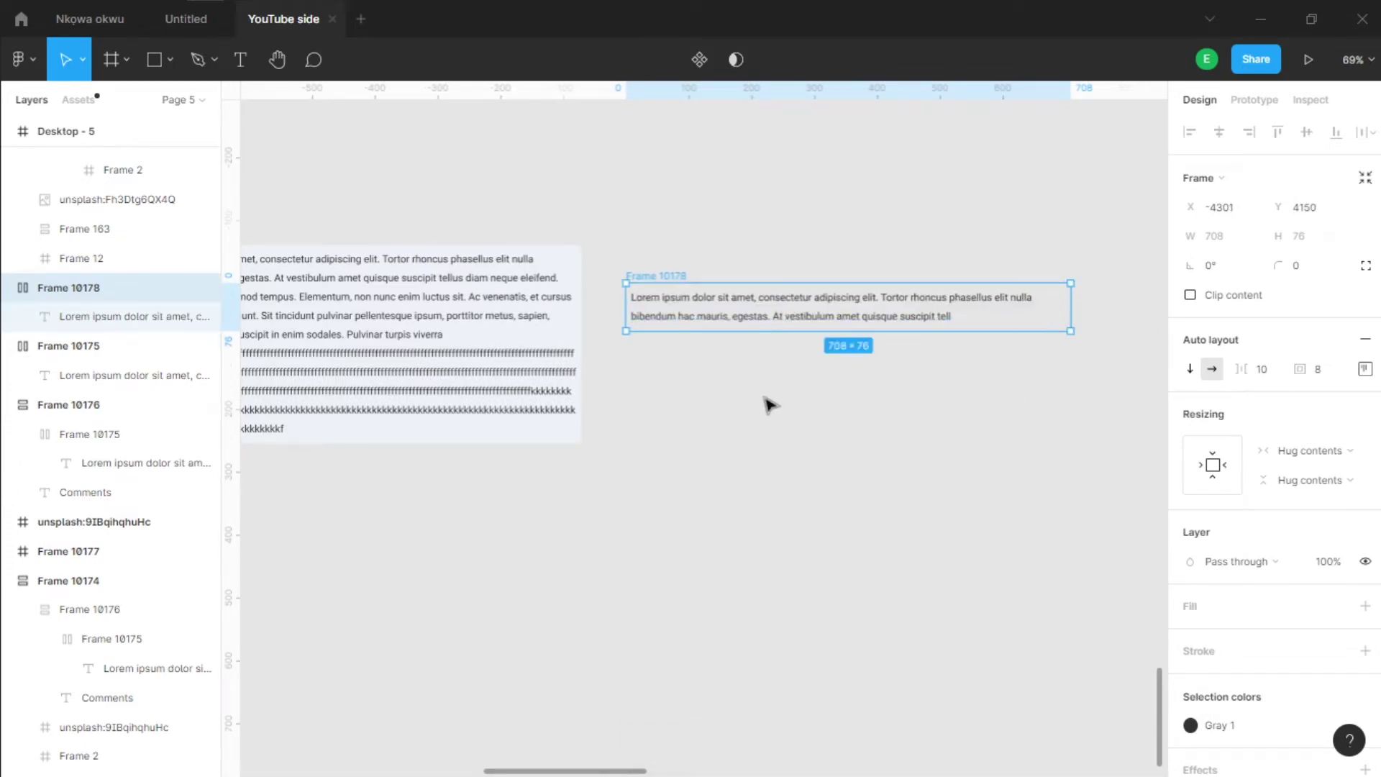
{"action": "left_click", "coordinate": [840, 310]}
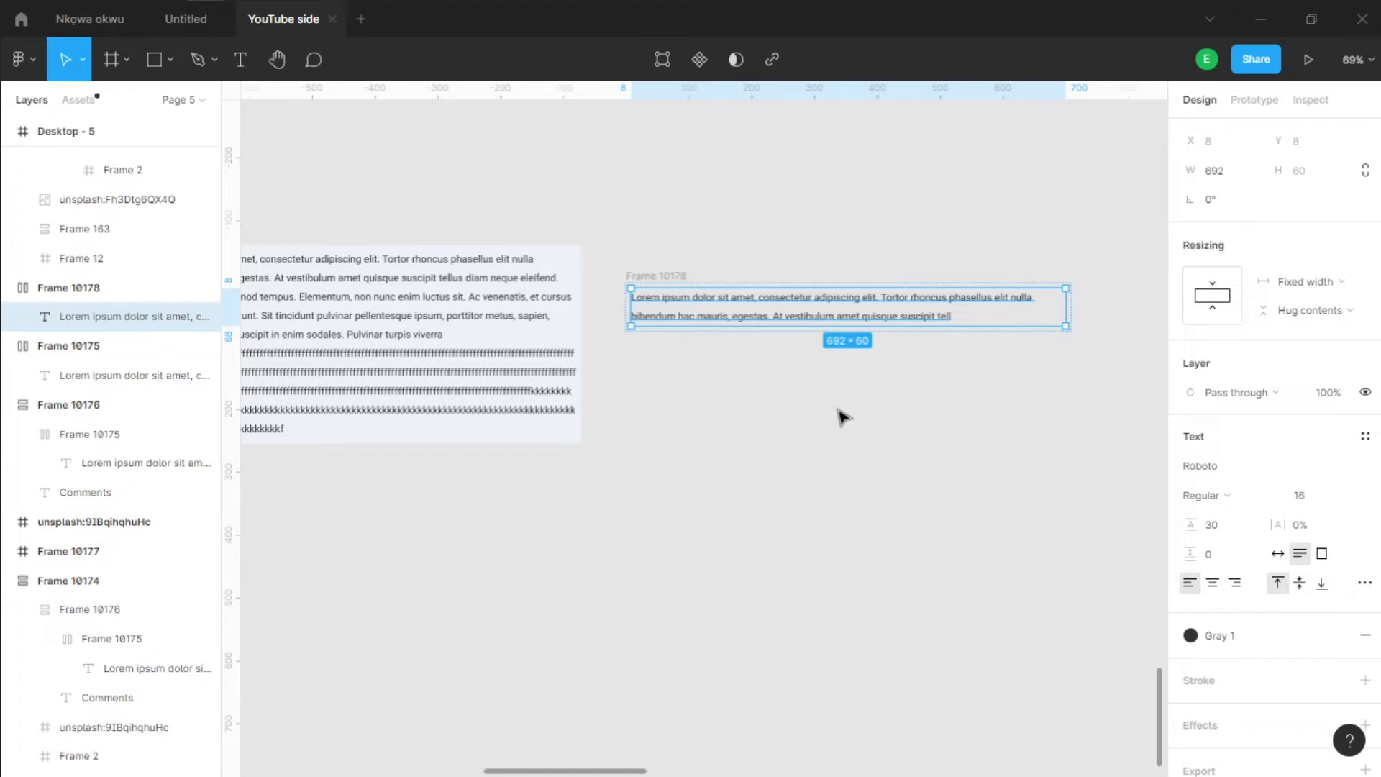
{"action": "left_click", "coordinate": [654, 250]}
{"action": "left_click_drag", "start_coordinate": [649, 242], "coordinate": [651, 282]}
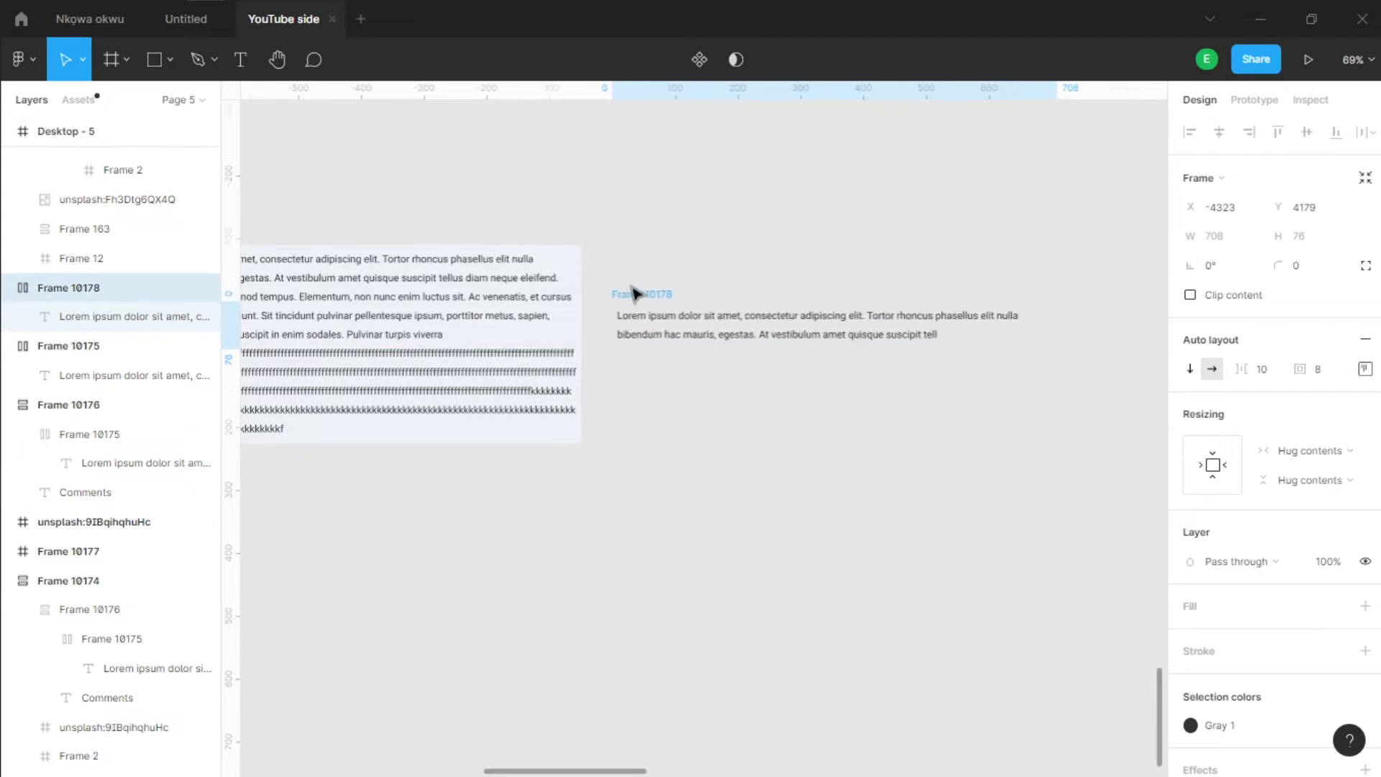
{"action": "mouse_move", "coordinate": [633, 291]}
{"action": "left_mouse_down"}
{"action": "mouse_move", "coordinate": [656, 288]}
{"action": "mouse_move", "coordinate": [654, 300]}
{"action": "left_mouse_up"}
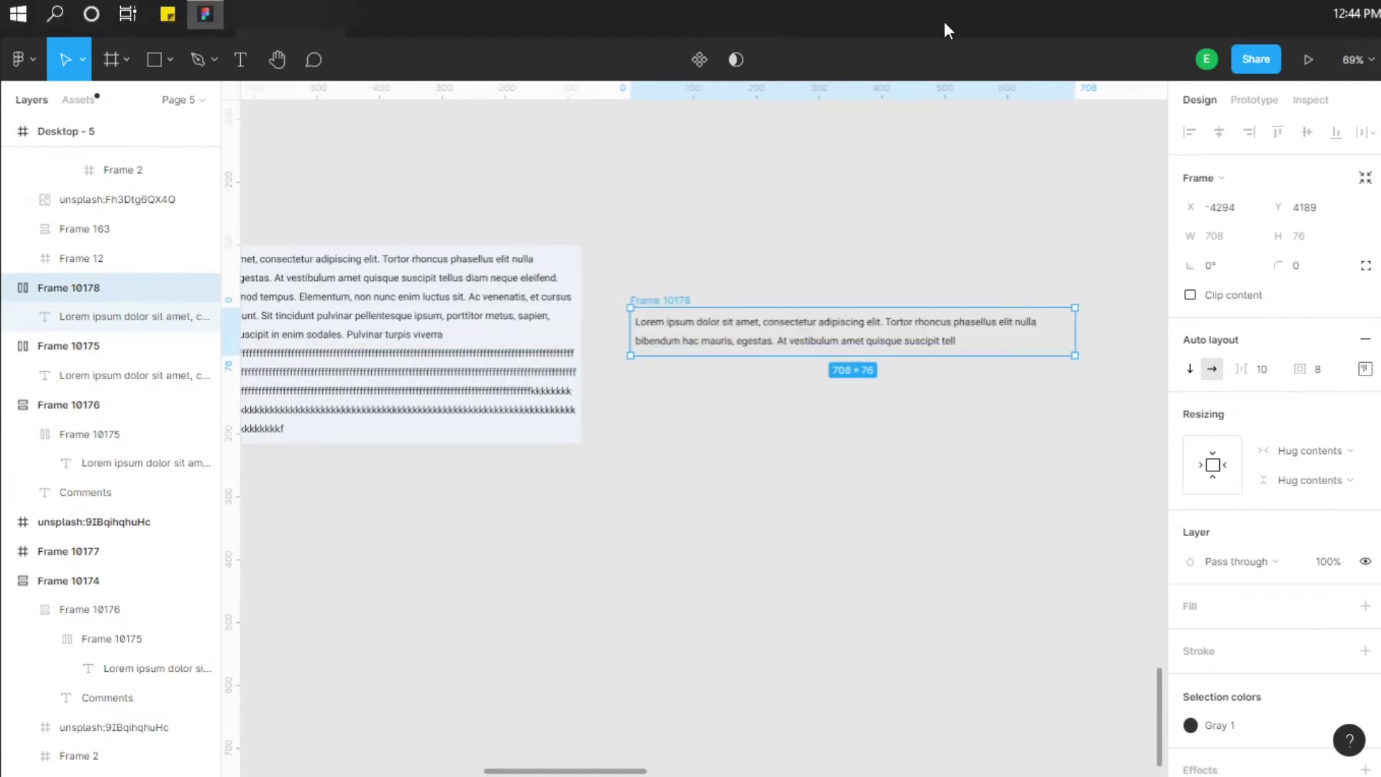
Step: Check the width resizing options of the paragraph text inside Frame 10178
{"action": "scroll", "coordinate": [826, 350], "scroll_direction": "up", "scroll_amount": 2}
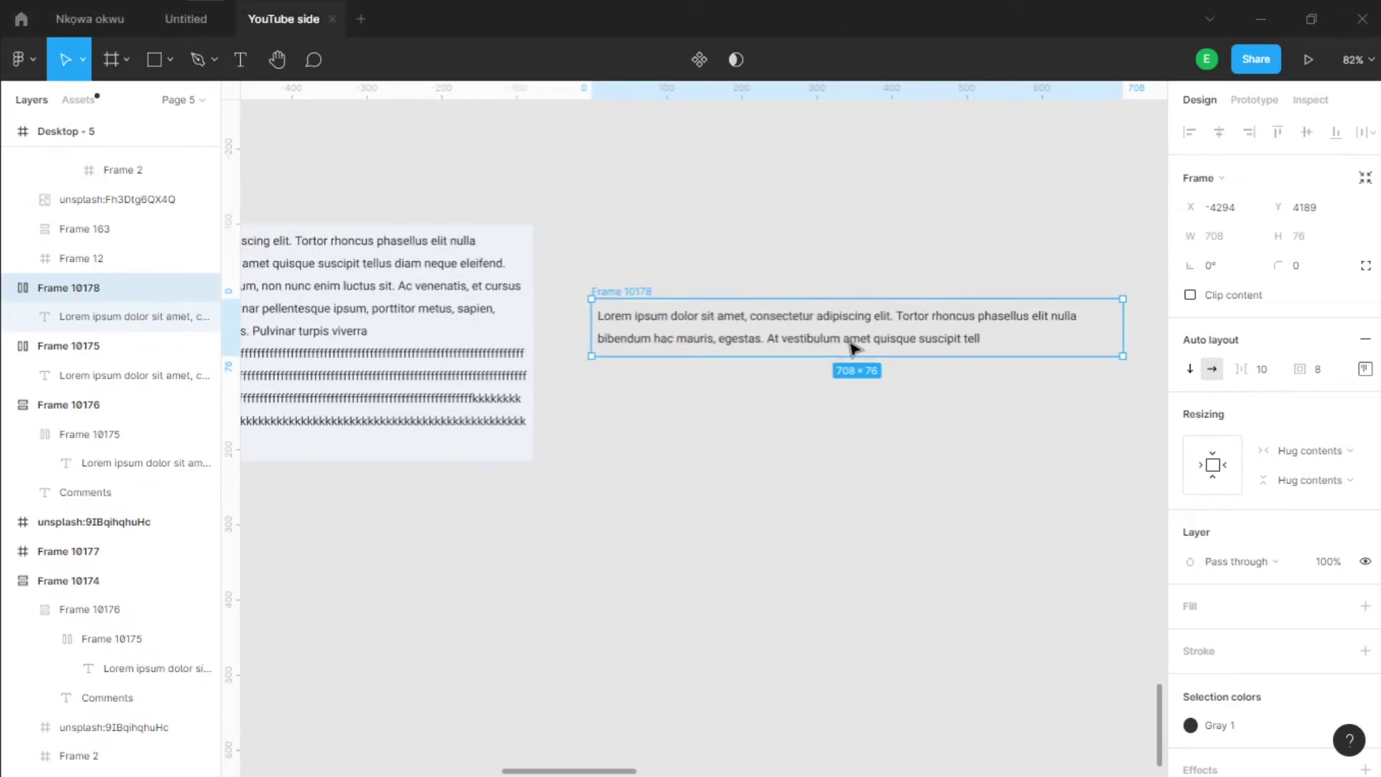
{"action": "double_click", "coordinate": [851, 348]}
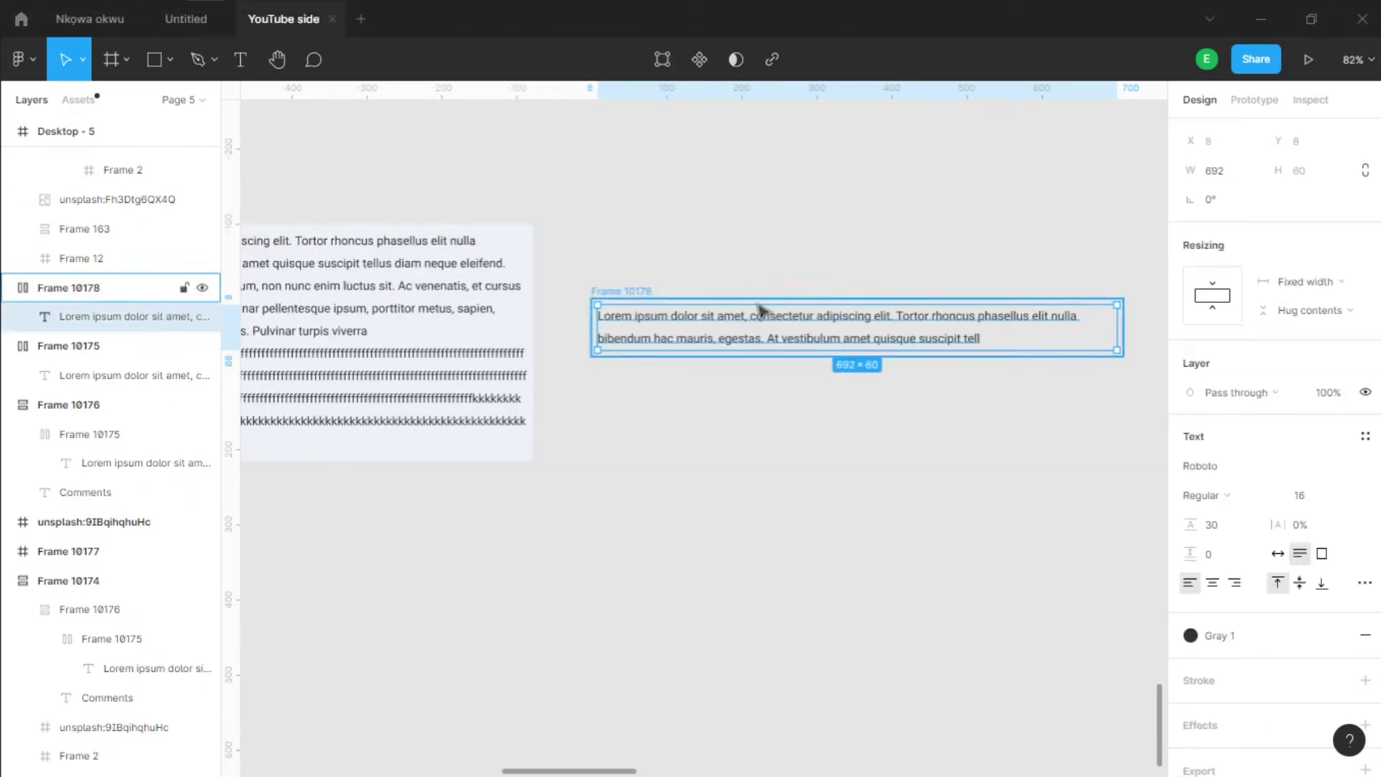
{"action": "left_click", "coordinate": [1308, 292]}
{"action": "left_click", "coordinate": [872, 487]}
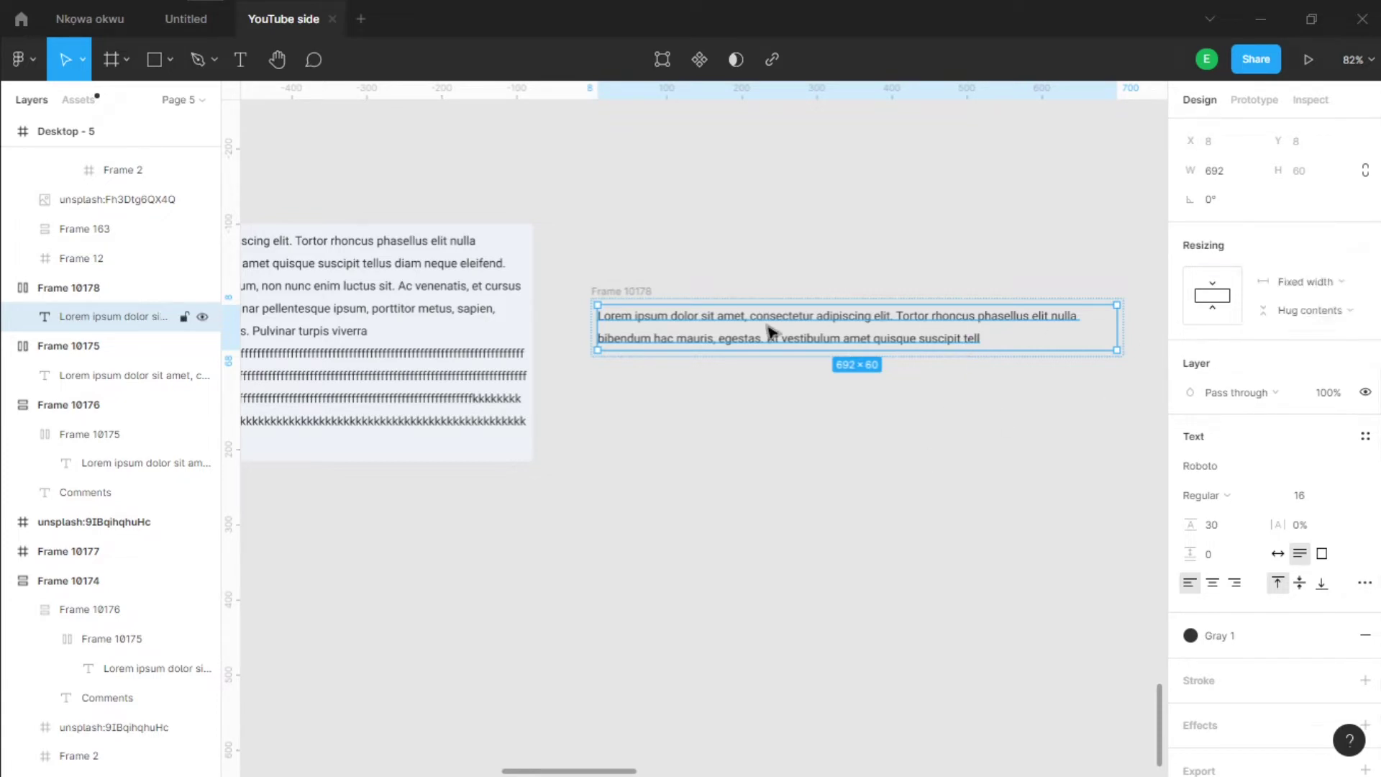
Step: Rename the auto layout frame holding the shortened paragraph, Frame 10178, as "frame A"
{"action": "left_click", "coordinate": [611, 294]}
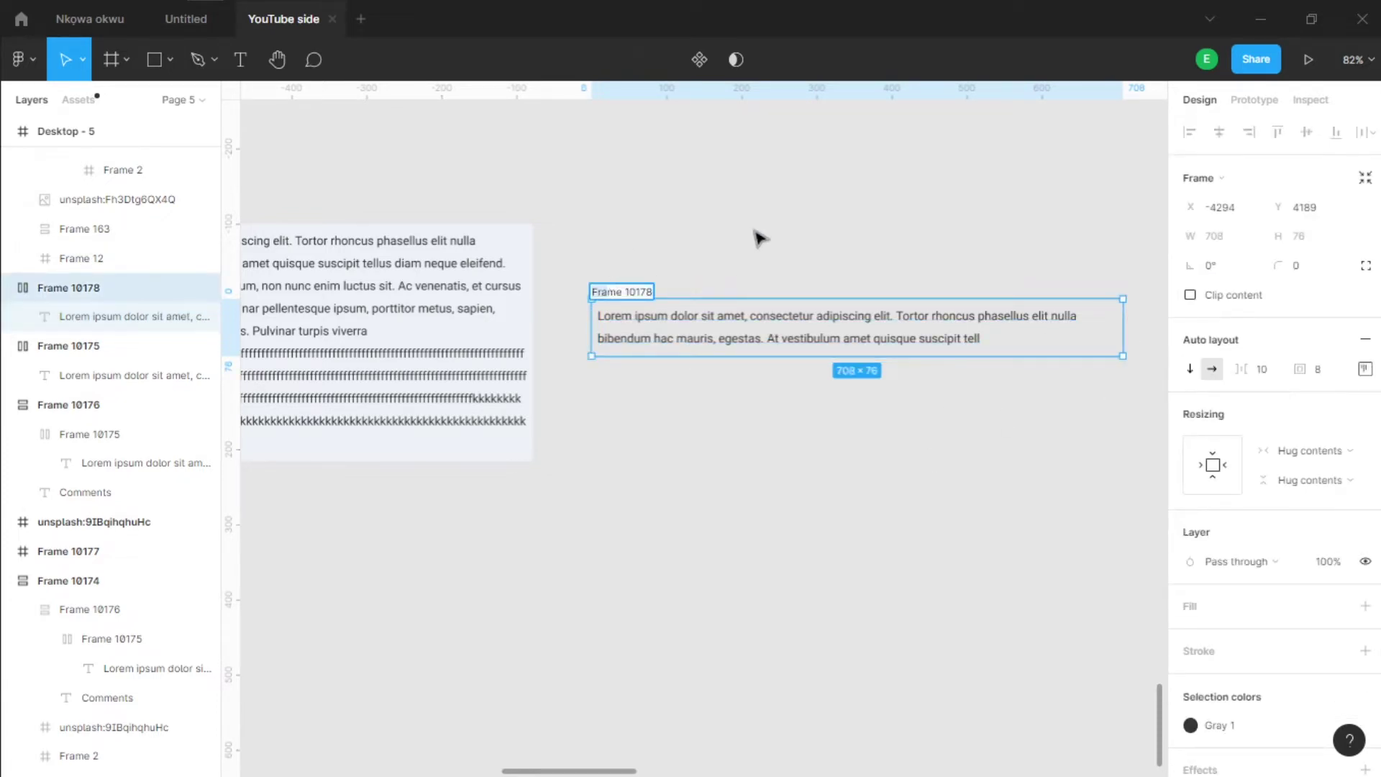
{"action": "left_click", "coordinate": [755, 239]}
{"action": "left_click", "coordinate": [633, 292]}
{"action": "left_click_drag", "start_coordinate": [742, 288], "coordinate": [617, 287]}
{"action": "type", "text": "a"}
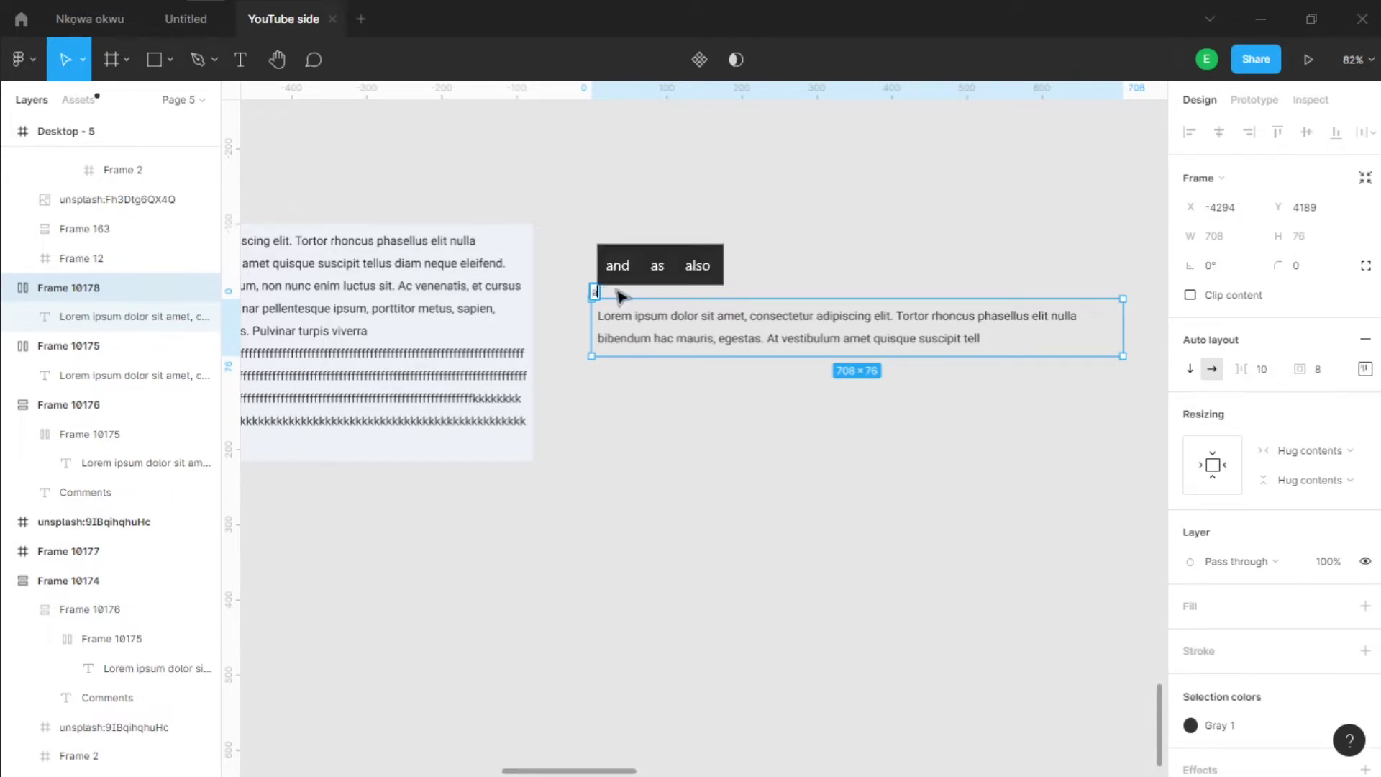
{"action": "key", "text": "BackSpace"}
{"action": "type", "text": "frame A"}
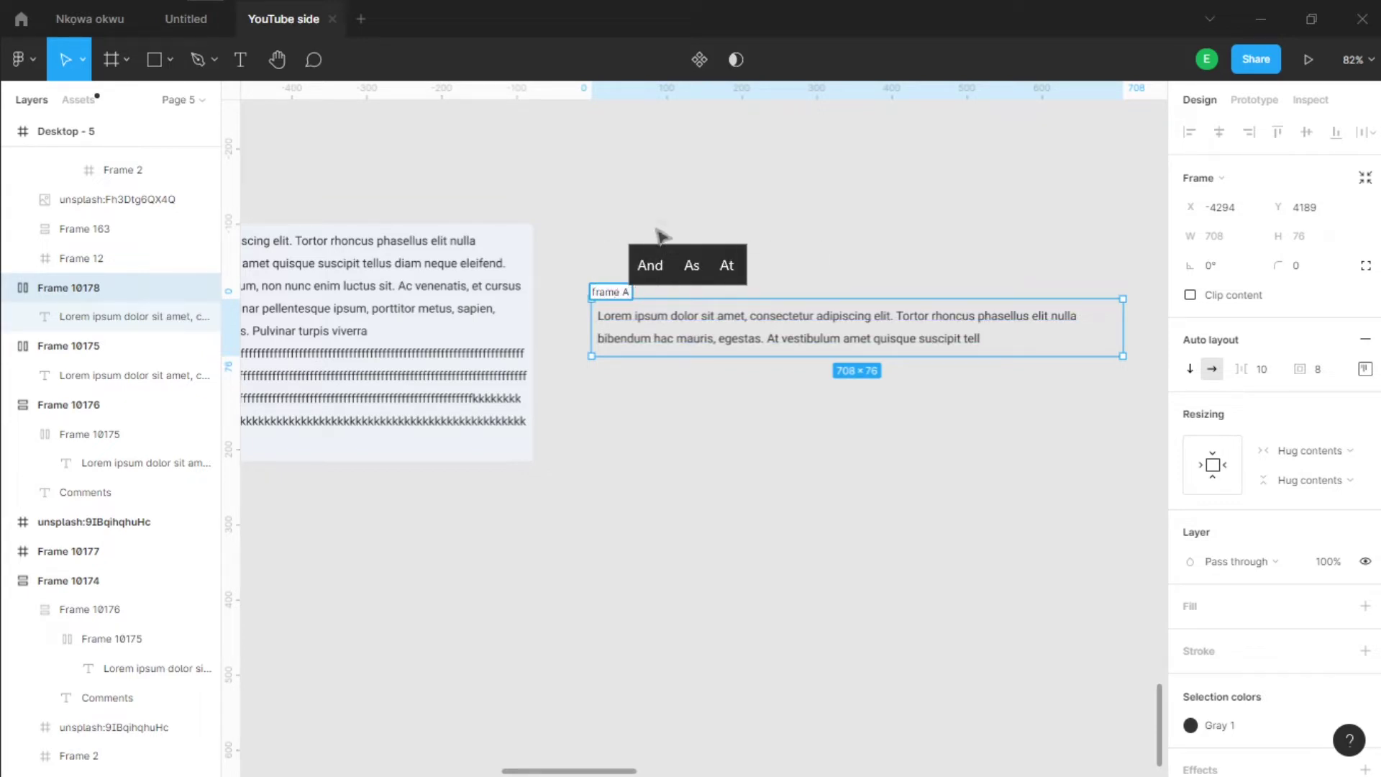
{"action": "key", "text": "Return"}
{"action": "left_click", "coordinate": [727, 240]}
Step: Set the paragraph text inside frame A to fill its container's width
{"action": "left_click", "coordinate": [637, 290]}
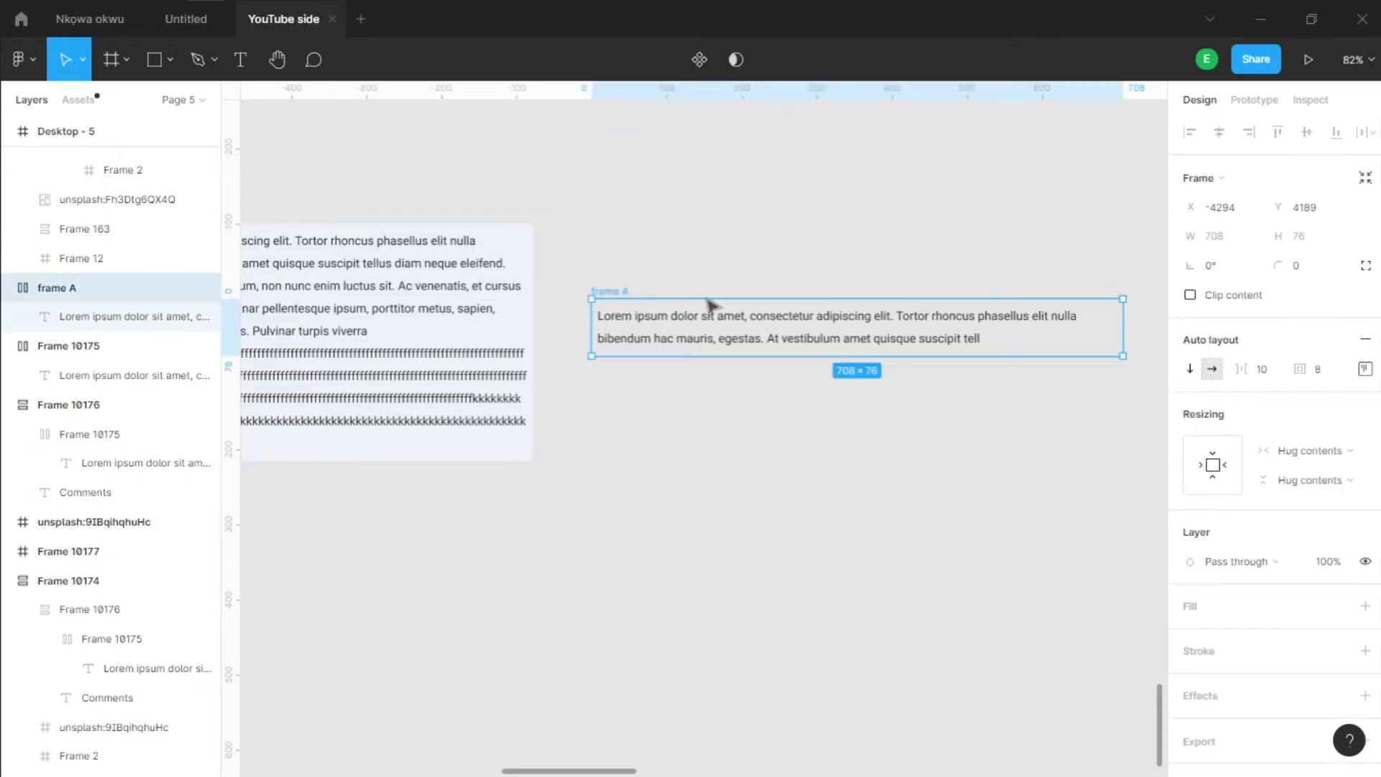
{"action": "left_click", "coordinate": [746, 329]}
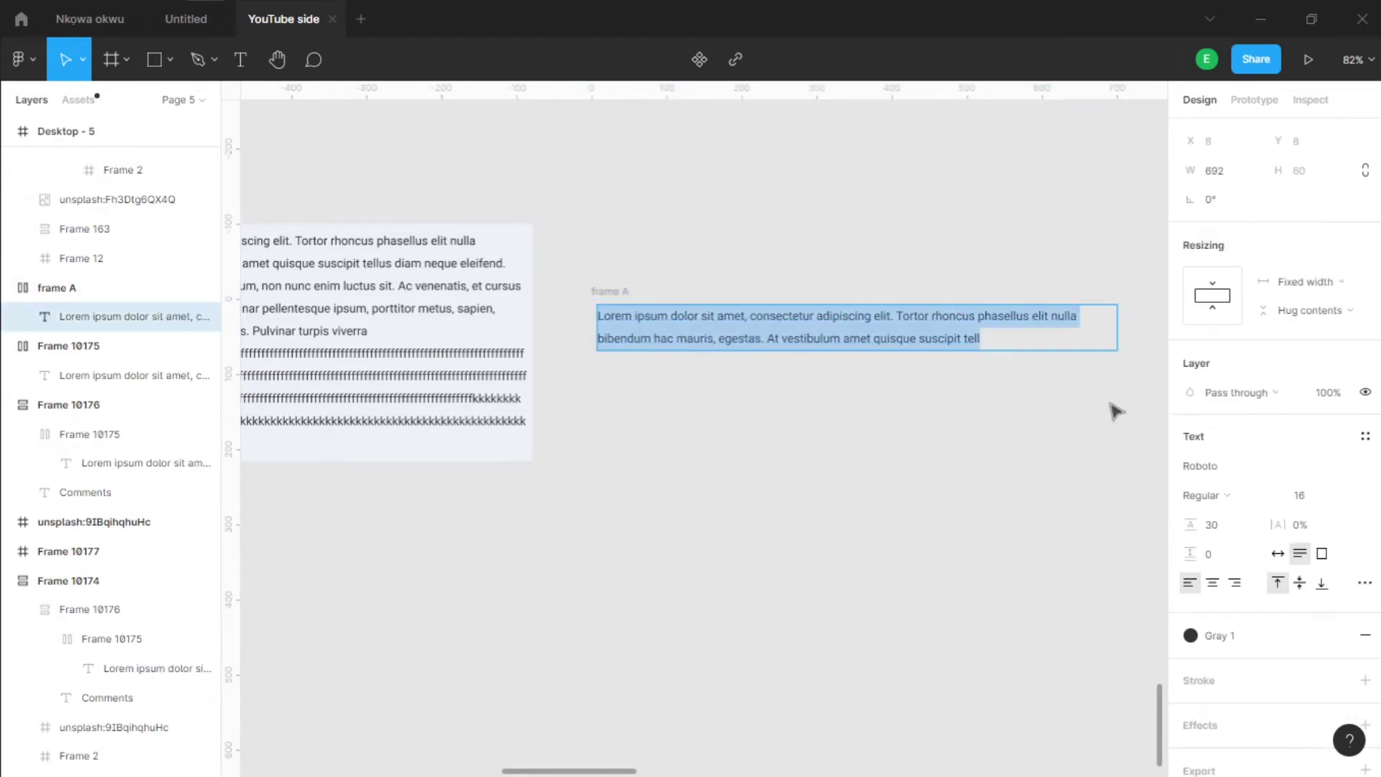
{"action": "left_click", "coordinate": [1283, 281]}
{"action": "left_click", "coordinate": [1333, 325]}
{"action": "left_click", "coordinate": [751, 387]}
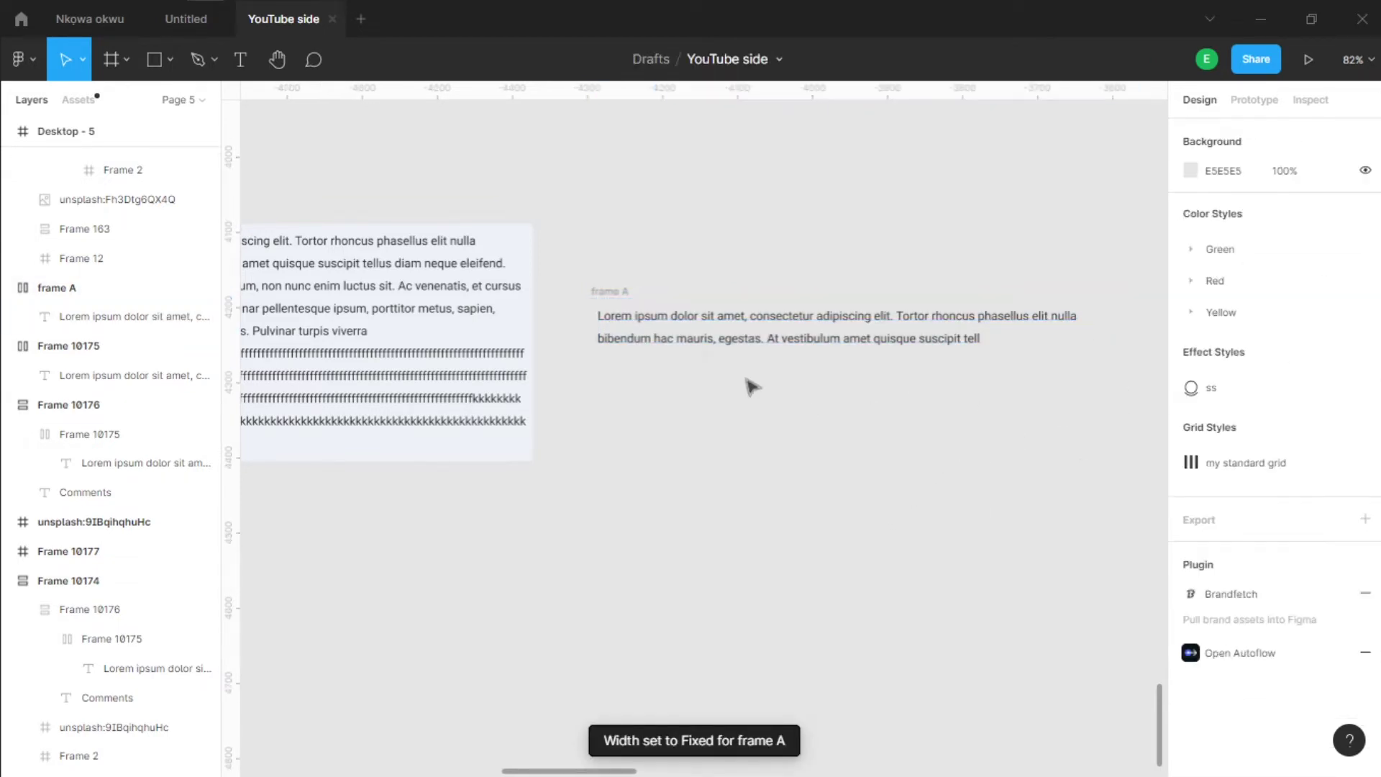
Step: Nudge frame A slightly to the right and narrow it to about 527 px wide to test how its text reflows
{"action": "left_click", "coordinate": [620, 292]}
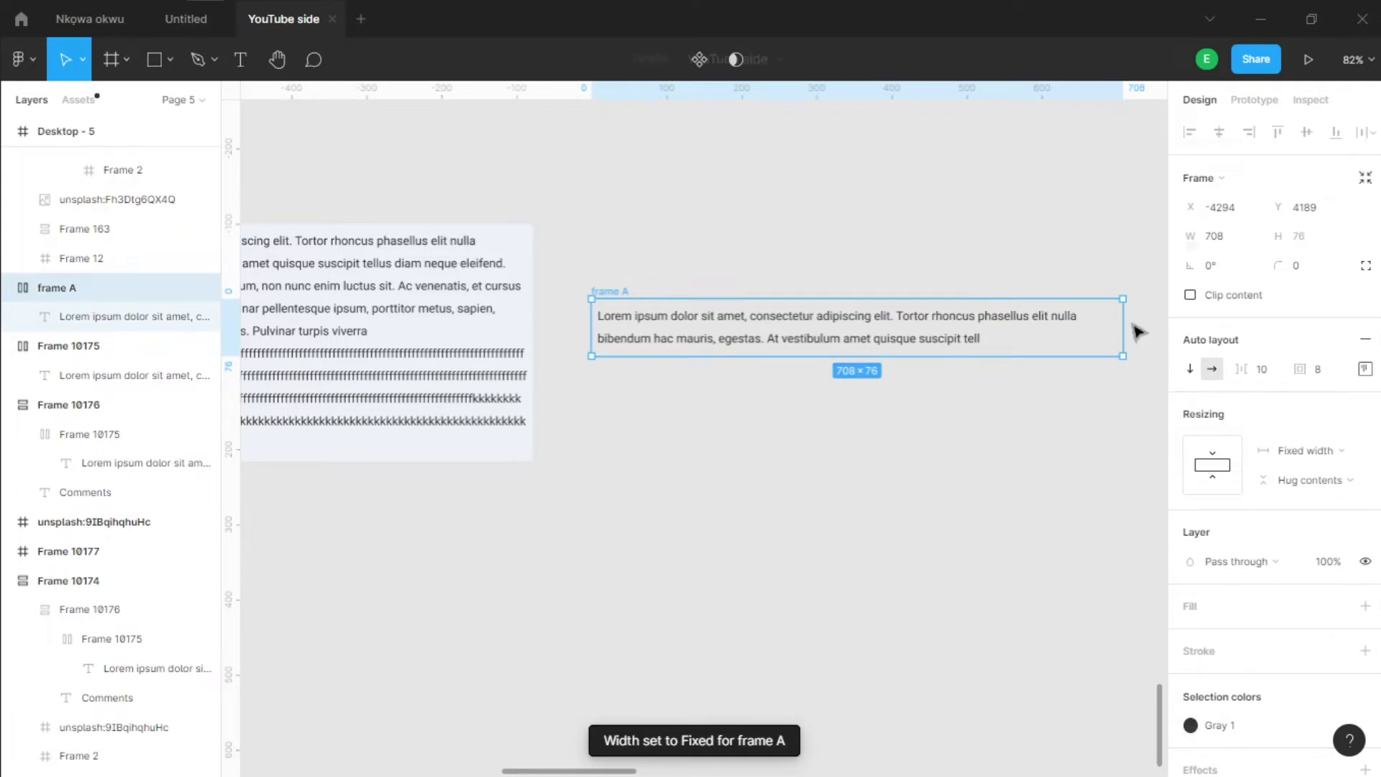
{"action": "left_click", "coordinate": [675, 241]}
{"action": "left_click_drag", "start_coordinate": [633, 295], "coordinate": [644, 295]}
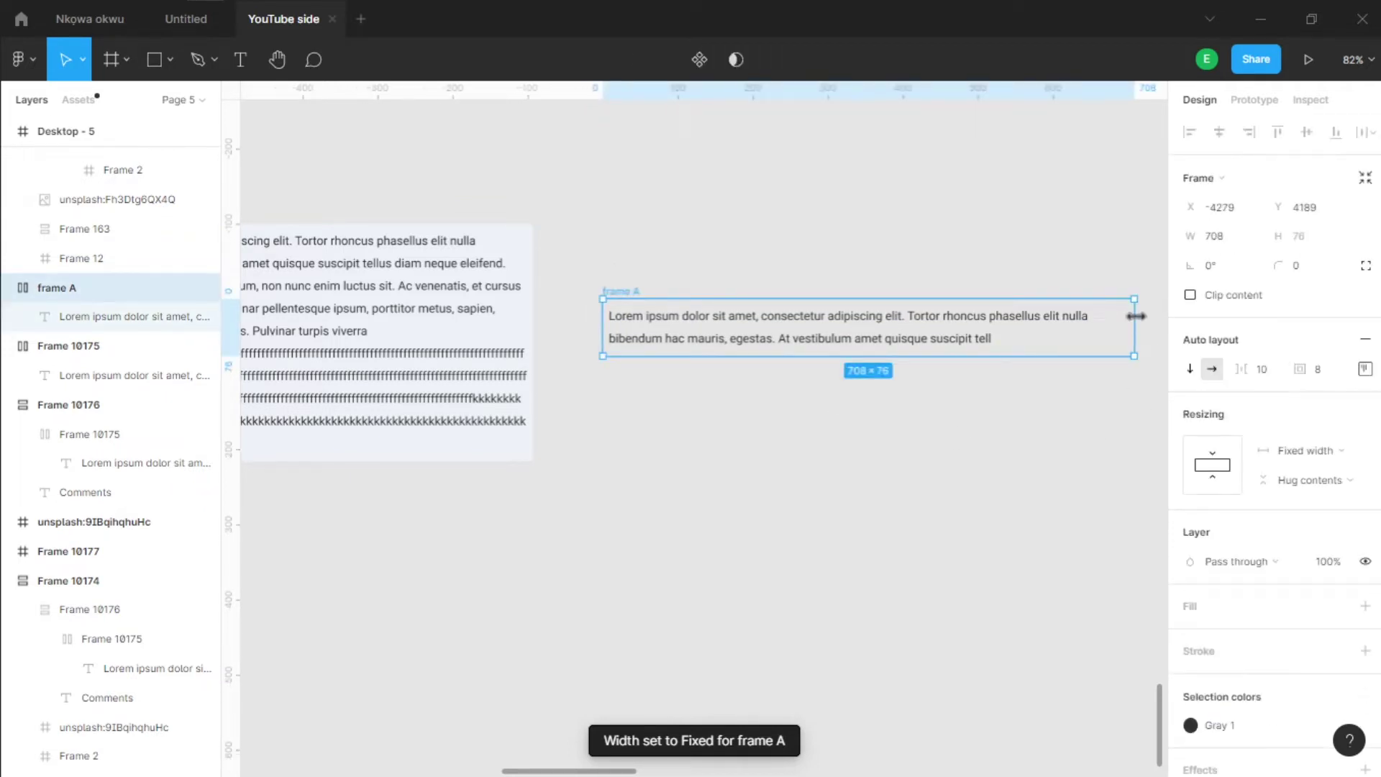
{"action": "left_click_drag", "start_coordinate": [1136, 316], "coordinate": [990, 333]}
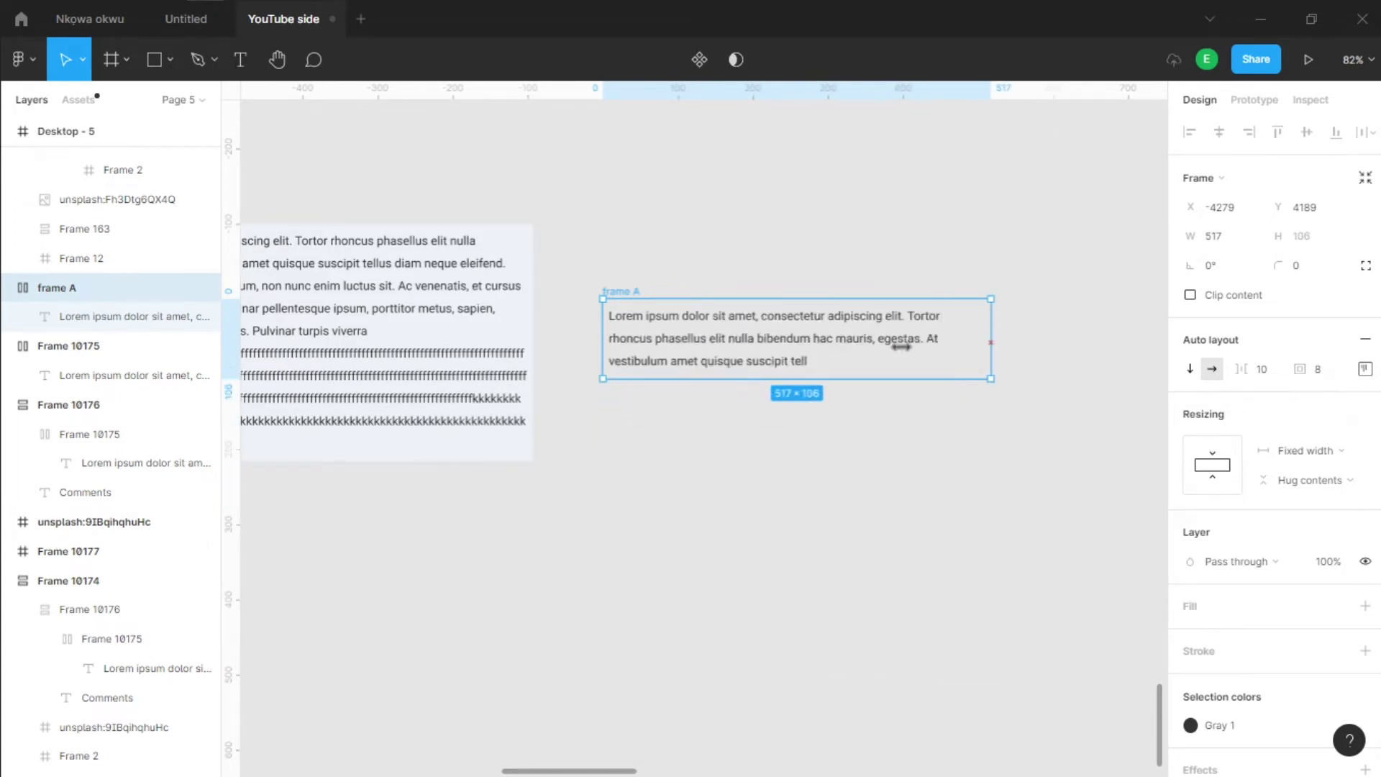
{"action": "left_click_drag", "start_coordinate": [901, 347], "coordinate": [995, 361]}
{"action": "left_click", "coordinate": [818, 421]}
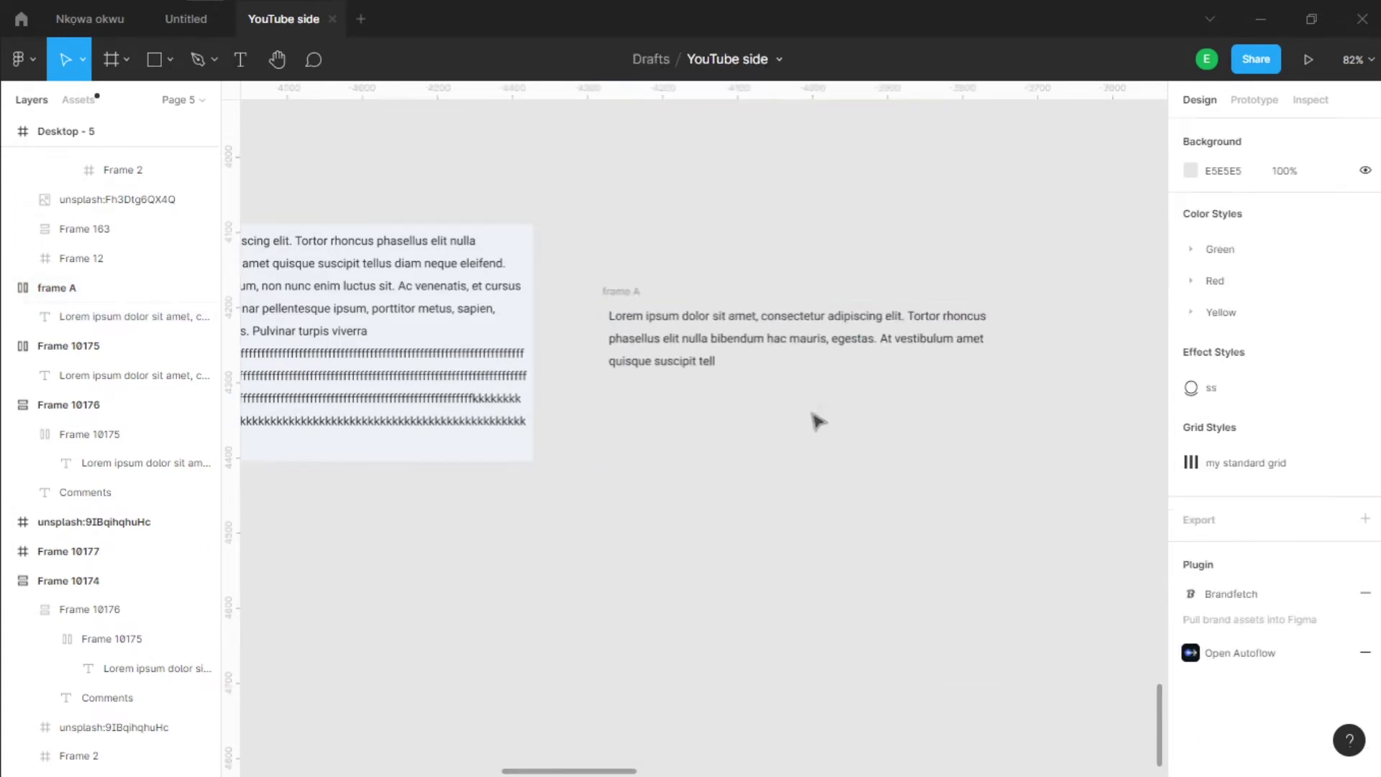
Step: Add a fill to frame A and apply the gray/100 colour style to it
{"action": "scroll", "coordinate": [806, 439], "scroll_direction": "down", "scroll_amount": 5}
{"action": "scroll", "coordinate": [791, 395], "scroll_direction": "left", "scroll_amount": 3}
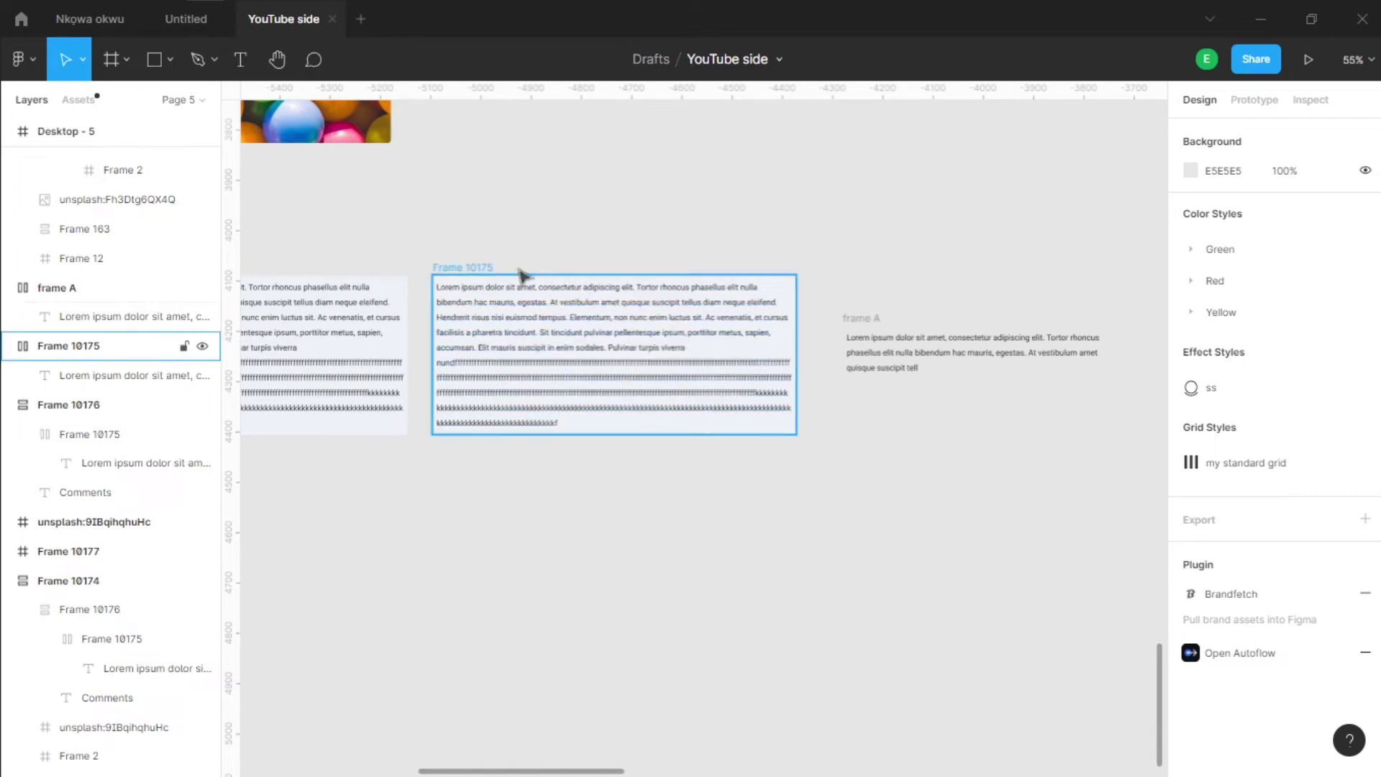
{"action": "scroll", "coordinate": [885, 382], "scroll_direction": "up", "scroll_amount": 4}
{"action": "left_click", "coordinate": [708, 294]}
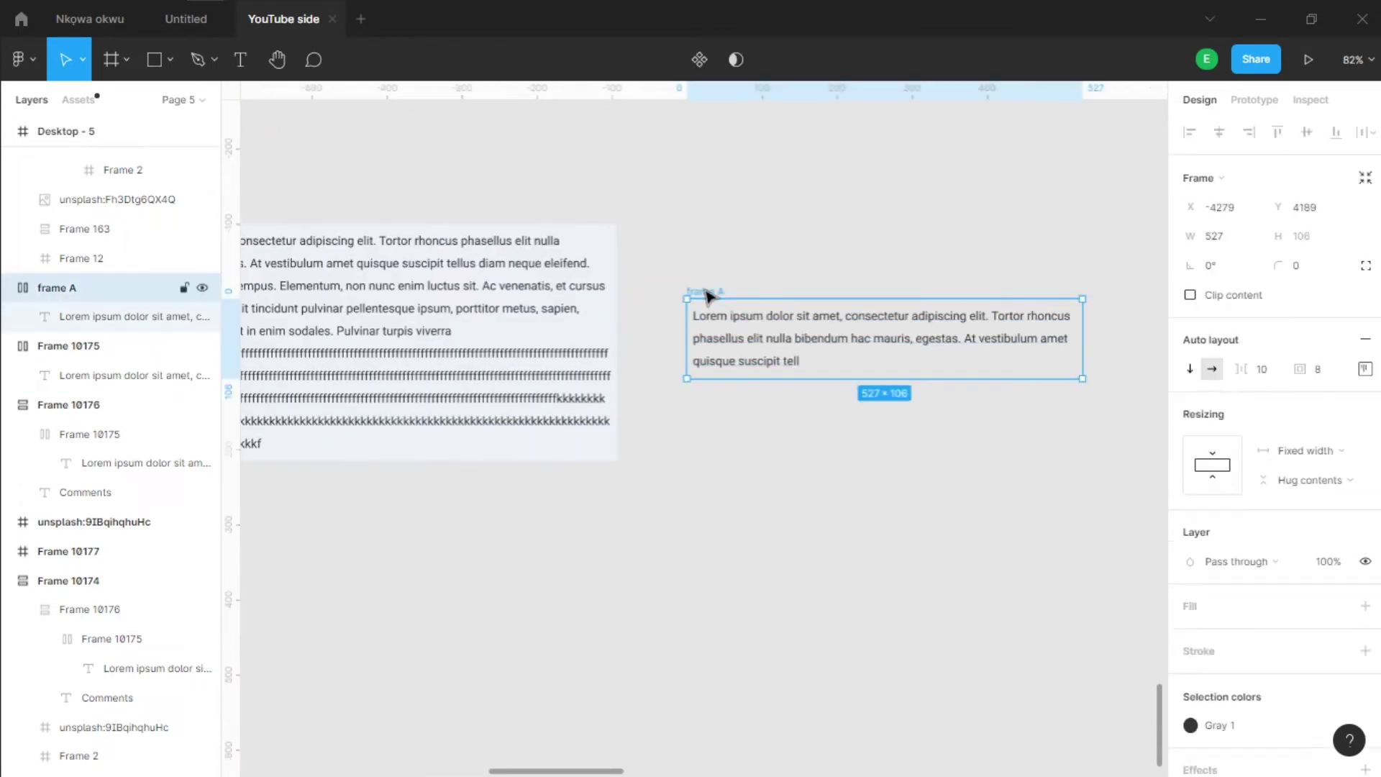
{"action": "scroll", "coordinate": [1323, 552], "scroll_direction": "down", "scroll_amount": 2}
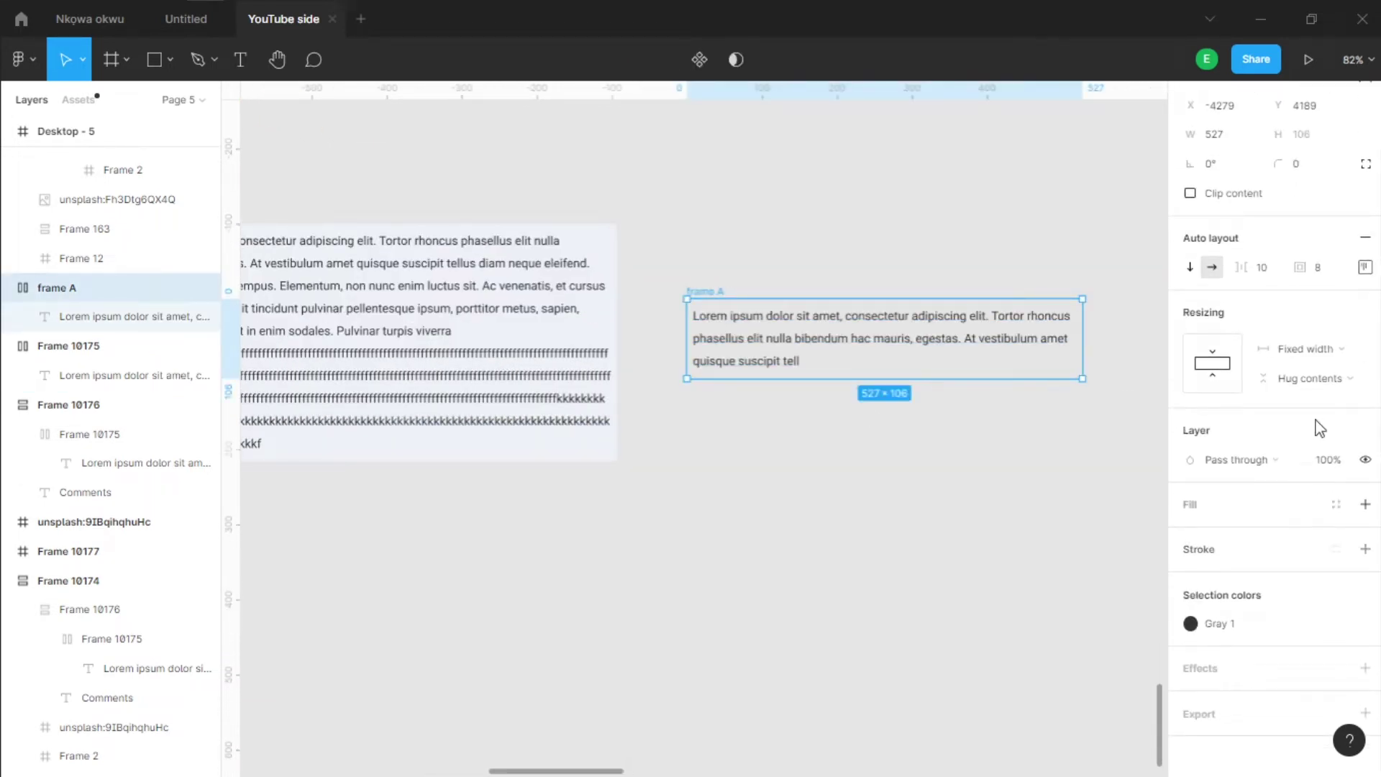
{"action": "left_click", "coordinate": [1193, 506]}
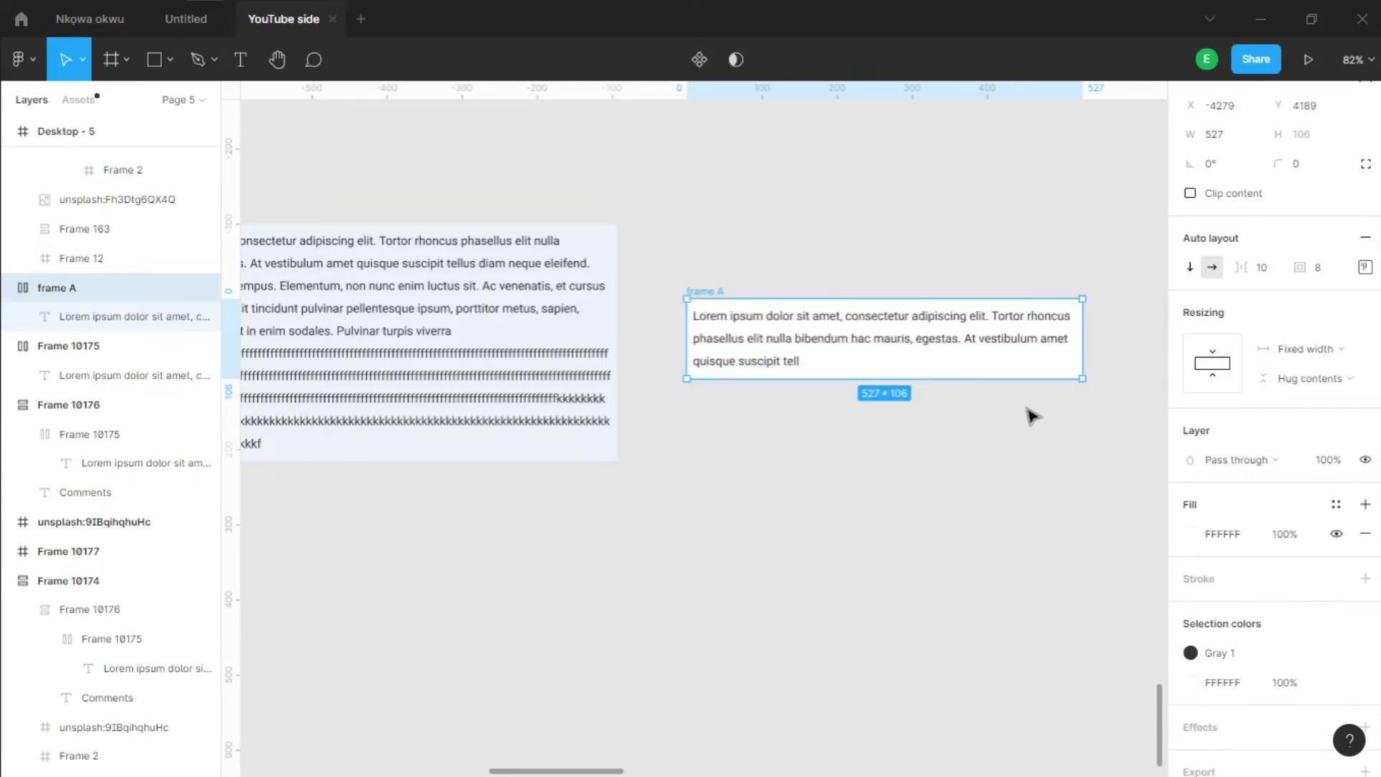
{"action": "left_click", "coordinate": [1335, 504]}
{"action": "scroll", "coordinate": [1280, 671], "scroll_direction": "down", "scroll_amount": 6}
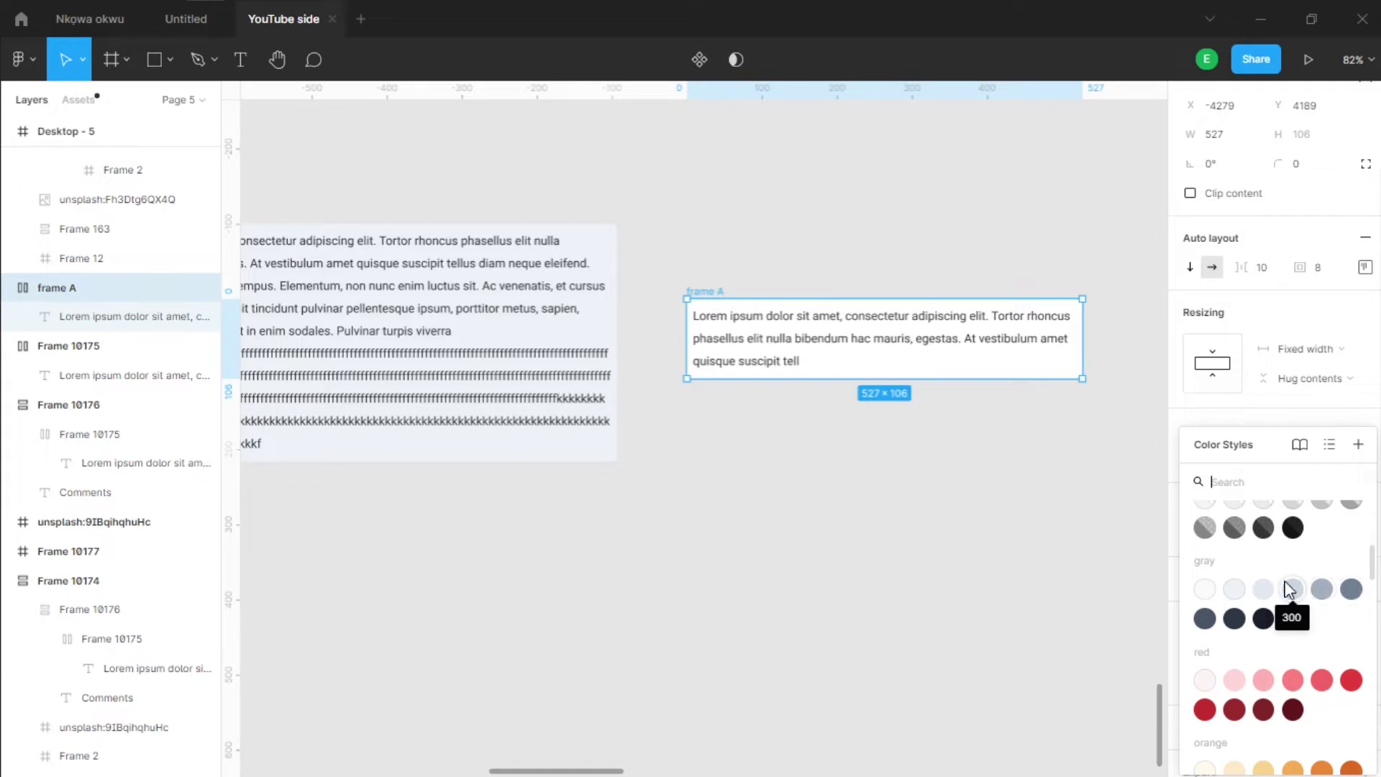
{"action": "left_click", "coordinate": [1235, 590]}
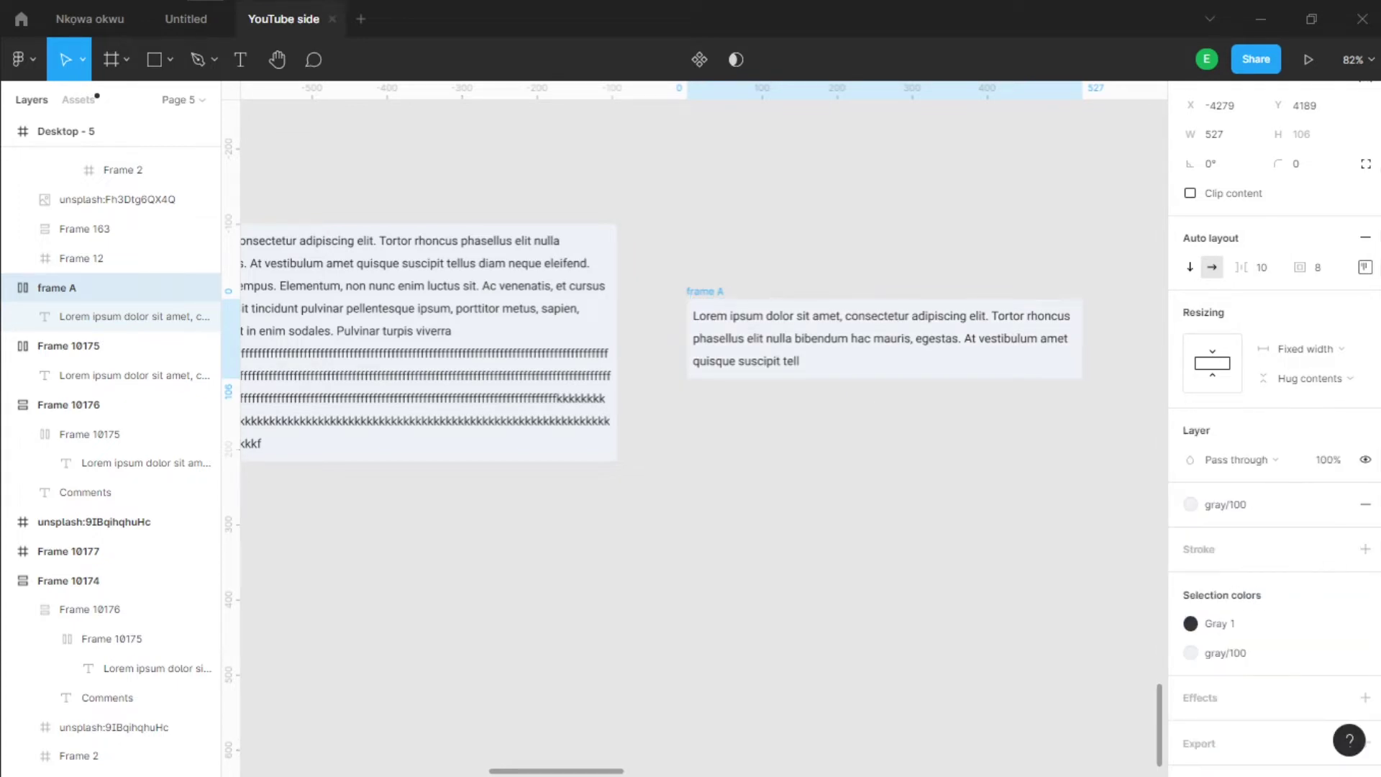
{"action": "left_click", "coordinate": [961, 497]}
Step: Move frame A slightly up and to the left, and try the red/100 colour style as its fill
{"action": "scroll", "coordinate": [982, 285], "scroll_direction": "up", "scroll_amount": 2}
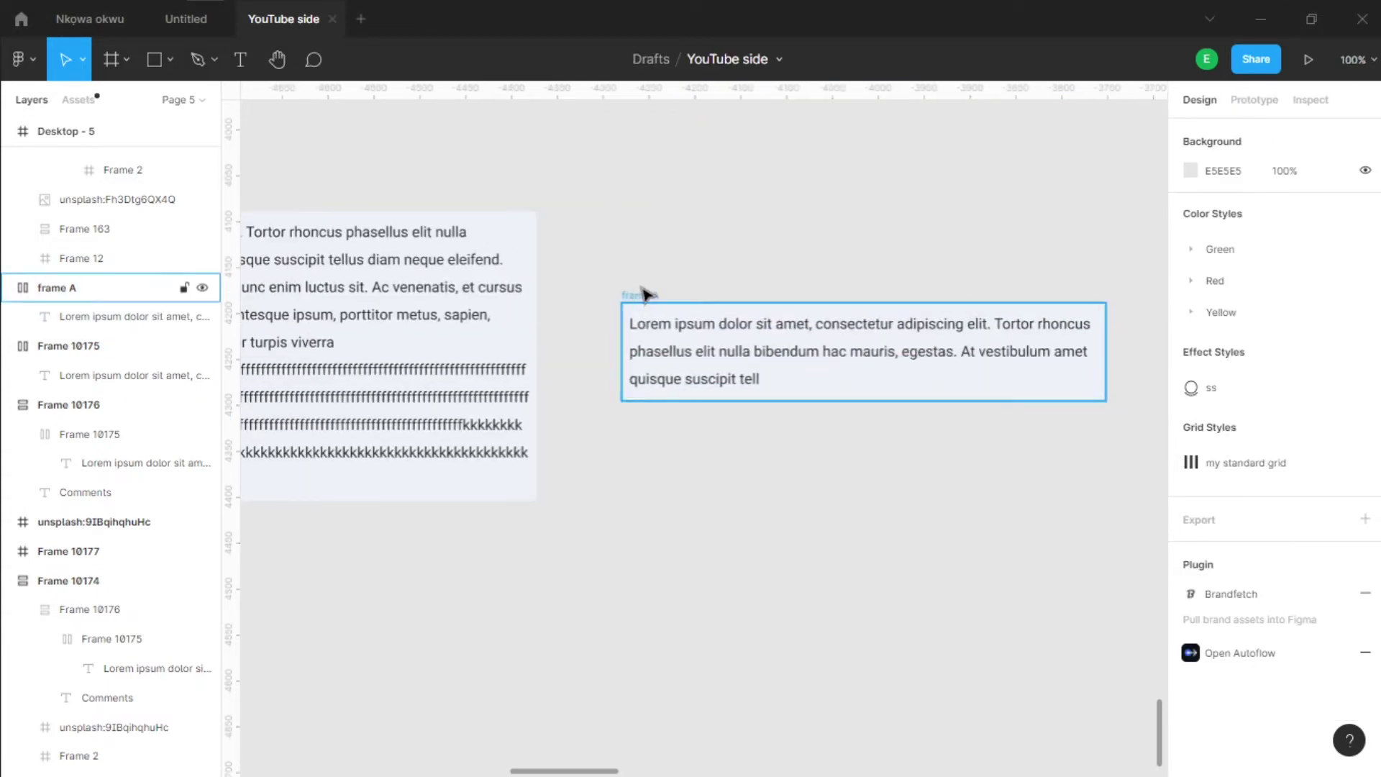
{"action": "left_click_drag", "start_coordinate": [640, 299], "coordinate": [613, 269]}
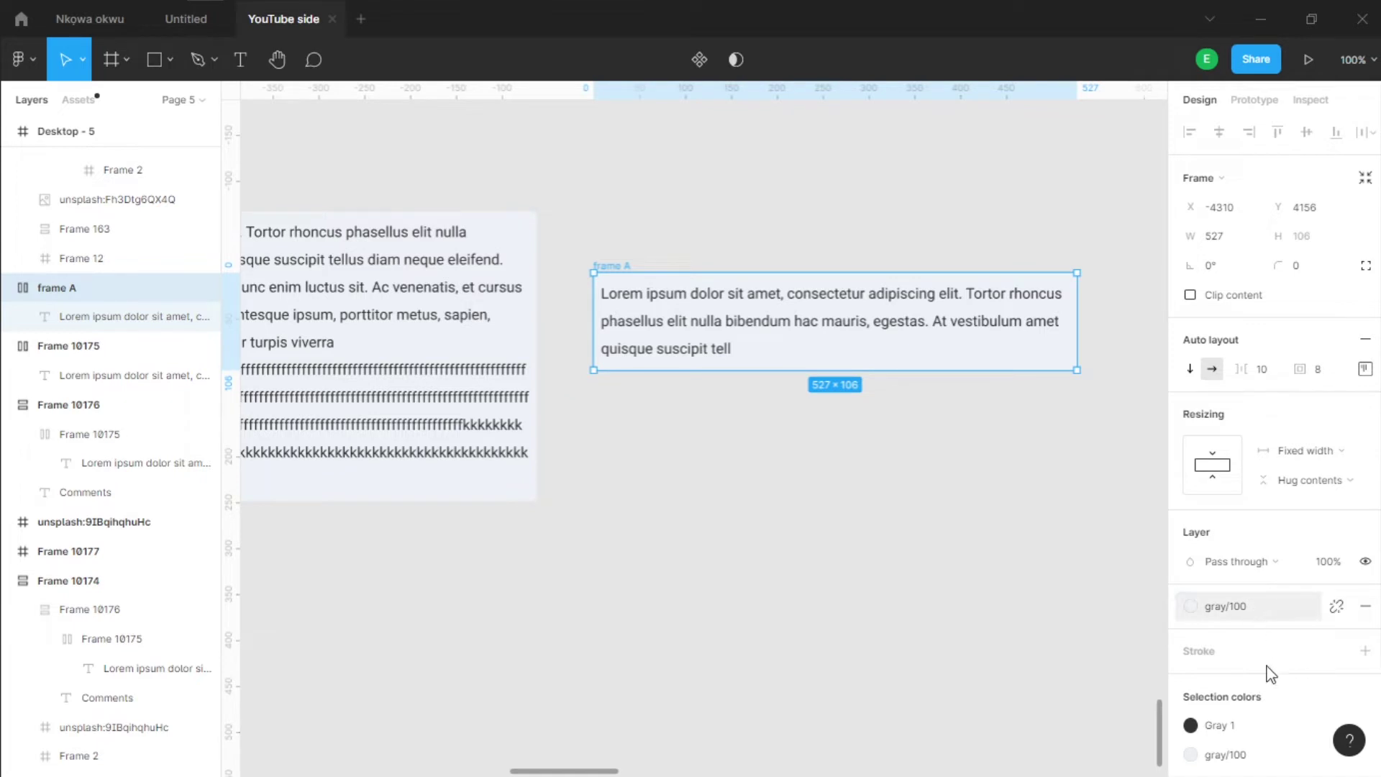
{"action": "left_click", "coordinate": [1227, 606]}
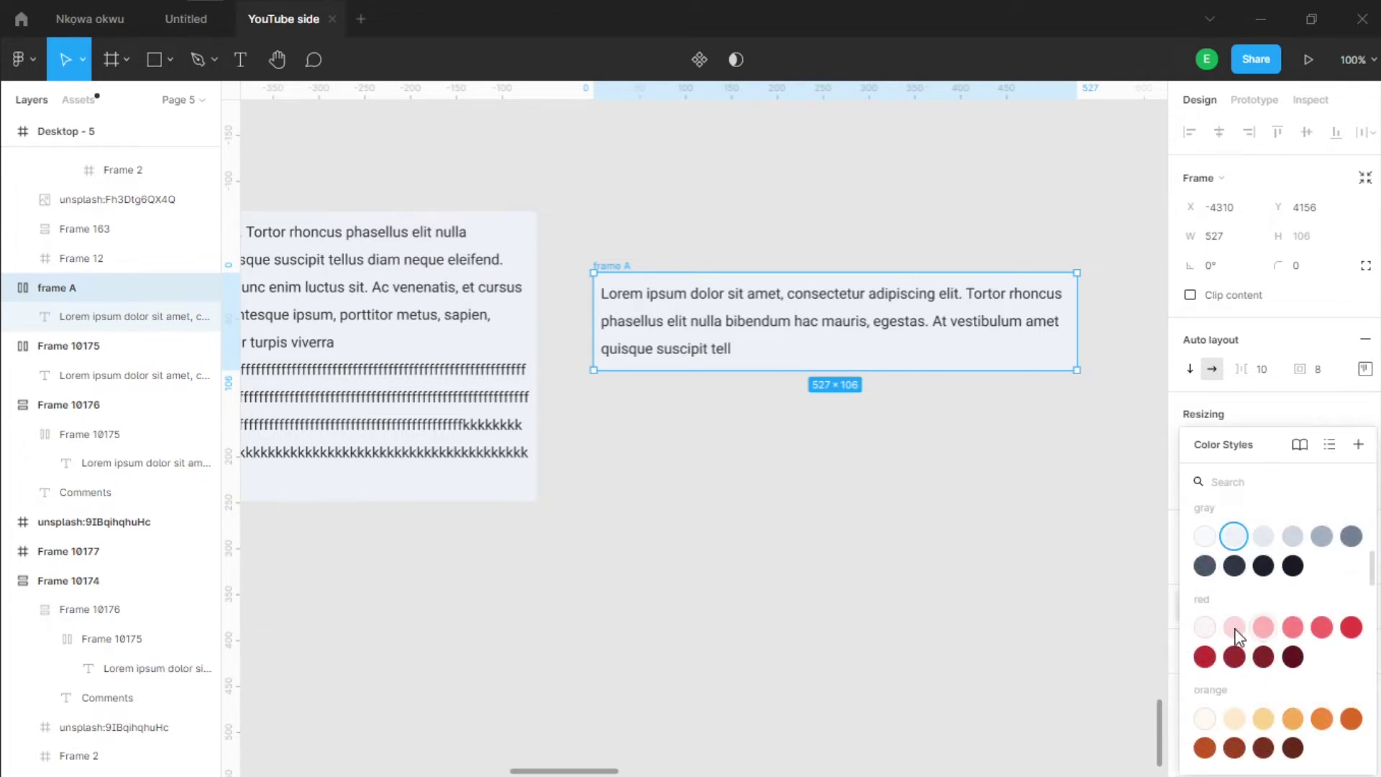
{"action": "left_click", "coordinate": [1205, 627]}
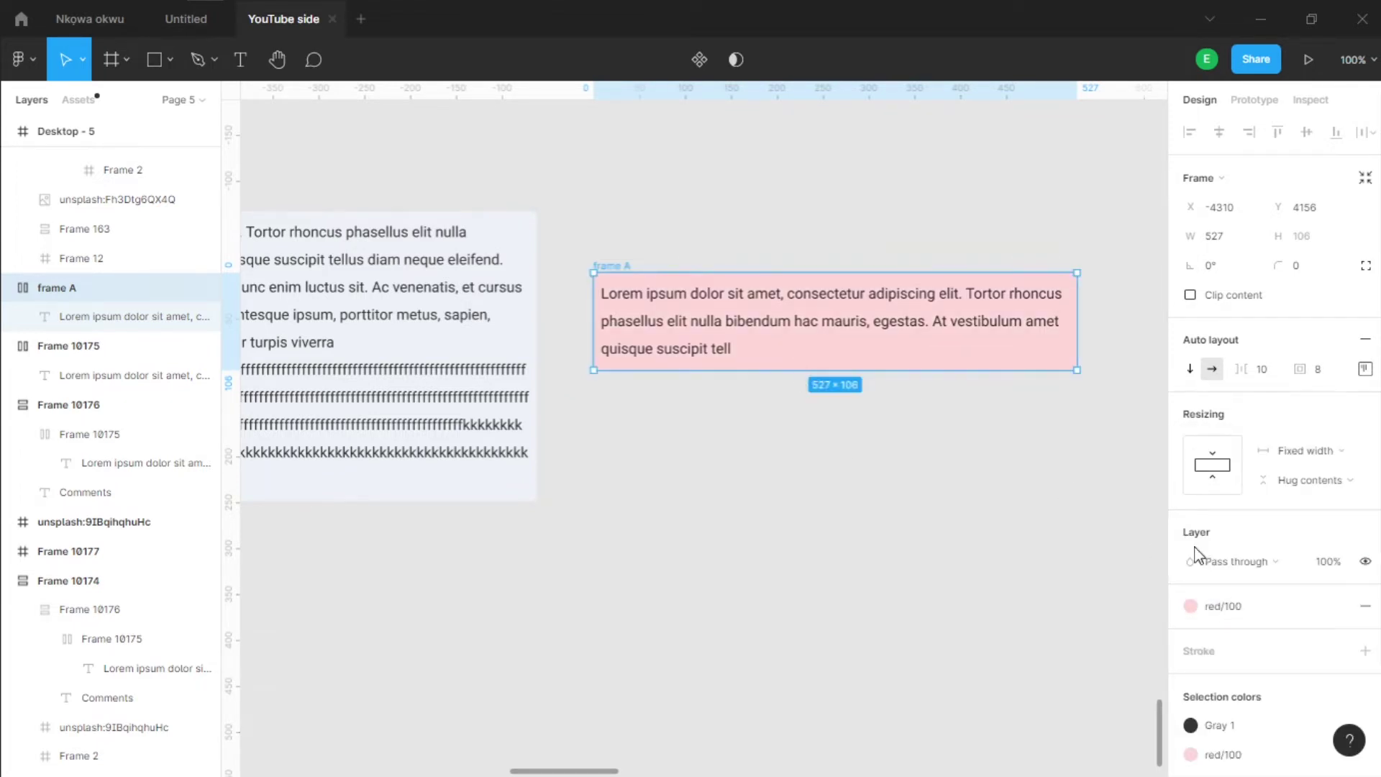
Step: Browse the colour styles and try teal/200 as frame A's fill
{"action": "left_click", "coordinate": [1222, 606]}
{"action": "scroll", "coordinate": [1259, 662], "scroll_direction": "down", "scroll_amount": 10}
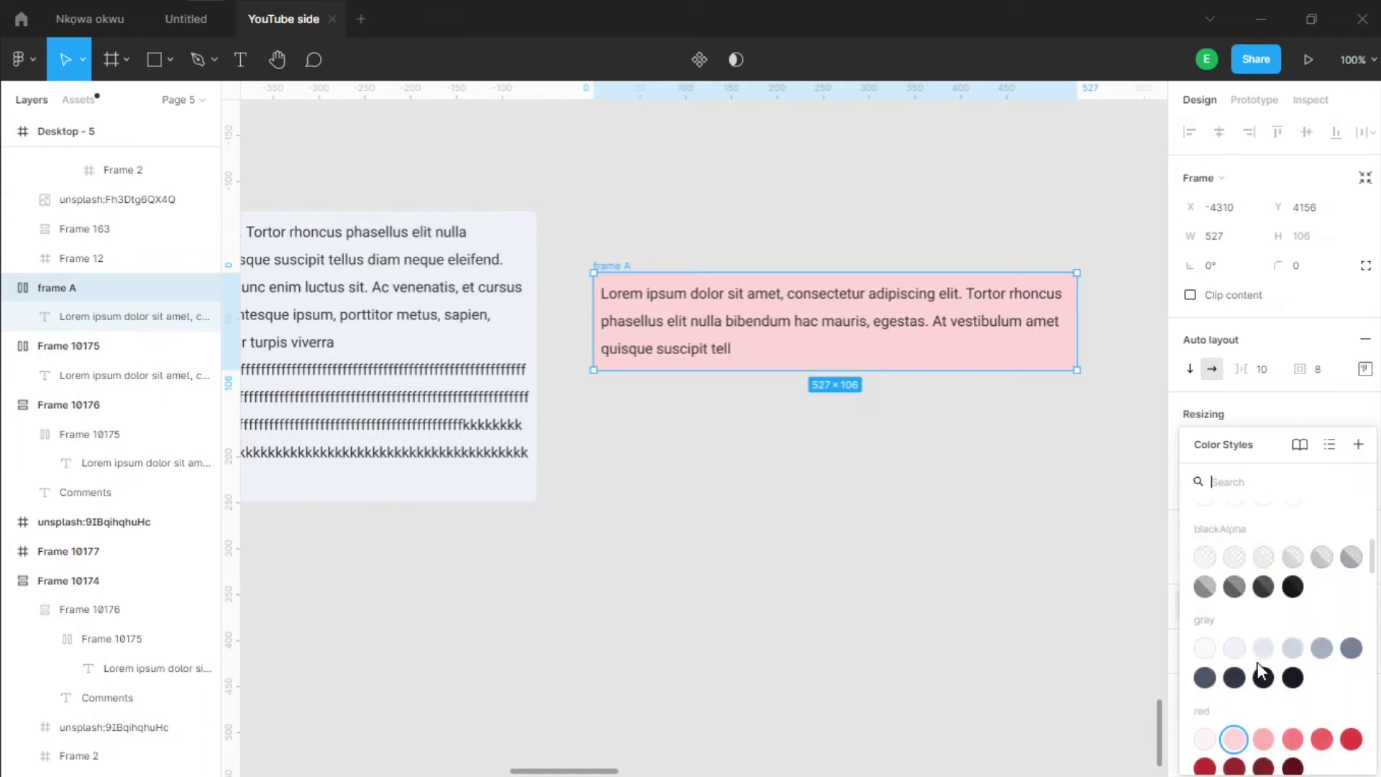
{"action": "scroll", "coordinate": [1259, 662], "scroll_direction": "up", "scroll_amount": 10}
{"action": "scroll", "coordinate": [1262, 670], "scroll_direction": "down", "scroll_amount": 3}
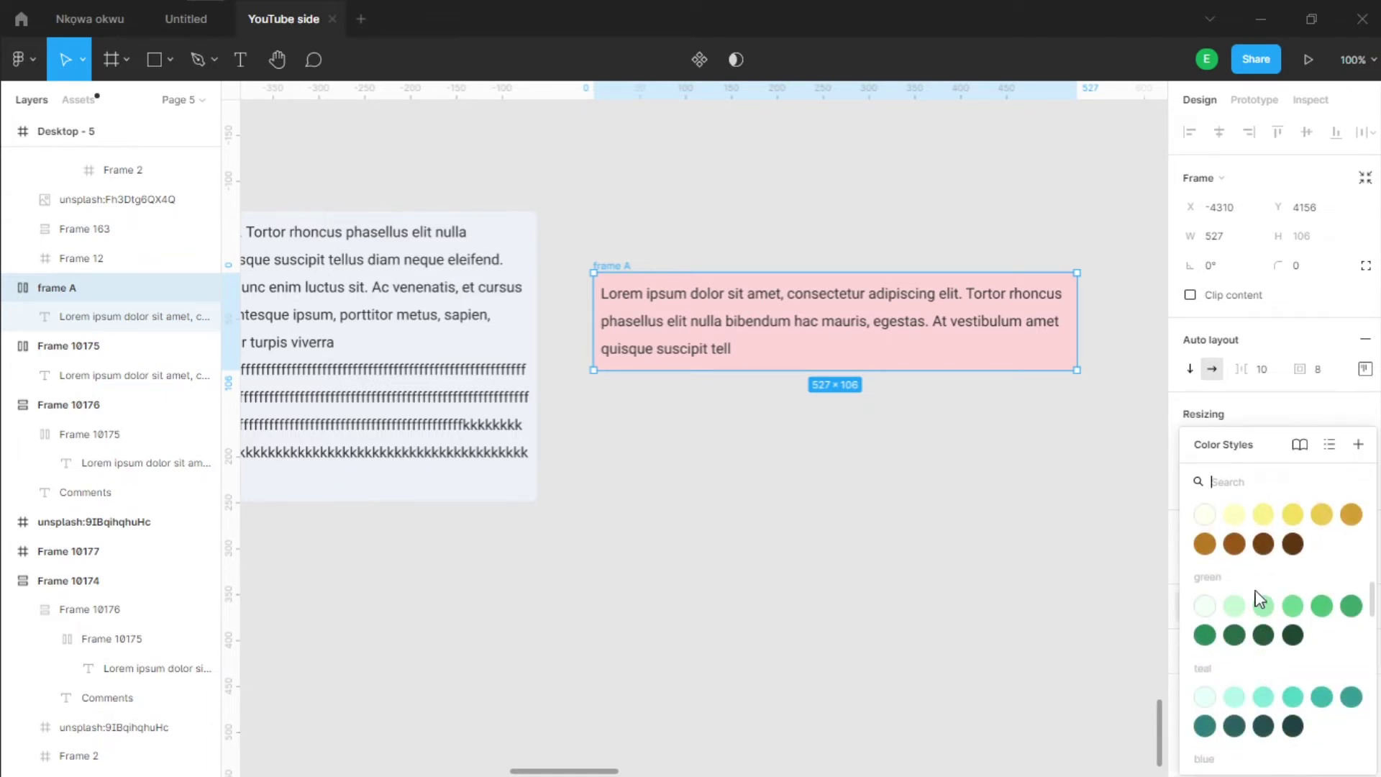
{"action": "key", "text": "Escape"}
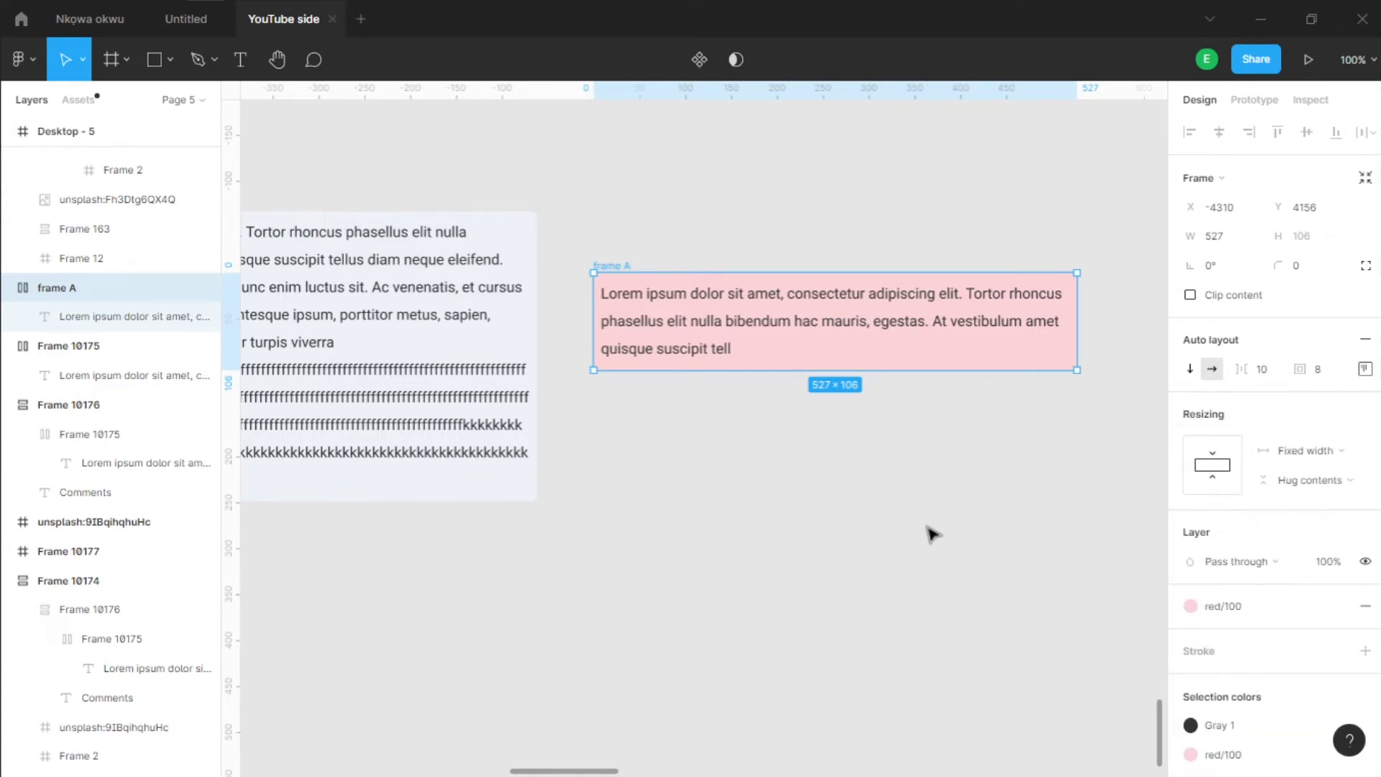
{"action": "key", "text": "ctrl+z"}
{"action": "left_click", "coordinate": [858, 389]}
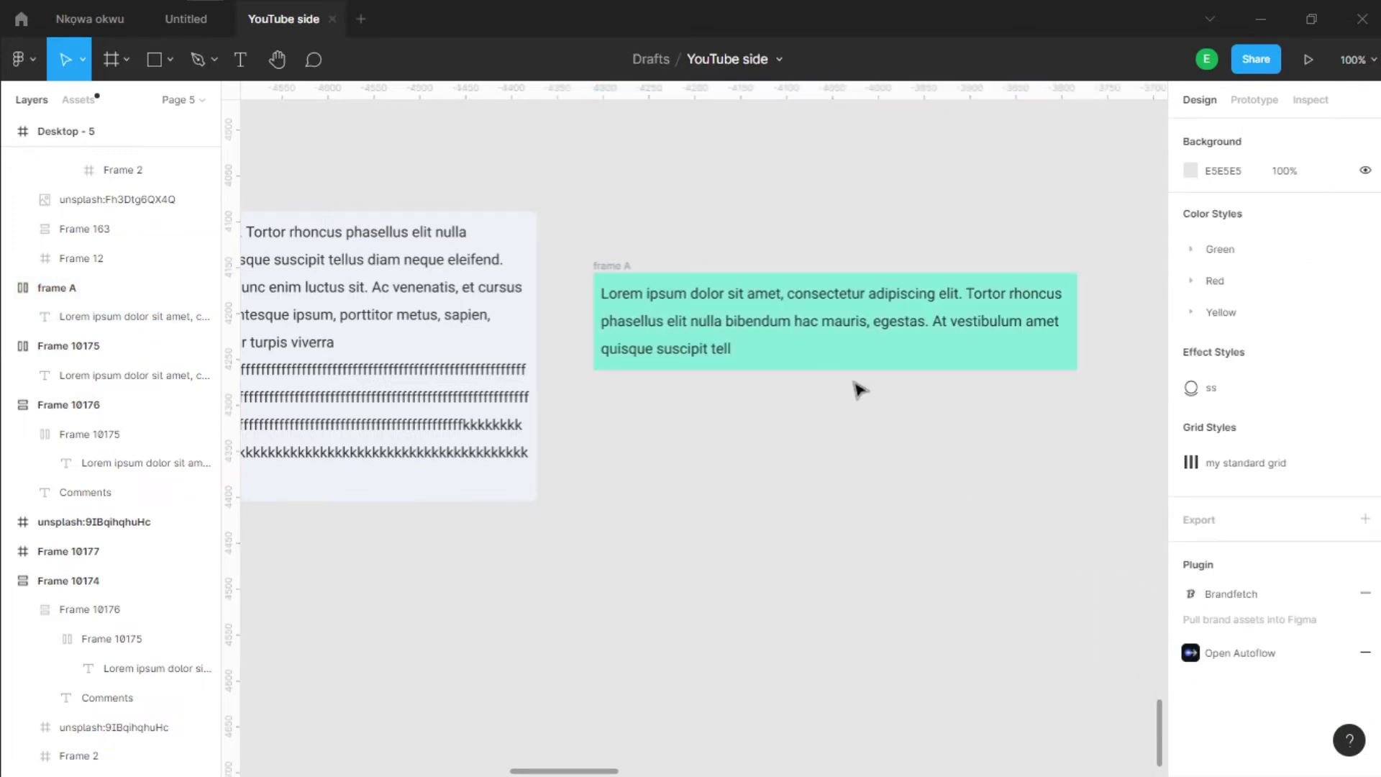
Step: Change frame A's fill to the blue/100 colour style
{"action": "scroll", "coordinate": [860, 385], "scroll_direction": "down", "scroll_amount": 3}
{"action": "scroll", "coordinate": [863, 382], "scroll_direction": "up", "scroll_amount": 5}
{"action": "left_click", "coordinate": [538, 246]}
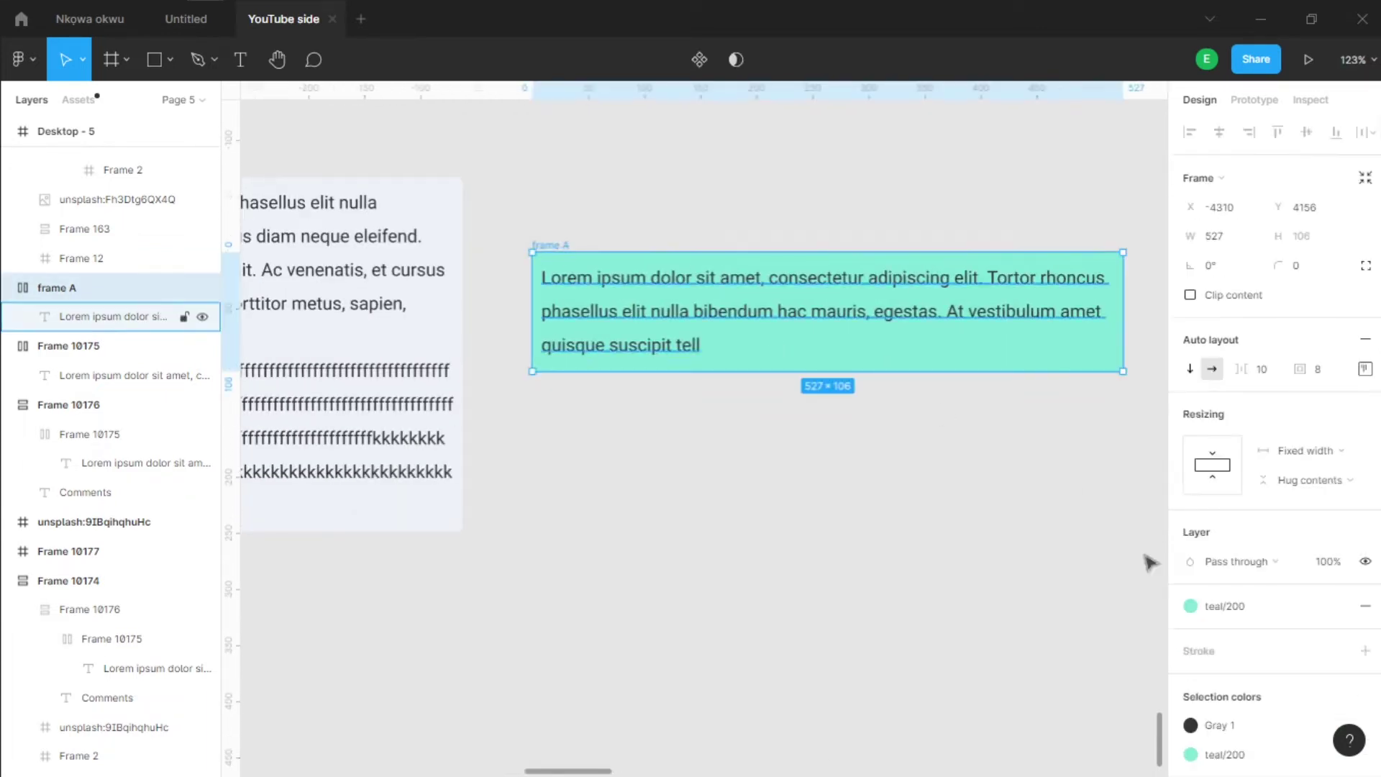
{"action": "left_click", "coordinate": [1252, 606]}
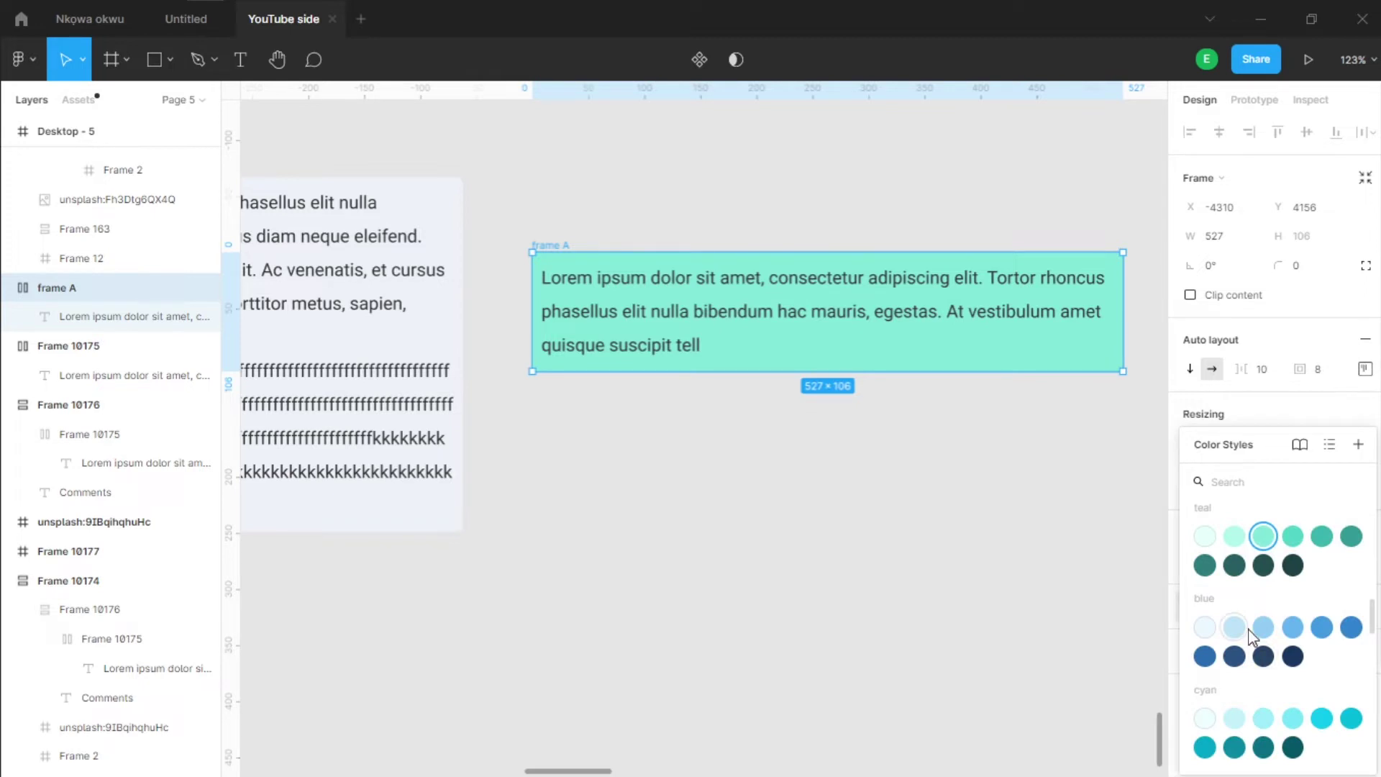
{"action": "left_click", "coordinate": [1231, 628]}
{"action": "left_click", "coordinate": [870, 533]}
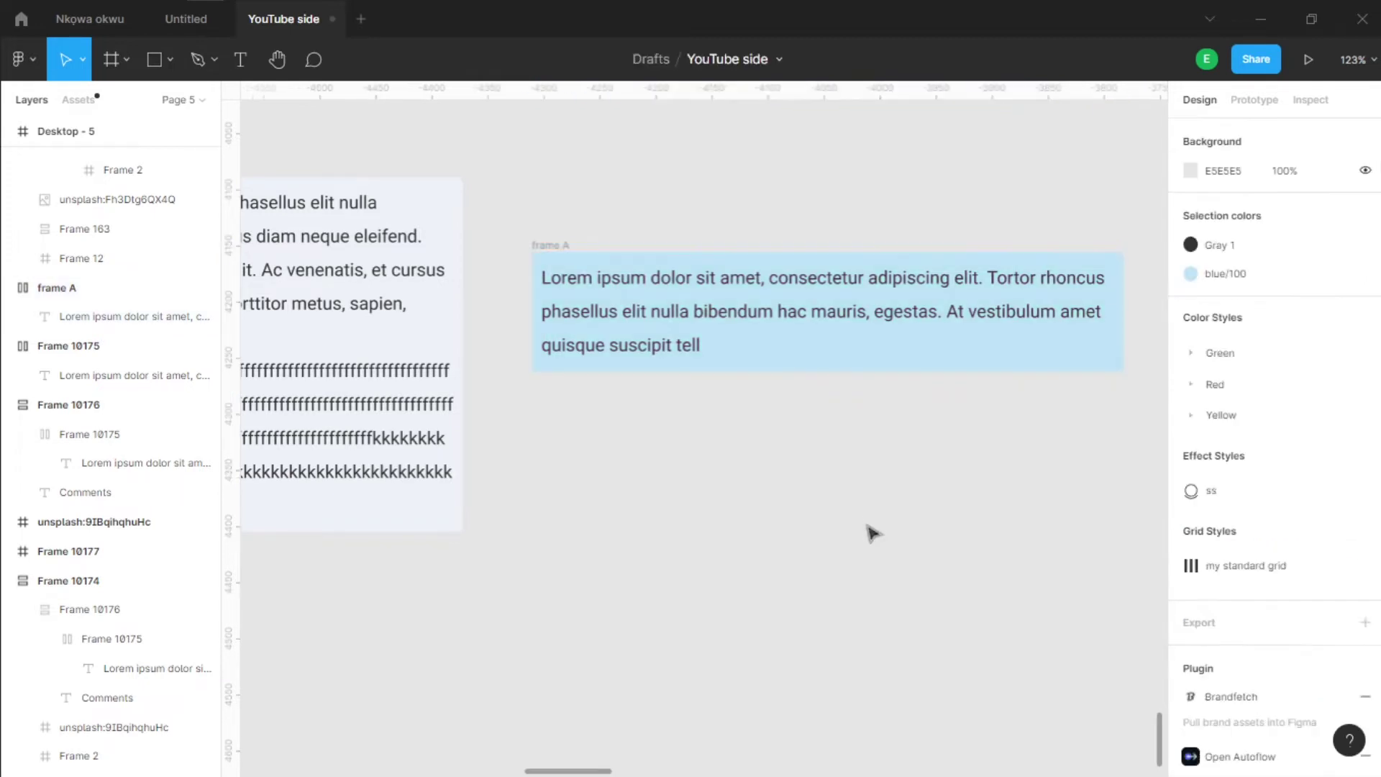
Step: Narrow frame A to about 385 px wide so that its paragraph wraps
{"action": "scroll", "coordinate": [810, 194], "scroll_direction": "down", "scroll_amount": 5}
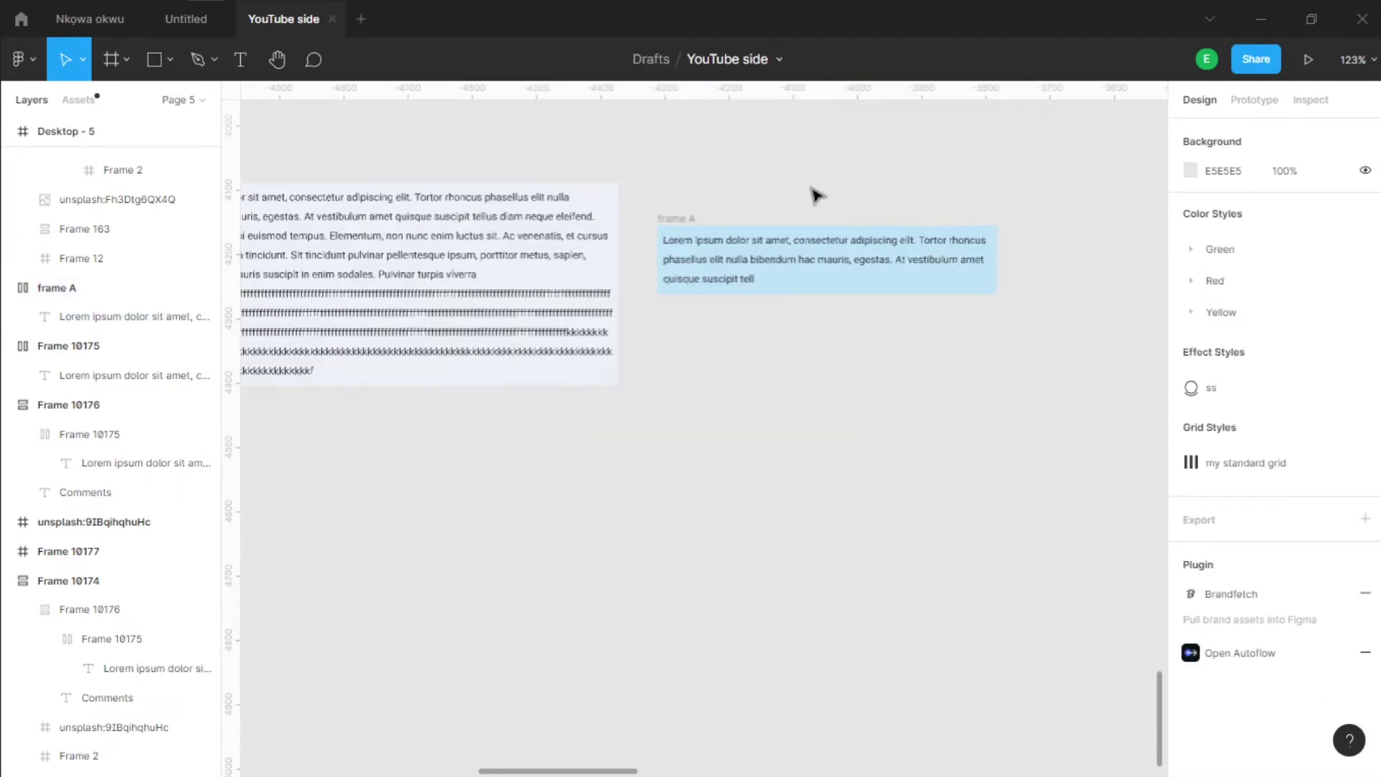
{"action": "scroll", "coordinate": [890, 271], "scroll_direction": "up", "scroll_amount": 1}
{"action": "left_click", "coordinate": [834, 293]}
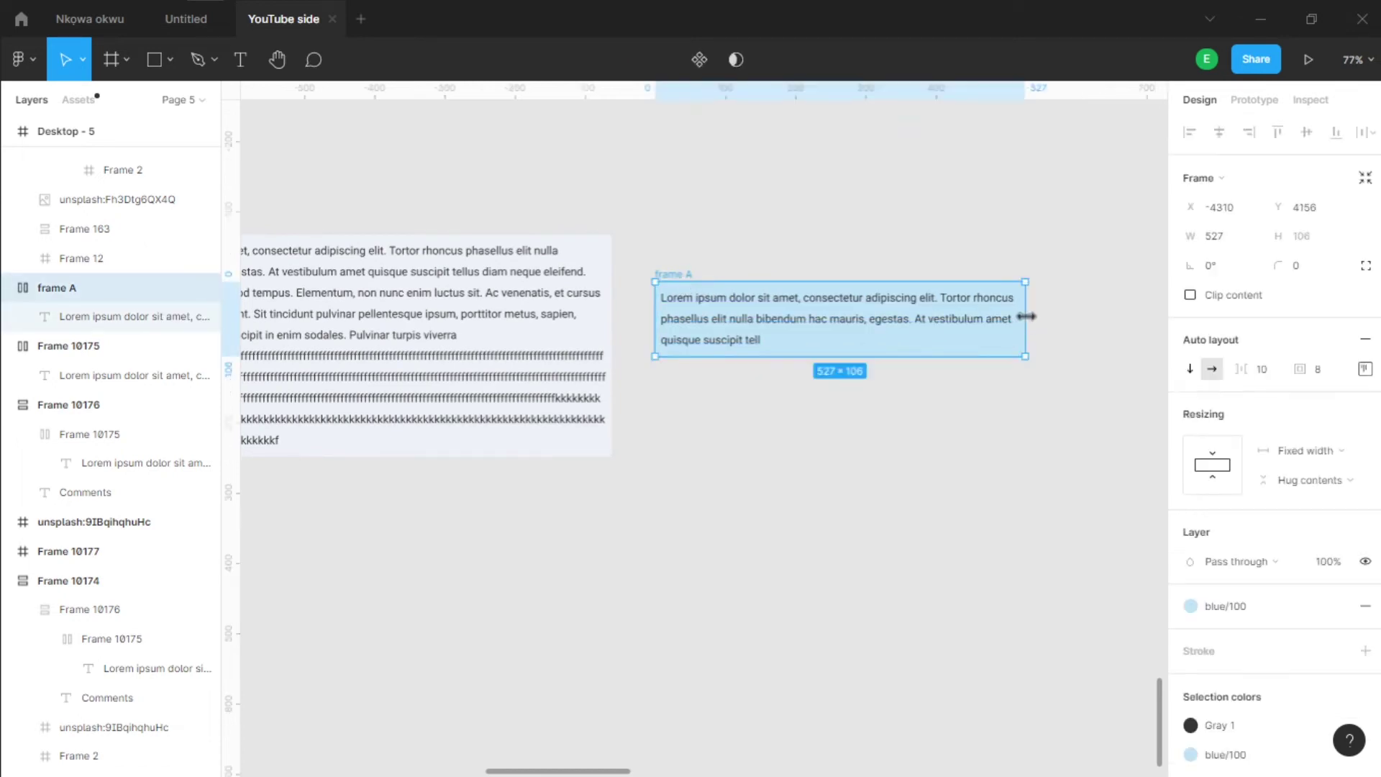
{"action": "left_click_drag", "start_coordinate": [1027, 315], "coordinate": [928, 321]}
{"action": "left_click", "coordinate": [690, 234]}
Step: Set frame A's corner radius to 6
{"action": "left_click", "coordinate": [660, 274]}
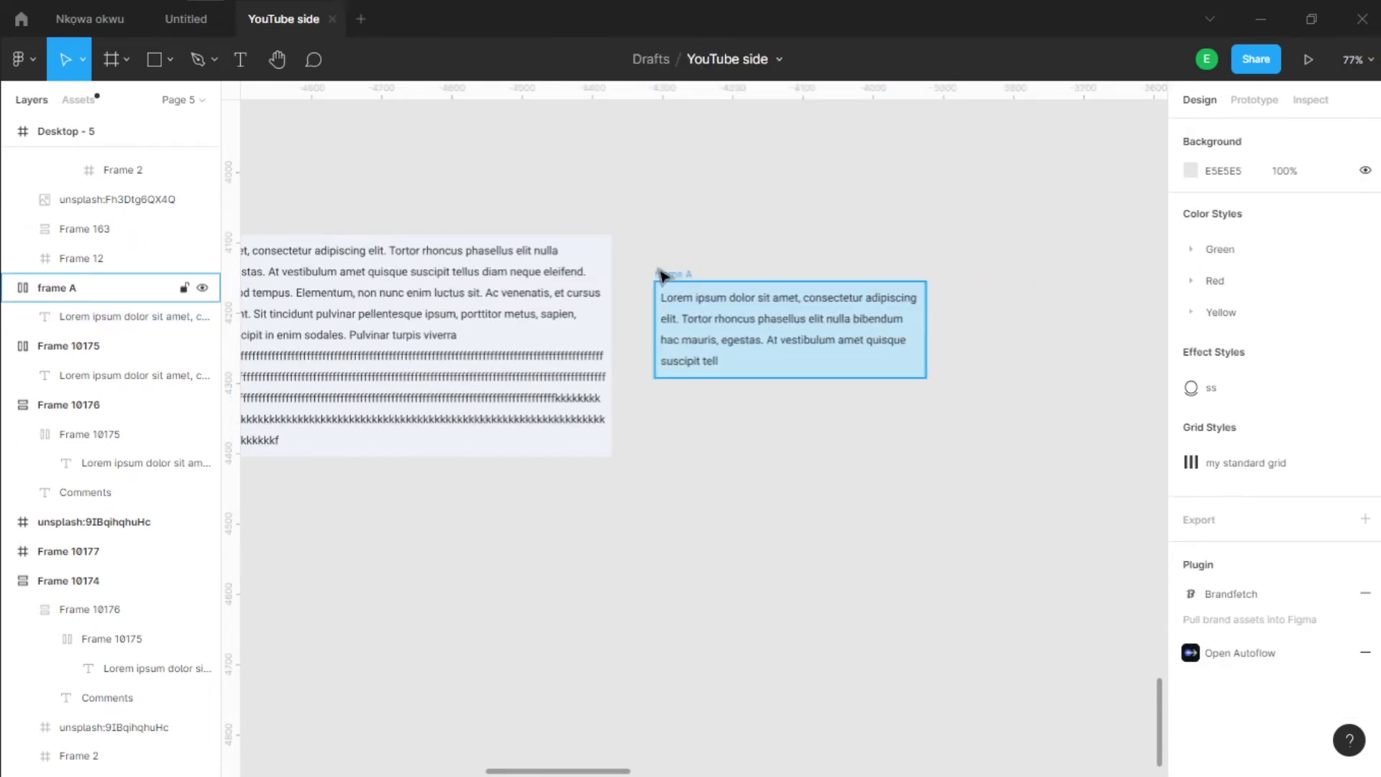
{"action": "left_click", "coordinate": [1317, 270]}
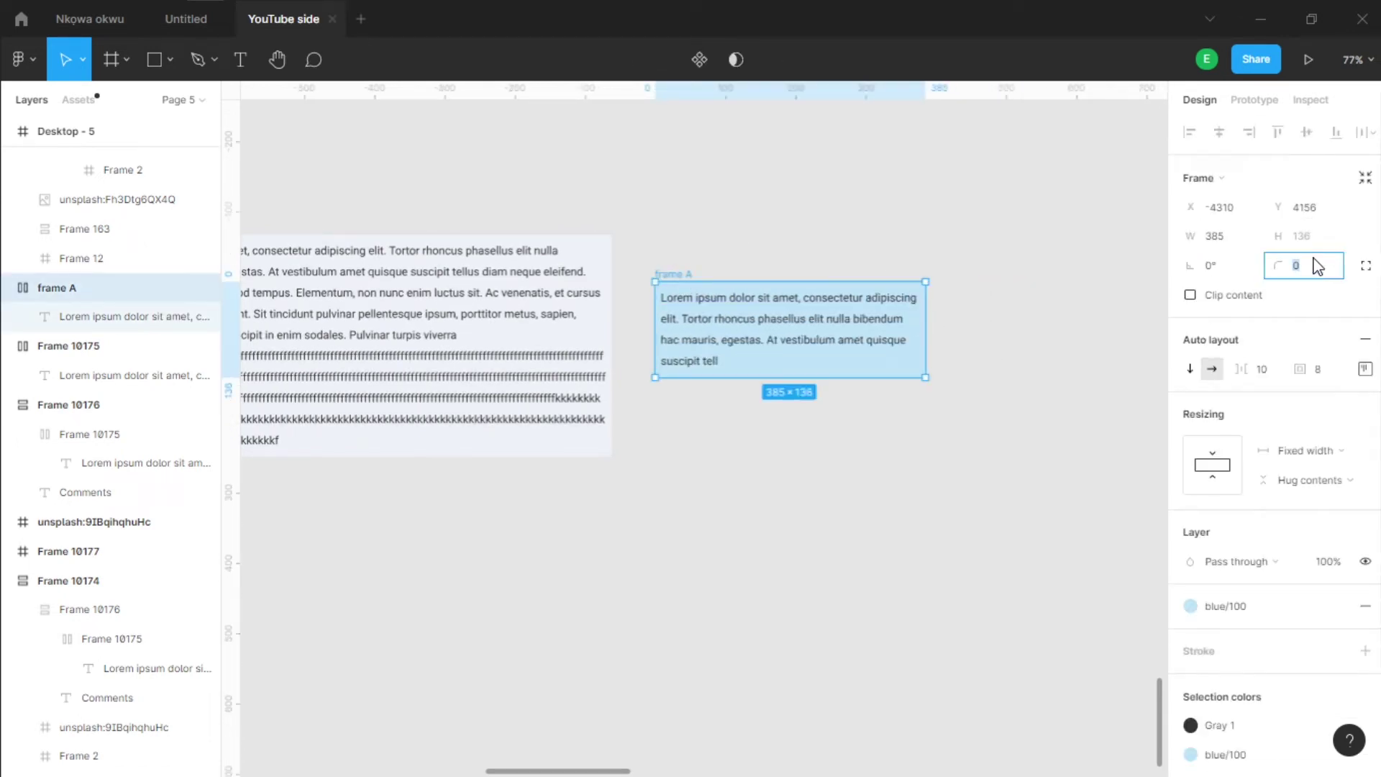
{"action": "left_click", "coordinate": [820, 425]}
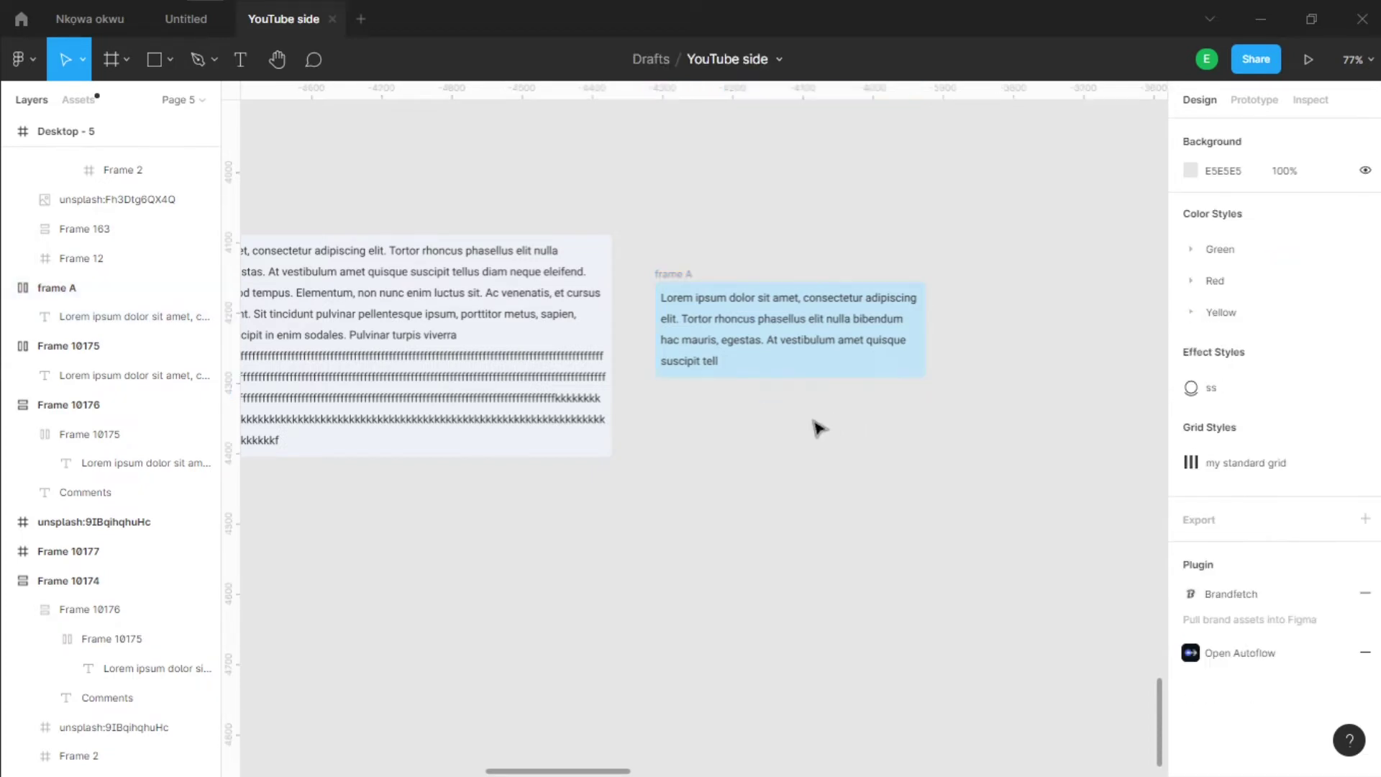
Step: Move frame A across the canvas to the empty area just below the Comments section, Frame 10176
{"action": "scroll", "coordinate": [873, 459], "scroll_direction": "left", "scroll_amount": 2}
{"action": "left_click", "coordinate": [734, 322]}
{"action": "scroll", "coordinate": [752, 331], "scroll_direction": "left", "scroll_amount": 2}
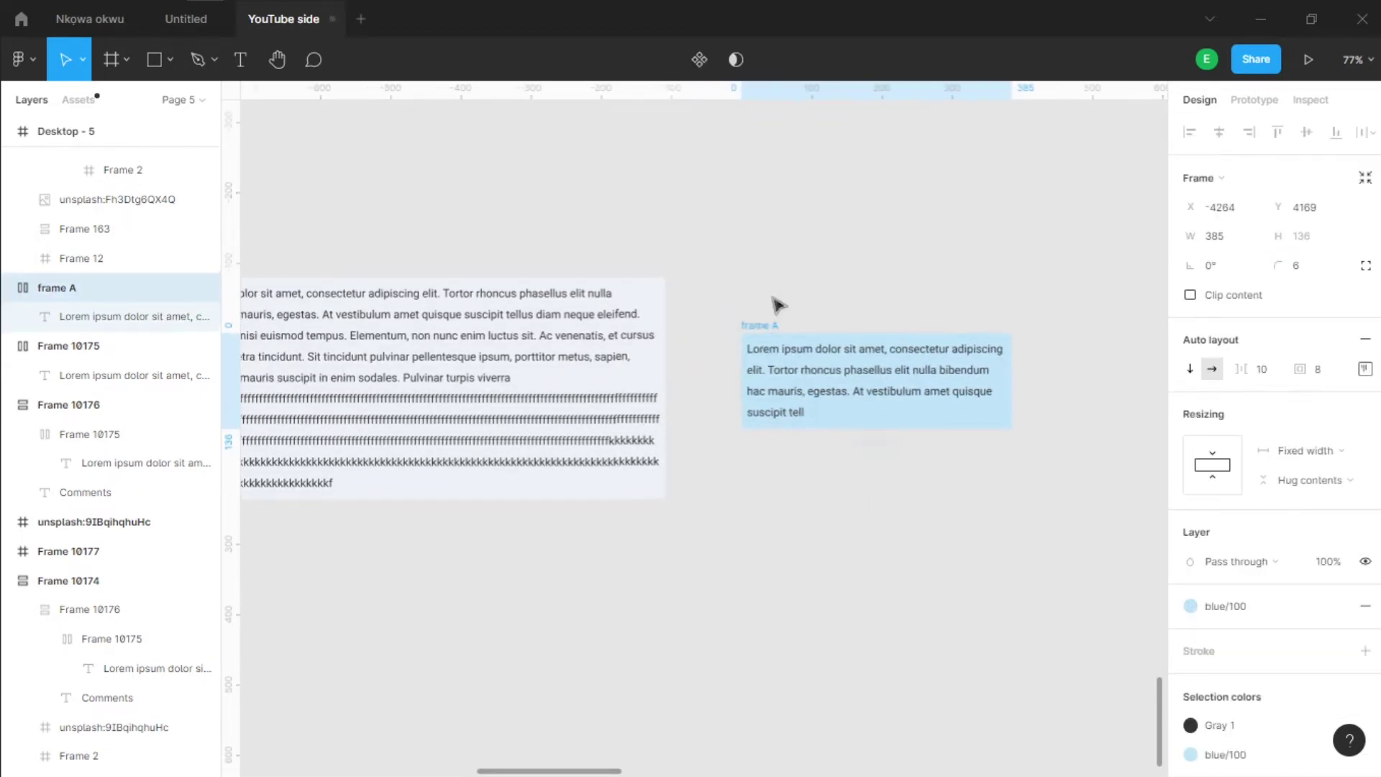
{"action": "scroll", "coordinate": [791, 302], "scroll_direction": "down", "scroll_amount": 5}
{"action": "left_click_drag", "start_coordinate": [895, 293], "coordinate": [446, 408]}
{"action": "scroll", "coordinate": [654, 400], "scroll_direction": "left", "scroll_amount": 2}
{"action": "scroll", "coordinate": [691, 352], "scroll_direction": "up", "scroll_amount": 5}
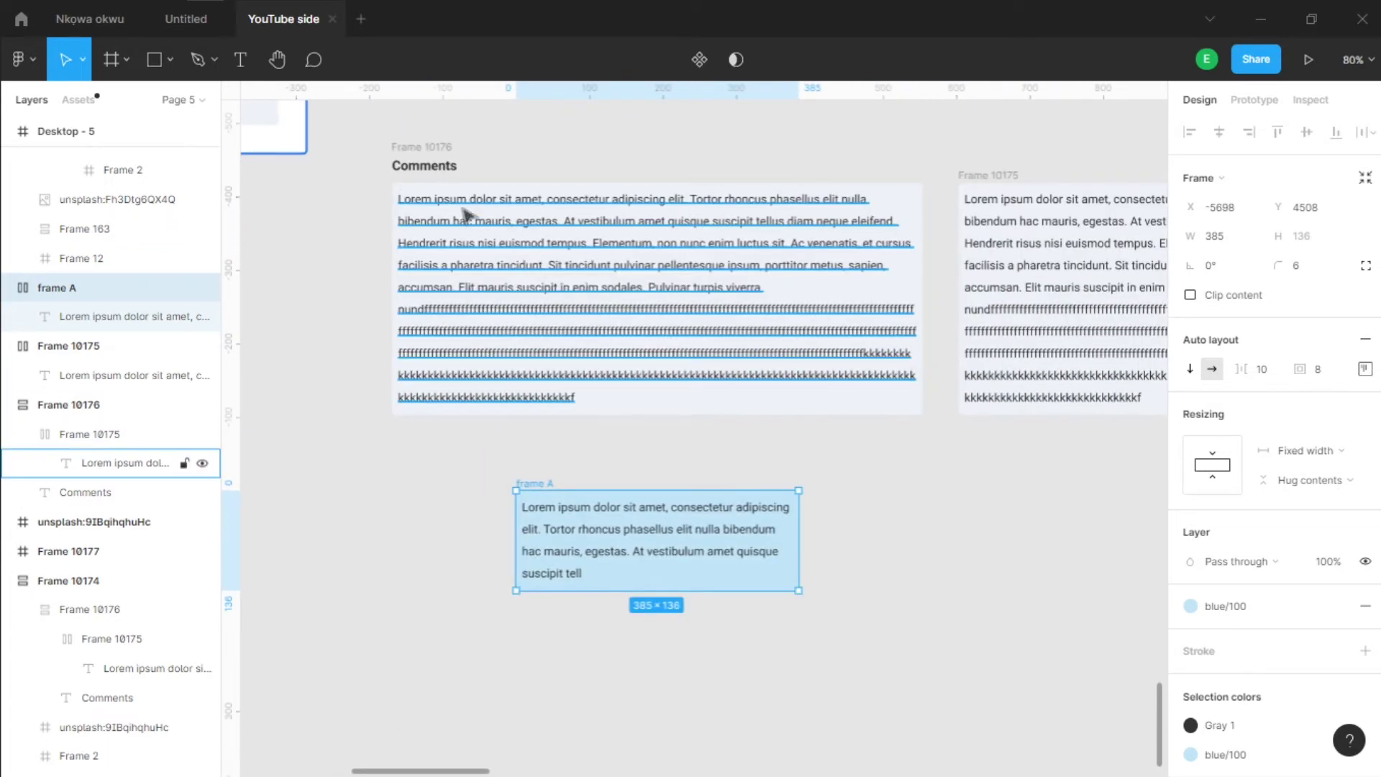
Step: Place a copy of the Comments heading from Frame 10176 just above frame A and set it to auto width
{"action": "left_click", "coordinate": [425, 170]}
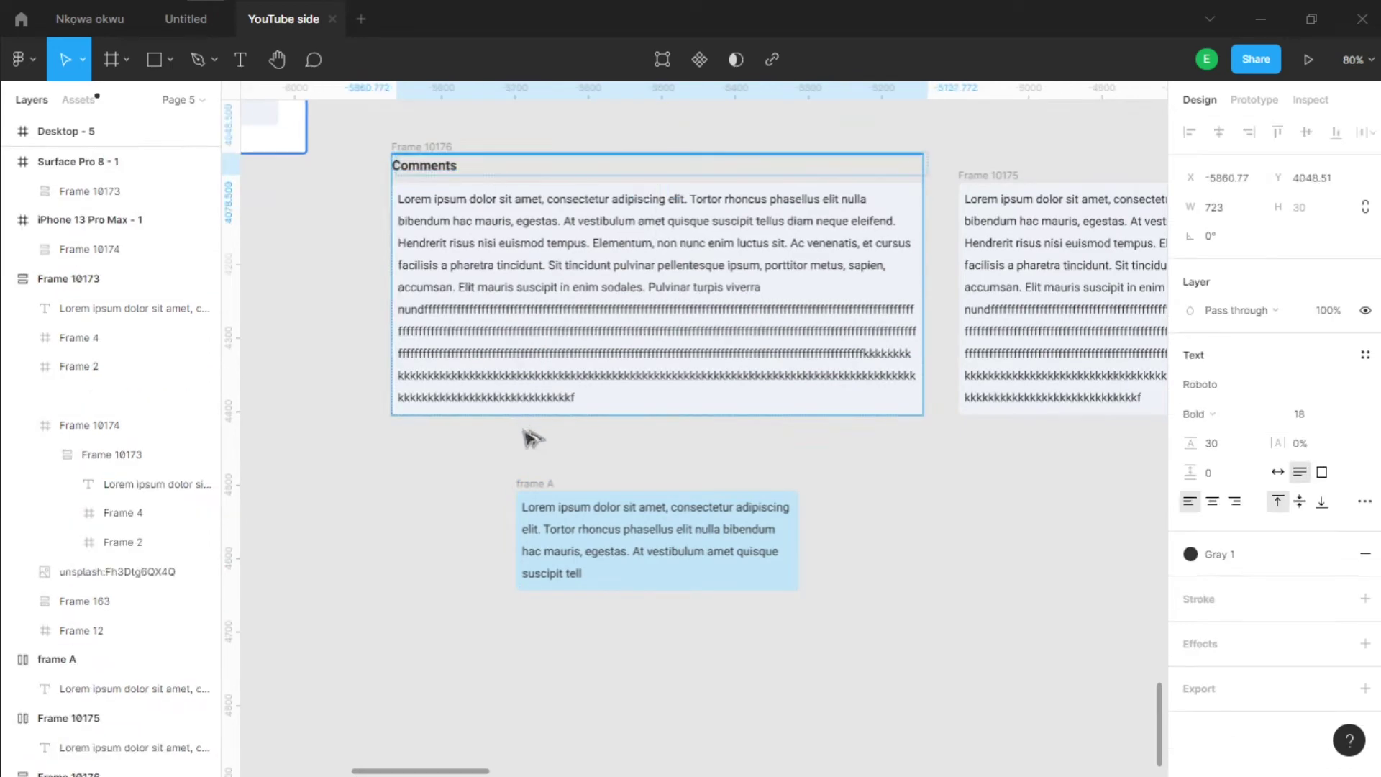
{"action": "left_click_drag", "start_coordinate": [531, 437], "coordinate": [573, 461]}
{"action": "left_click", "coordinate": [1278, 472]}
{"action": "left_click_drag", "start_coordinate": [762, 500], "coordinate": [792, 436]}
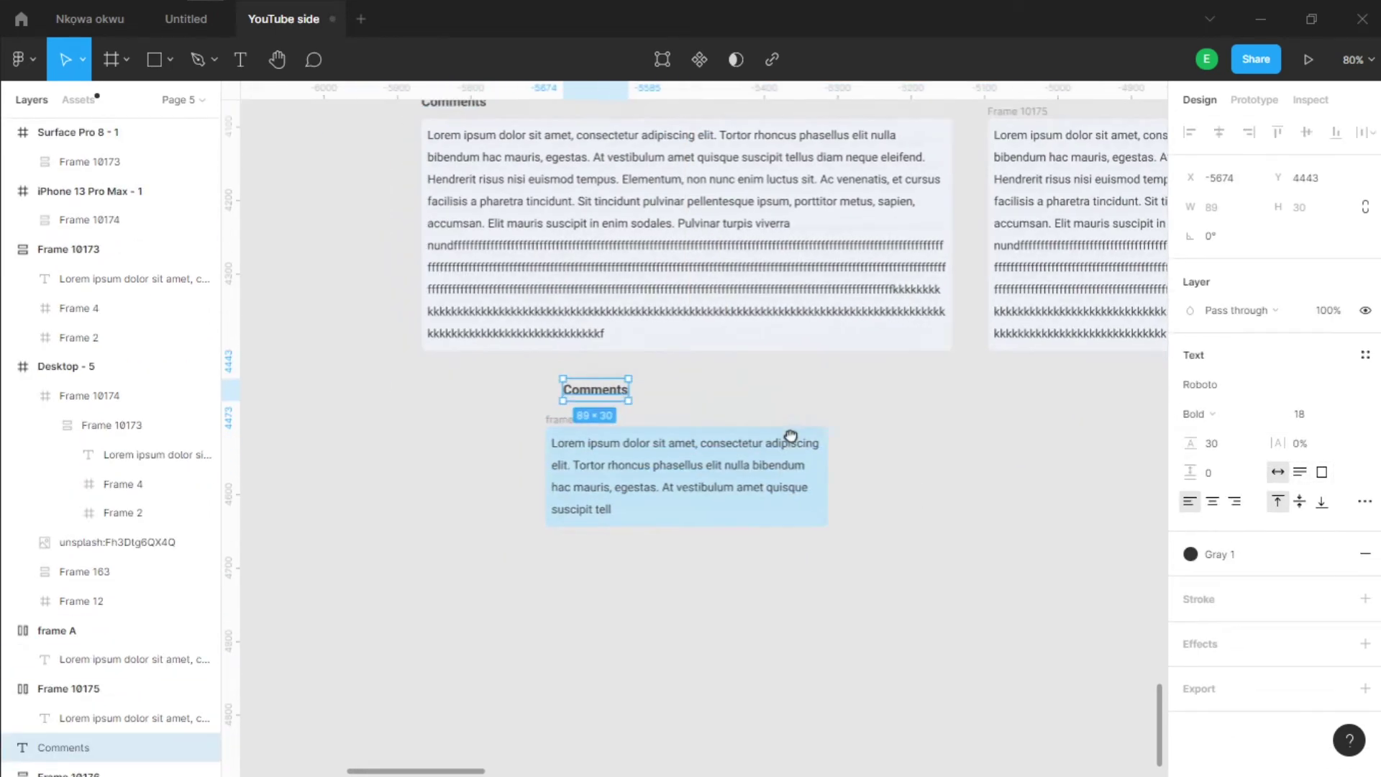
{"action": "scroll", "coordinate": [583, 404], "scroll_direction": "up", "scroll_amount": 2}
{"action": "scroll", "coordinate": [660, 327], "scroll_direction": "up", "scroll_amount": 5}
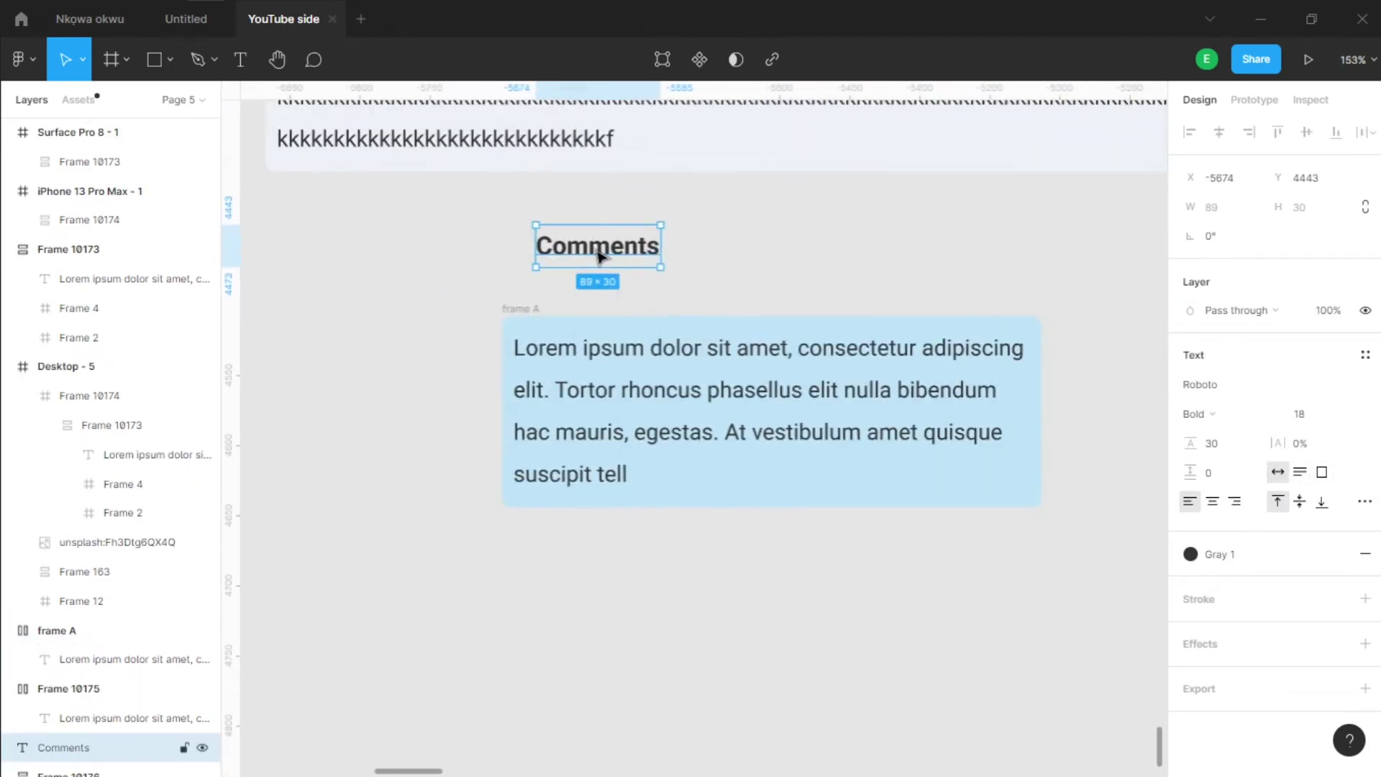
{"action": "left_click_drag", "start_coordinate": [597, 256], "coordinate": [581, 255]}
Step: Wrap the copied Comments heading and frame A together in a vertical auto layout frame
{"action": "left_click", "coordinate": [654, 419]}
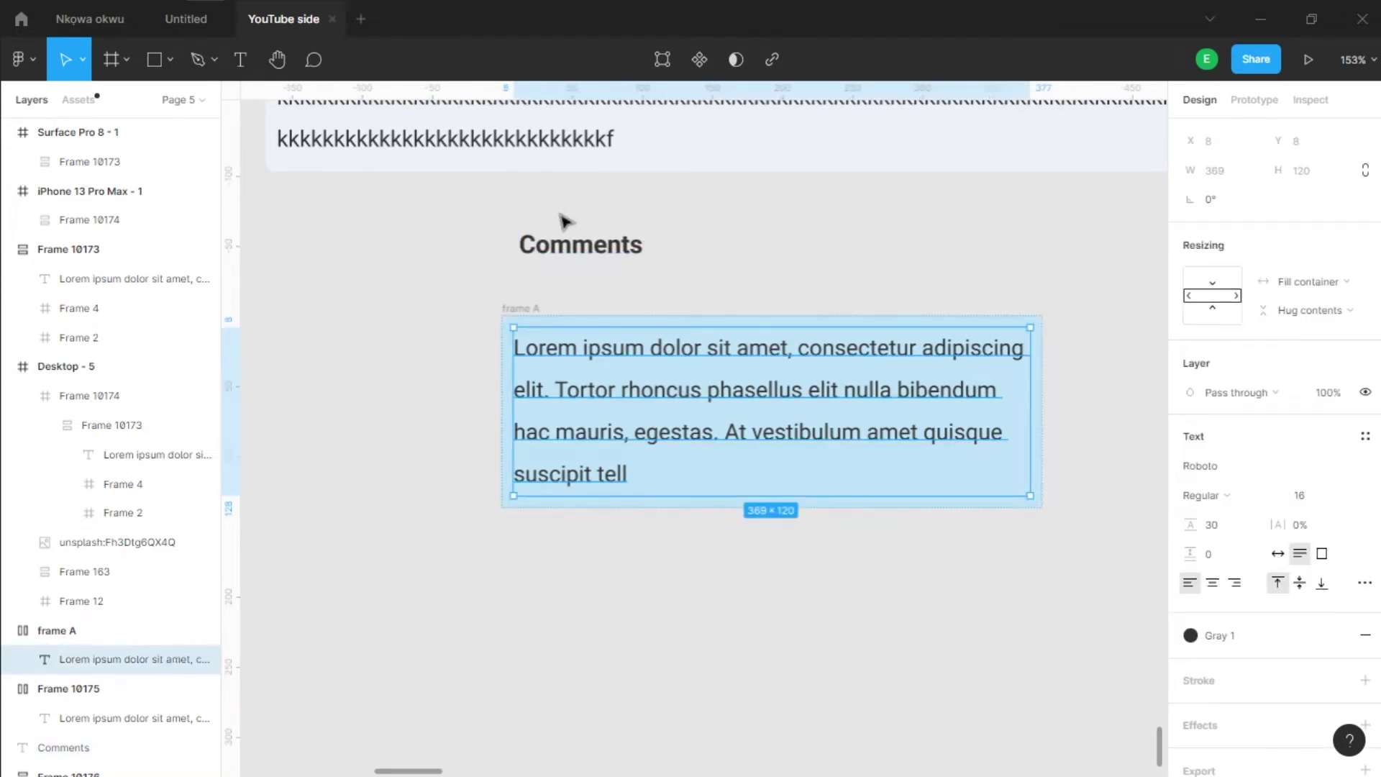
{"action": "left_click", "coordinate": [592, 250]}
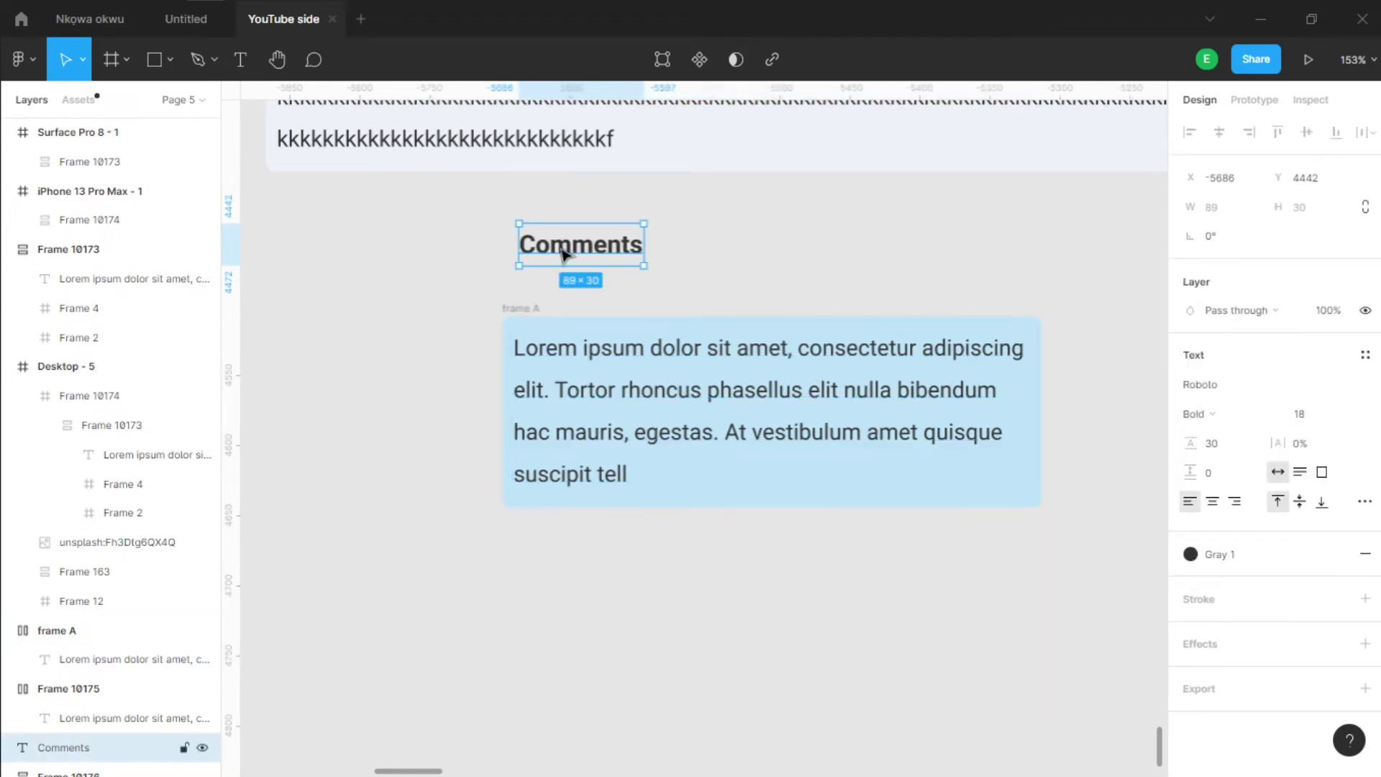
{"action": "left_click", "coordinate": [532, 311], "text": "shift"}
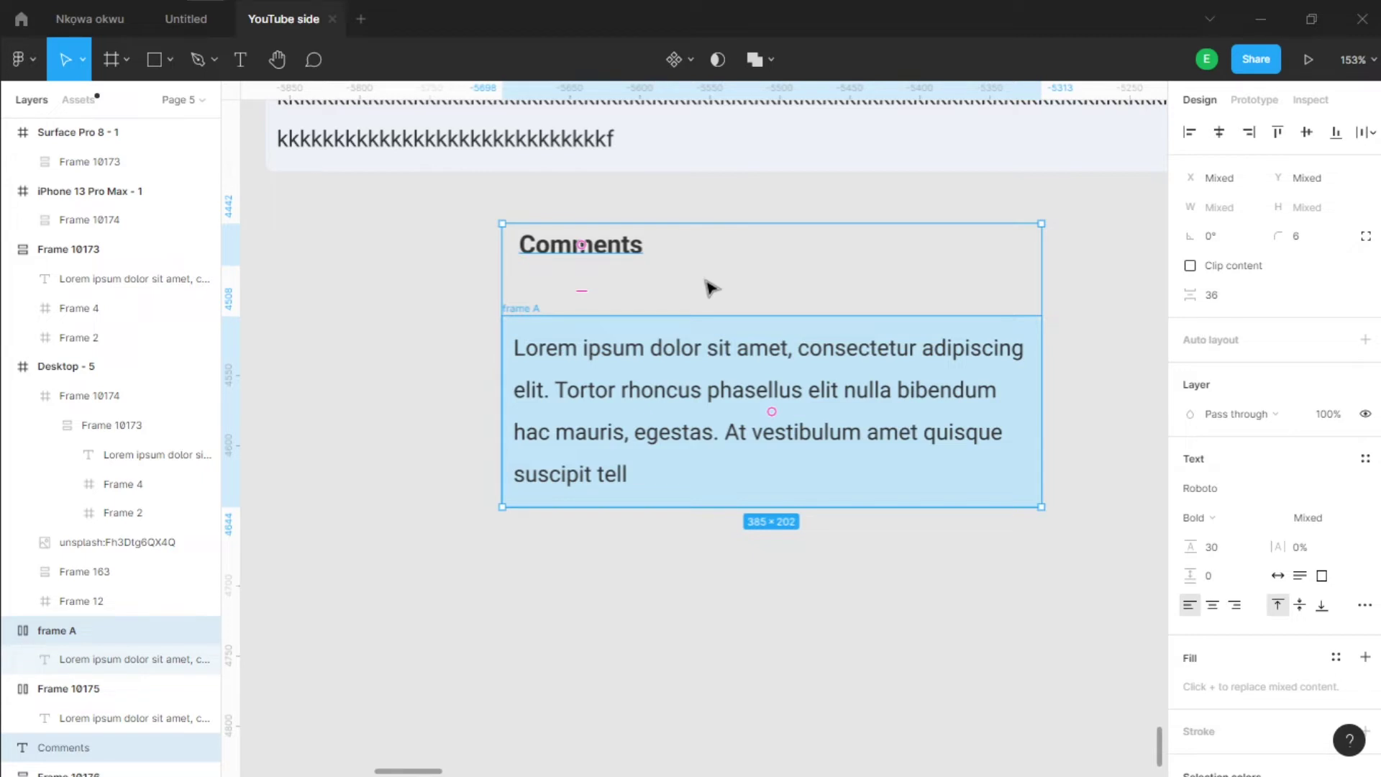
{"action": "key", "text": "shift+a"}
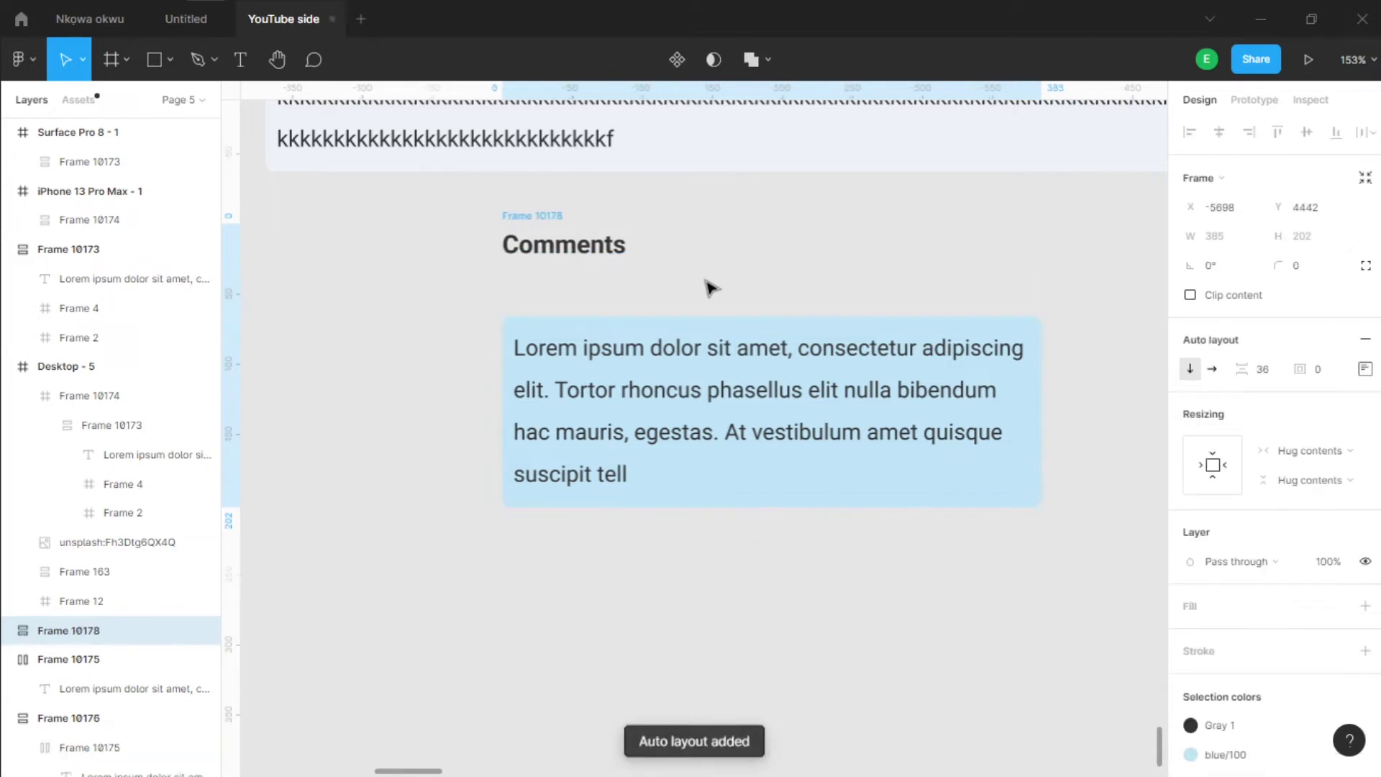
Step: Reduce the new auto layout frame's item spacing first to 16 and finally to 8
{"action": "left_click", "coordinate": [1267, 381]}
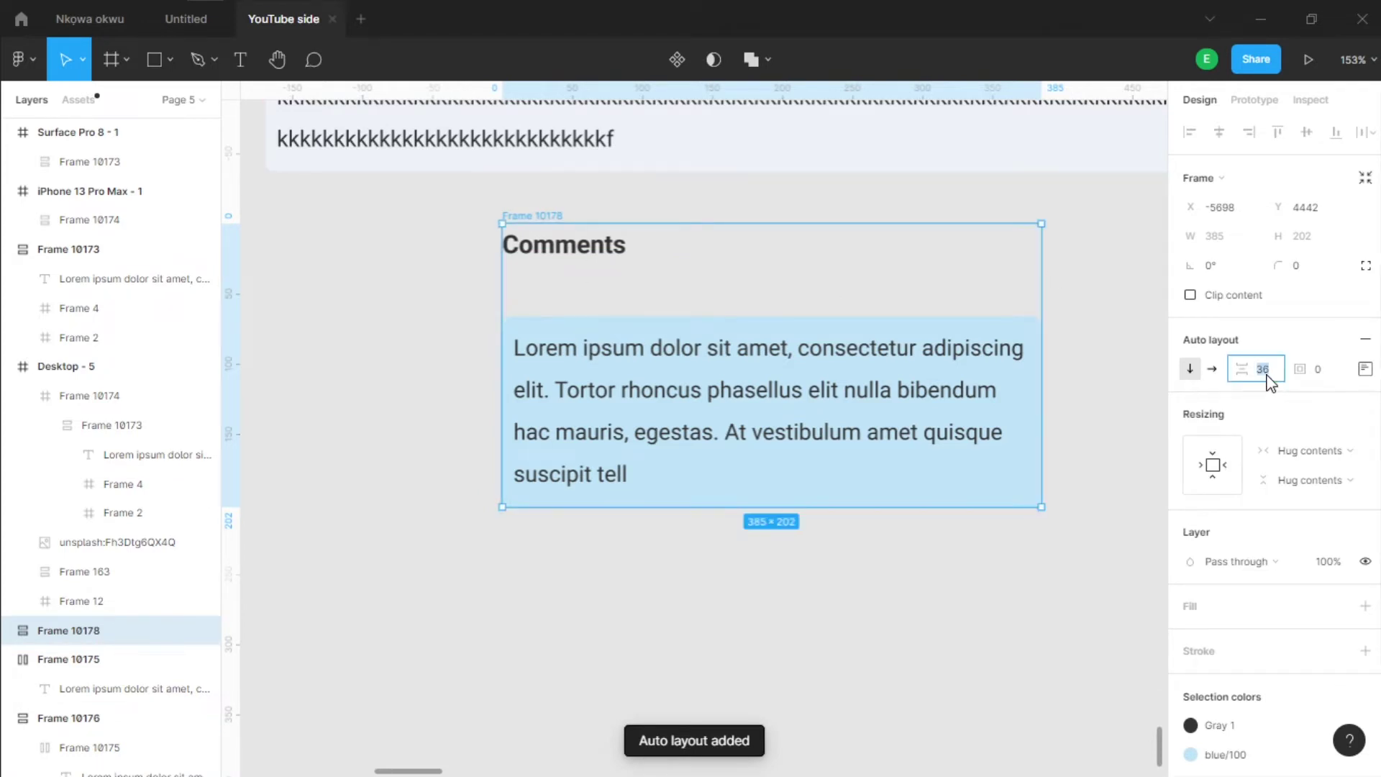
{"action": "type", "text": "16"}
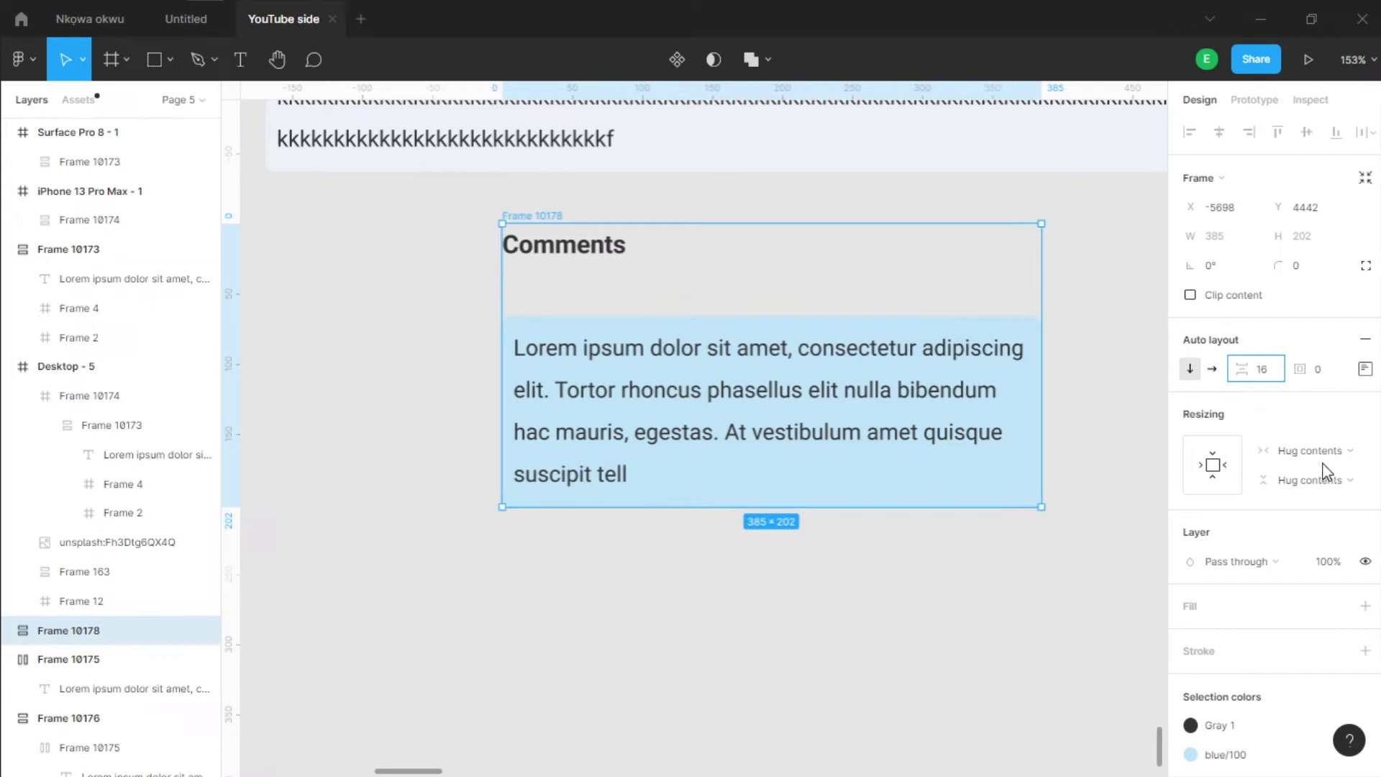
{"action": "key", "text": "Return"}
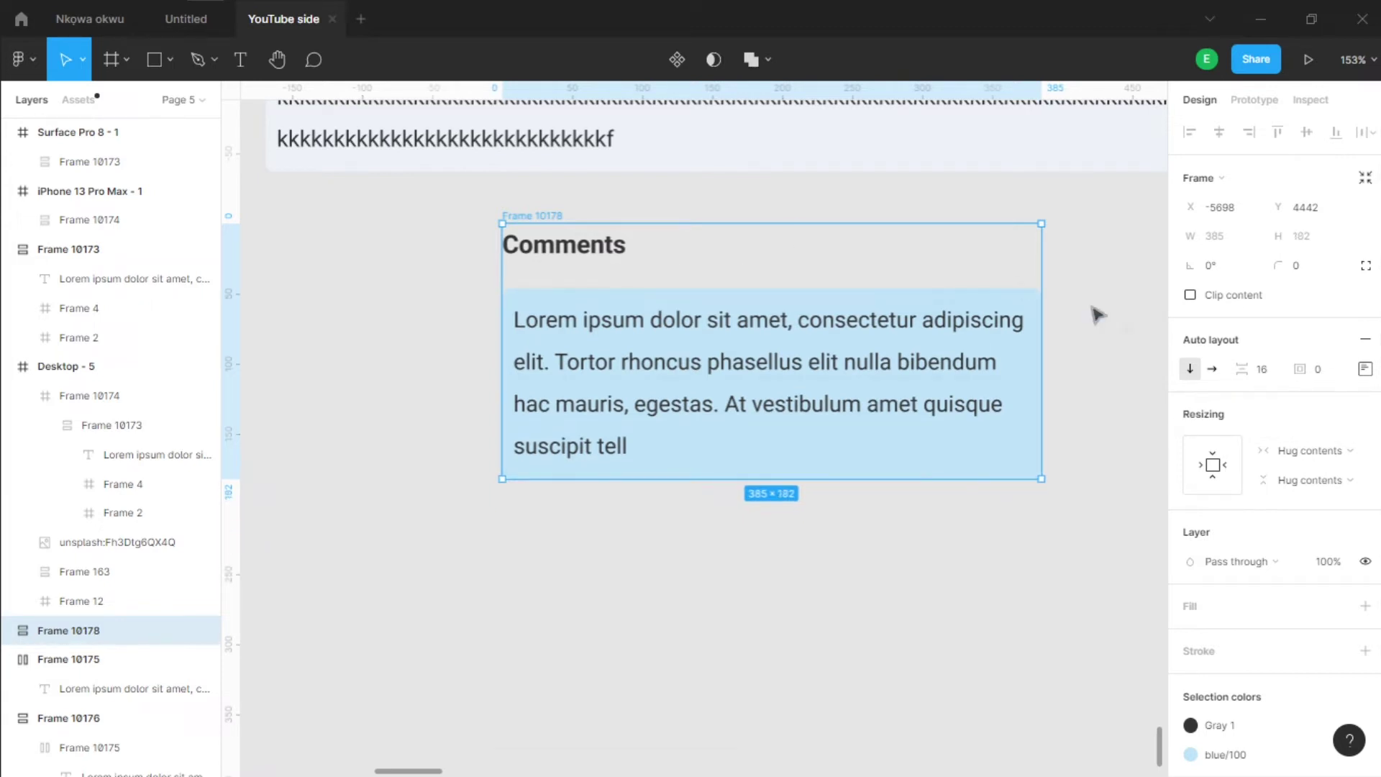
{"action": "left_click", "coordinate": [1264, 371]}
{"action": "key", "text": "Return"}
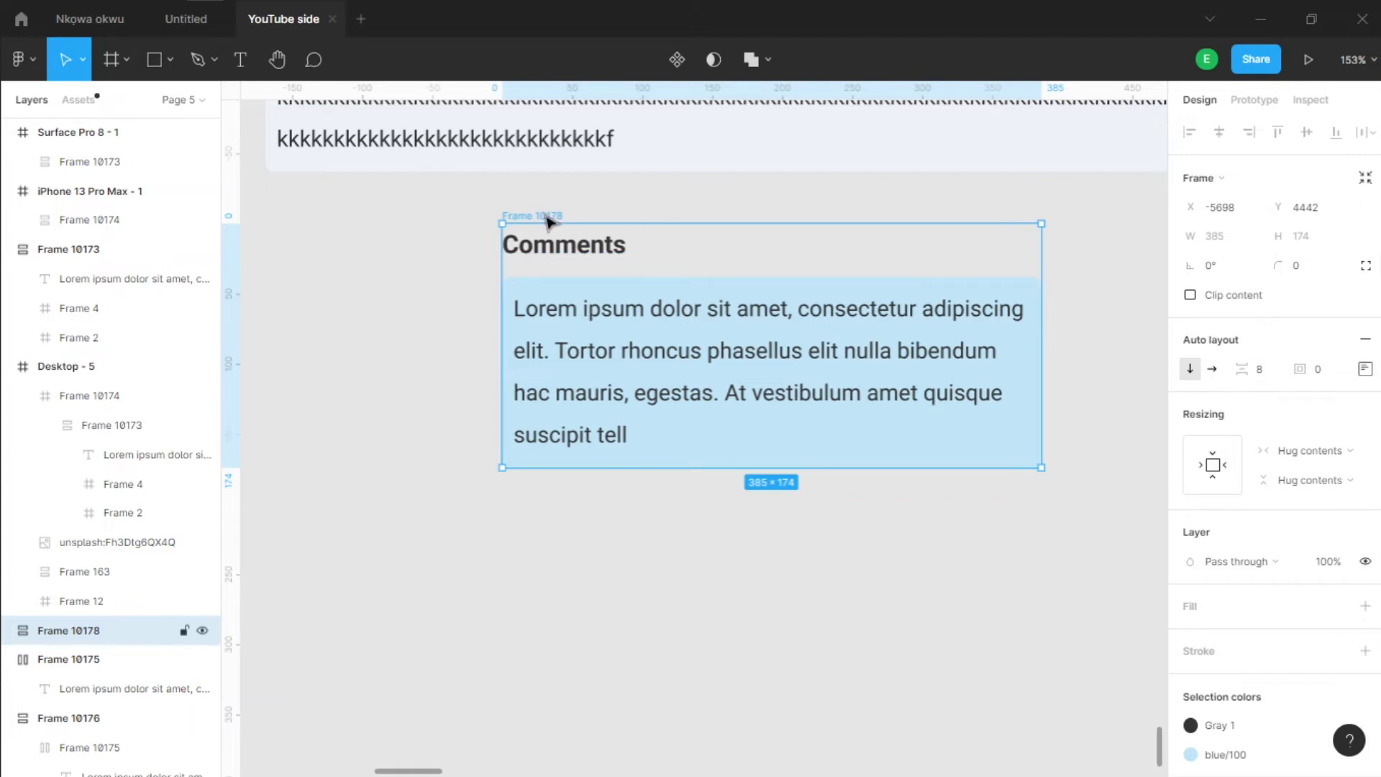
Step: Move the new auto layout frame slightly lower on the canvas, farther away from the original Comments section
{"action": "left_click_drag", "start_coordinate": [549, 221], "coordinate": [540, 321]}
{"action": "scroll", "coordinate": [720, 554], "scroll_direction": "down", "scroll_amount": 1}
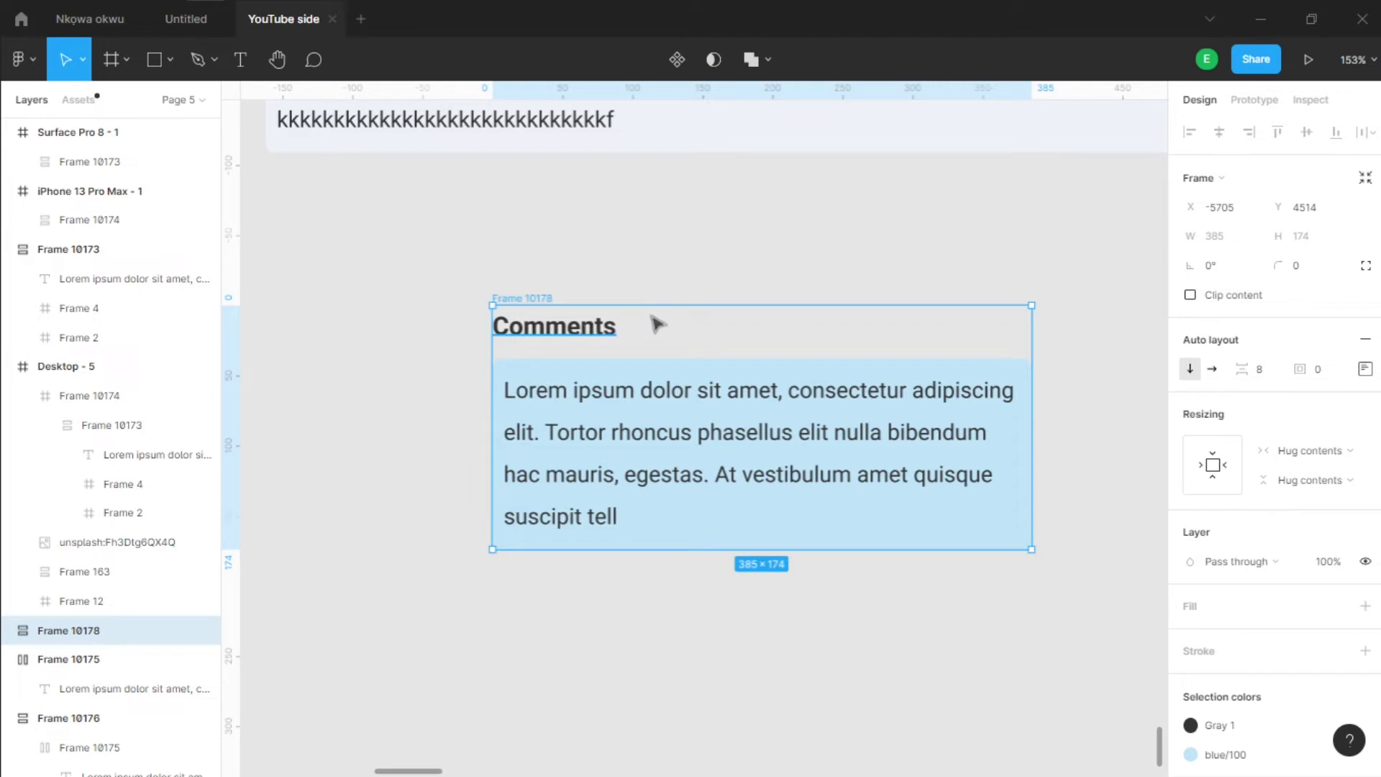
{"action": "left_click_drag", "start_coordinate": [512, 302], "coordinate": [546, 317]}
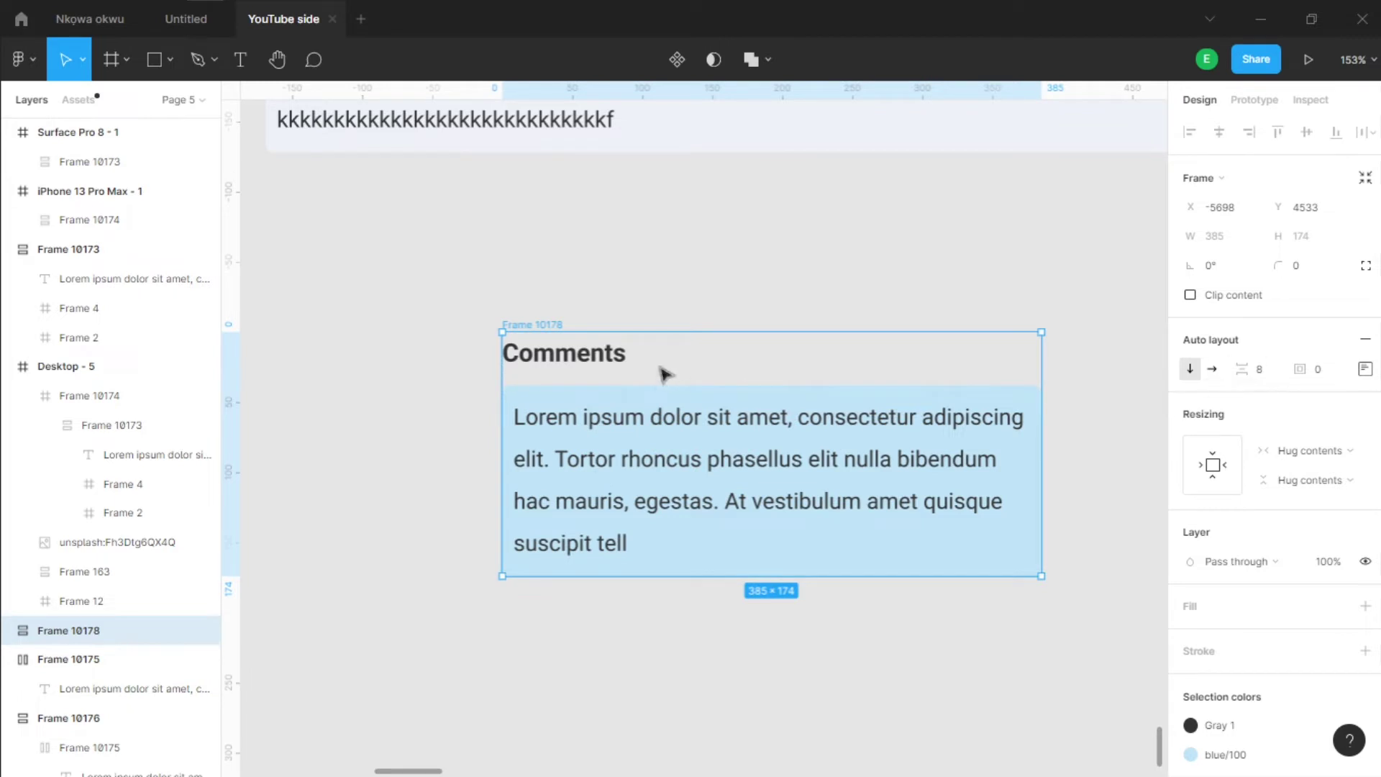
{"action": "left_click", "coordinate": [578, 364]}
{"action": "left_click", "coordinate": [684, 285]}
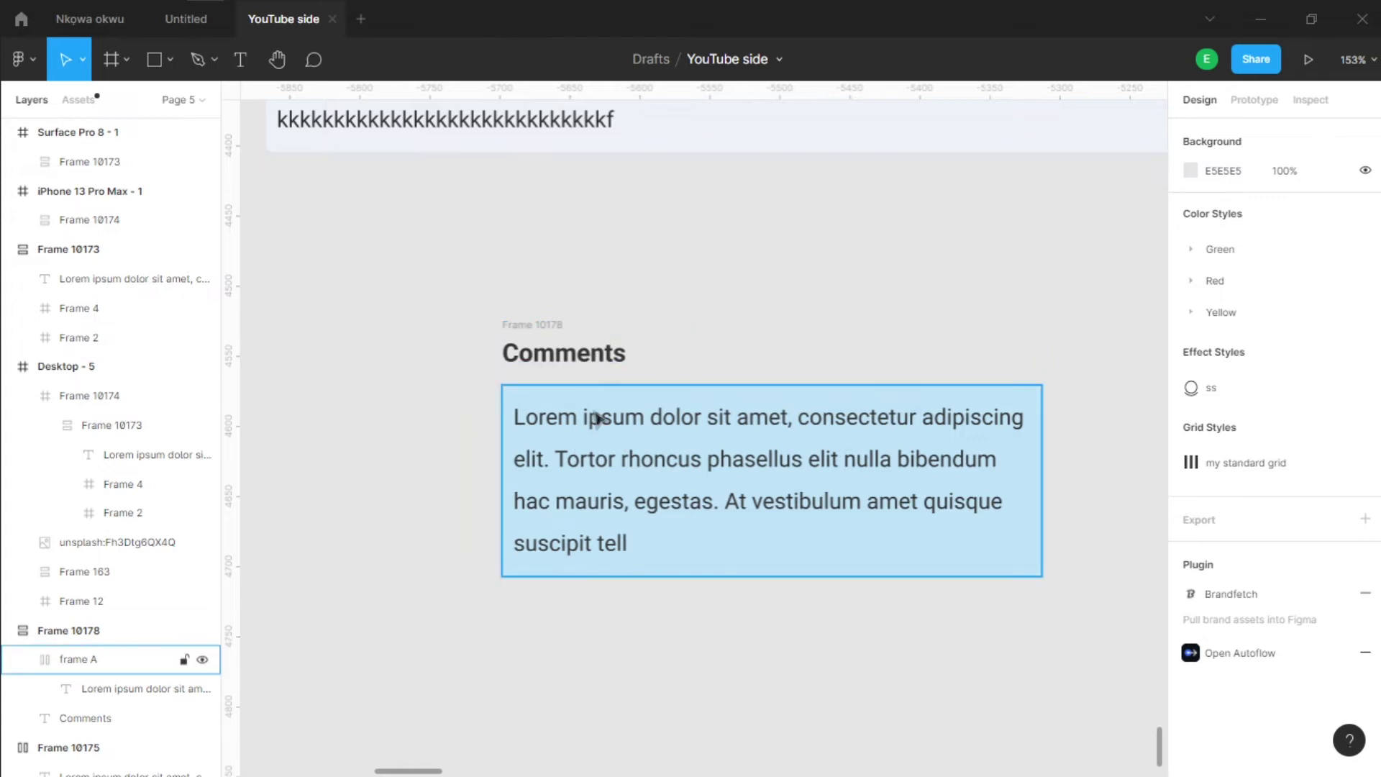
{"action": "left_click_drag", "start_coordinate": [550, 326], "coordinate": [513, 328]}
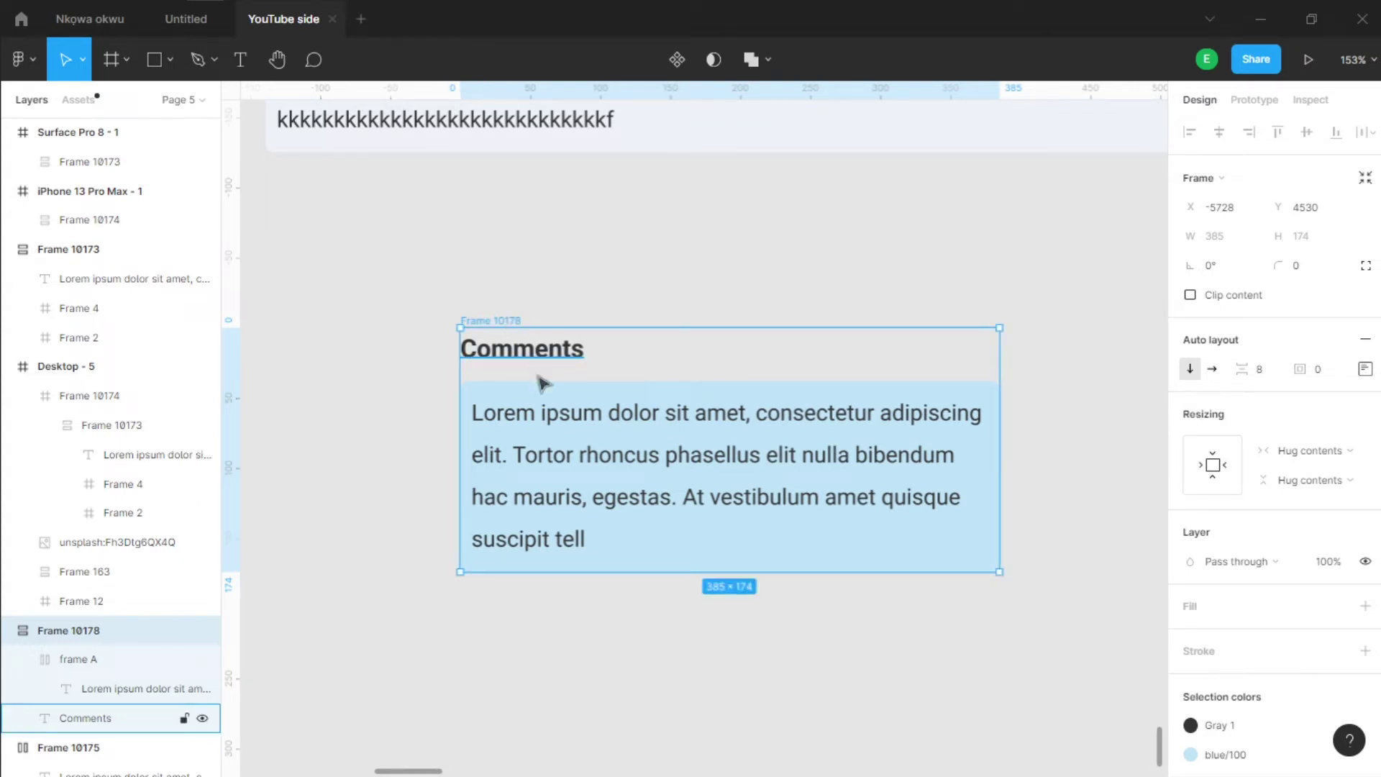
Step: Set the horizontal resizing of both frame A and the Comments heading above it to Fill container
{"action": "left_click", "coordinate": [597, 383]}
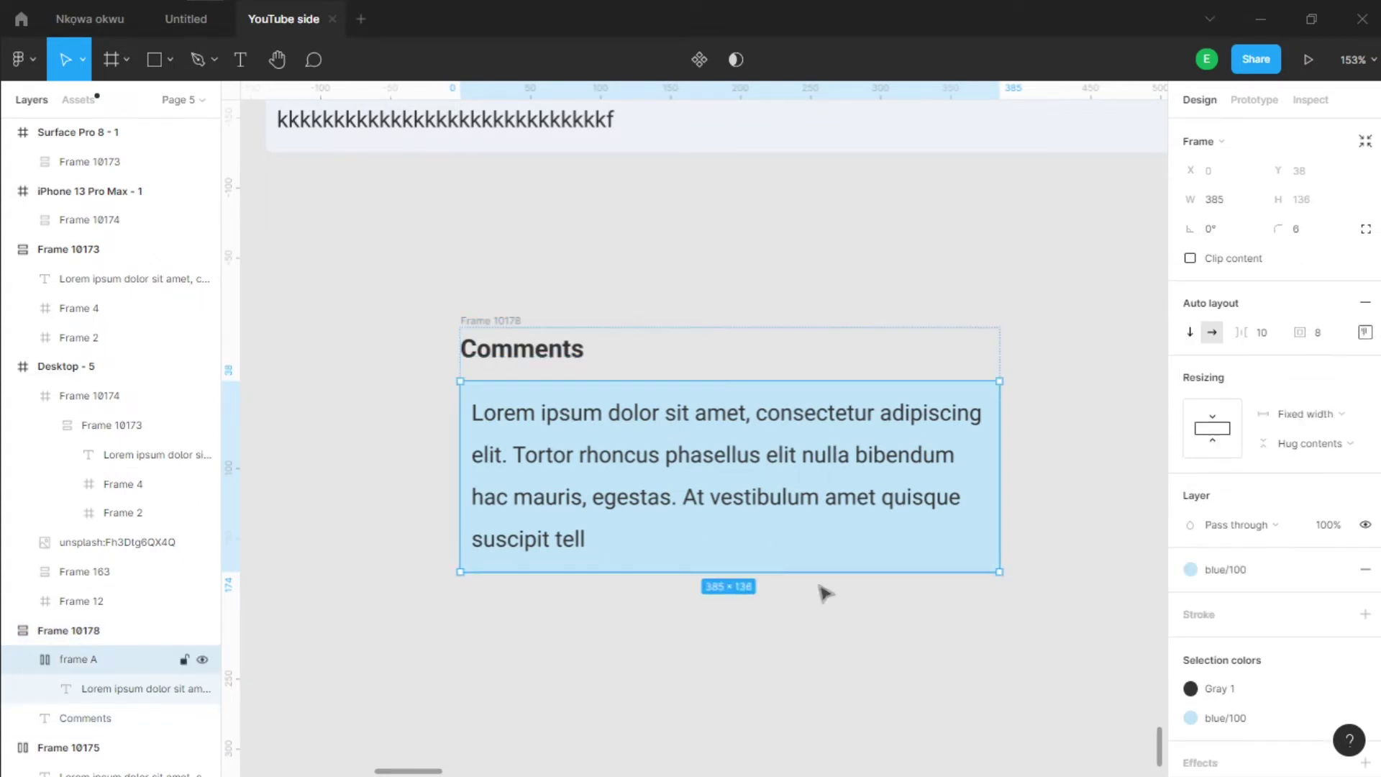
{"action": "left_click", "coordinate": [1298, 416]}
{"action": "left_click", "coordinate": [1301, 457]}
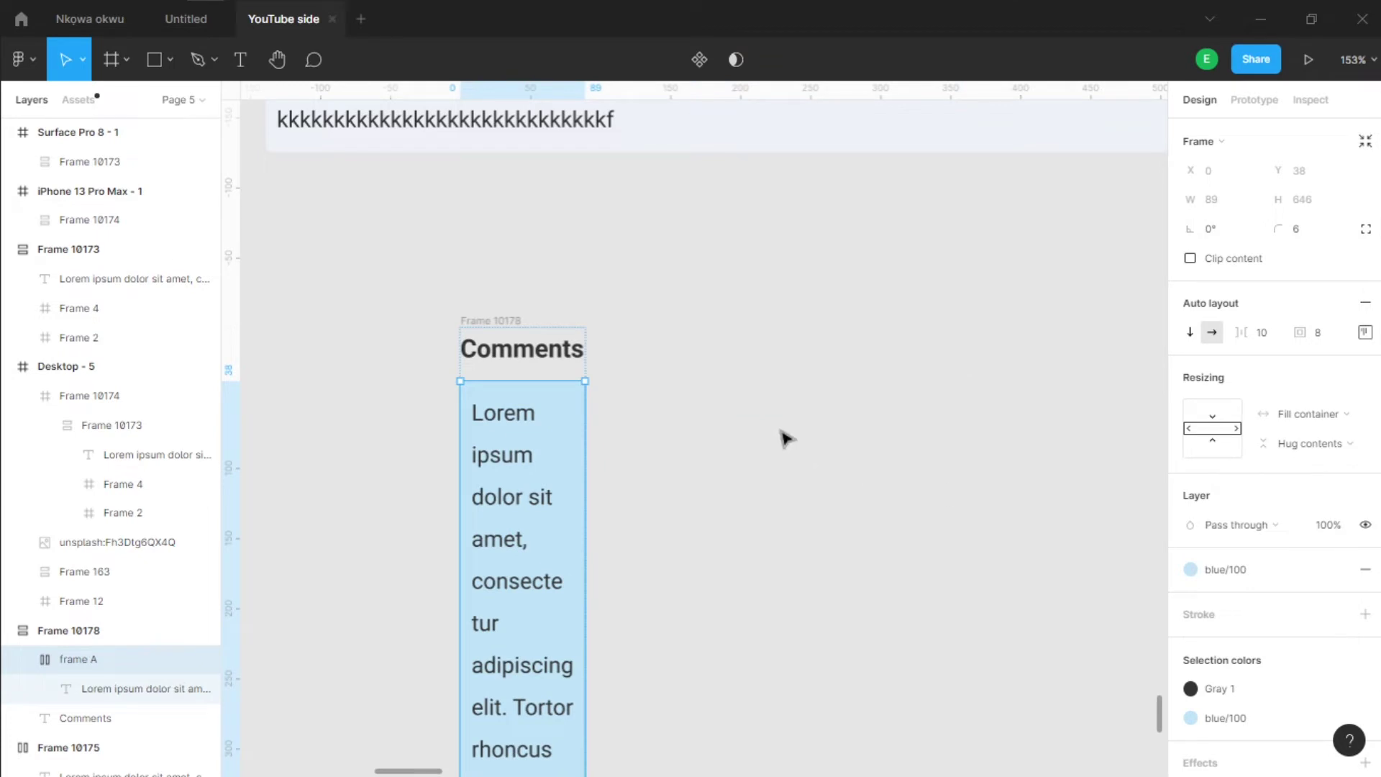
{"action": "left_click", "coordinate": [635, 381]}
{"action": "left_click", "coordinate": [544, 353]}
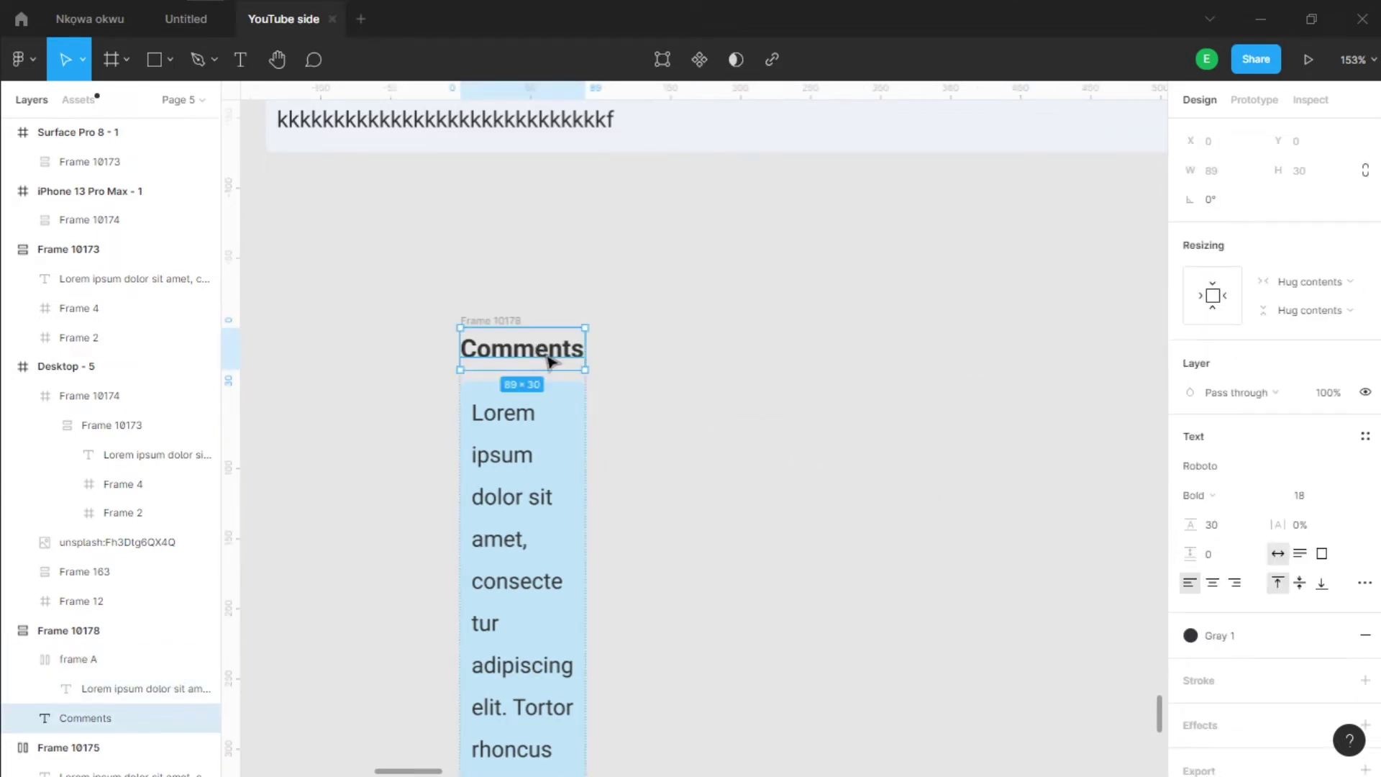
{"action": "left_click", "coordinate": [1315, 290]}
{"action": "left_click", "coordinate": [1231, 303]}
{"action": "left_click", "coordinate": [424, 277]}
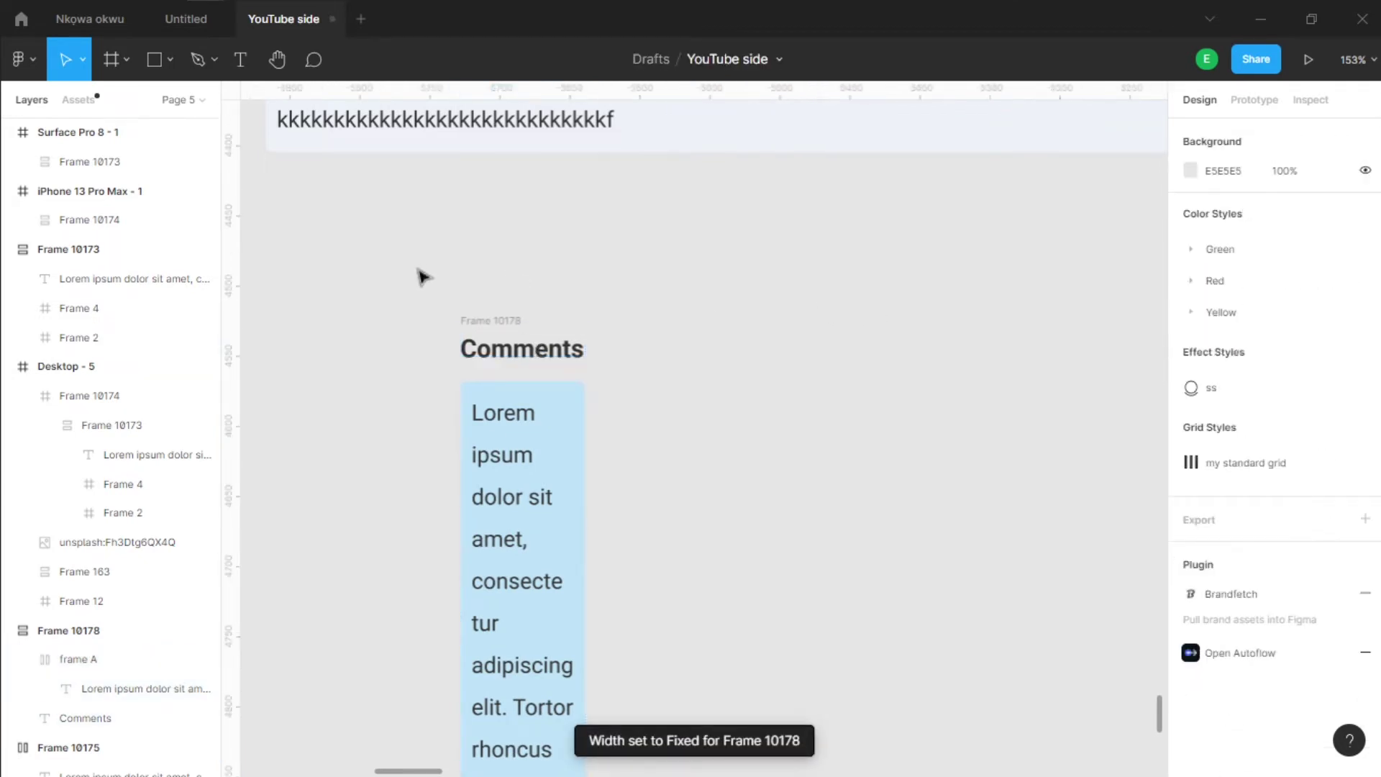
Step: Rename the new auto layout frame as Frame B and widen it to about 568 px
{"action": "left_click", "coordinate": [482, 325]}
{"action": "double_click", "coordinate": [506, 318]}
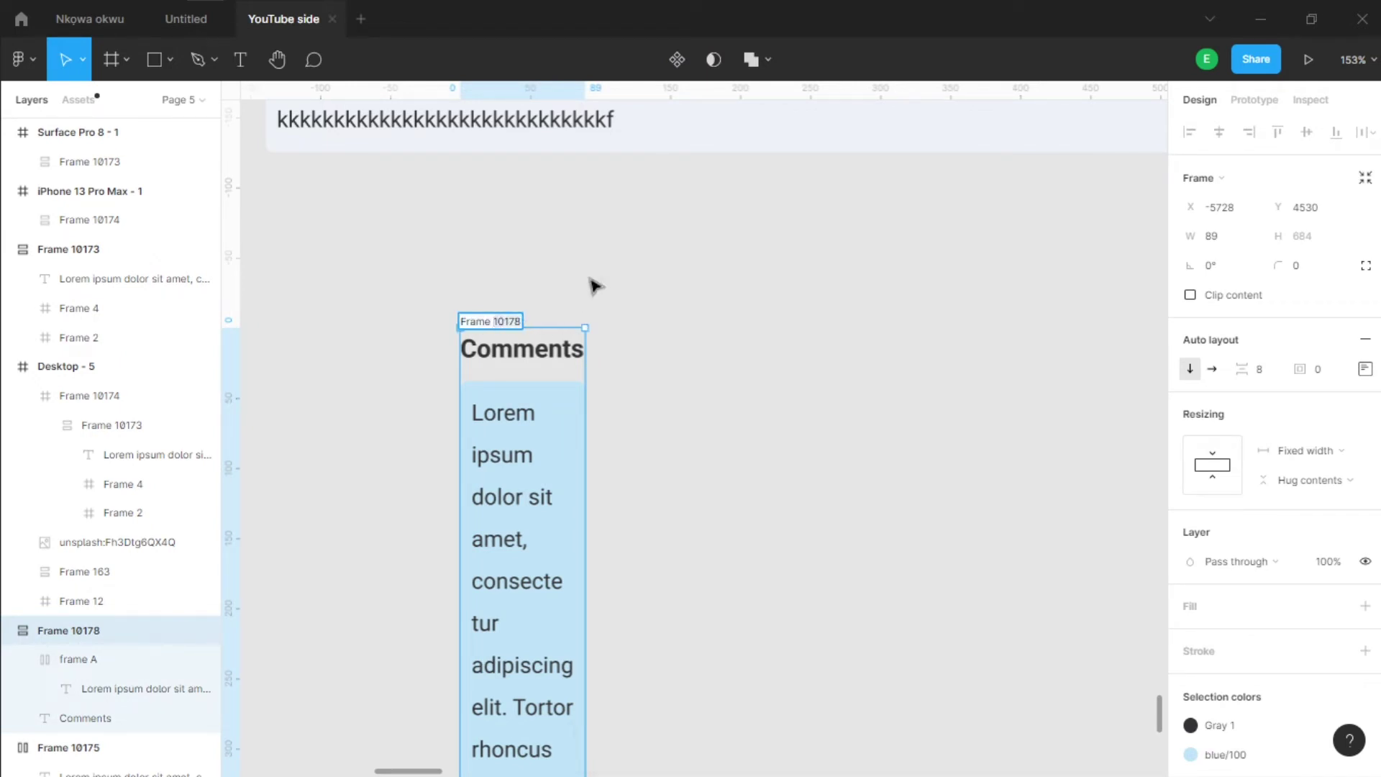
{"action": "type", "text": "b"}
{"action": "key", "text": "BackSpace"}
{"action": "type", "text": "B"}
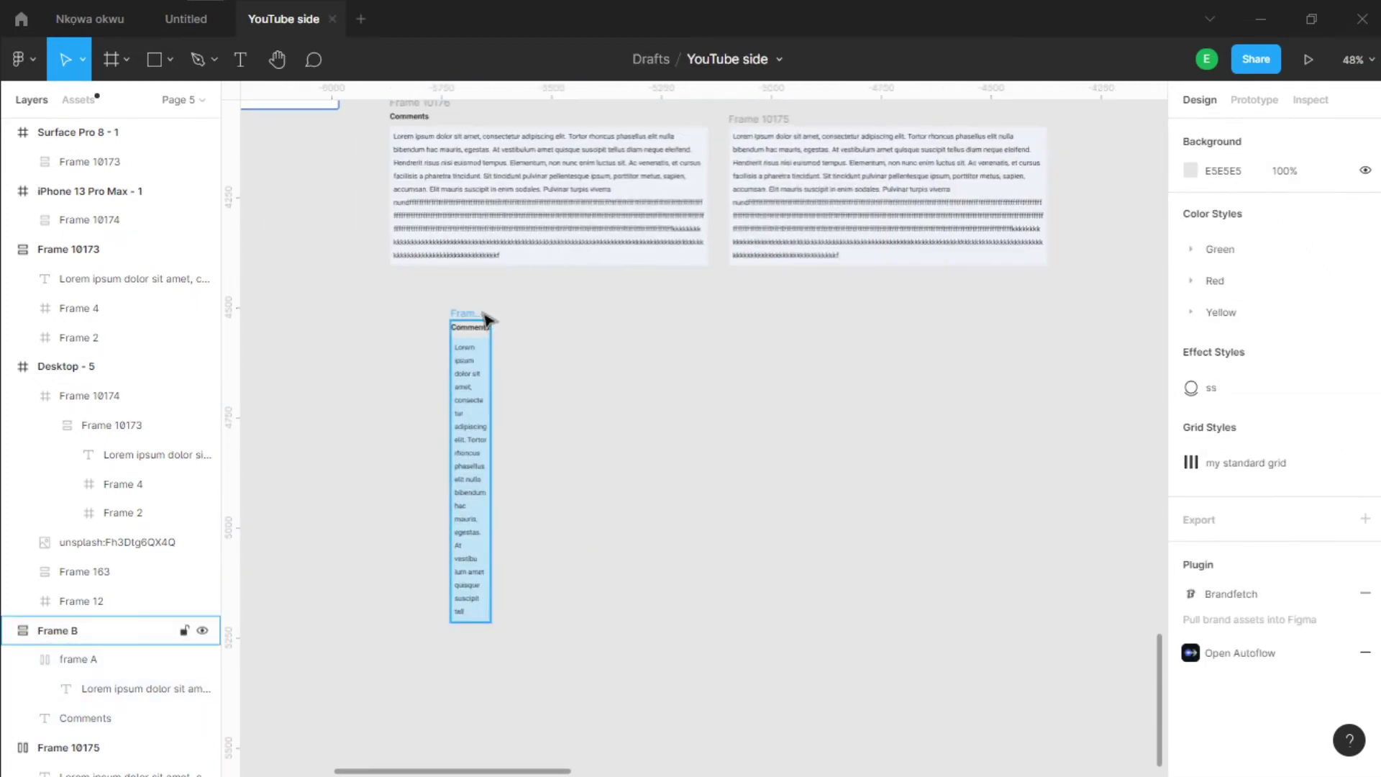
{"action": "left_click", "coordinate": [486, 338]}
{"action": "left_click_drag", "start_coordinate": [493, 373], "coordinate": [676, 367]}
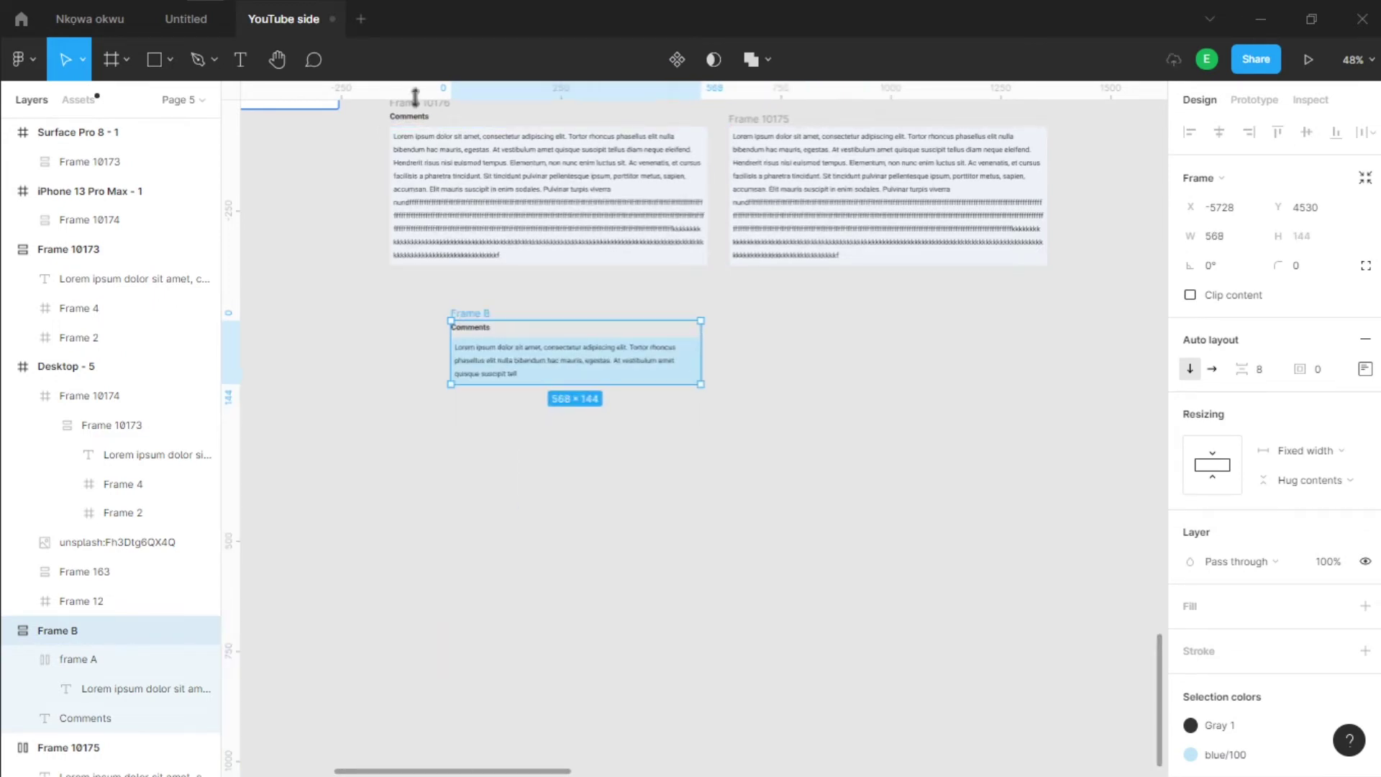
Step: Narrow the original Comments section, Frame 10176, to about 601 px wide
{"action": "scroll", "coordinate": [426, 133], "scroll_direction": "up", "scroll_amount": 2}
{"action": "scroll", "coordinate": [468, 165], "scroll_direction": "left", "scroll_amount": 2}
{"action": "left_click", "coordinate": [548, 211]}
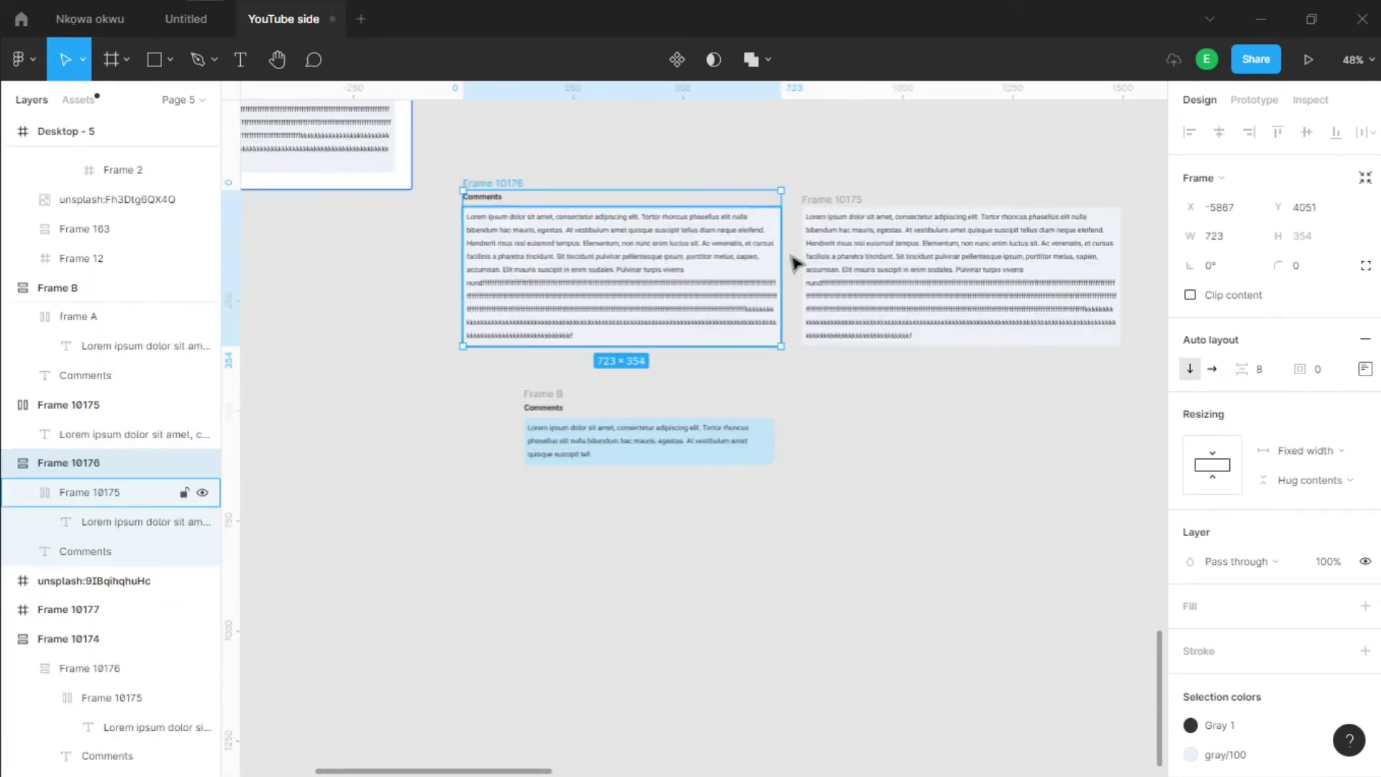
{"action": "left_click", "coordinate": [788, 262]}
{"action": "left_click", "coordinate": [540, 194]}
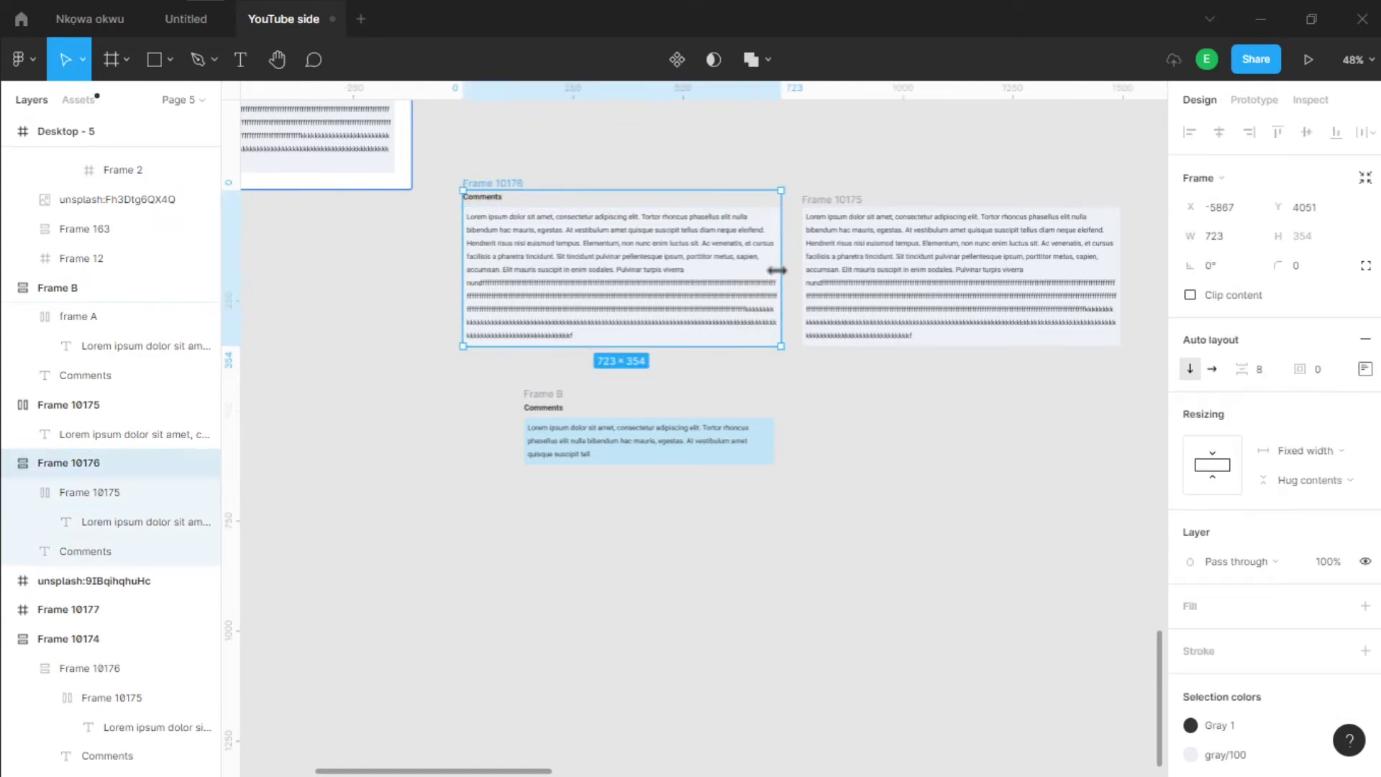
{"action": "left_click_drag", "start_coordinate": [781, 277], "coordinate": [727, 338]}
Step: Move Frame B to the empty canvas area to the right of the separate ball image
{"action": "scroll", "coordinate": [511, 497], "scroll_direction": "up", "scroll_amount": 5}
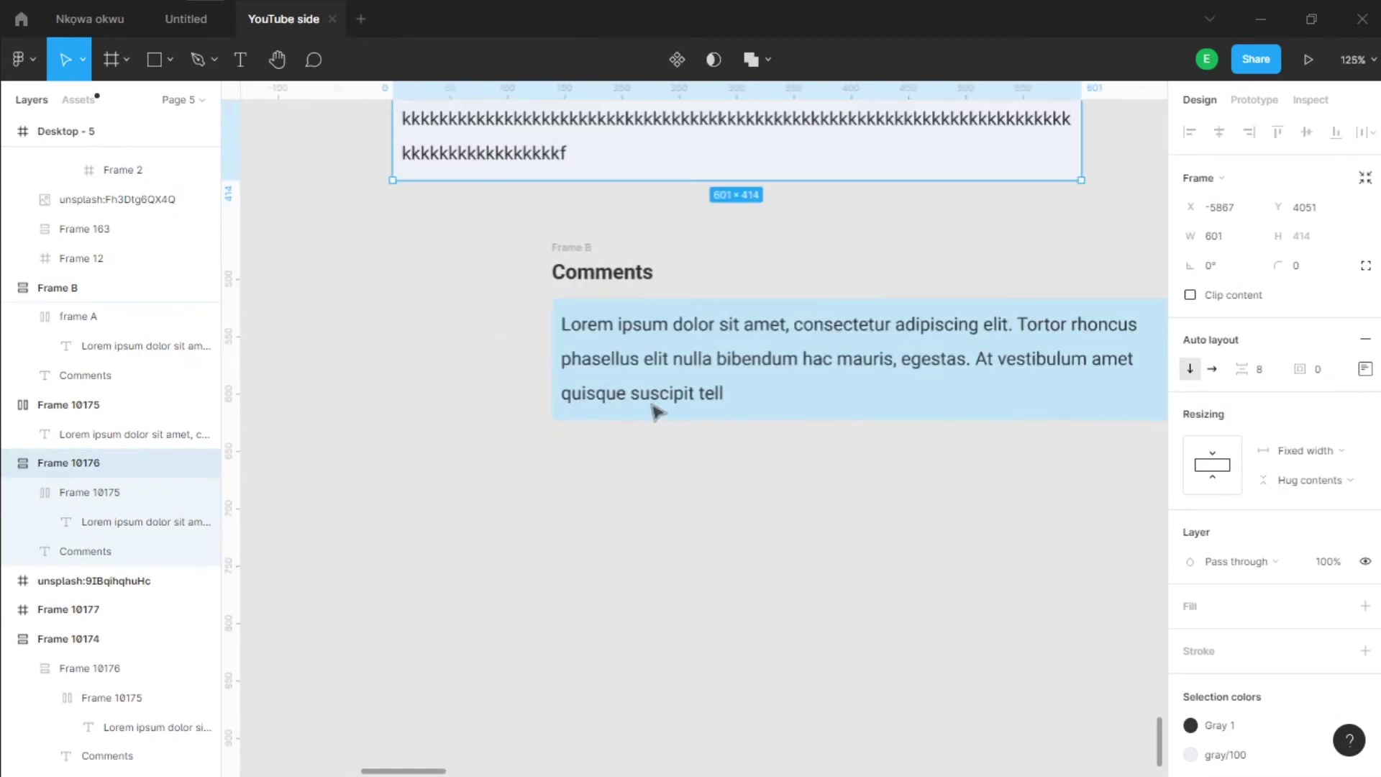
{"action": "left_click", "coordinate": [608, 266]}
{"action": "scroll", "coordinate": [669, 331], "scroll_direction": "down", "scroll_amount": 3}
{"action": "scroll", "coordinate": [712, 402], "scroll_direction": "up", "scroll_amount": 3}
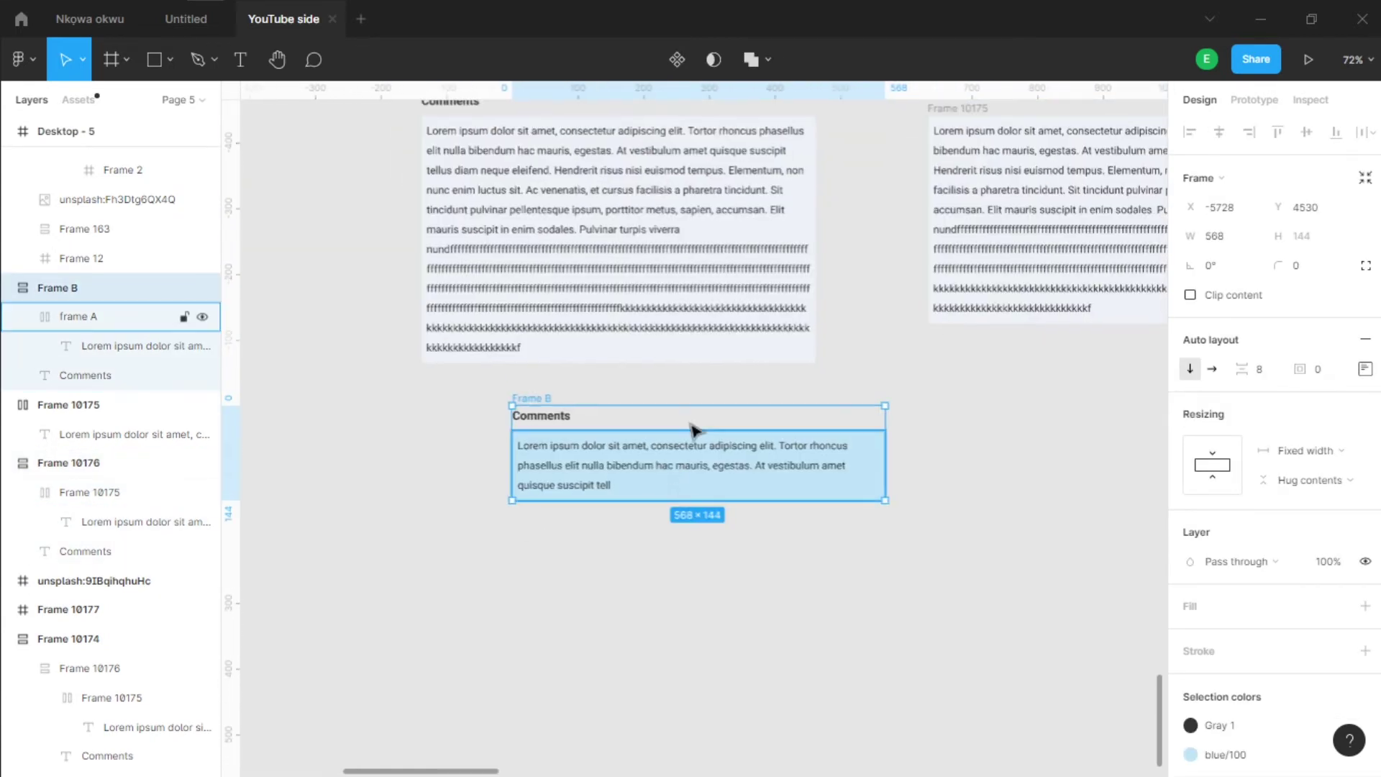
{"action": "scroll", "coordinate": [694, 432], "scroll_direction": "down", "scroll_amount": 5}
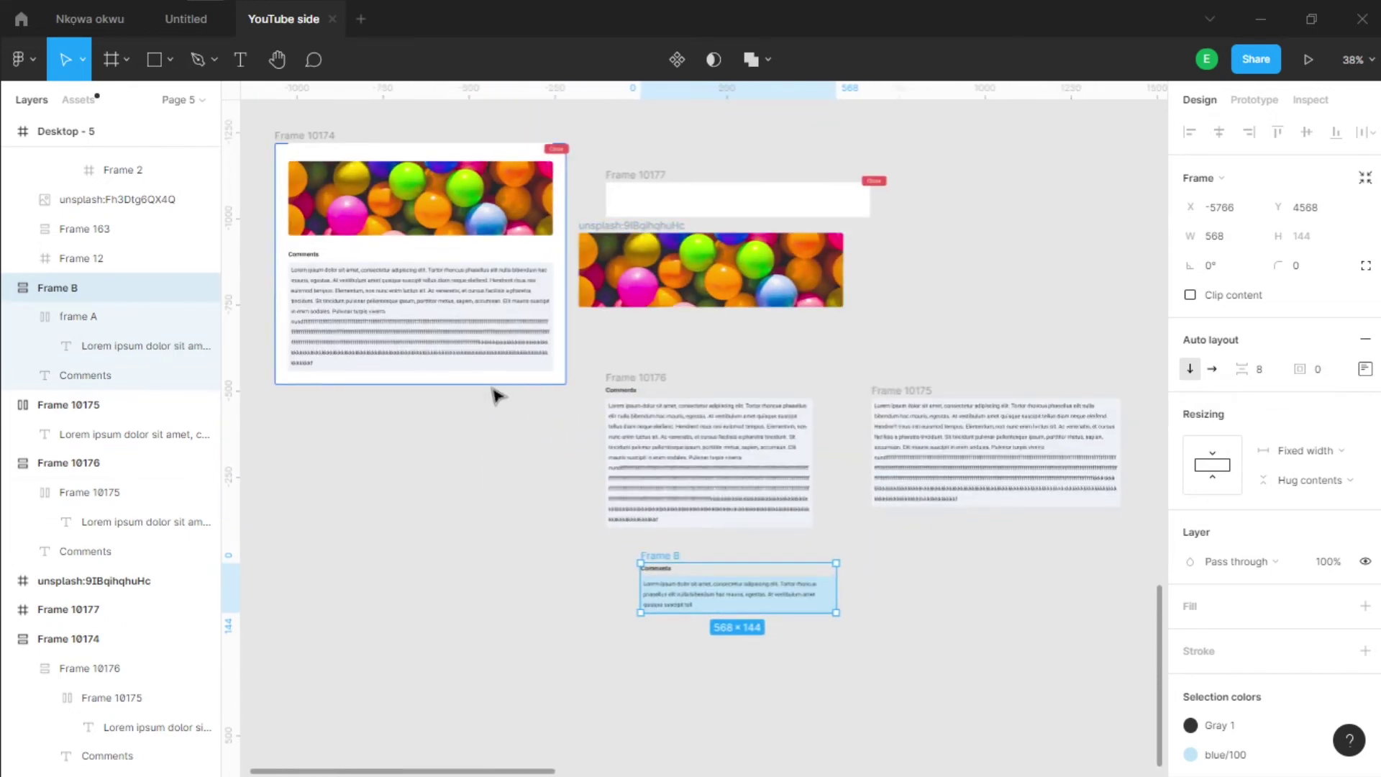
{"action": "scroll", "coordinate": [540, 324], "scroll_direction": "left", "scroll_amount": 5}
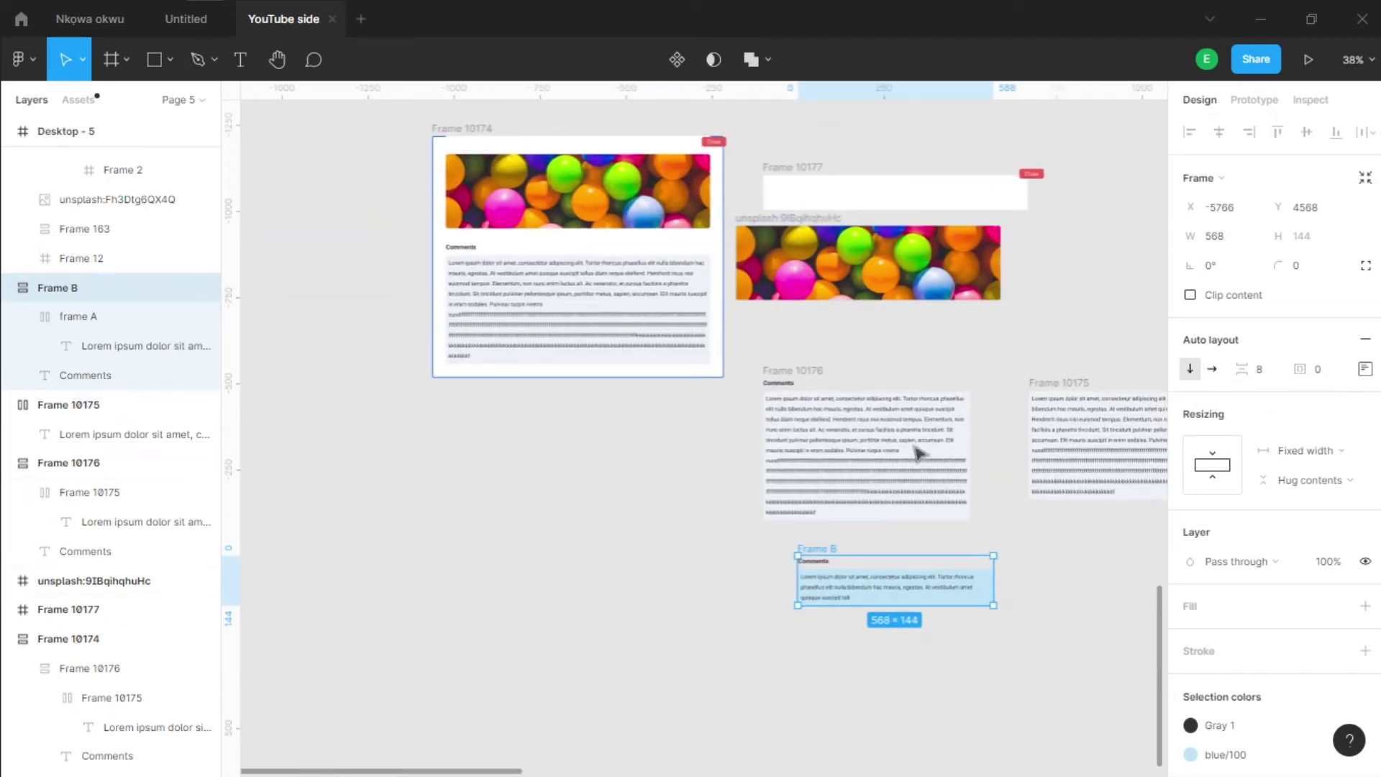
{"action": "scroll", "coordinate": [654, 515], "scroll_direction": "right", "scroll_amount": 5}
{"action": "left_click_drag", "start_coordinate": [559, 548], "coordinate": [940, 224]}
Step: Move the separate ball image directly above Frame B, aligned with its left edge, and narrow it to 568 px
{"action": "scroll", "coordinate": [749, 312], "scroll_direction": "up", "scroll_amount": 2}
{"action": "scroll", "coordinate": [749, 312], "scroll_direction": "up", "scroll_amount": 2}
{"action": "left_click", "coordinate": [409, 289]}
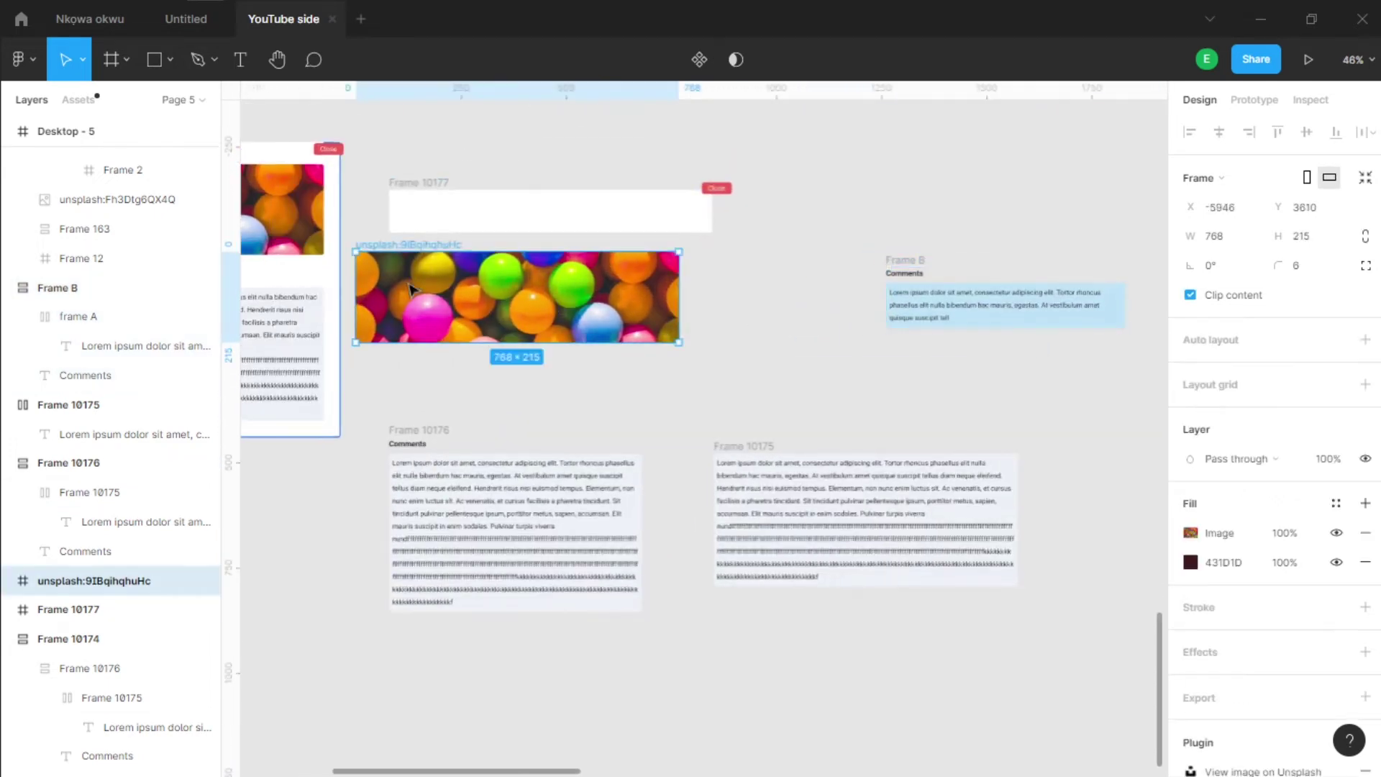
{"action": "left_click_drag", "start_coordinate": [409, 289], "coordinate": [940, 188]}
{"action": "scroll", "coordinate": [715, 264], "scroll_direction": "right", "scroll_amount": 1}
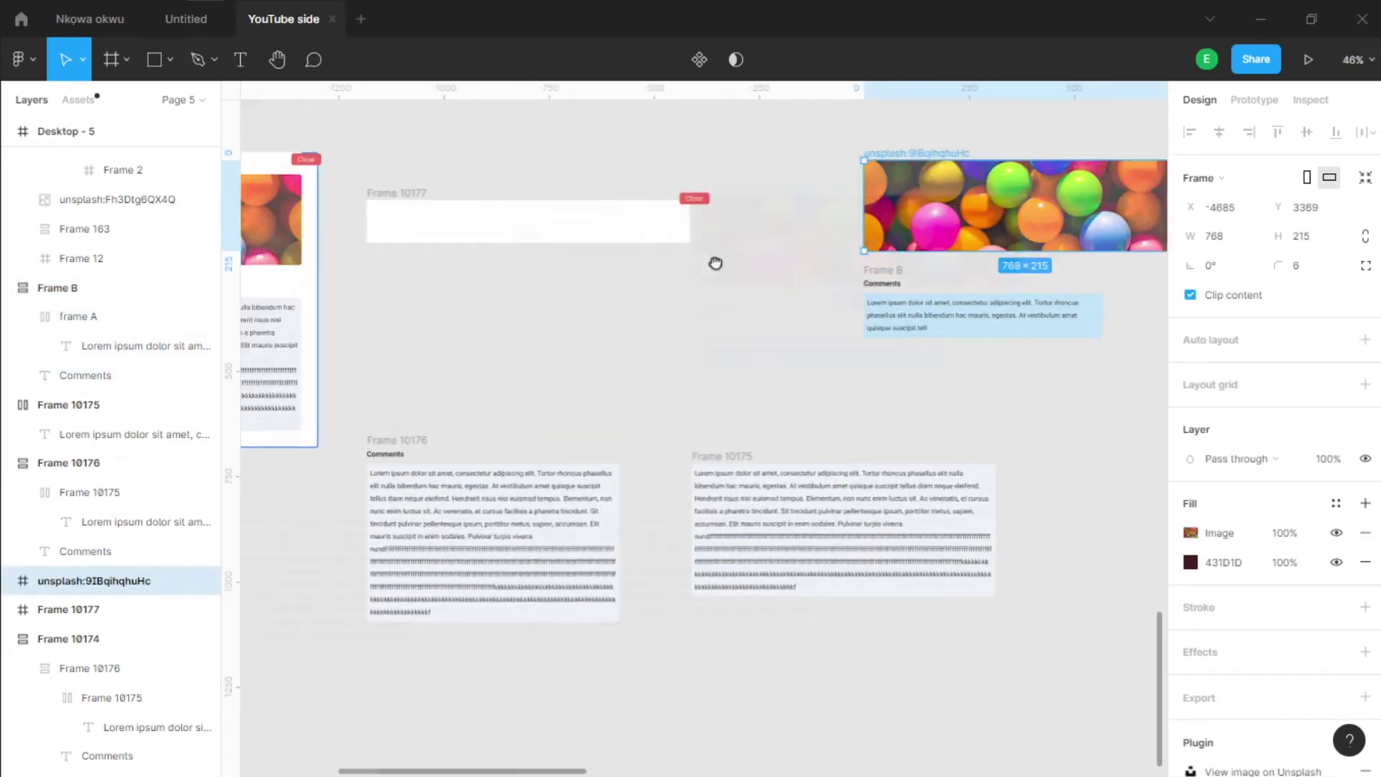
{"action": "scroll", "coordinate": [715, 263], "scroll_direction": "right", "scroll_amount": 3}
{"action": "left_click_drag", "start_coordinate": [993, 238], "coordinate": [911, 262]}
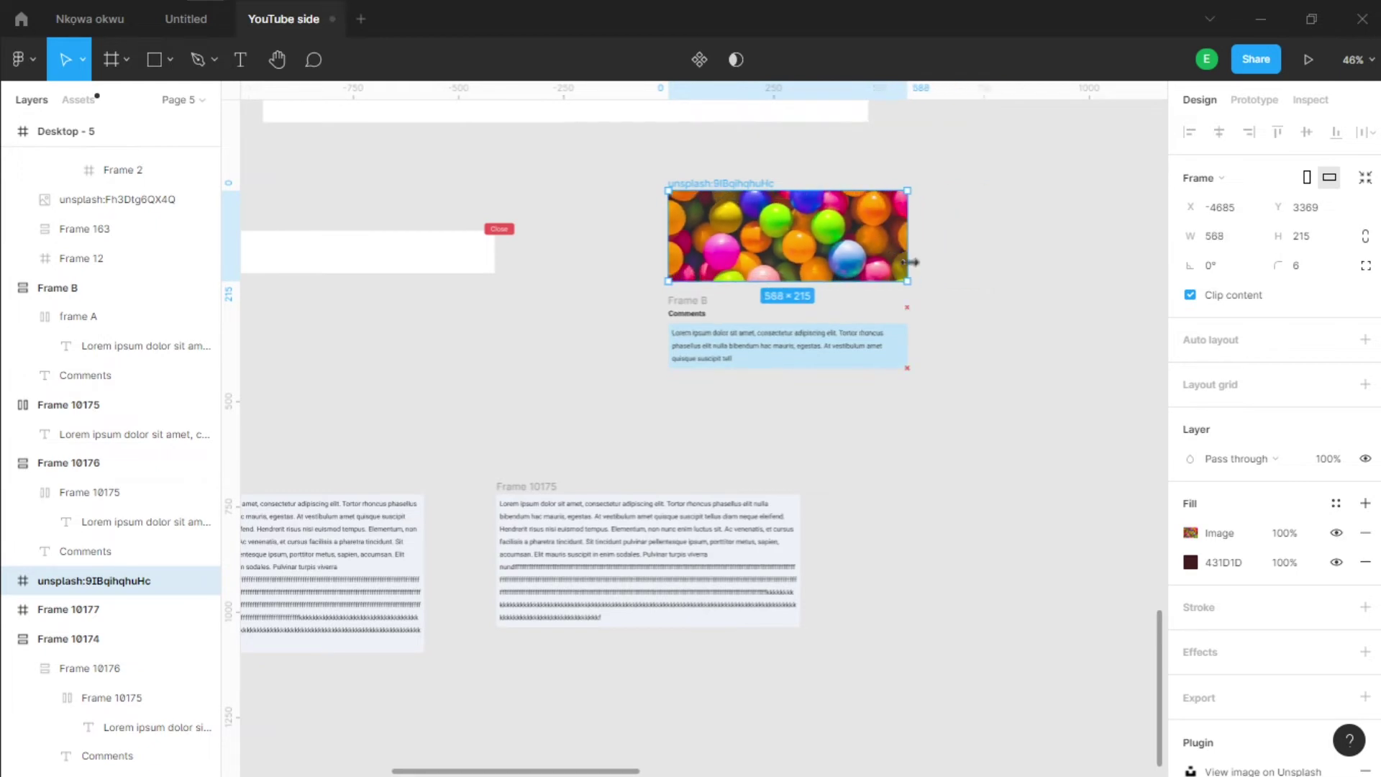
Step: Examine the white strip, Frame 10177, and the placement of its Close button
{"action": "left_click", "coordinate": [434, 498]}
{"action": "scroll", "coordinate": [759, 369], "scroll_direction": "left", "scroll_amount": 4}
{"action": "scroll", "coordinate": [769, 352], "scroll_direction": "up", "scroll_amount": 5}
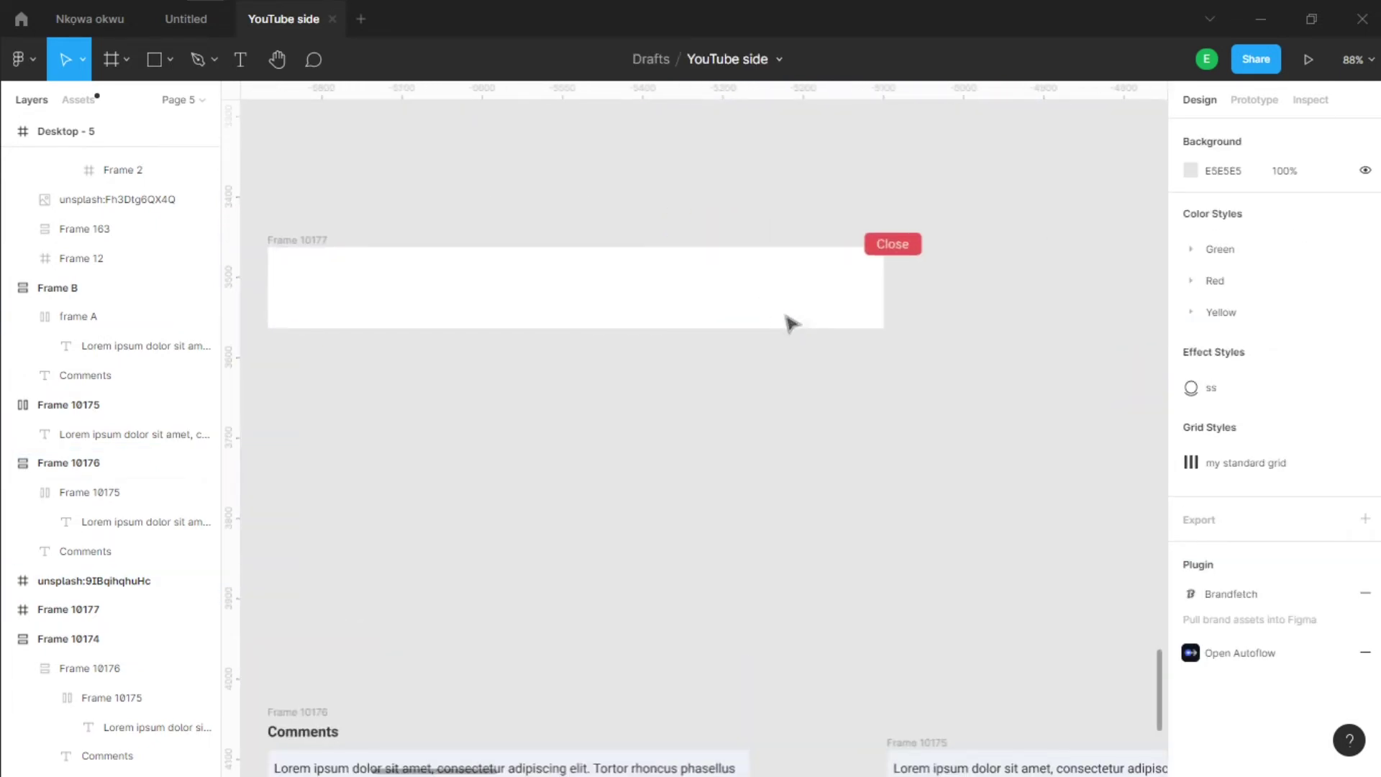
{"action": "scroll", "coordinate": [792, 323], "scroll_direction": "down", "scroll_amount": 3}
{"action": "left_click", "coordinate": [466, 258]}
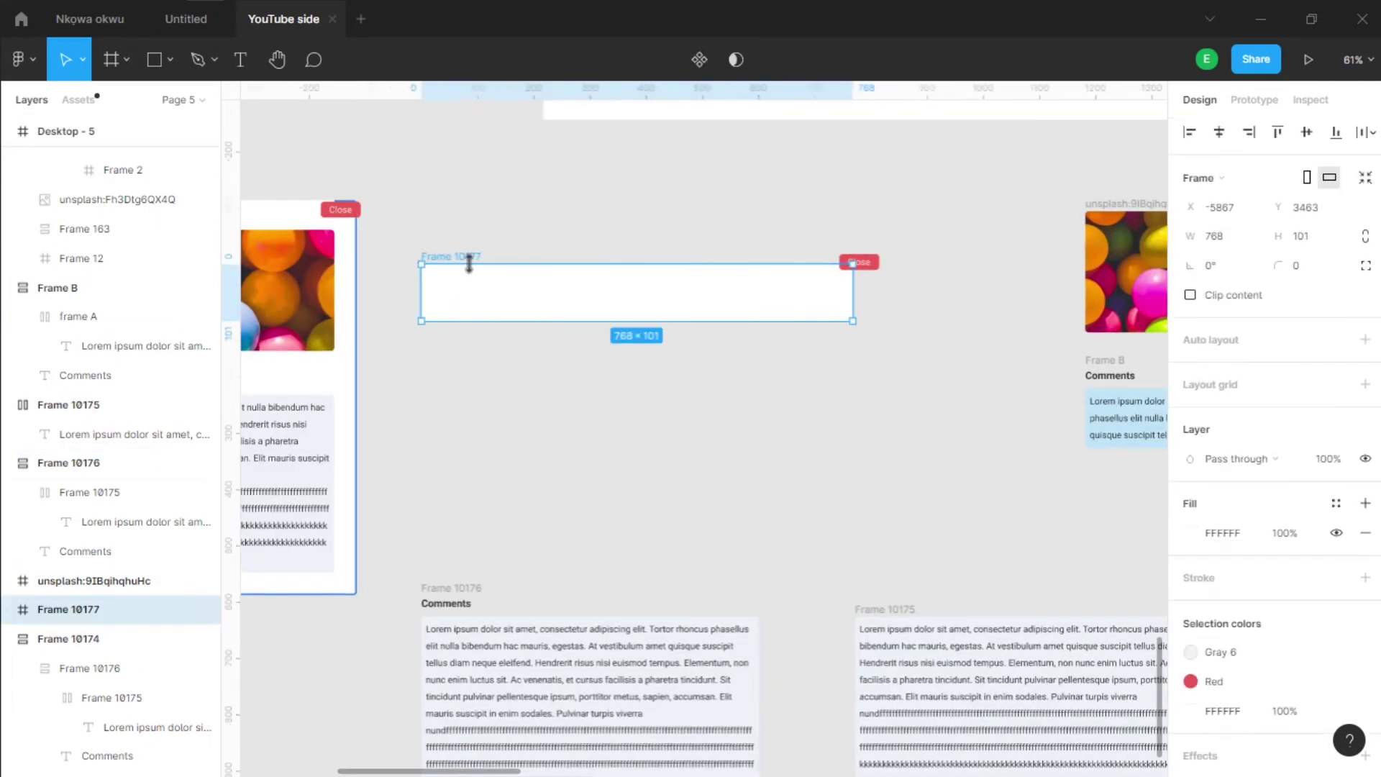
{"action": "scroll", "coordinate": [582, 288], "scroll_direction": "up", "scroll_amount": 1}
{"action": "left_click", "coordinate": [899, 413]}
Step: Draw a new frame about 467 × 92 px on the empty canvas to the right of the separate ball image
{"action": "scroll", "coordinate": [753, 377], "scroll_direction": "right", "scroll_amount": 8}
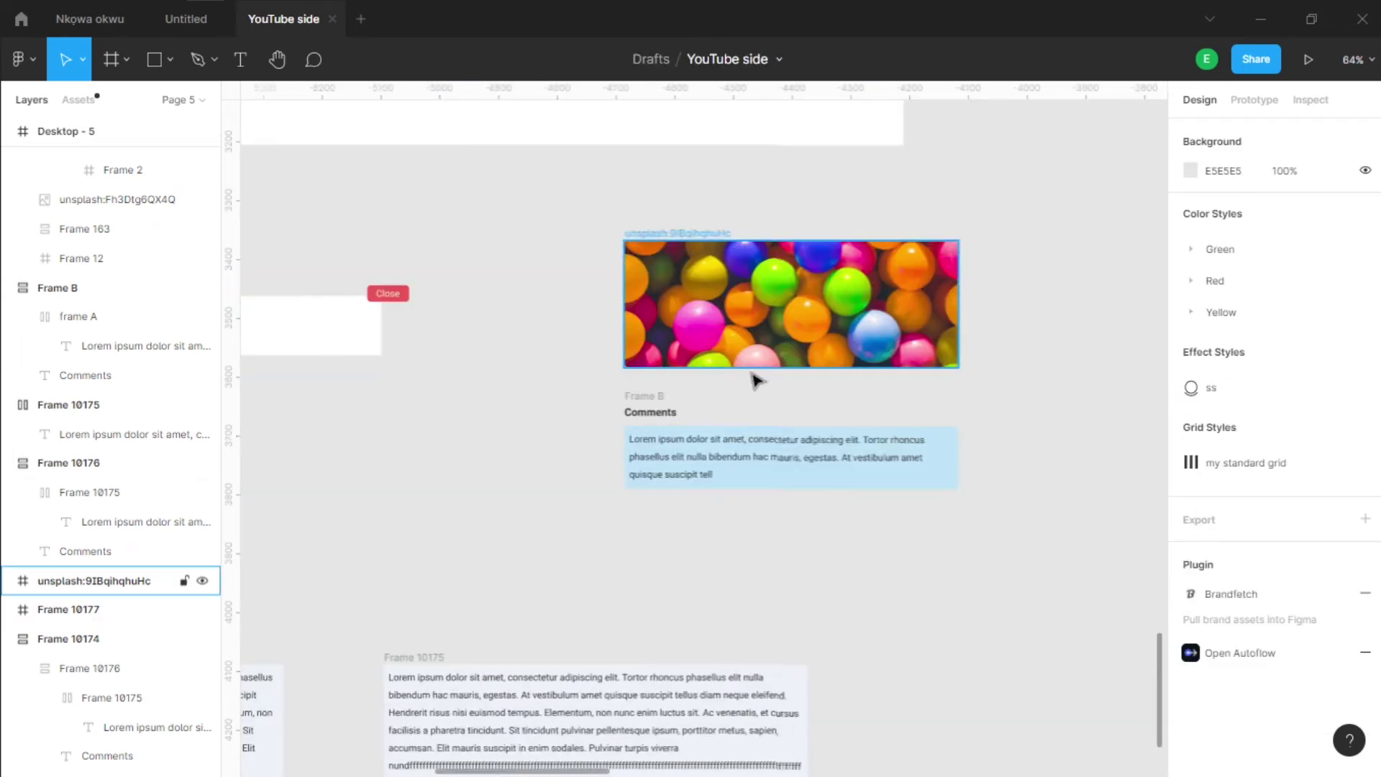
{"action": "key", "text": "f"}
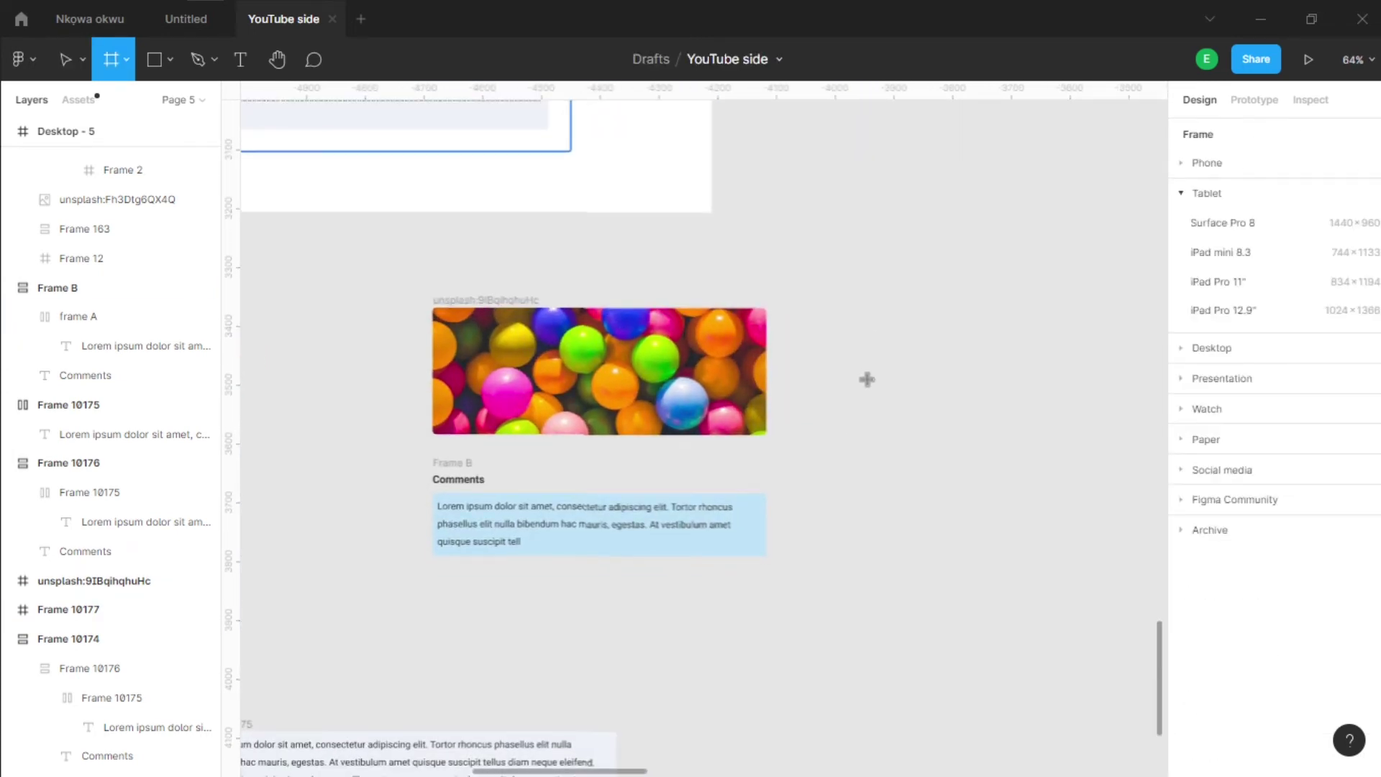
{"action": "mouse_move", "coordinate": [846, 308]}
{"action": "left_mouse_down"}
{"action": "mouse_move", "coordinate": [1086, 367]}
{"action": "mouse_move", "coordinate": [1120, 362]}
{"action": "left_mouse_up"}
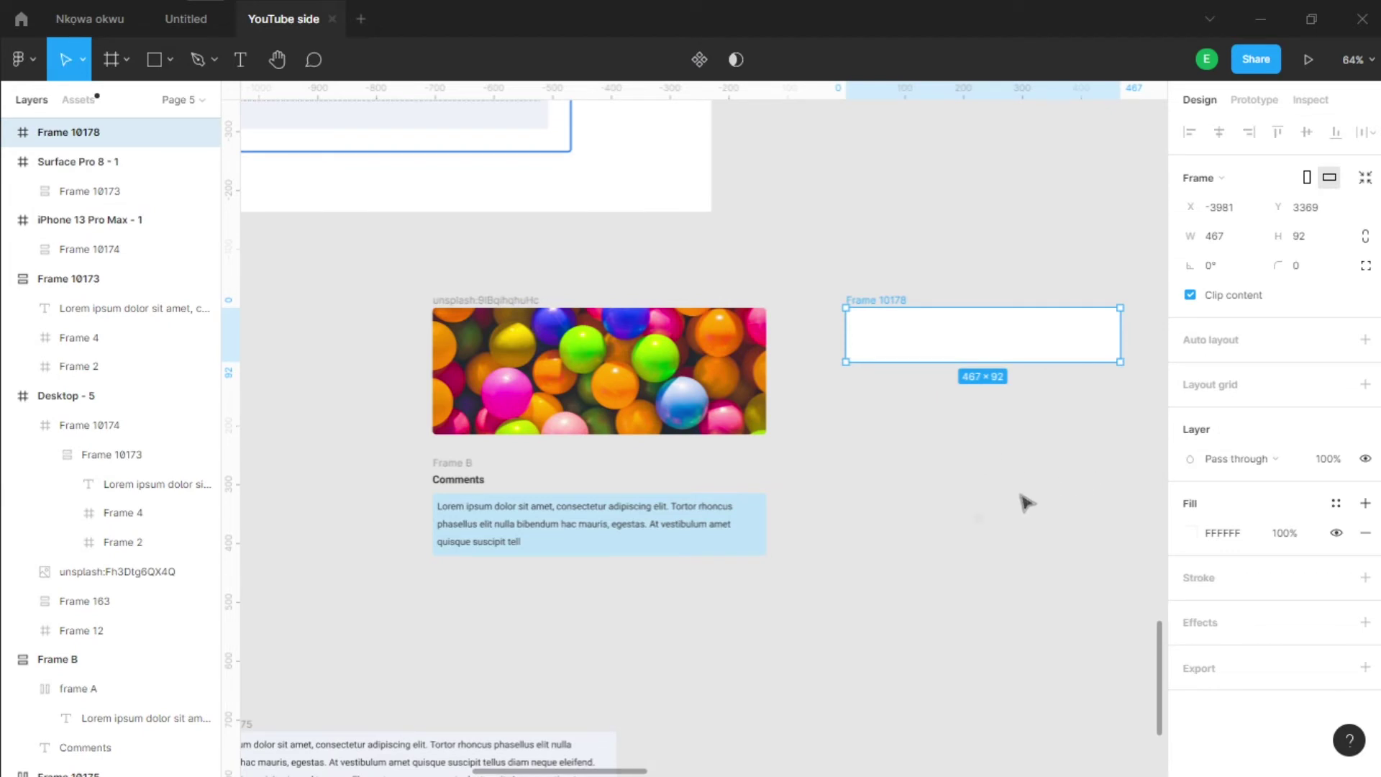
{"action": "left_click", "coordinate": [952, 509]}
{"action": "left_click", "coordinate": [891, 302]}
{"action": "scroll", "coordinate": [863, 446], "scroll_direction": "right", "scroll_amount": 3}
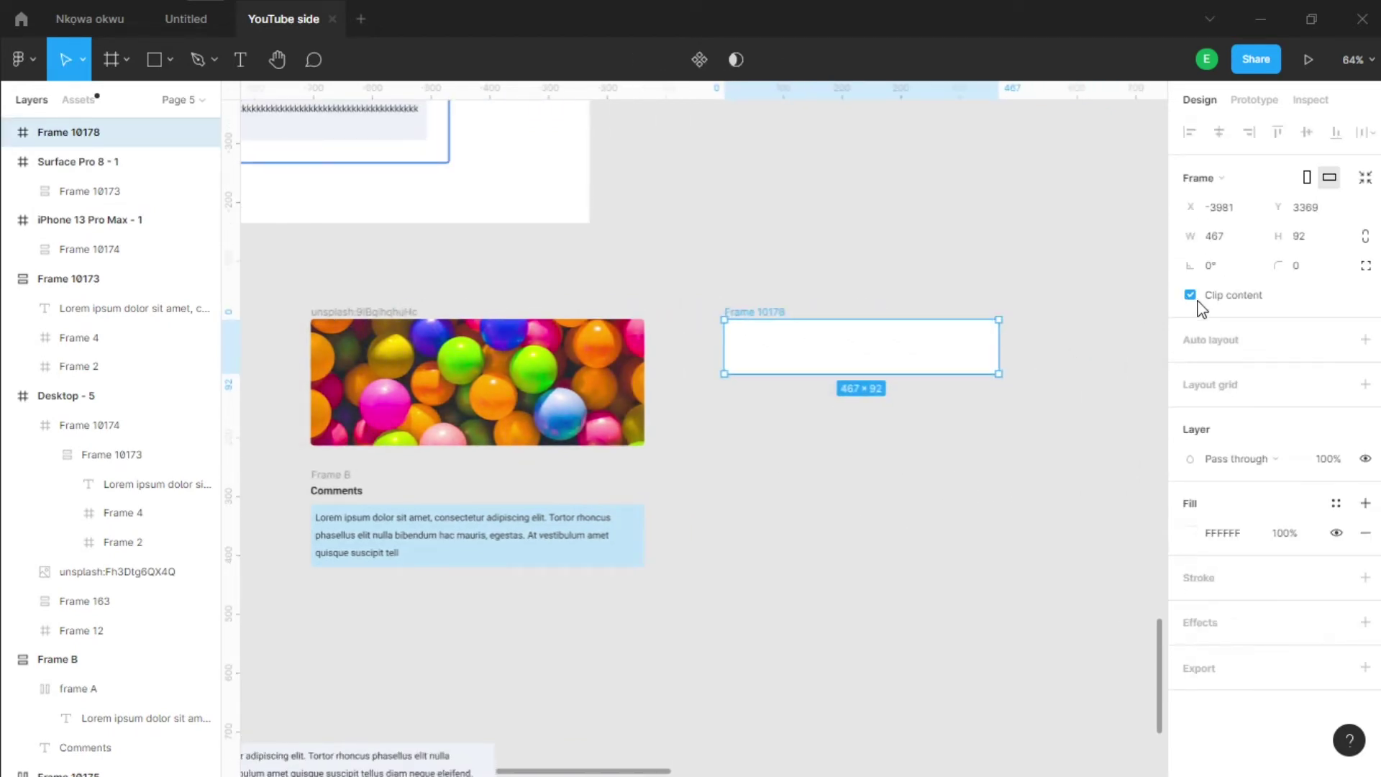
Step: Duplicate the Close button of the original white strip, Frame 10177, as the button for the new header frame
{"action": "scroll", "coordinate": [524, 554], "scroll_direction": "left", "scroll_amount": 5}
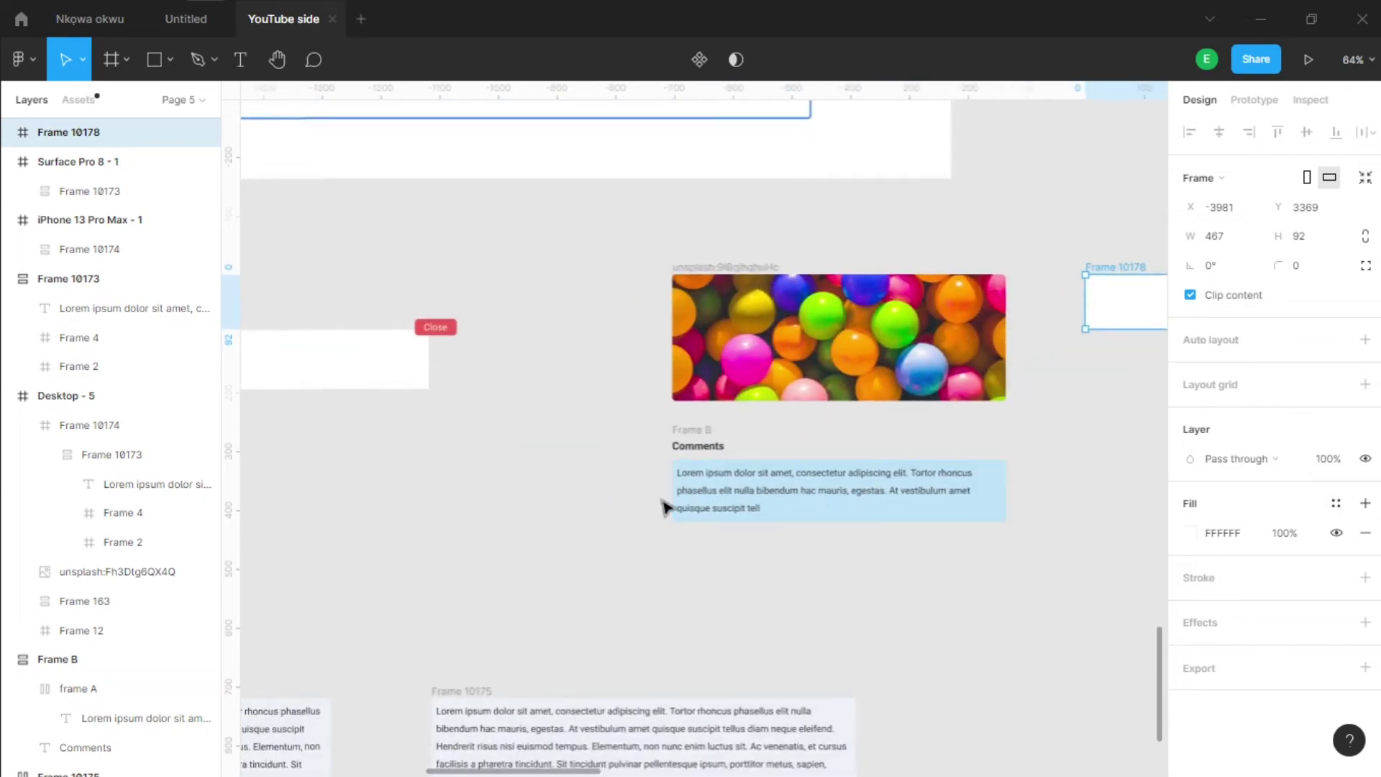
{"action": "left_click", "coordinate": [620, 440]}
{"action": "left_click", "coordinate": [436, 332]}
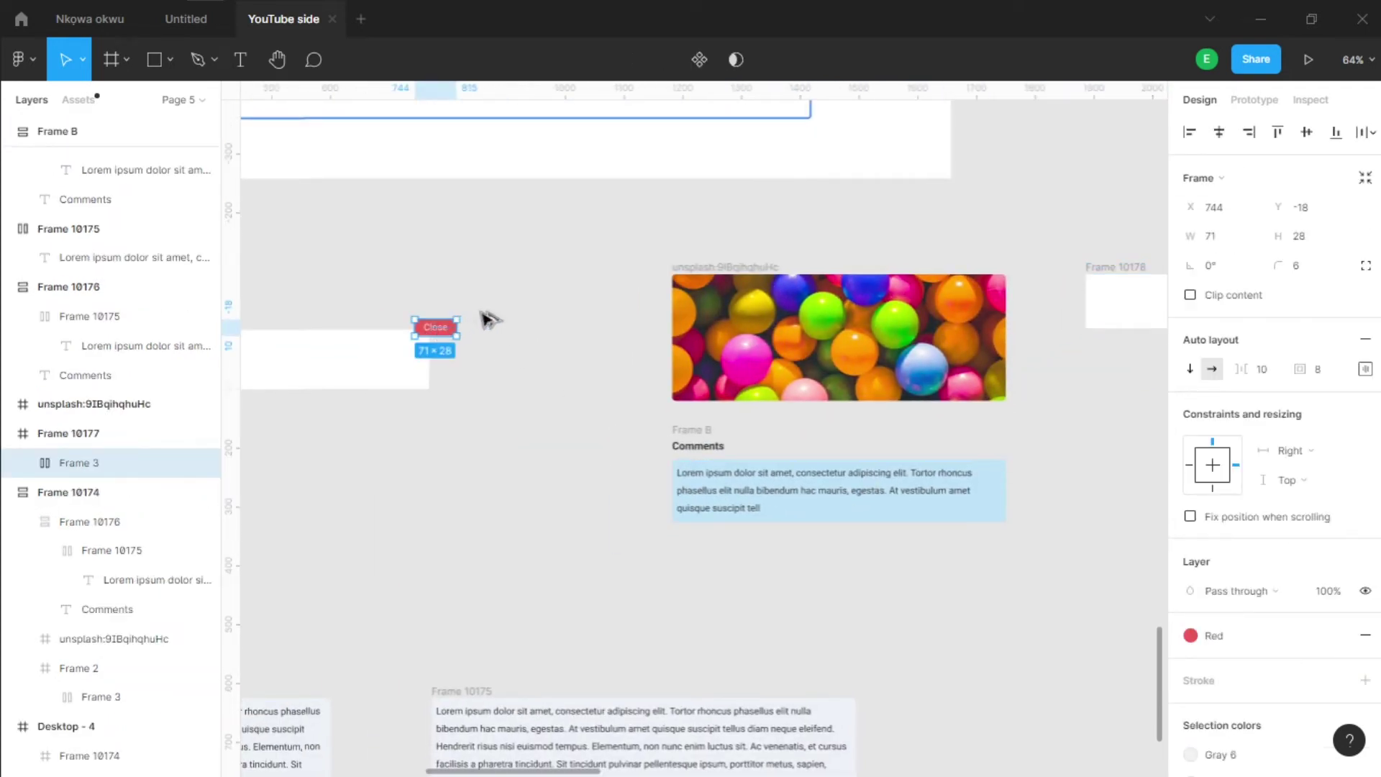
{"action": "left_click_drag", "start_coordinate": [439, 332], "coordinate": [501, 323], "text": "alt"}
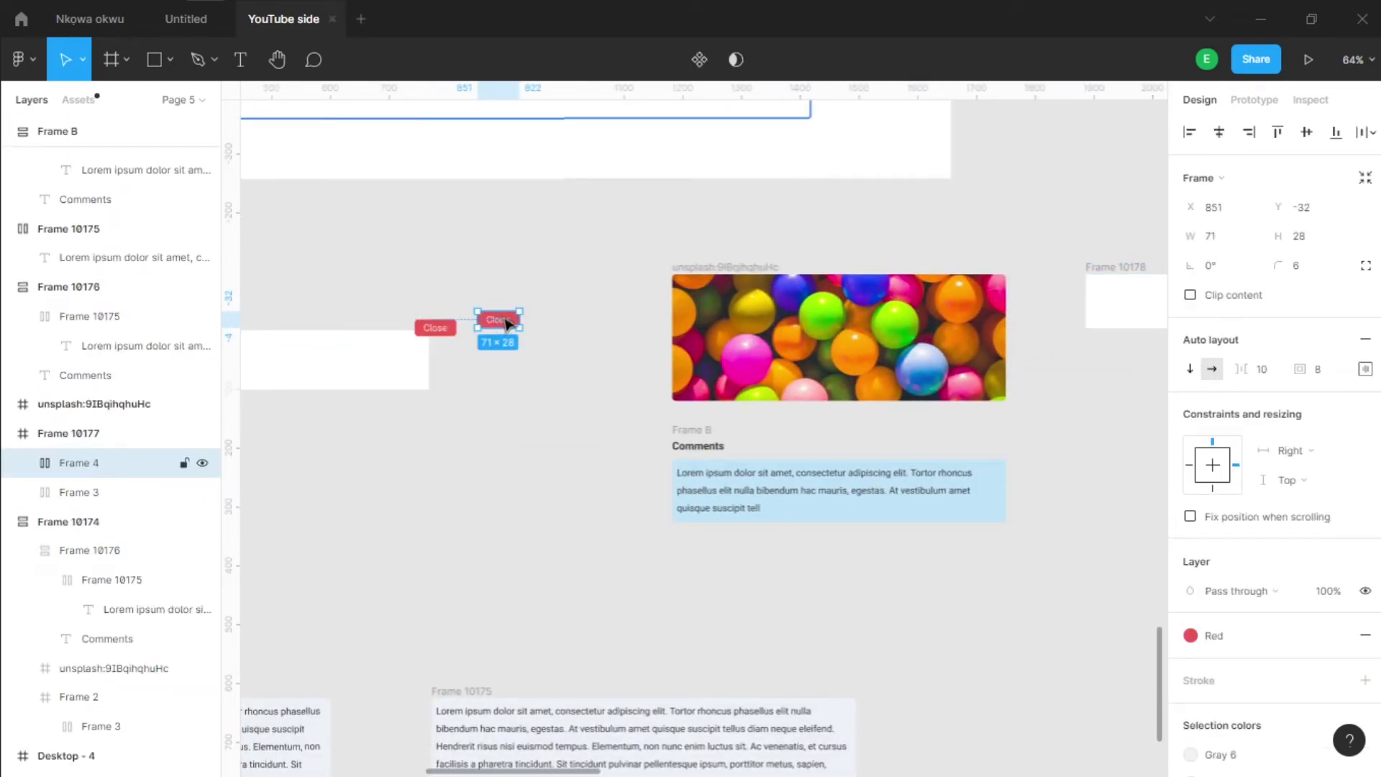
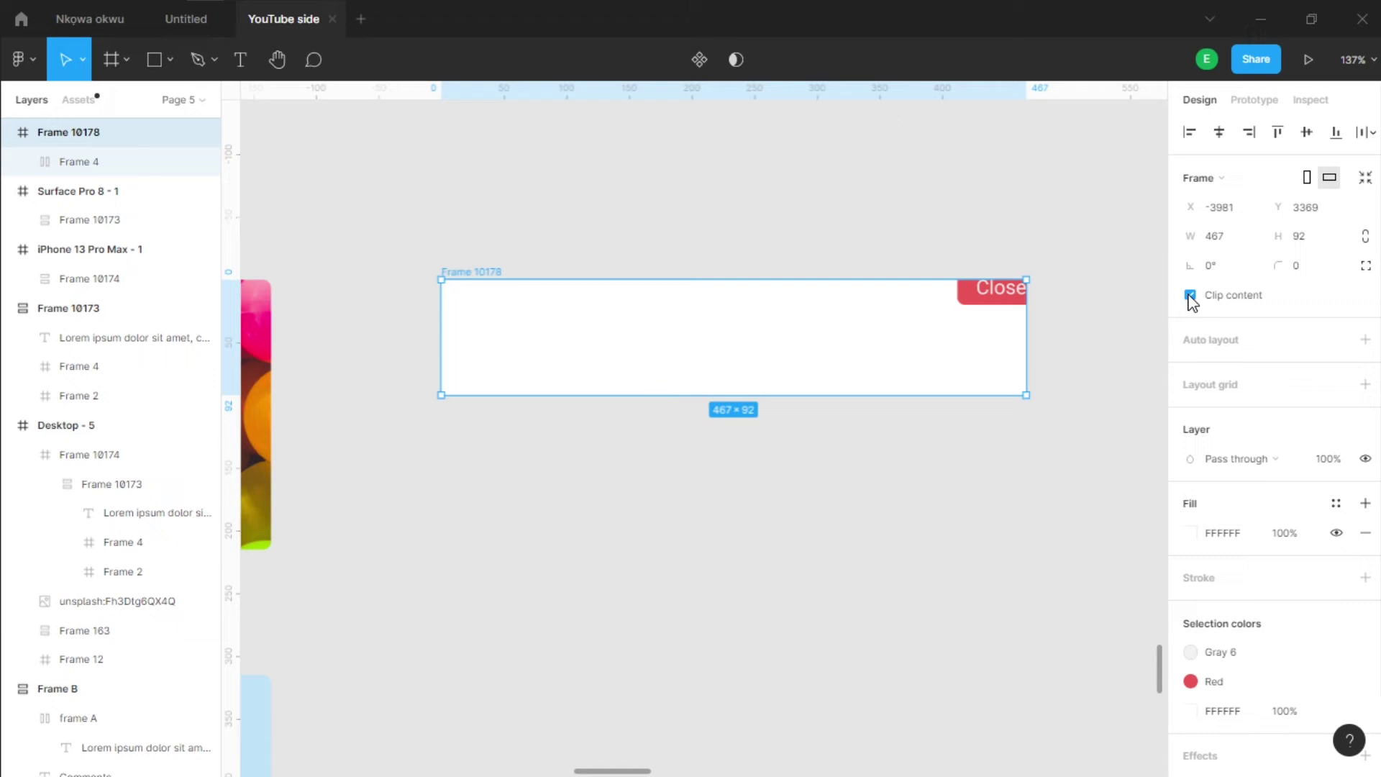
Step: Turn off Clip content on Frame 10178 so that its Close button can overhang the edge
{"action": "left_click", "coordinate": [1190, 295]}
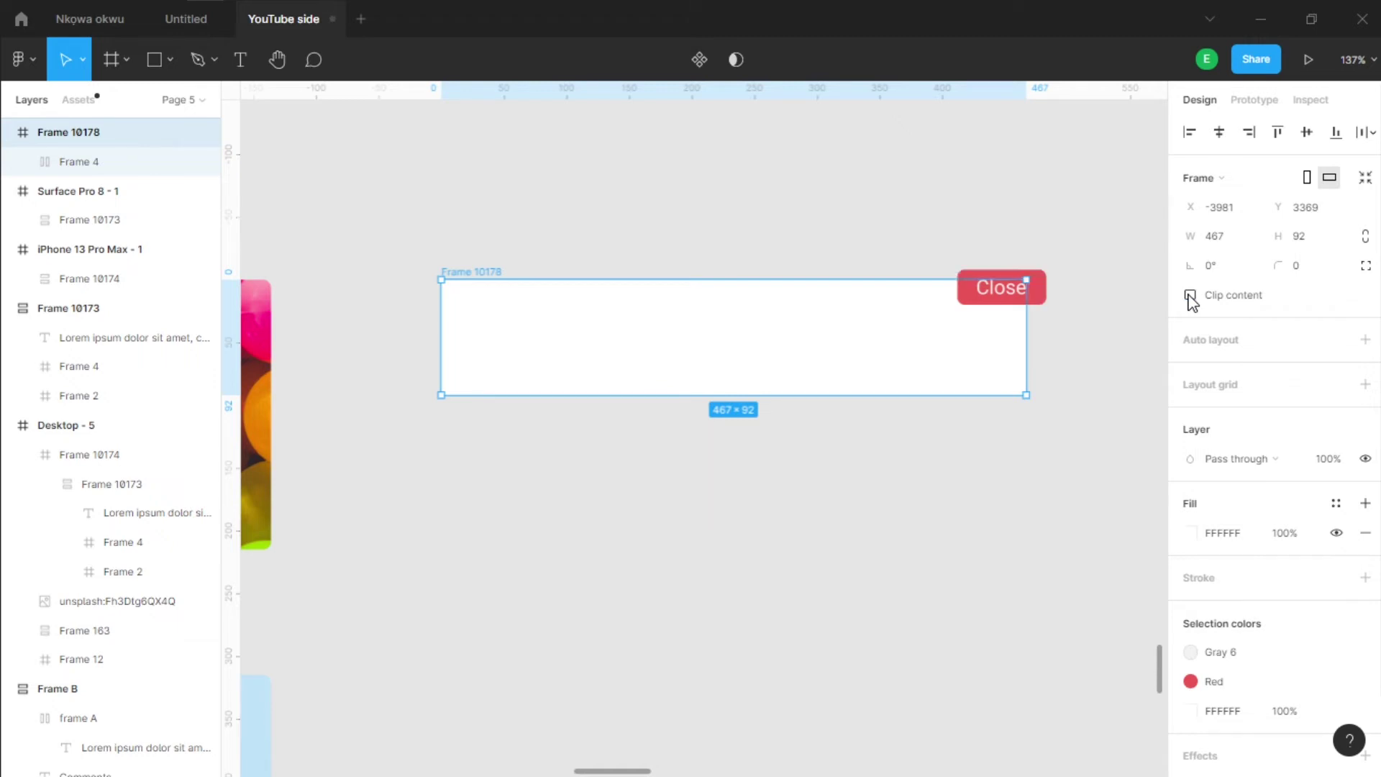
{"action": "left_click", "coordinate": [1018, 536]}
{"action": "left_click", "coordinate": [465, 276]}
{"action": "left_click", "coordinate": [1036, 287]}
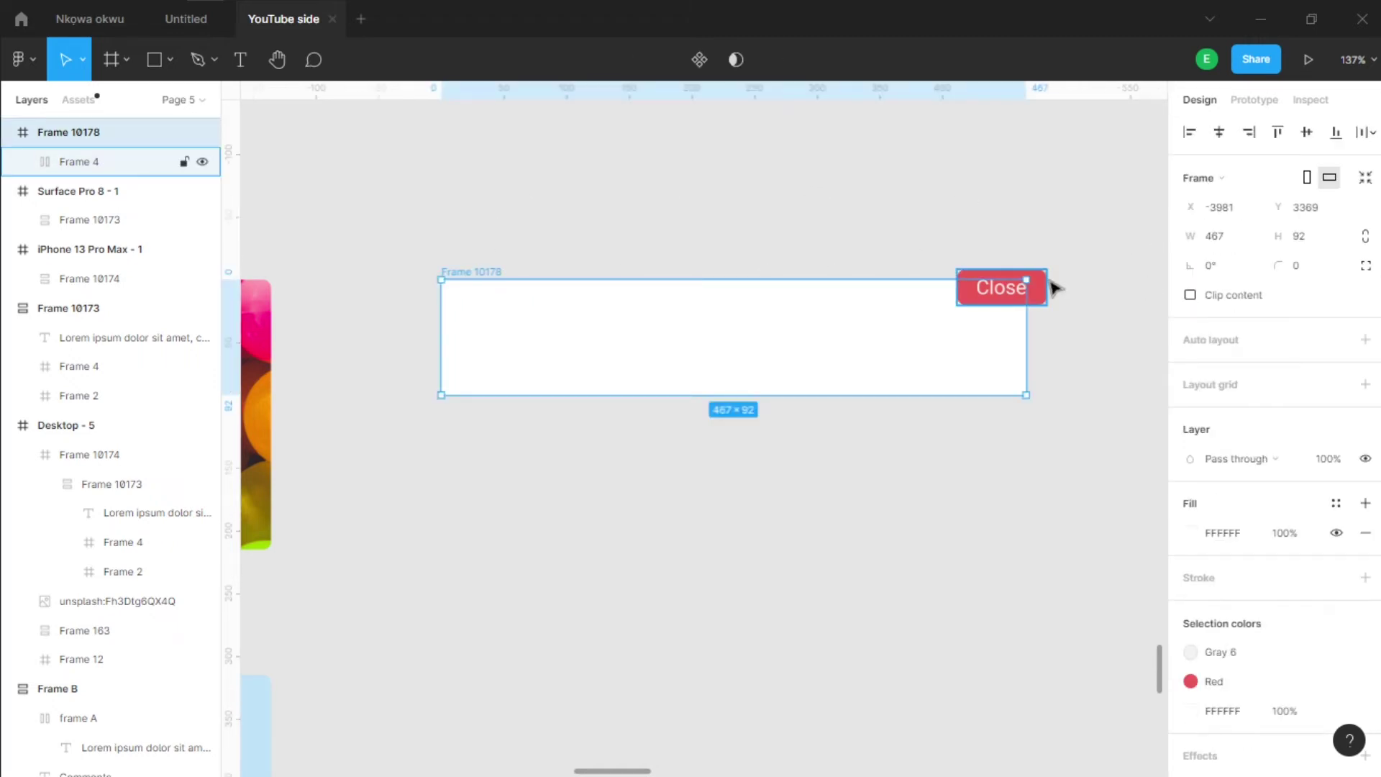
Step: Reposition the Close button inside Frame 10178 at about X 428, Y -14, overhanging the frame's upper right corner
{"action": "scroll", "coordinate": [1050, 289], "scroll_direction": "up", "scroll_amount": 5, "text": "ctrl"}
{"action": "left_click_drag", "start_coordinate": [1013, 289], "coordinate": [972, 274]}
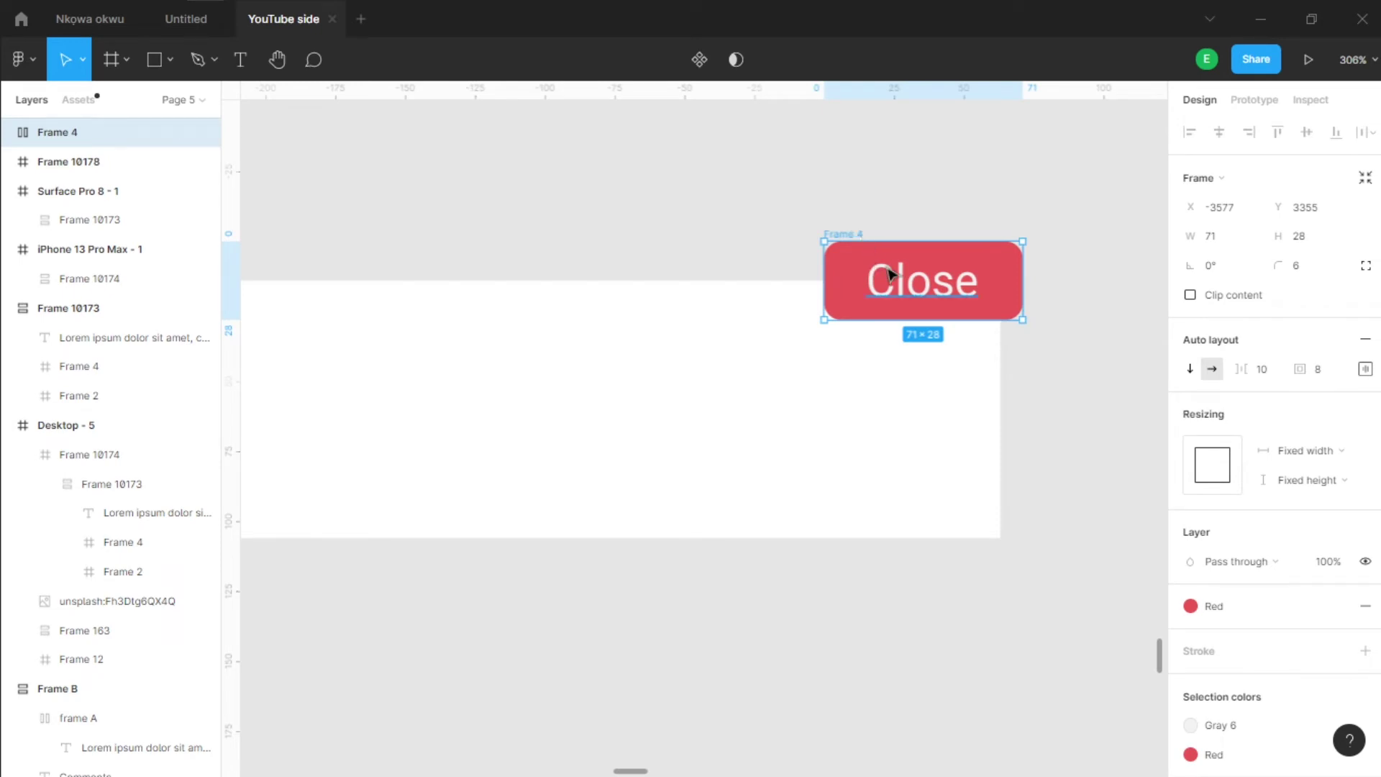
{"action": "left_click_drag", "start_coordinate": [884, 277], "coordinate": [968, 308]}
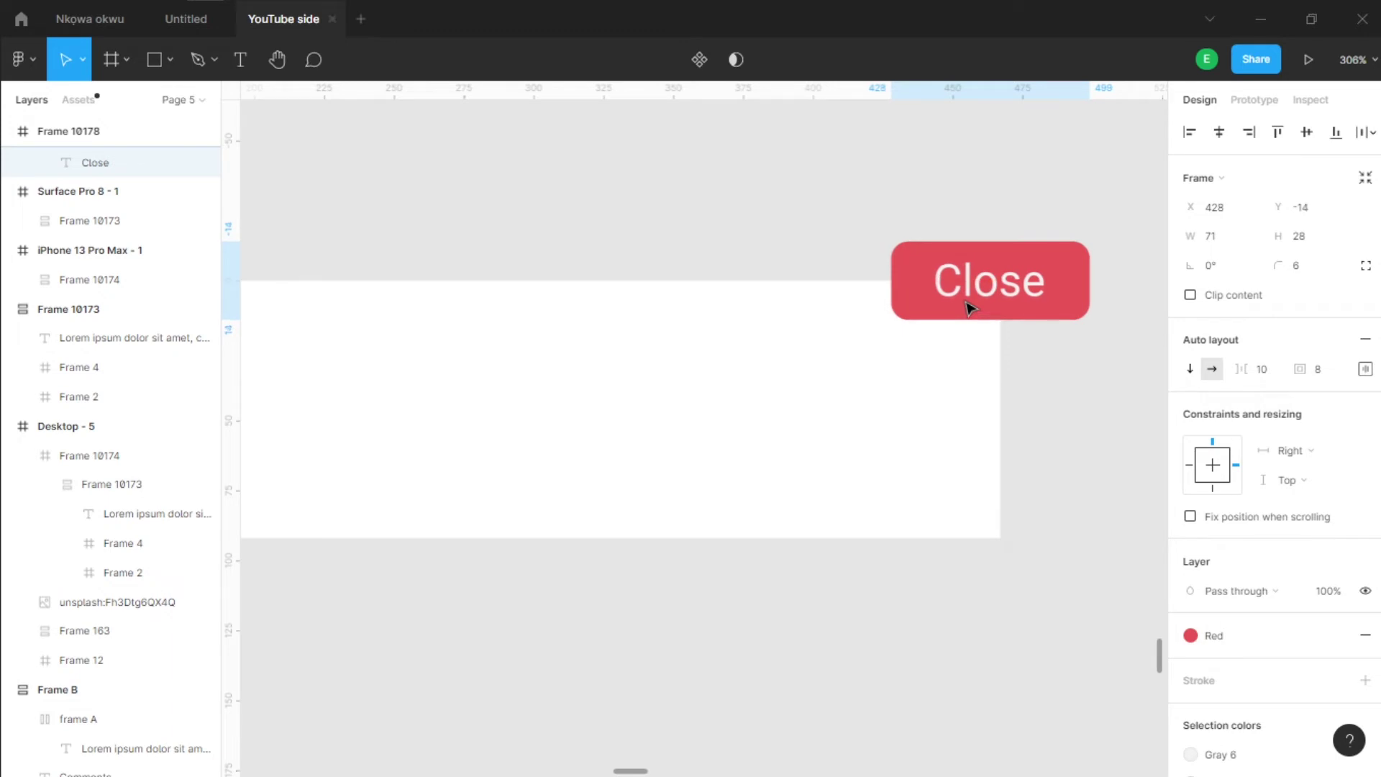
{"action": "scroll", "coordinate": [989, 325], "scroll_direction": "down", "scroll_amount": 10}
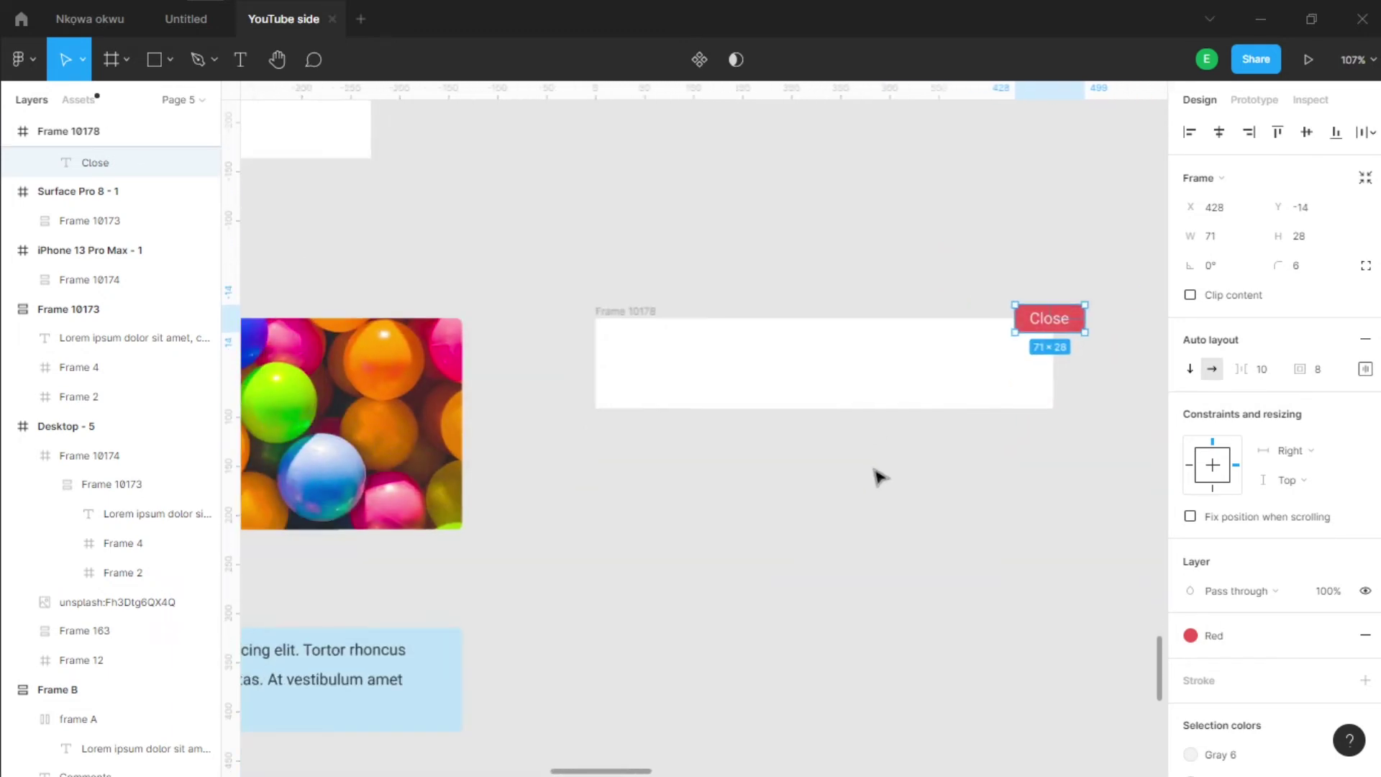
{"action": "left_click", "coordinate": [876, 475]}
Step: Stack Frame 10178, the ball image and Frame B in a column on the empty canvas, roughly left-aligned
{"action": "scroll", "coordinate": [806, 403], "scroll_direction": "down", "scroll_amount": 2}
{"action": "scroll", "coordinate": [823, 401], "scroll_direction": "down", "scroll_amount": 2}
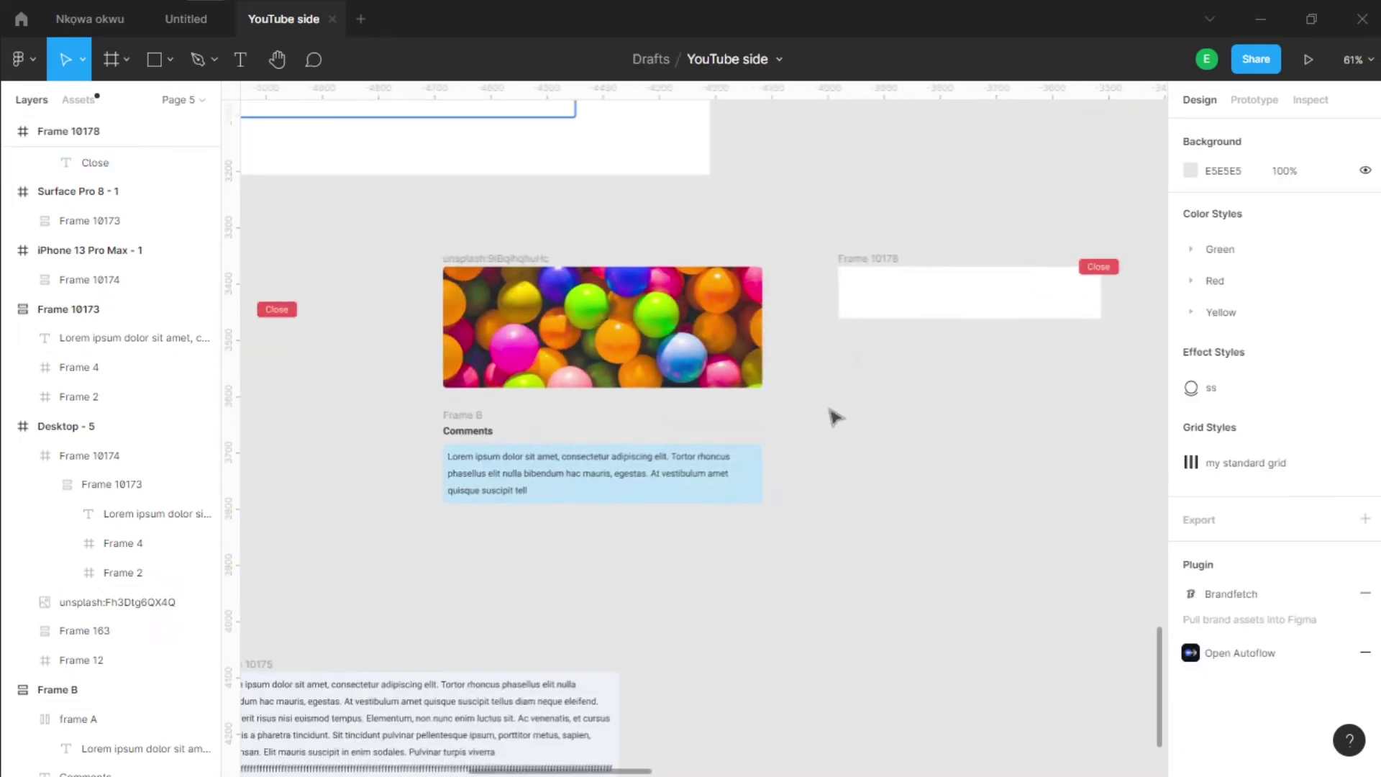
{"action": "left_click_drag", "start_coordinate": [861, 257], "coordinate": [900, 215]}
{"action": "scroll", "coordinate": [648, 376], "scroll_direction": "right", "scroll_amount": 3}
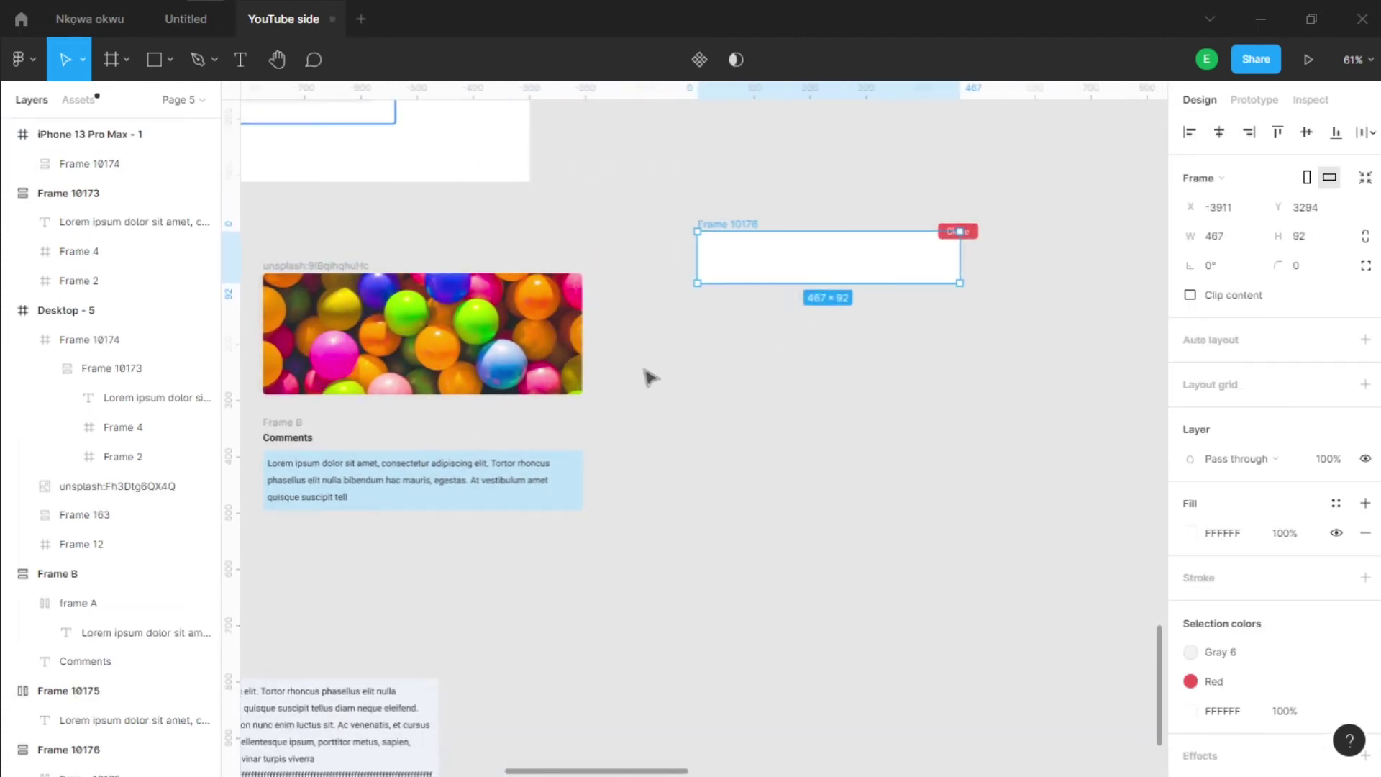
{"action": "left_click_drag", "start_coordinate": [310, 265], "coordinate": [749, 306]}
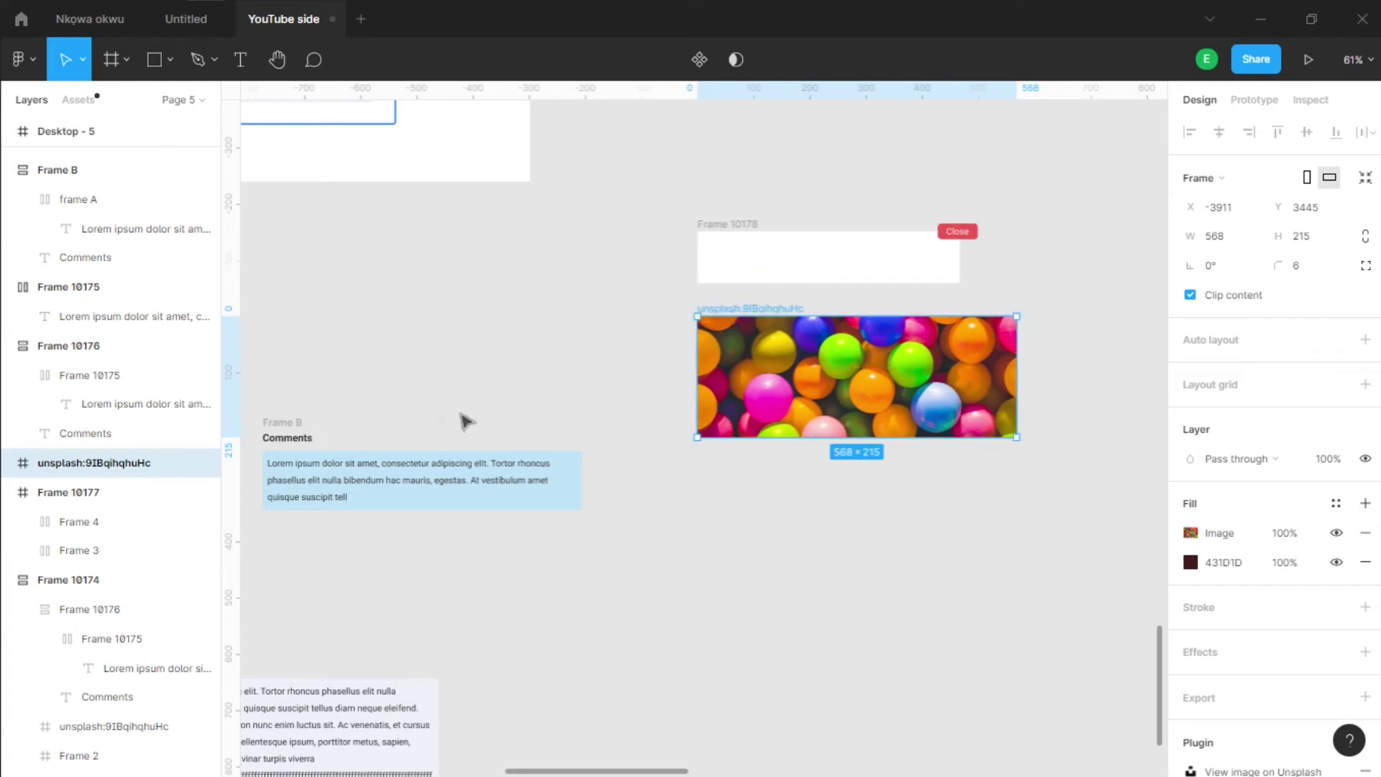
{"action": "left_click_drag", "start_coordinate": [287, 423], "coordinate": [833, 474]}
{"action": "scroll", "coordinate": [720, 446], "scroll_direction": "right", "scroll_amount": 3}
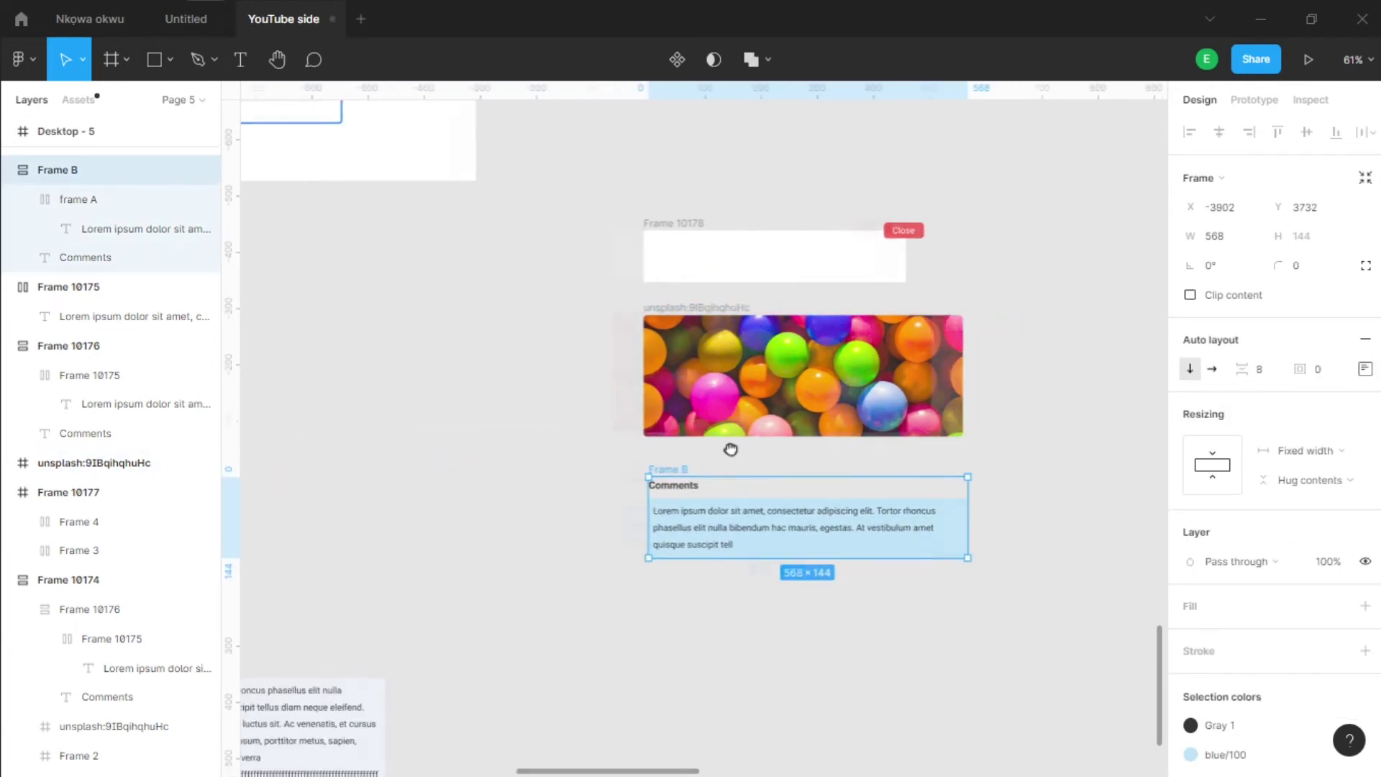
Step: Wrap the white header frame, the ball image and Frame B together in a vertical auto-layout frame
{"action": "left_click_drag", "start_coordinate": [551, 171], "coordinate": [997, 603]}
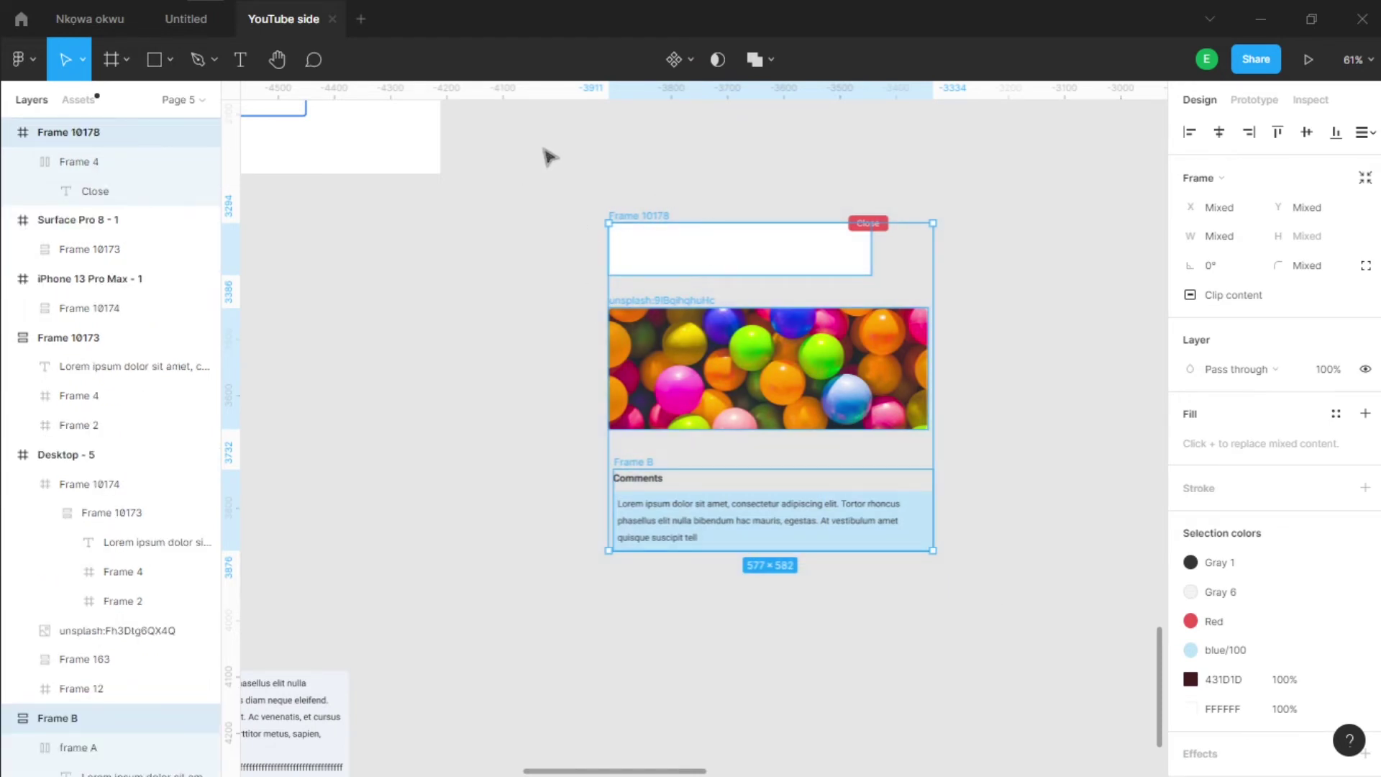
{"action": "left_click_drag", "start_coordinate": [552, 162], "coordinate": [982, 607]}
{"action": "key", "text": "shift+a"}
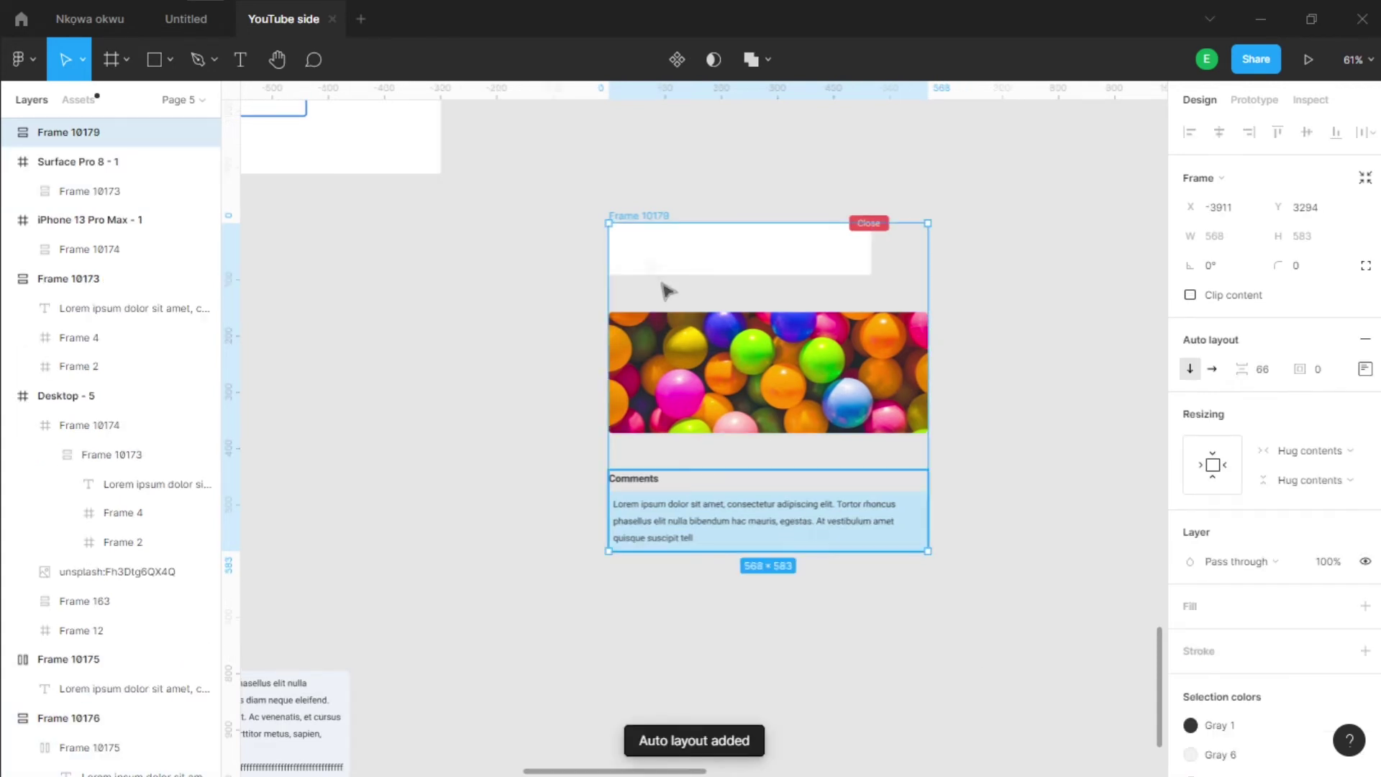
Step: Rename the new auto-layout frame as Frame C
{"action": "scroll", "coordinate": [651, 218], "scroll_direction": "up", "scroll_amount": 3}
{"action": "key", "text": "Escape"}
{"action": "left_click", "coordinate": [636, 228]}
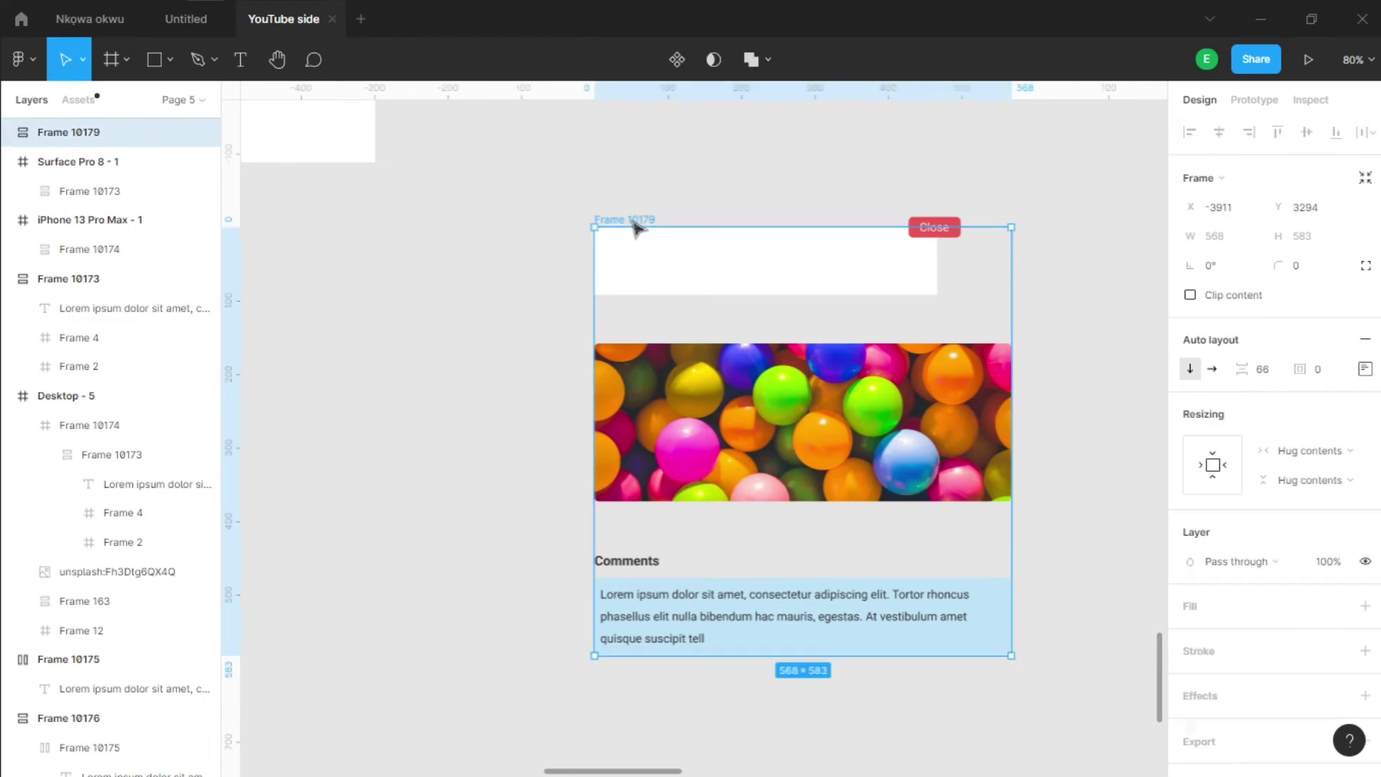
{"action": "double_click", "coordinate": [630, 220]}
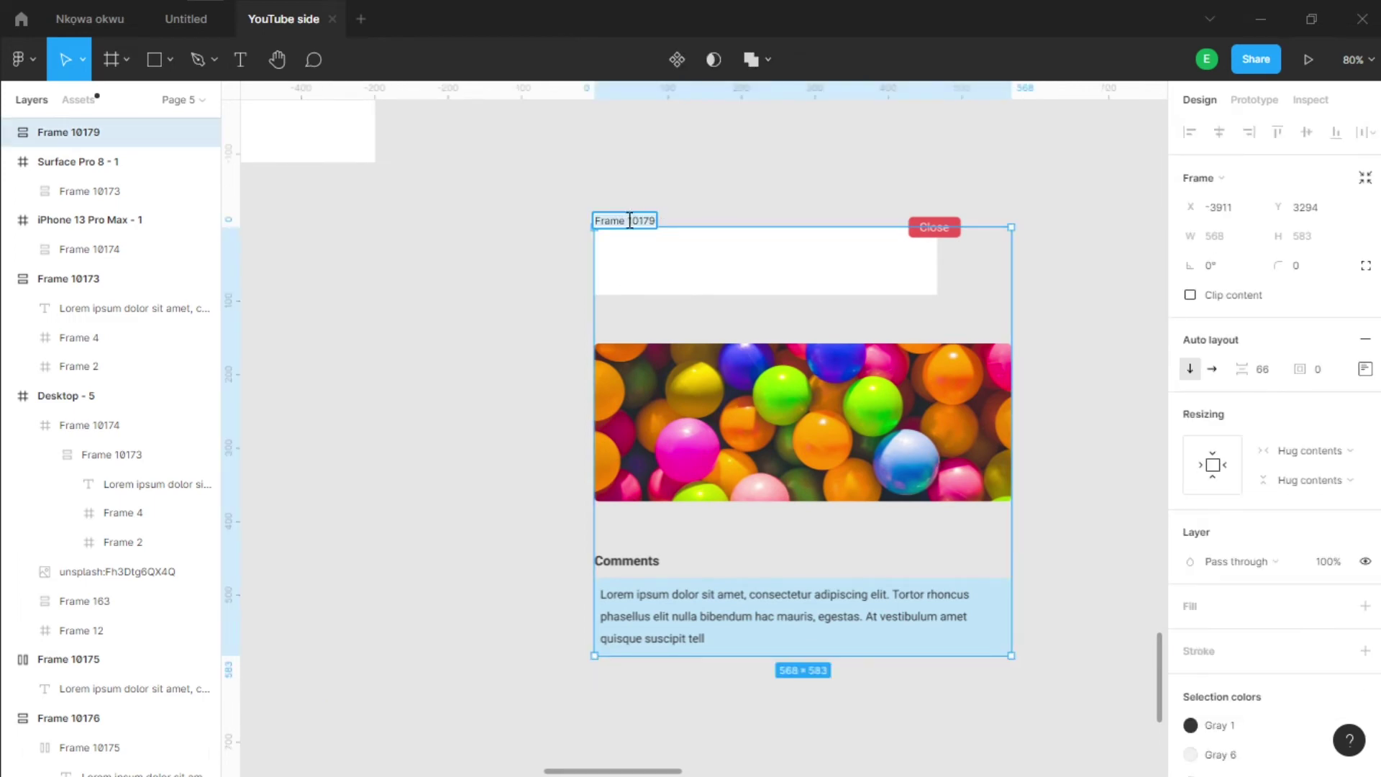
{"action": "left_click", "coordinate": [631, 220]}
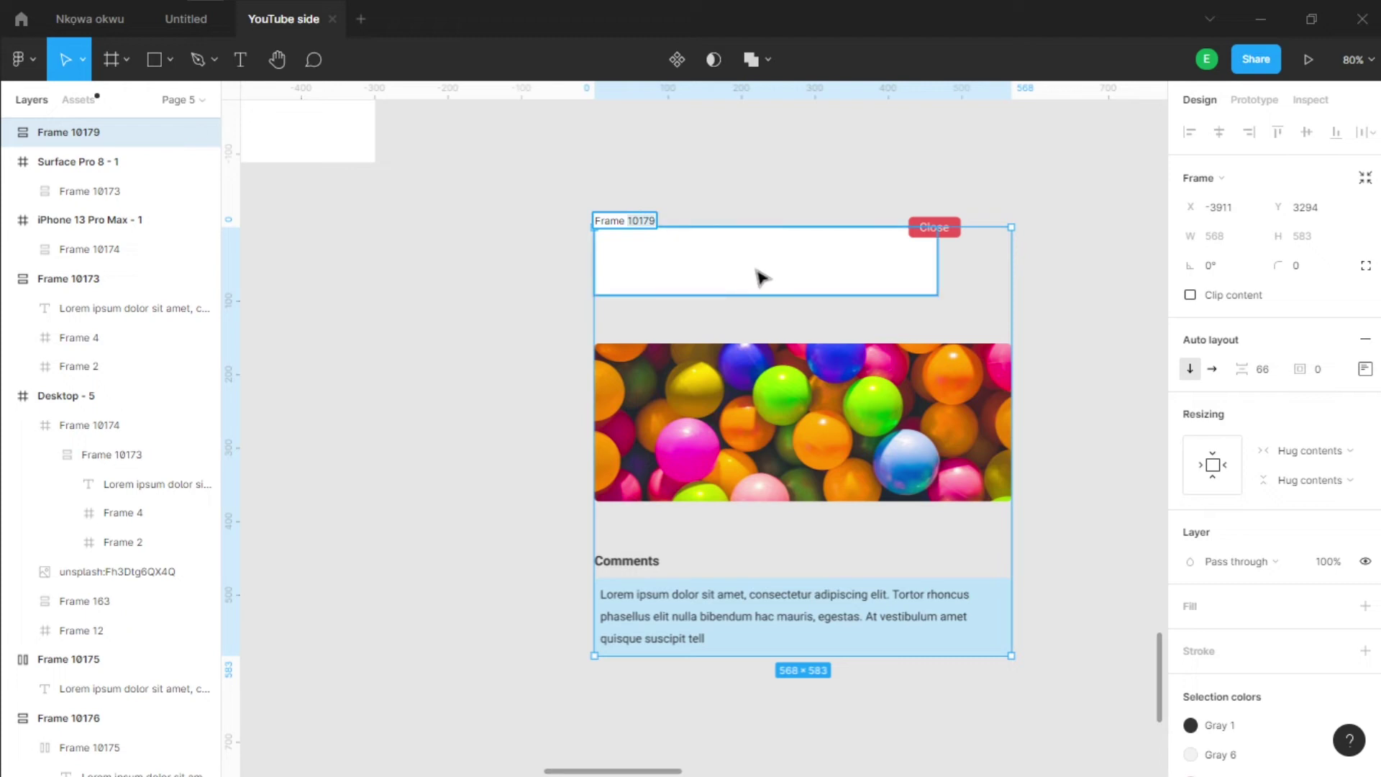
{"action": "type", "text": "c"}
{"action": "key", "text": "BackSpace"}
{"action": "type", "text": "C"}
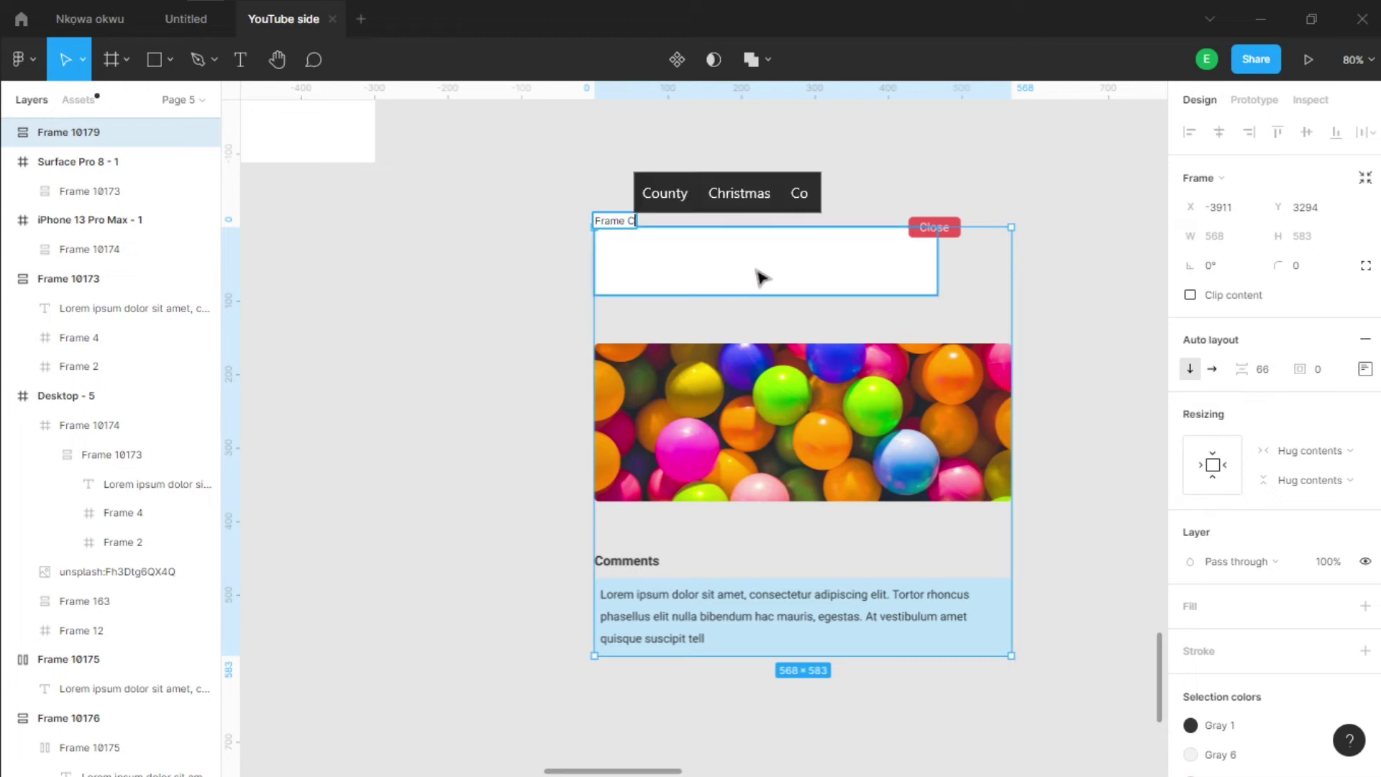
{"action": "key", "text": "Return"}
{"action": "left_click", "coordinate": [509, 246]}
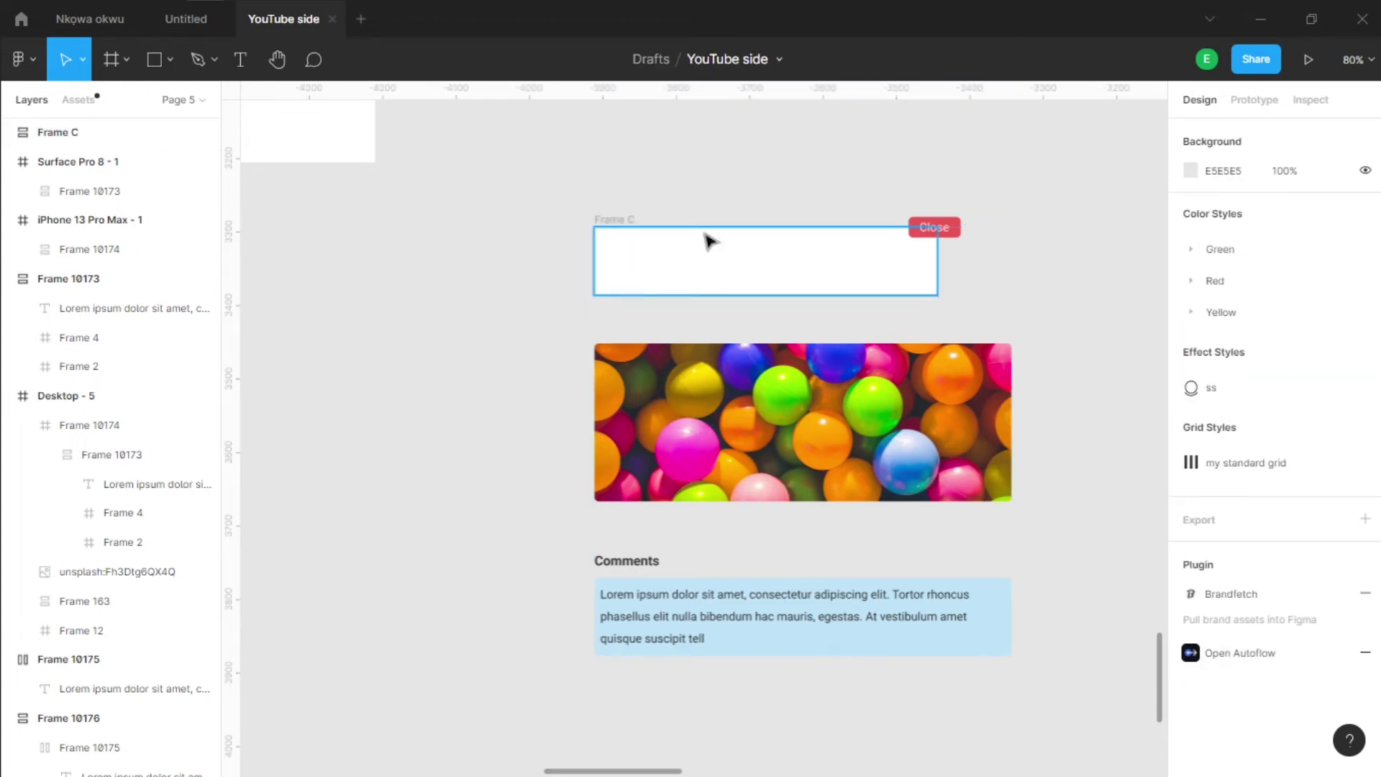
Step: Set the white header frame's width to Fill container inside Frame C and reduce its height to about 61 px
{"action": "left_click", "coordinate": [709, 239]}
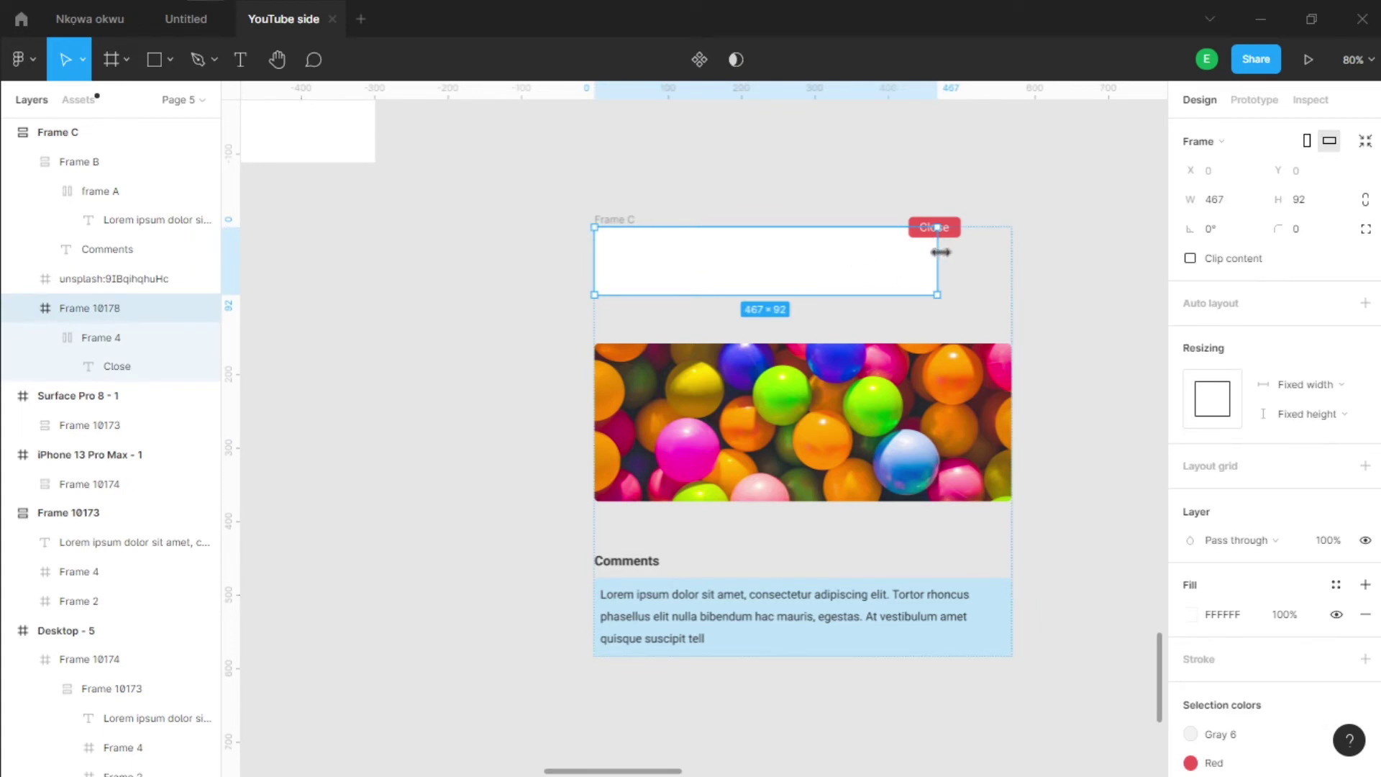
{"action": "left_click_drag", "start_coordinate": [941, 252], "coordinate": [963, 252]}
{"action": "left_click", "coordinate": [1305, 384]}
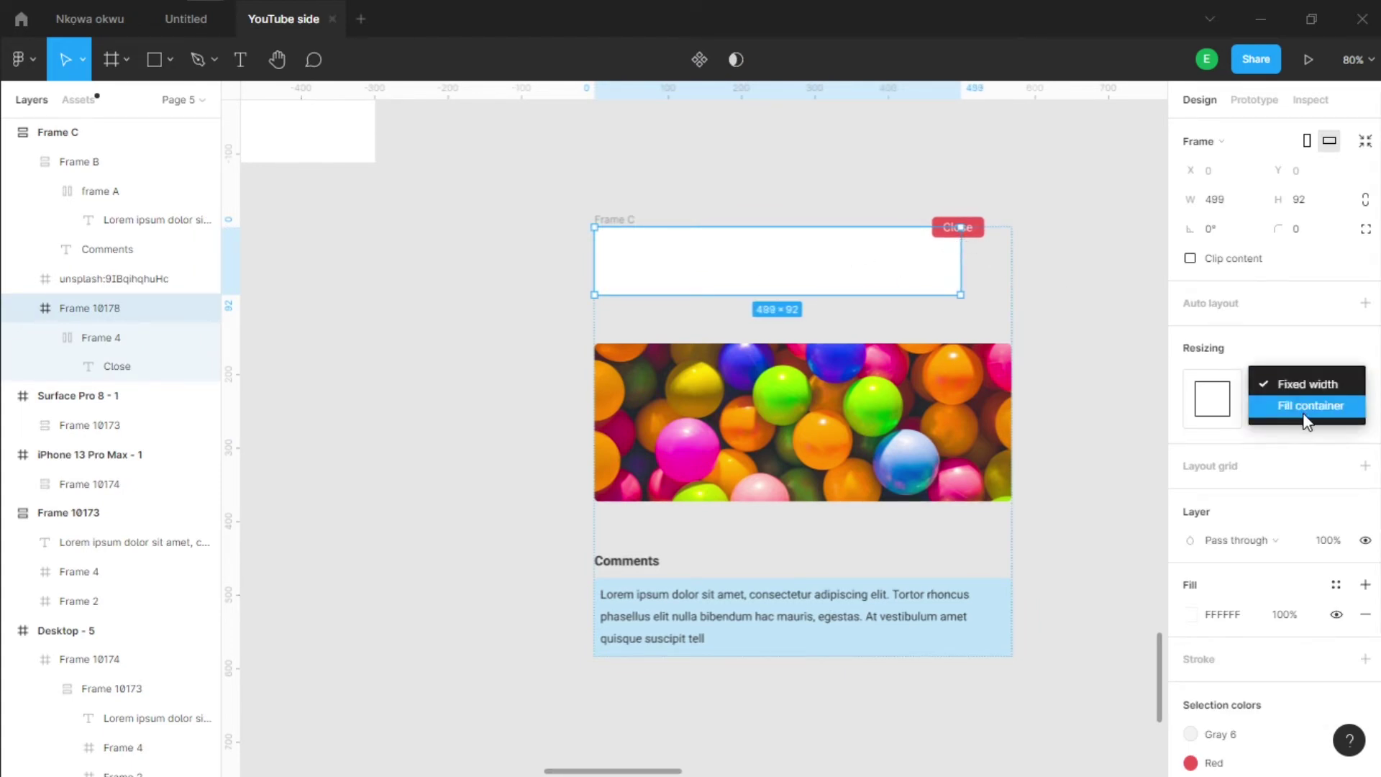
{"action": "left_click", "coordinate": [1305, 407]}
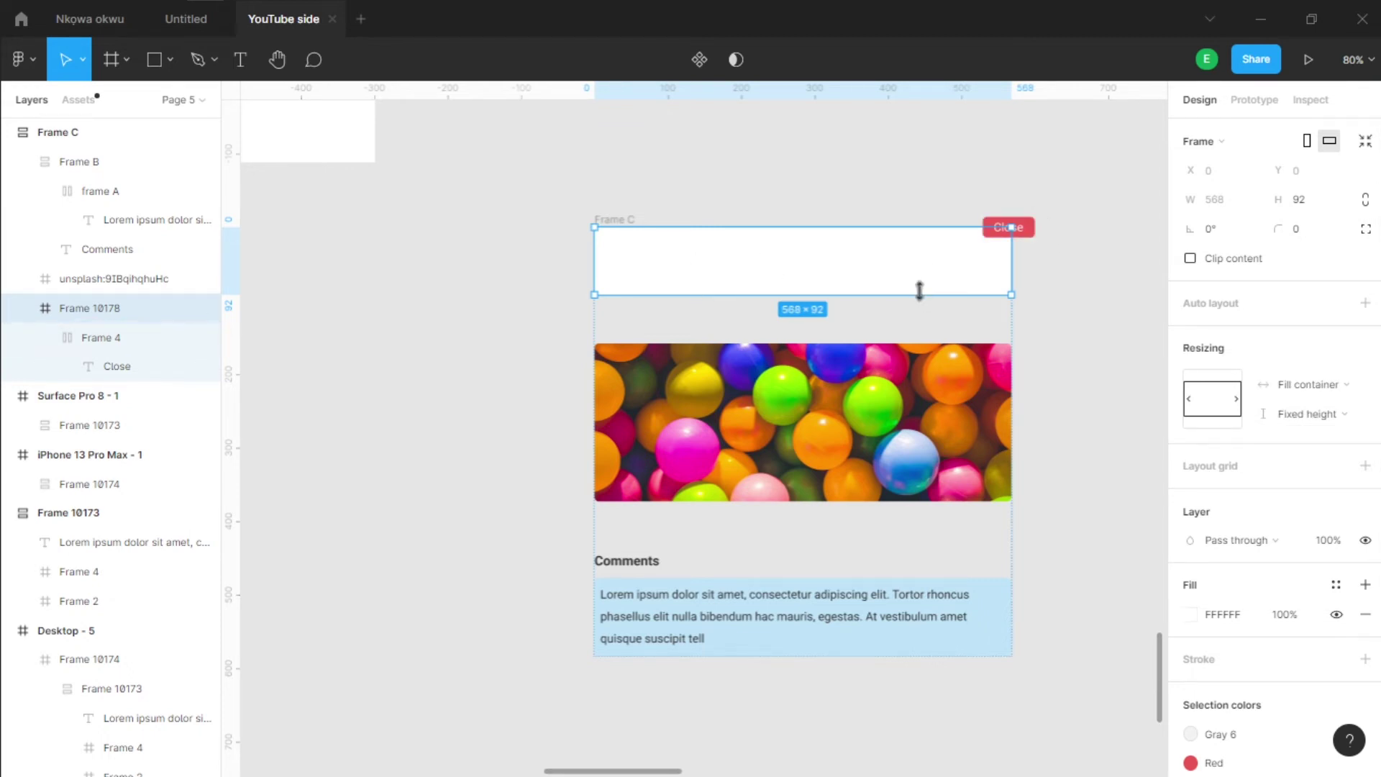
{"action": "left_click_drag", "start_coordinate": [920, 290], "coordinate": [908, 272]}
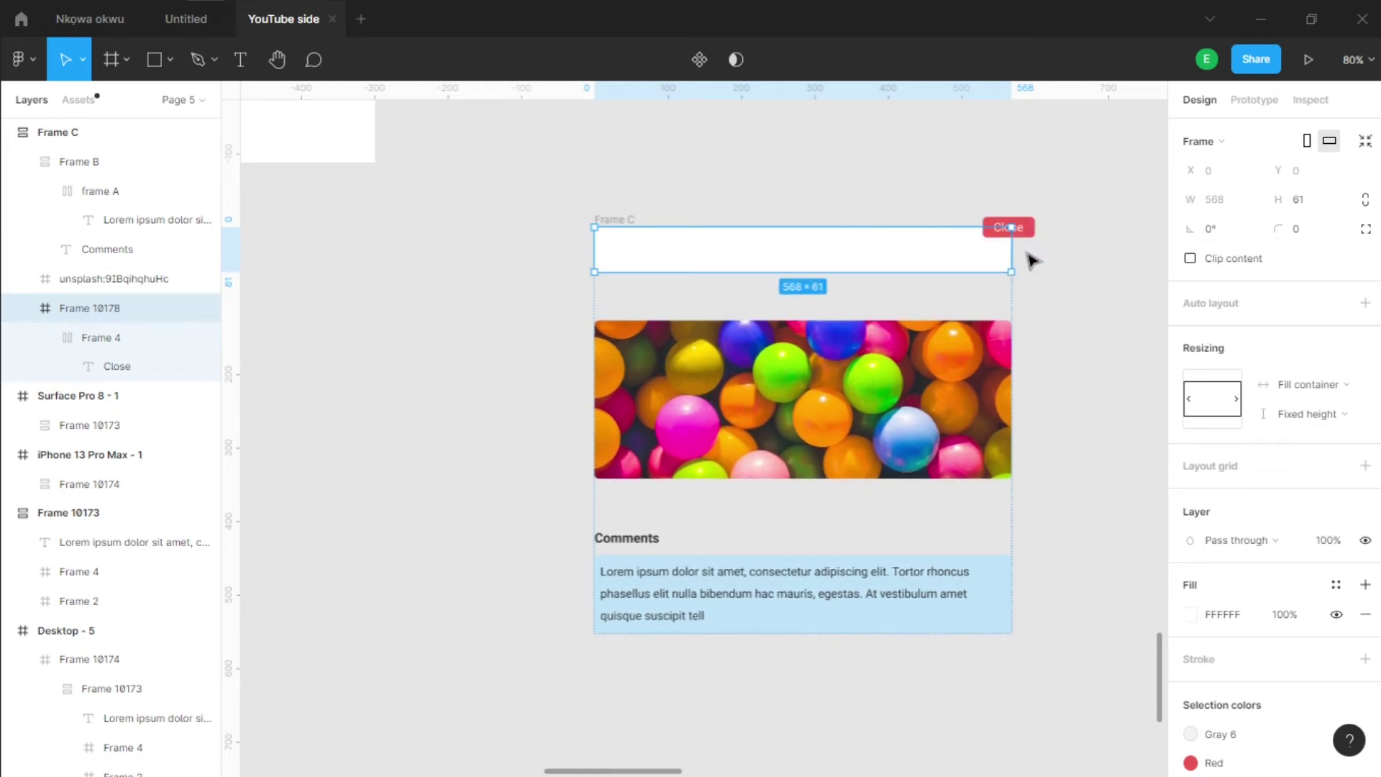
Step: Toggle Clip content on and off for the header frame to demonstrate its effect on the Close button
{"action": "left_click", "coordinate": [1188, 259]}
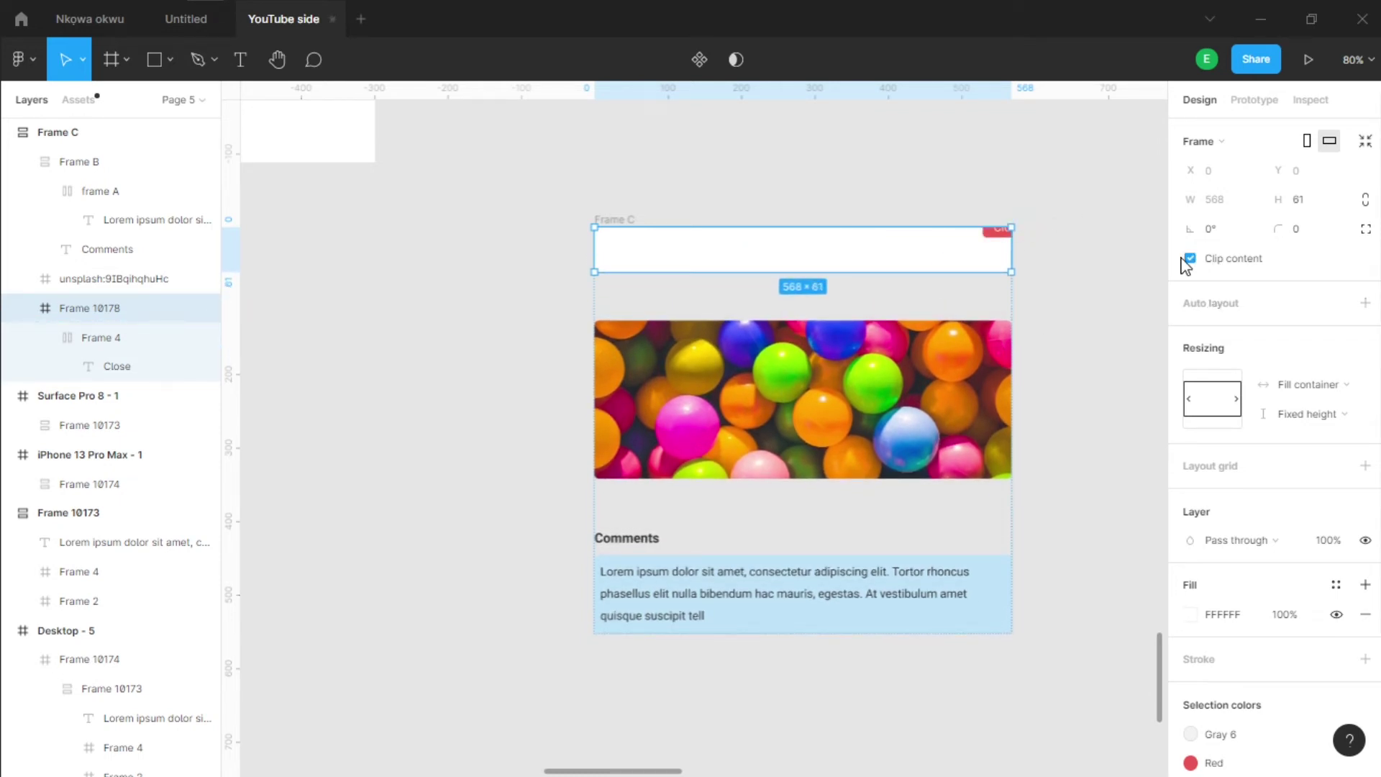
{"action": "left_click", "coordinate": [1187, 260]}
{"action": "left_click", "coordinate": [1188, 259]}
{"action": "left_click", "coordinate": [1188, 259]}
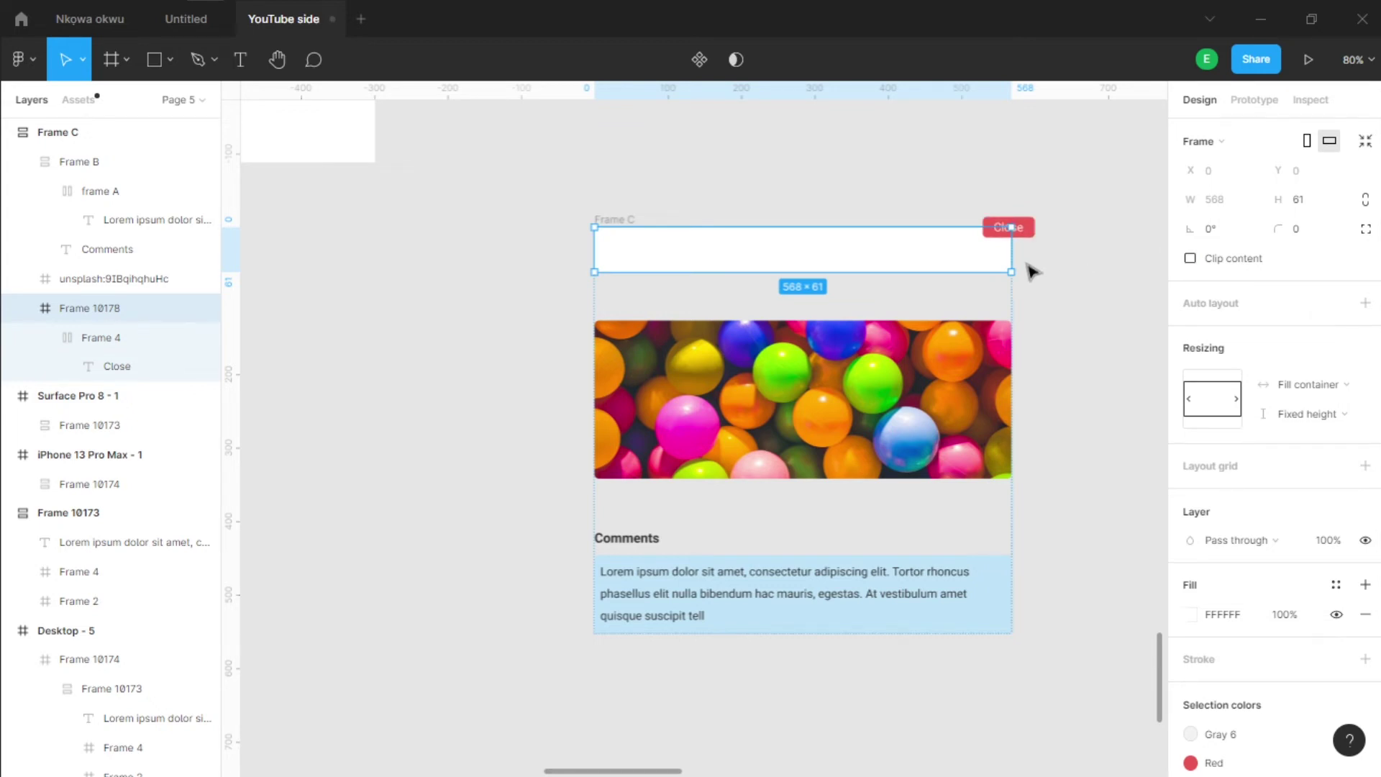
Step: Fine-tune the white header frame's height to 60 px
{"action": "left_click", "coordinate": [1034, 272]}
{"action": "left_click", "coordinate": [863, 257]}
{"action": "mouse_move", "coordinate": [890, 276]}
{"action": "left_mouse_down"}
{"action": "mouse_move", "coordinate": [907, 265]}
{"action": "mouse_move", "coordinate": [907, 277]}
{"action": "left_mouse_up"}
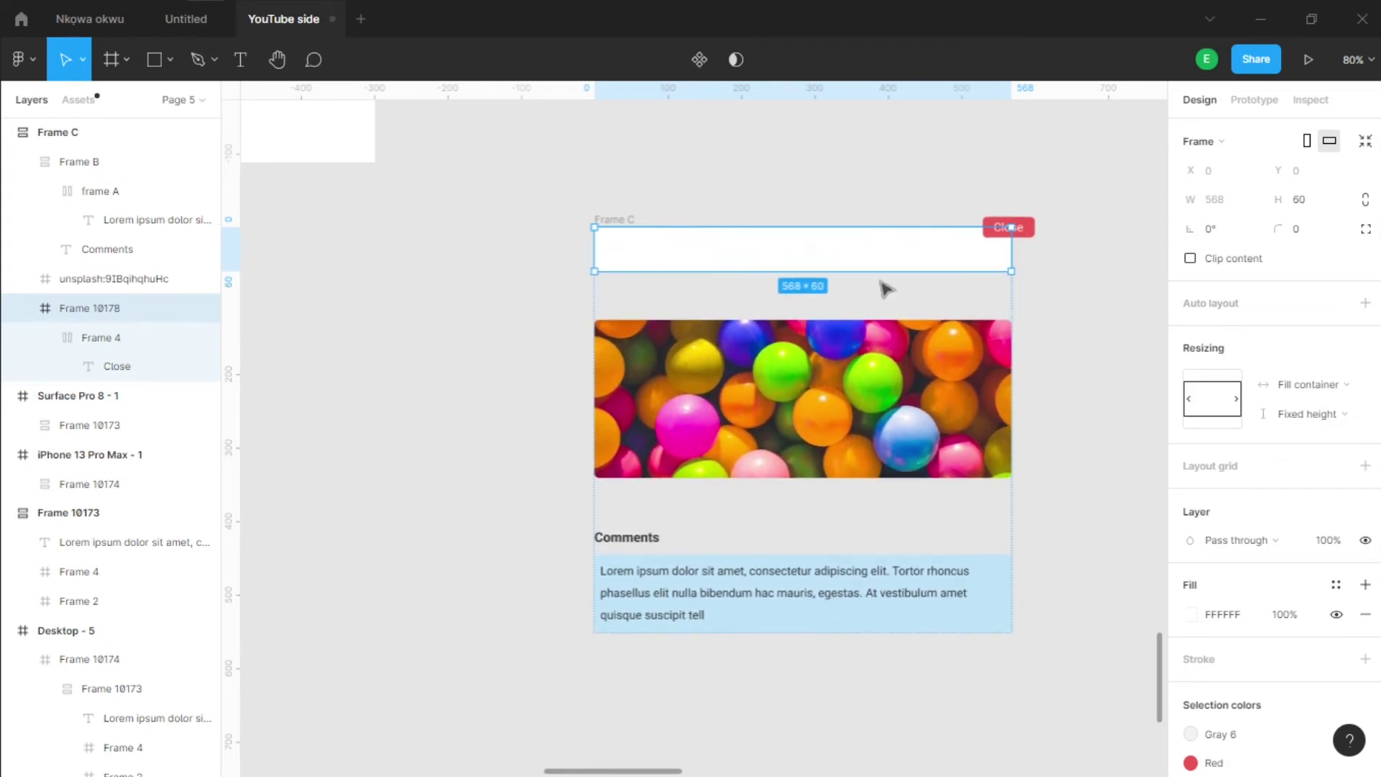
Step: Try centred alignment on Frame C's auto-layout contents and set them back to left alignment
{"action": "left_click", "coordinate": [626, 191]}
{"action": "left_click", "coordinate": [616, 220]}
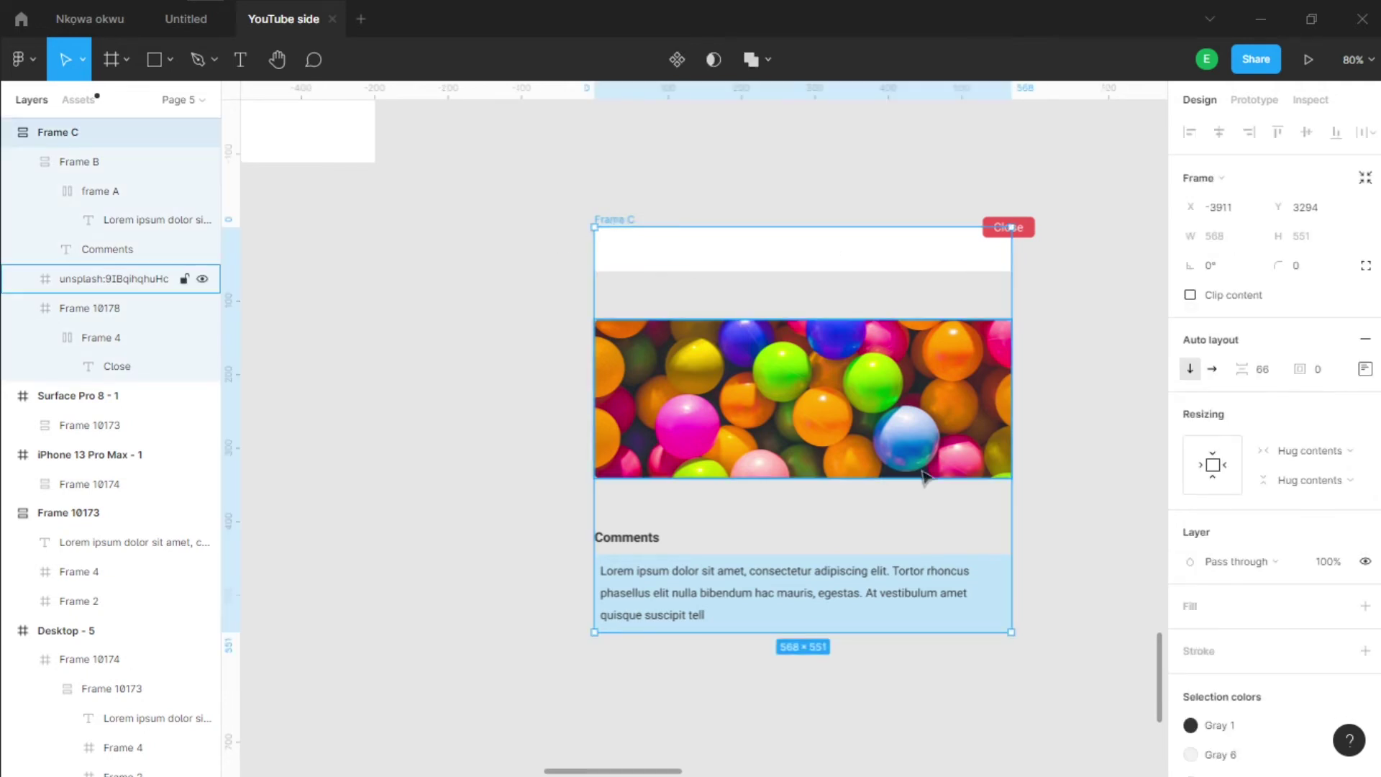
{"action": "left_click", "coordinate": [1364, 370]}
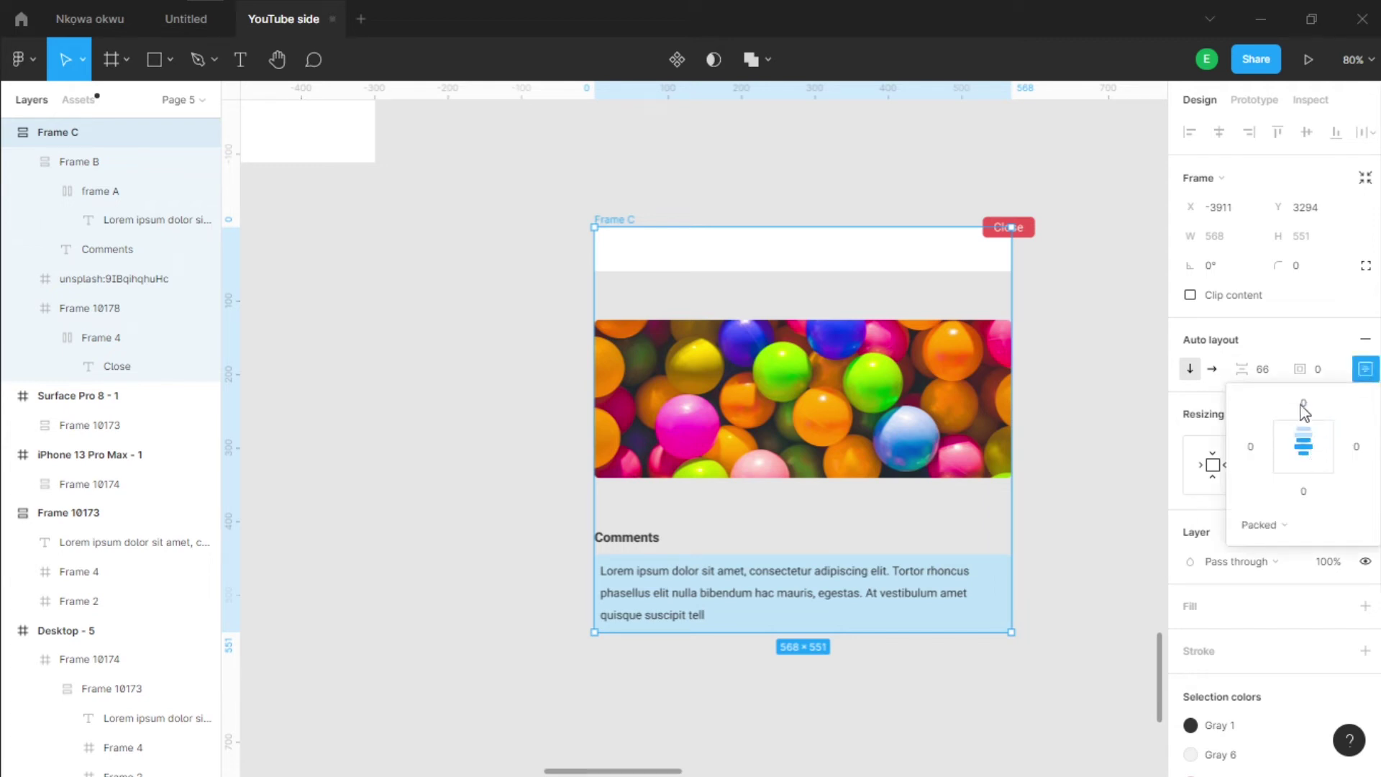
{"action": "left_click", "coordinate": [1306, 436]}
{"action": "left_click", "coordinate": [1286, 438]}
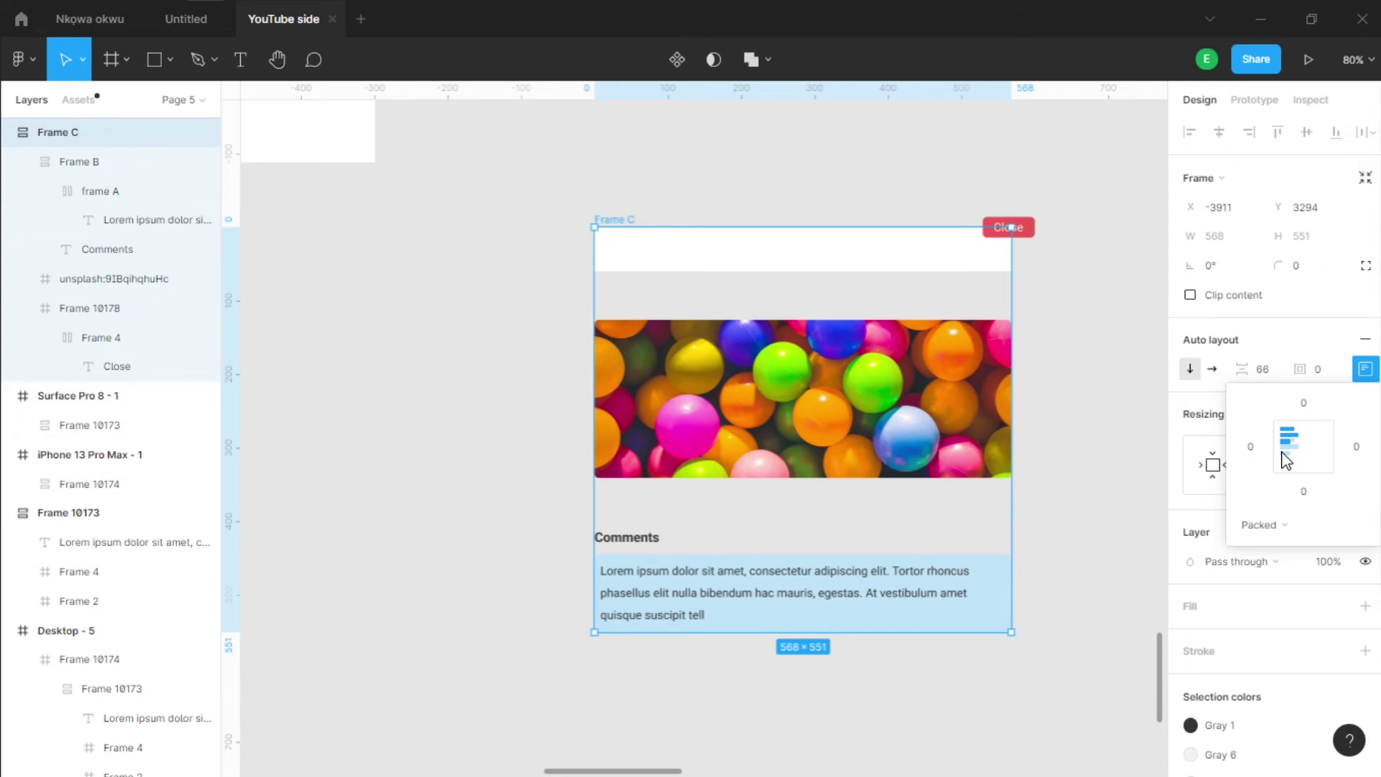
{"action": "left_click", "coordinate": [1287, 453]}
Step: Set the auto-layout padding on all sides of Frame C to 24
{"action": "left_click", "coordinate": [1323, 369]}
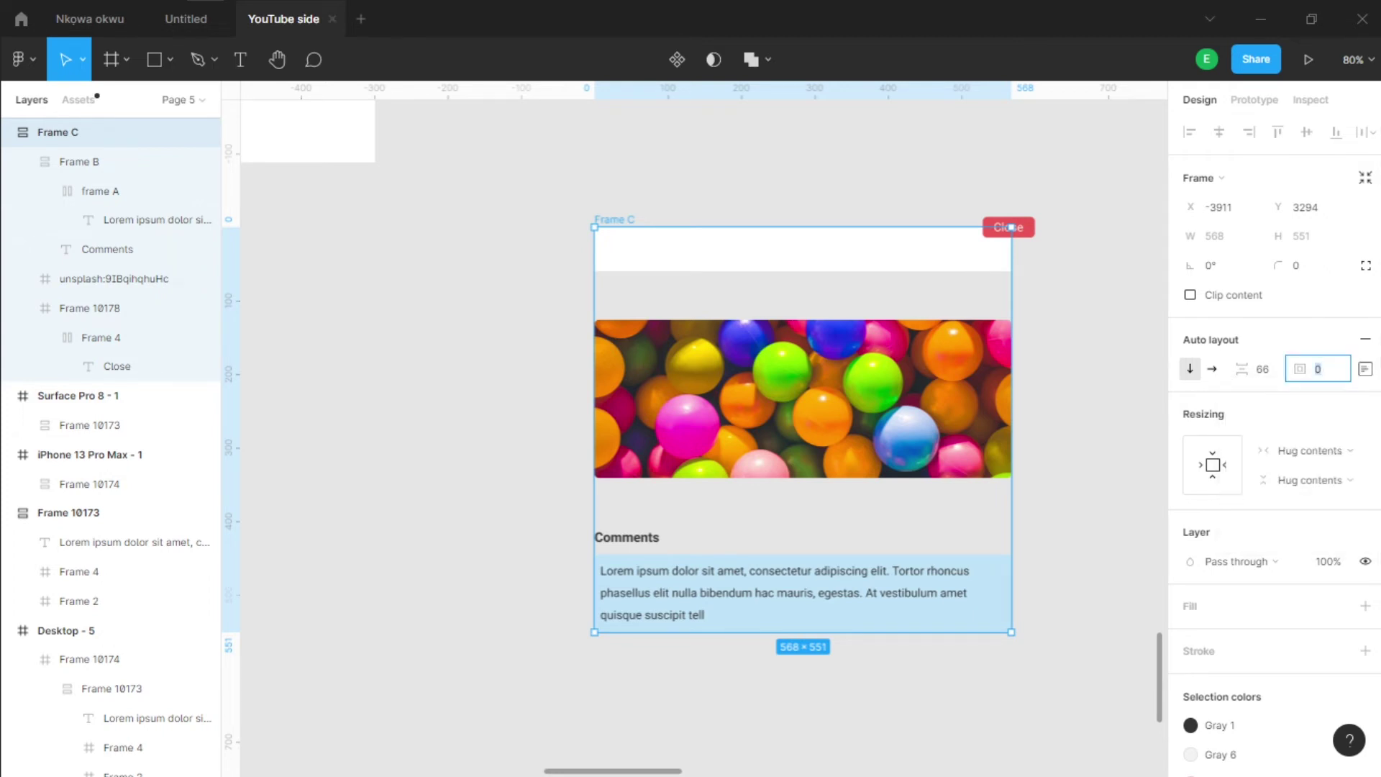
{"action": "type", "text": "24"}
{"action": "key", "text": "Return"}
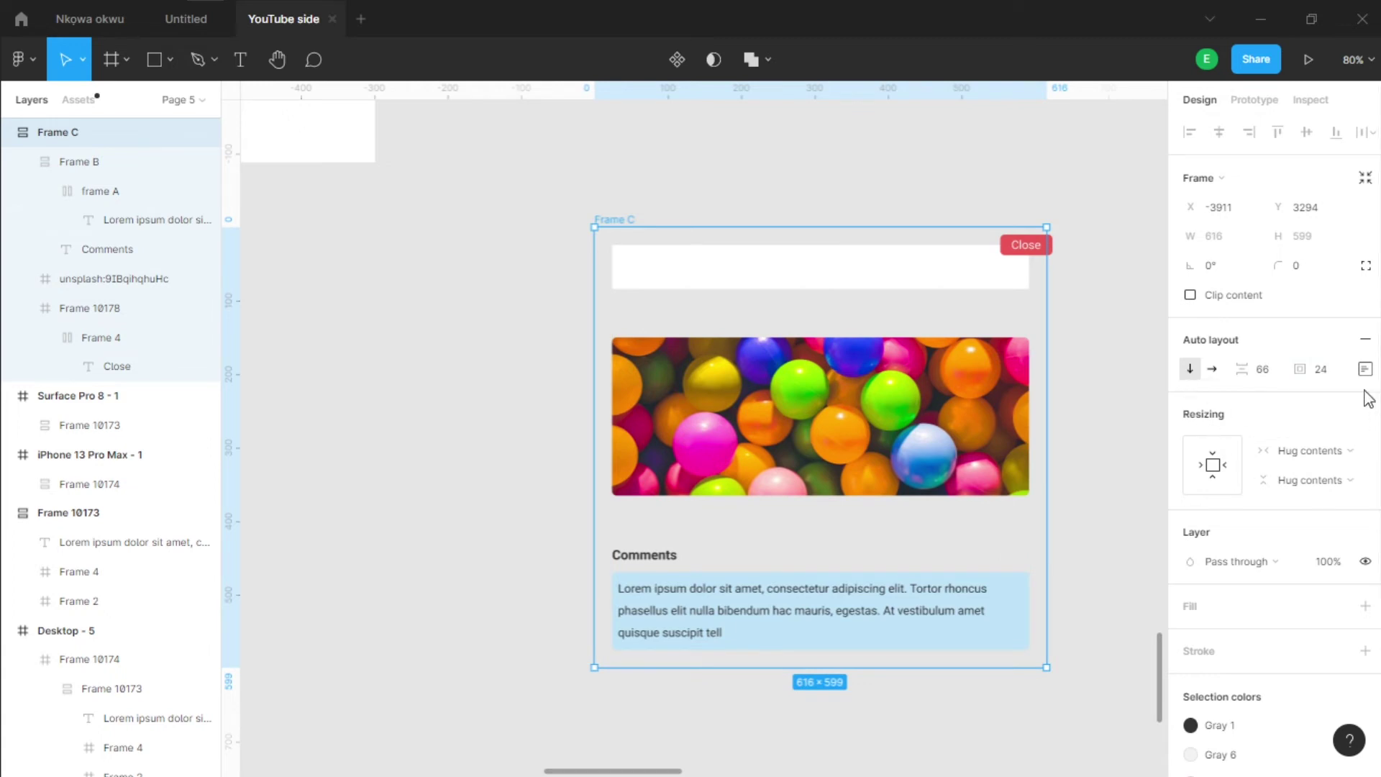
{"action": "left_click", "coordinate": [1365, 369]}
{"action": "left_click", "coordinate": [912, 261]}
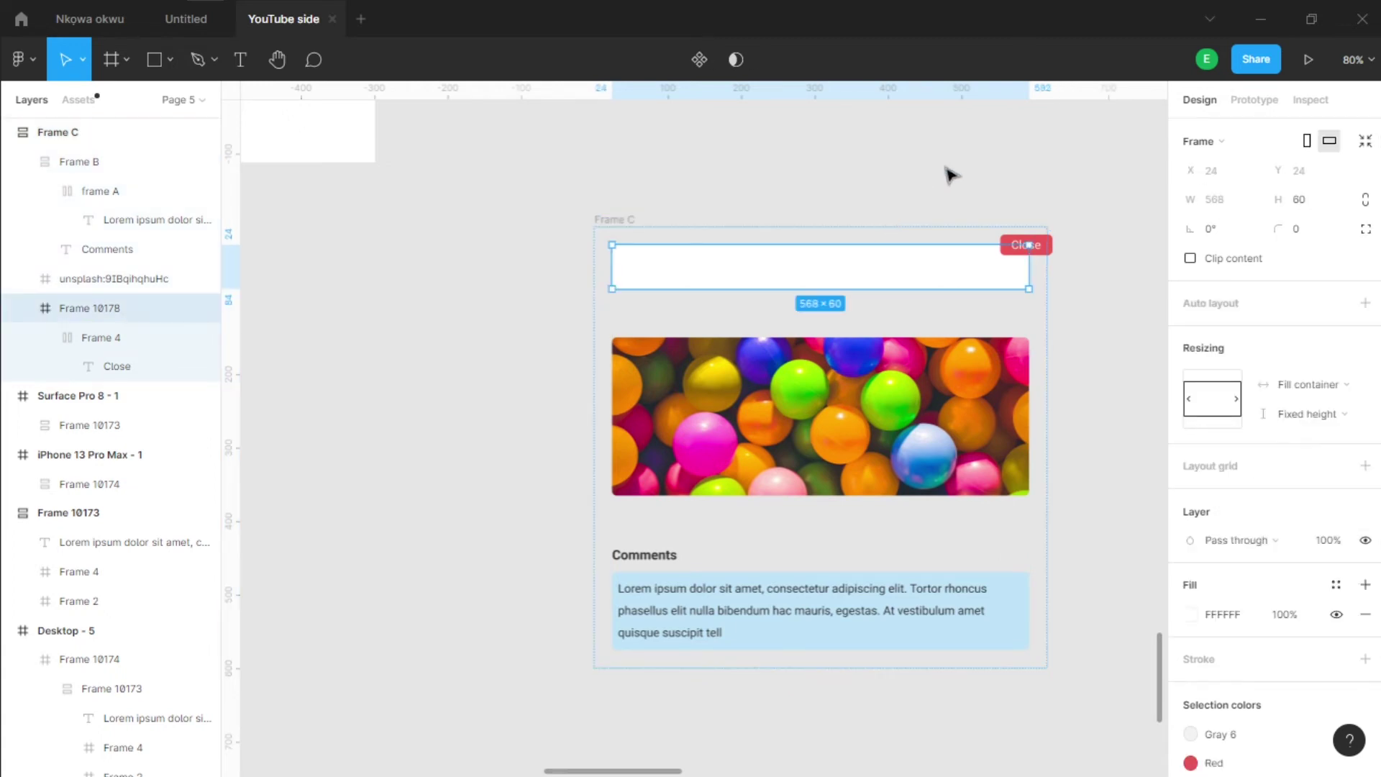
Step: Examine the finished reference card, Frame 10174, for the placement of its Close button and the spacing above its image
{"action": "scroll", "coordinate": [947, 176], "scroll_direction": "down", "scroll_amount": 5}
{"action": "scroll", "coordinate": [590, 281], "scroll_direction": "left", "scroll_amount": 5}
{"action": "scroll", "coordinate": [590, 281], "scroll_direction": "down", "scroll_amount": 2}
{"action": "scroll", "coordinate": [532, 171], "scroll_direction": "up", "scroll_amount": 5}
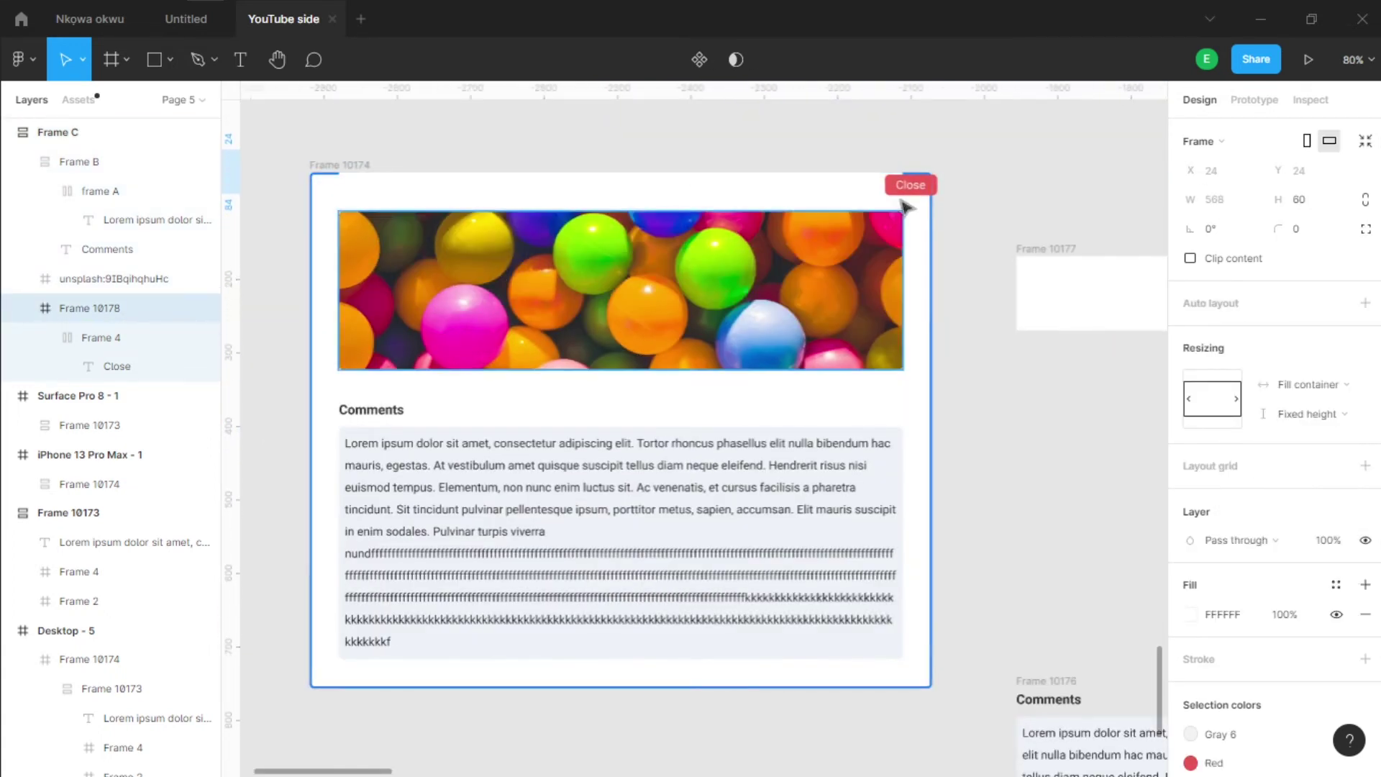
{"action": "scroll", "coordinate": [752, 170], "scroll_direction": "down", "scroll_amount": 4}
{"action": "scroll", "coordinate": [969, 253], "scroll_direction": "right", "scroll_amount": 5}
{"action": "scroll", "coordinate": [899, 279], "scroll_direction": "right", "scroll_amount": 5}
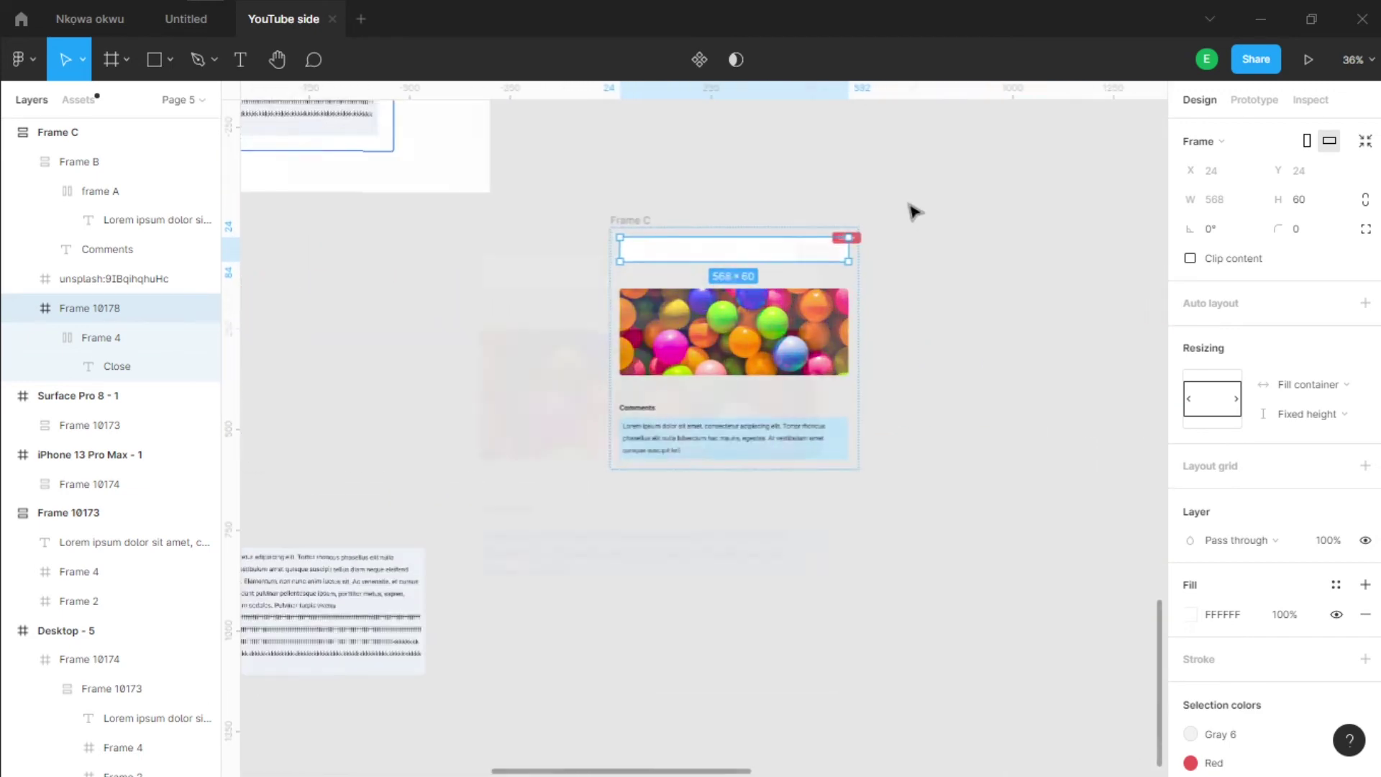
{"action": "scroll", "coordinate": [913, 210], "scroll_direction": "up", "scroll_amount": 5}
Step: Set only Frame C's top padding to 0
{"action": "left_click", "coordinate": [357, 245]}
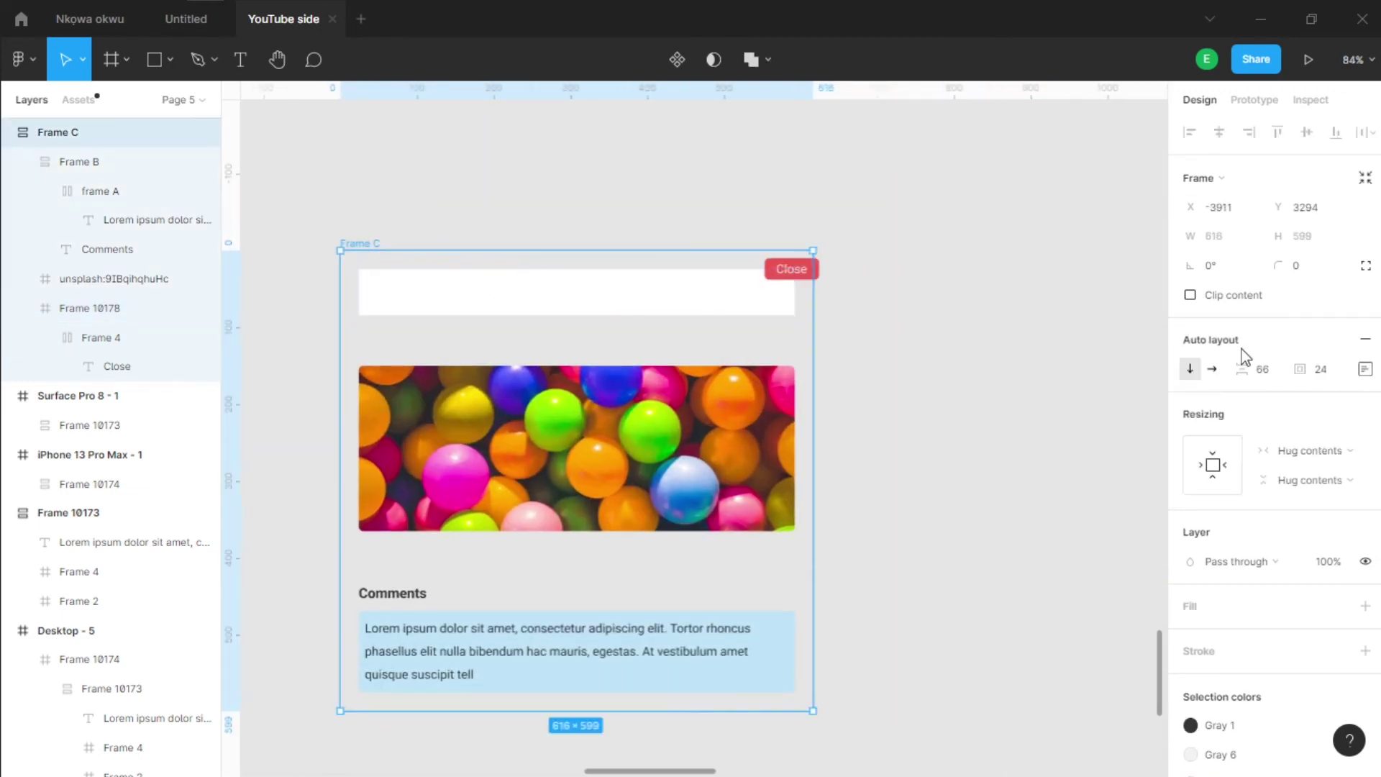
{"action": "left_click", "coordinate": [1365, 369]}
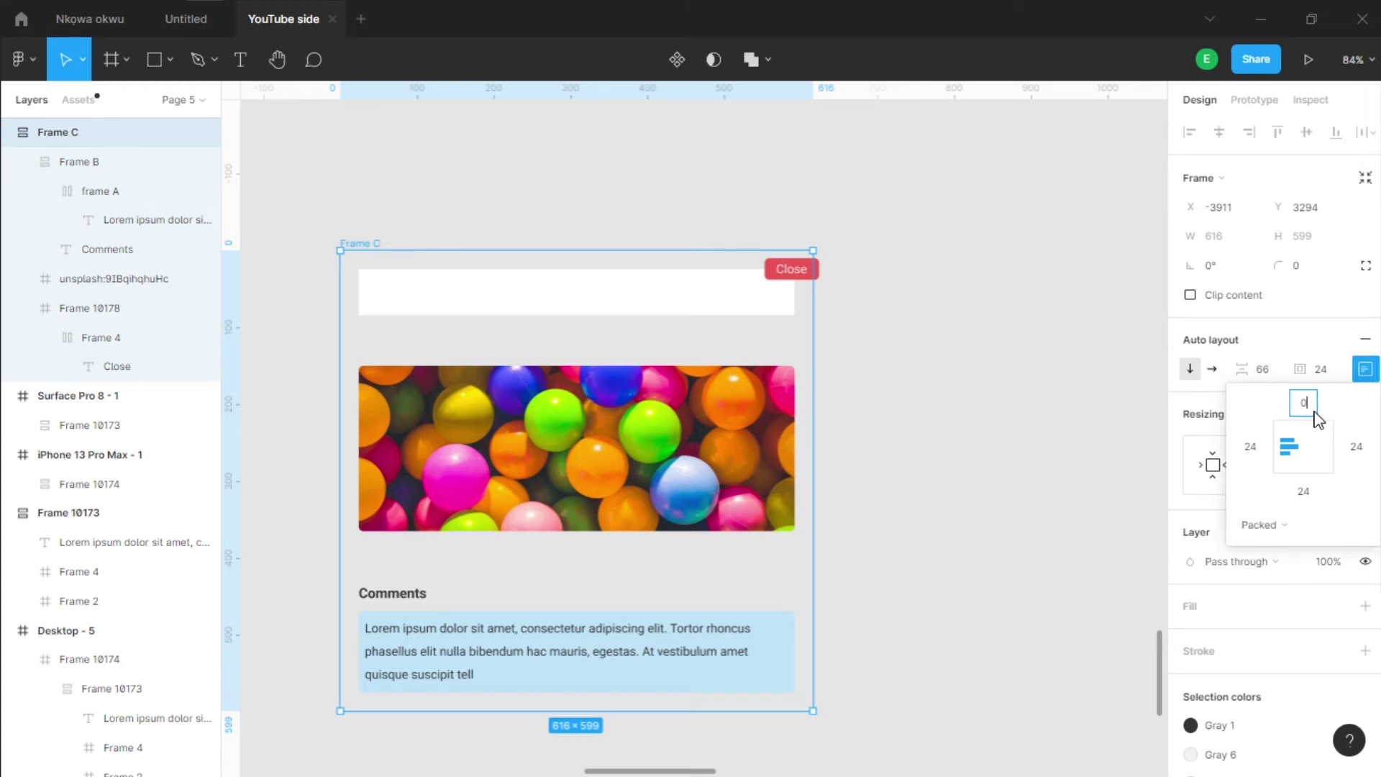
{"action": "type", "text": "0"}
{"action": "key", "text": "Return"}
{"action": "scroll", "coordinate": [717, 453], "scroll_direction": "left", "scroll_amount": 3}
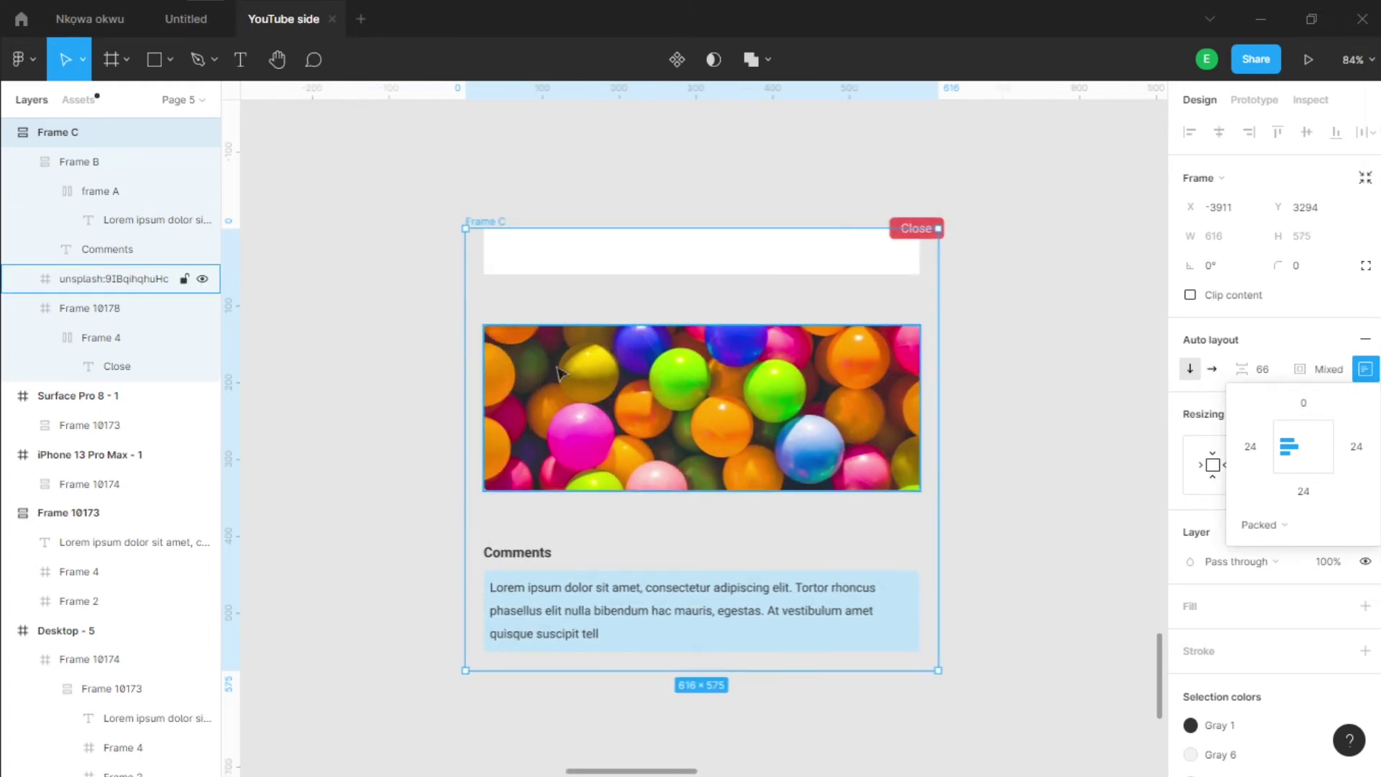
{"action": "left_click", "coordinate": [1023, 408]}
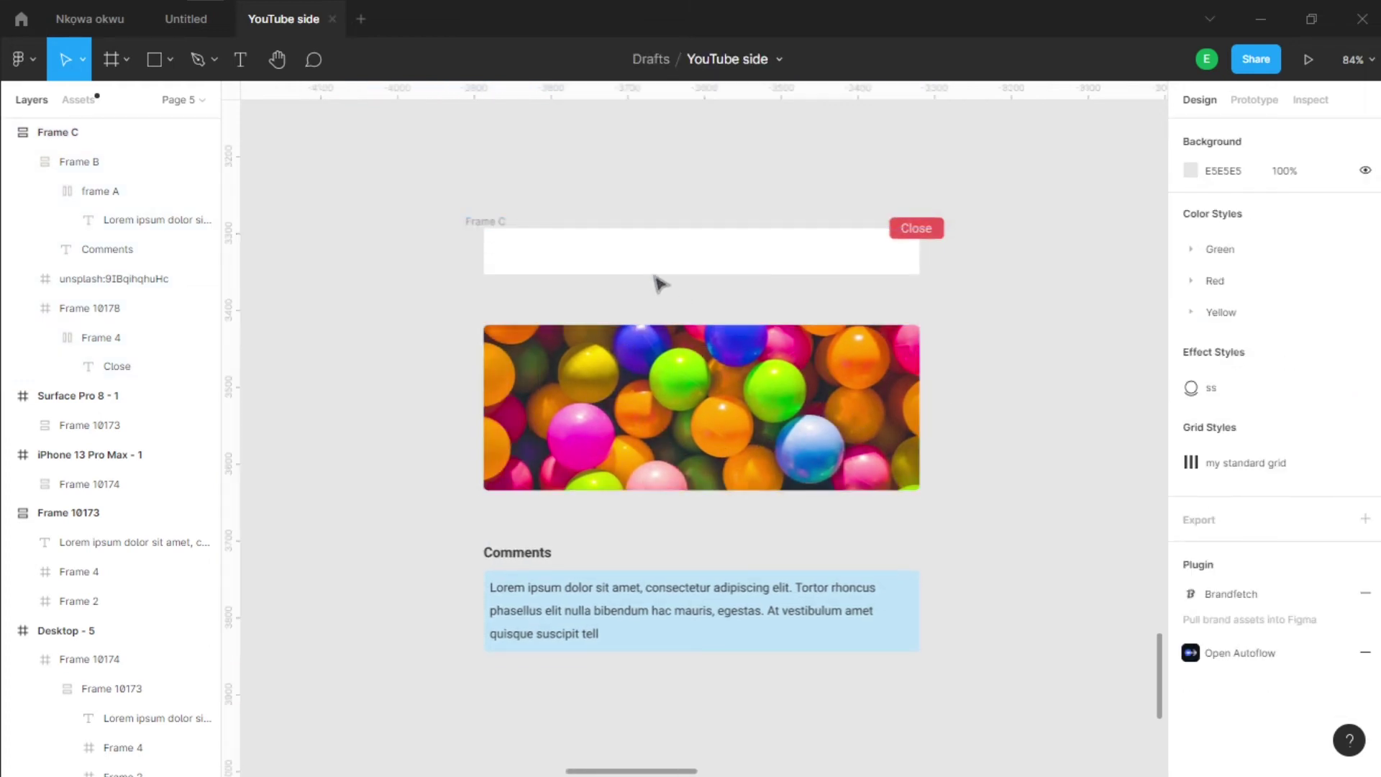
Step: Add a white FFFFFF fill at 100% to Frame C
{"action": "left_click", "coordinate": [491, 223]}
{"action": "scroll", "coordinate": [1210, 540], "scroll_direction": "down", "scroll_amount": 3}
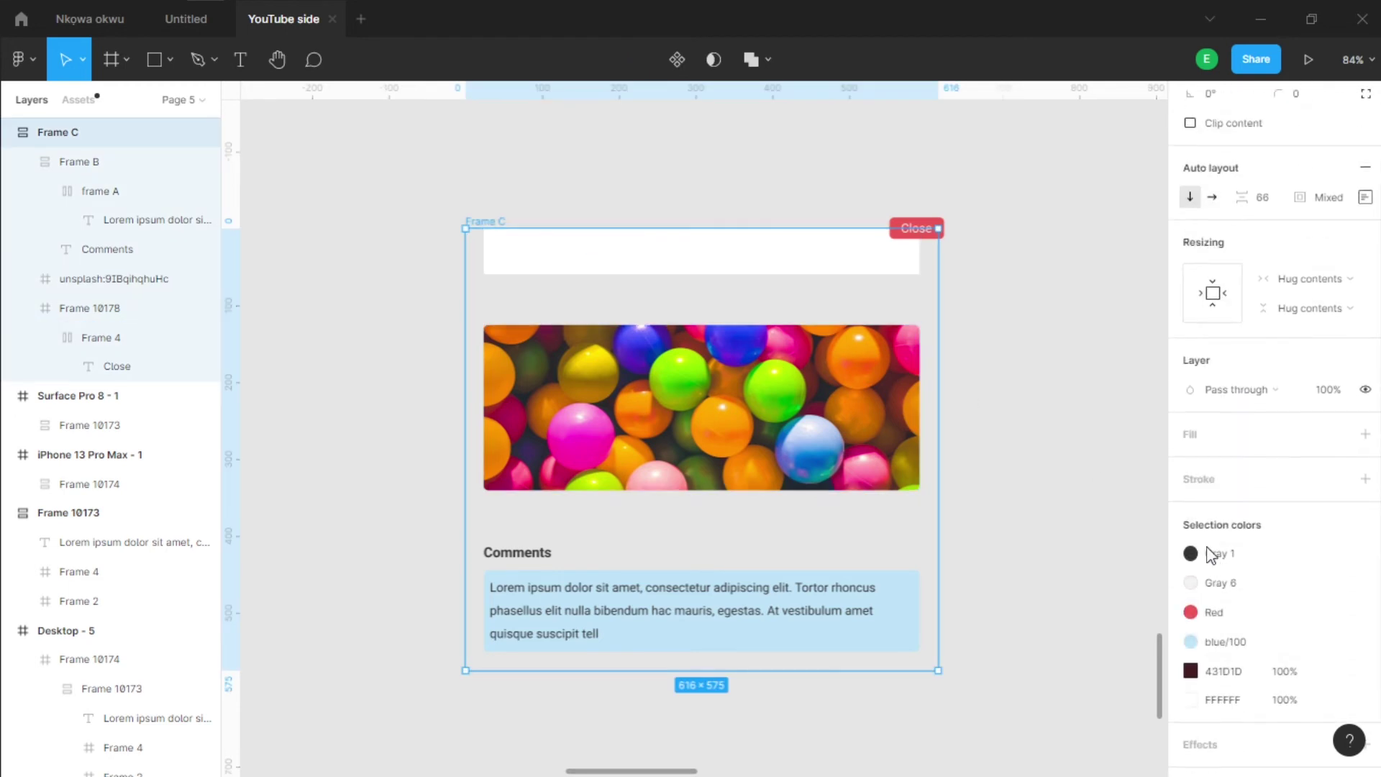
{"action": "left_click", "coordinate": [1187, 401]}
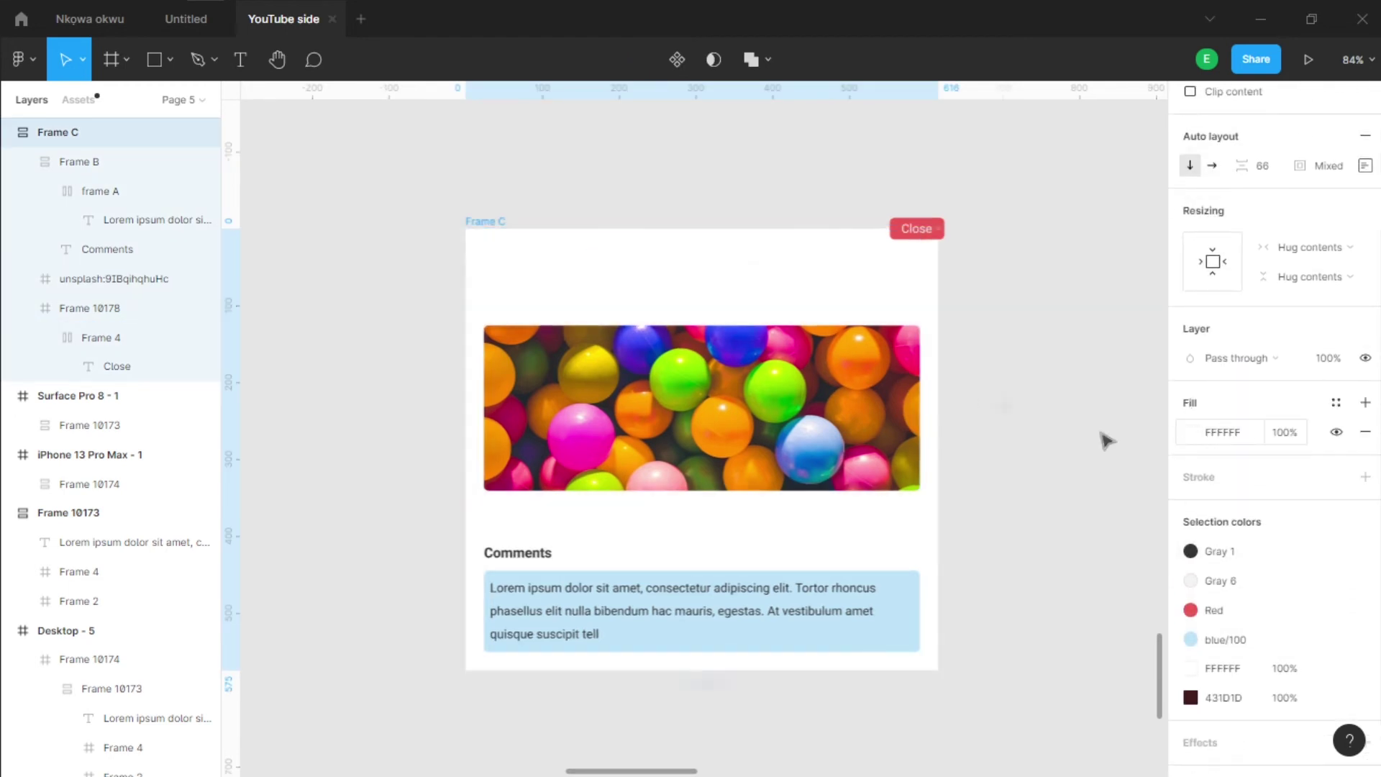
{"action": "left_click", "coordinate": [971, 340]}
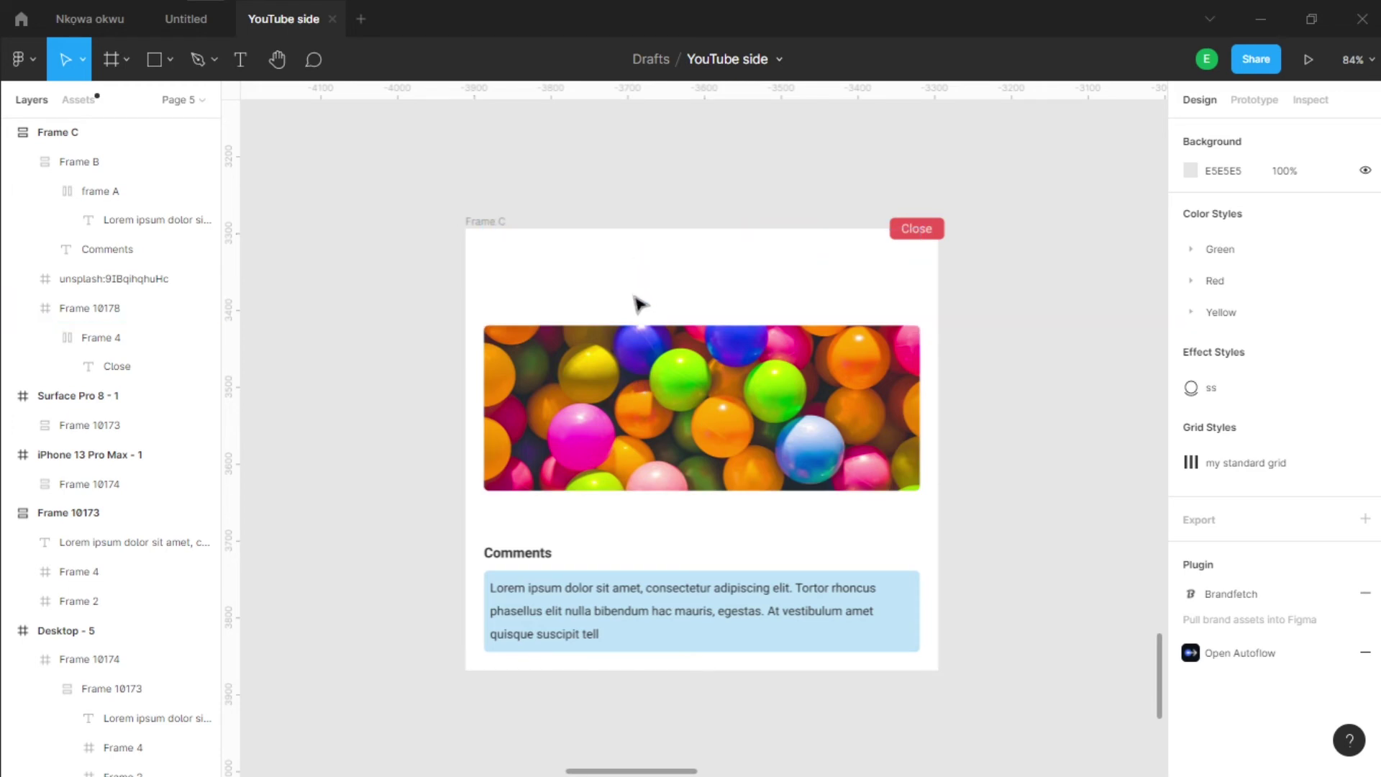
Step: Hide Frame C's white fill so the header frame stands out against the canvas
{"action": "left_click", "coordinate": [682, 278]}
{"action": "scroll", "coordinate": [651, 212], "scroll_direction": "up", "scroll_amount": 3}
{"action": "left_click", "coordinate": [436, 229]}
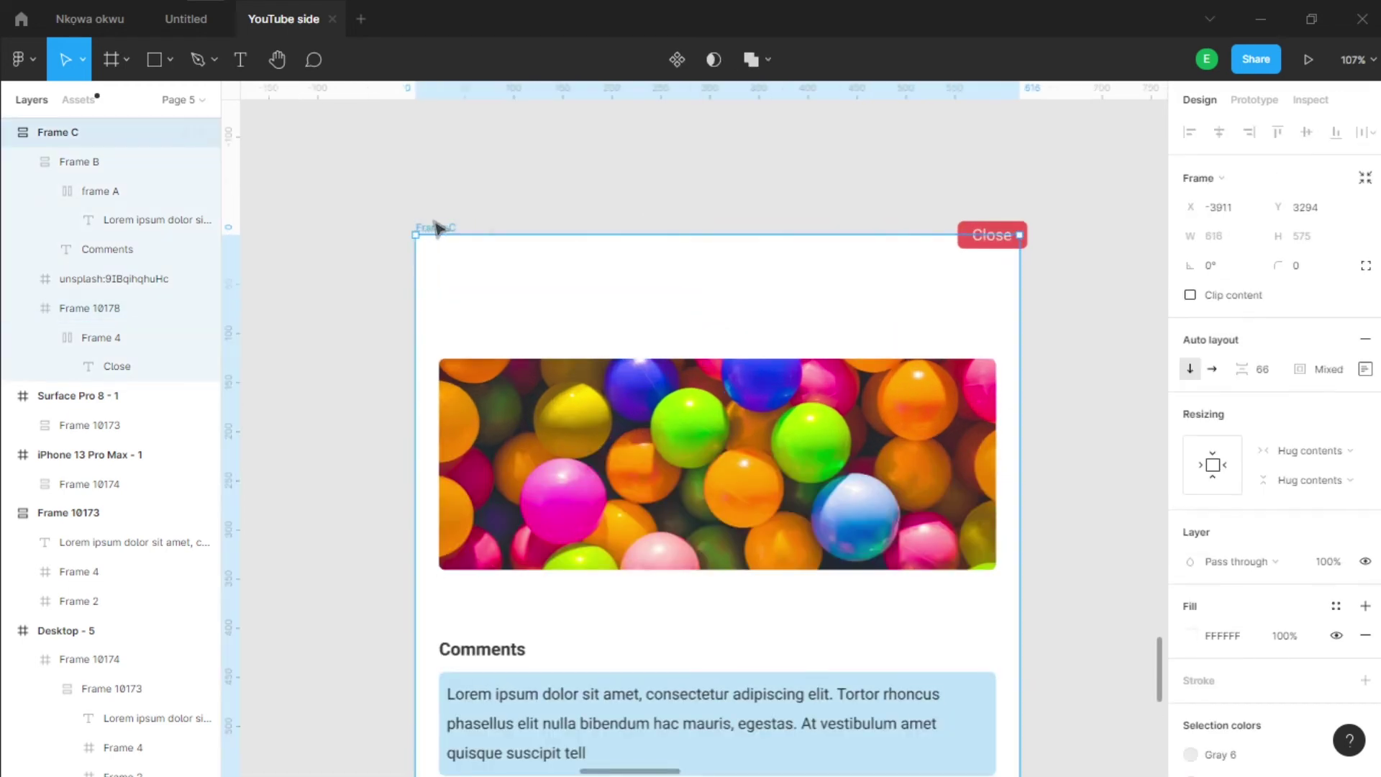
{"action": "left_click", "coordinate": [1336, 636]}
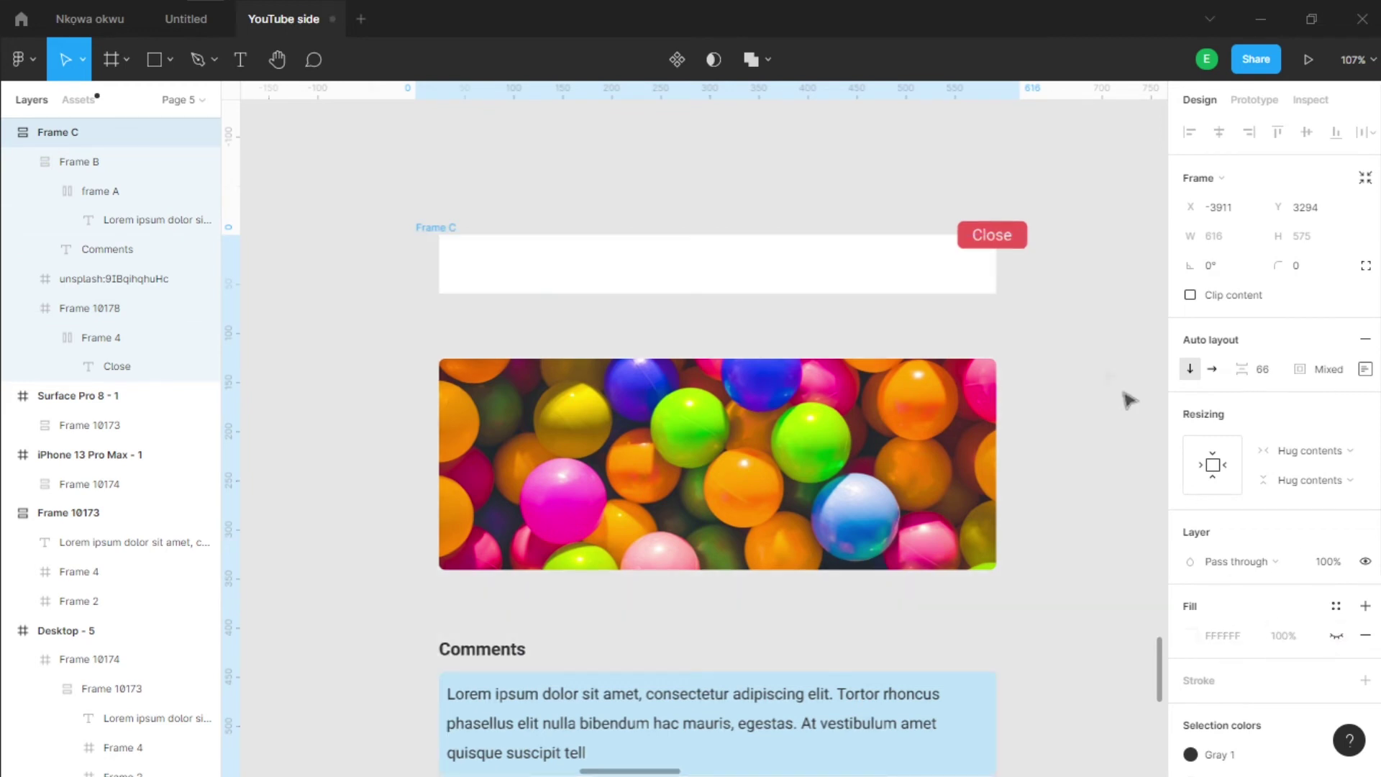
Step: Reduce the white header frame's height to 1 px and hide its fill
{"action": "left_click", "coordinate": [609, 284]}
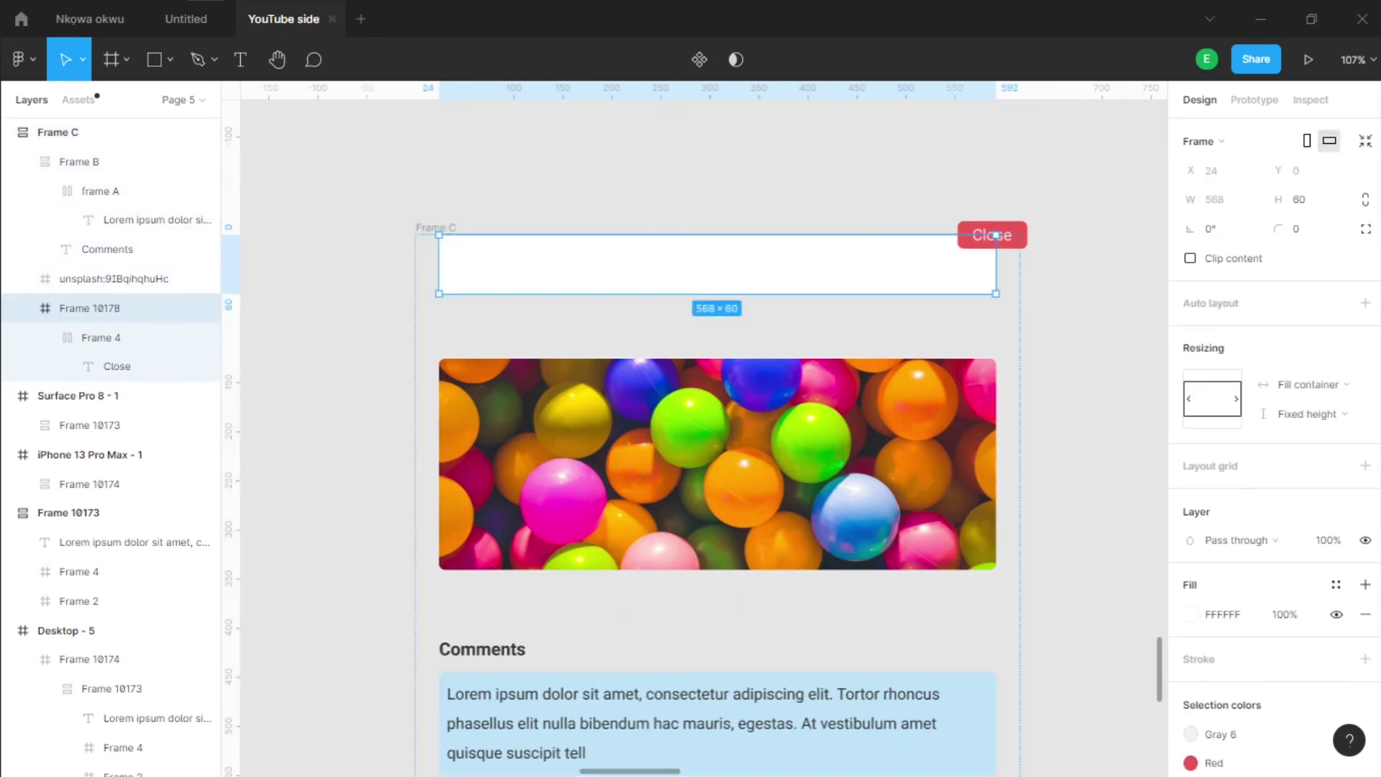
{"action": "left_click", "coordinate": [1318, 207]}
{"action": "key", "text": "Return"}
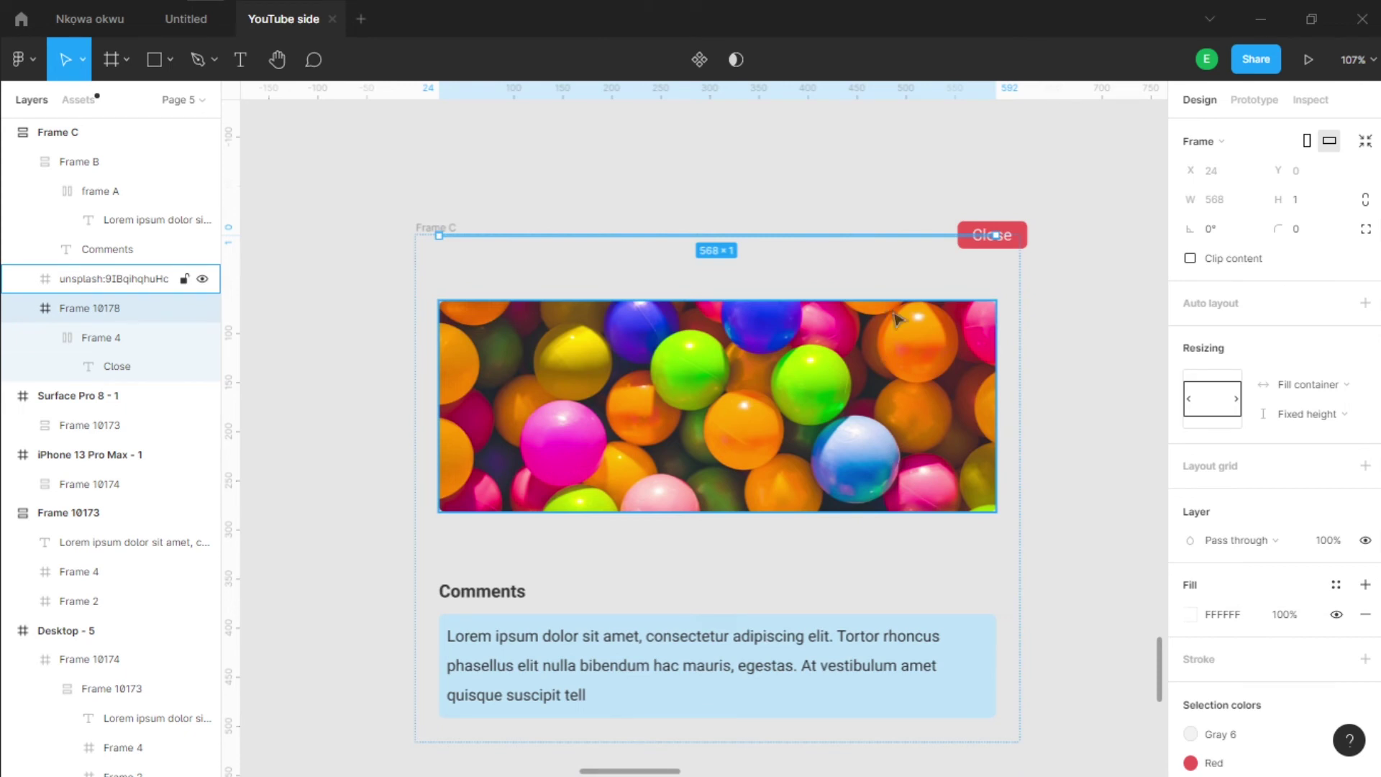
{"action": "left_click", "coordinate": [1337, 615]}
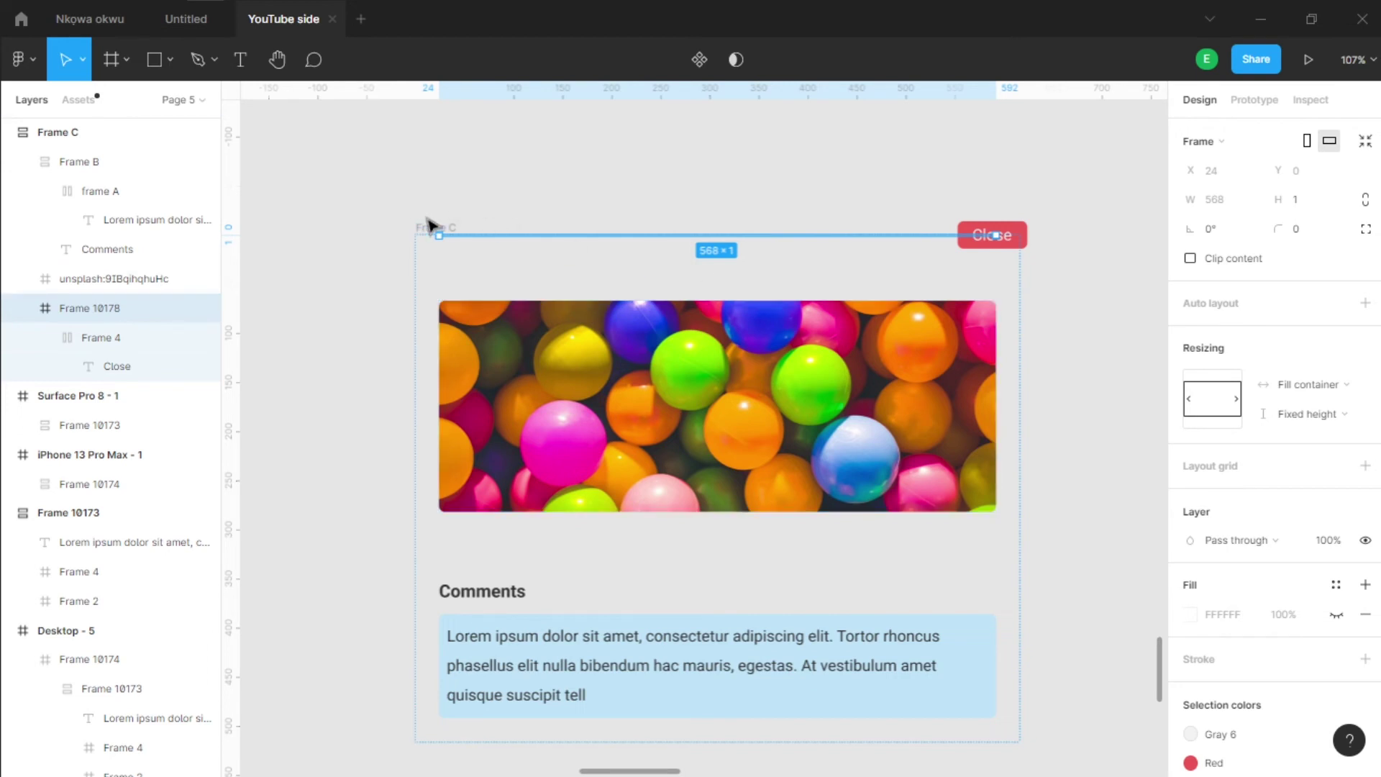
Step: Resize Frame C horizontally to about 611 px wide to test how its contents respond
{"action": "key", "text": "Escape"}
{"action": "scroll", "coordinate": [444, 247], "scroll_direction": "up", "scroll_amount": 5}
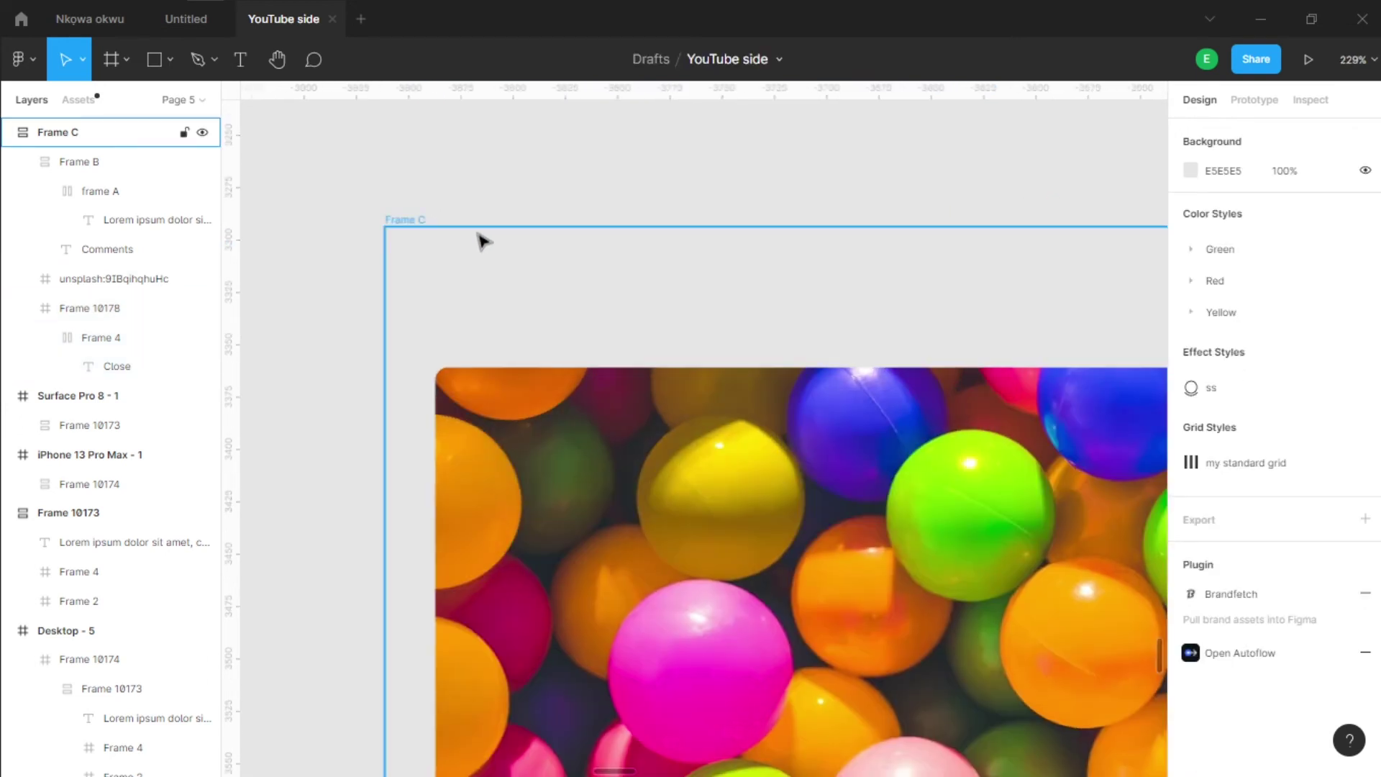
{"action": "scroll", "coordinate": [573, 247], "scroll_direction": "down", "scroll_amount": 2}
{"action": "scroll", "coordinate": [1079, 248], "scroll_direction": "down", "scroll_amount": 3}
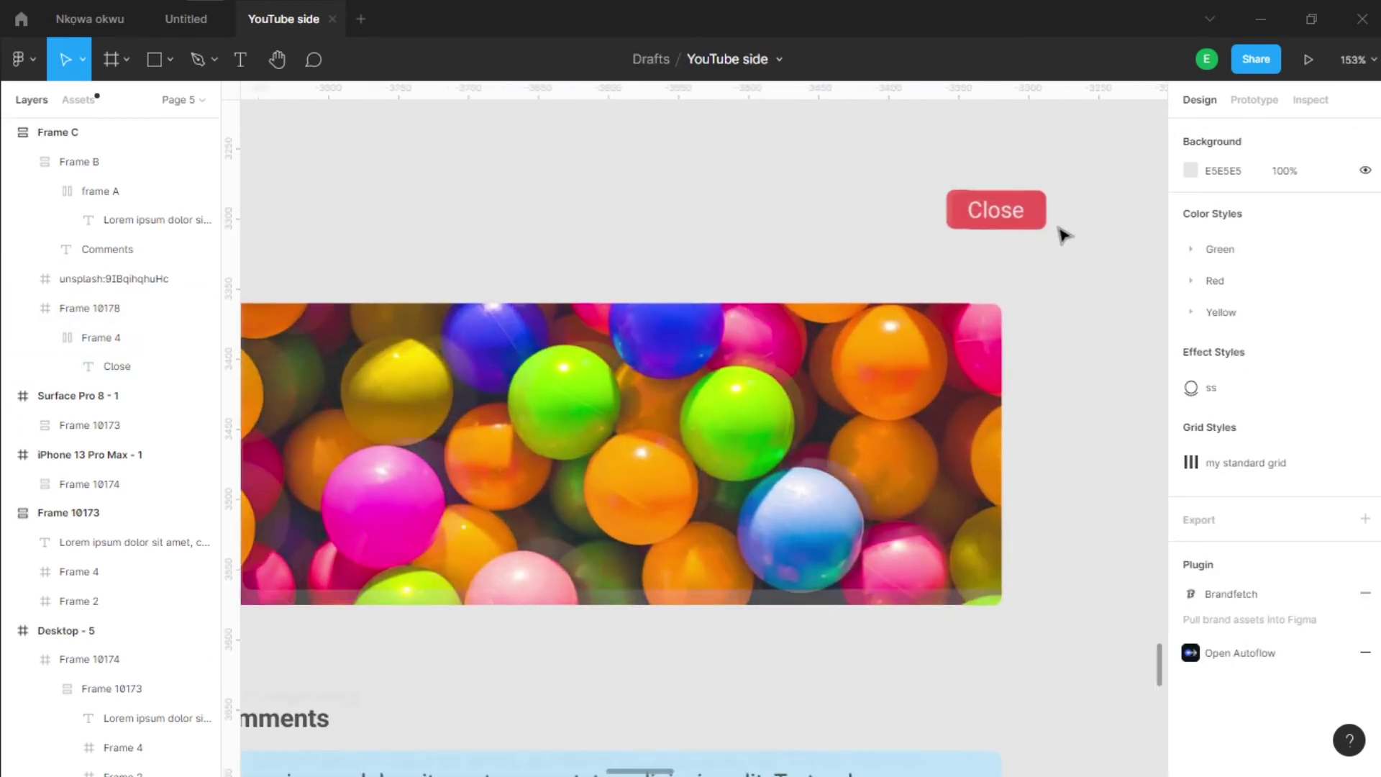
{"action": "left_click", "coordinate": [328, 207]}
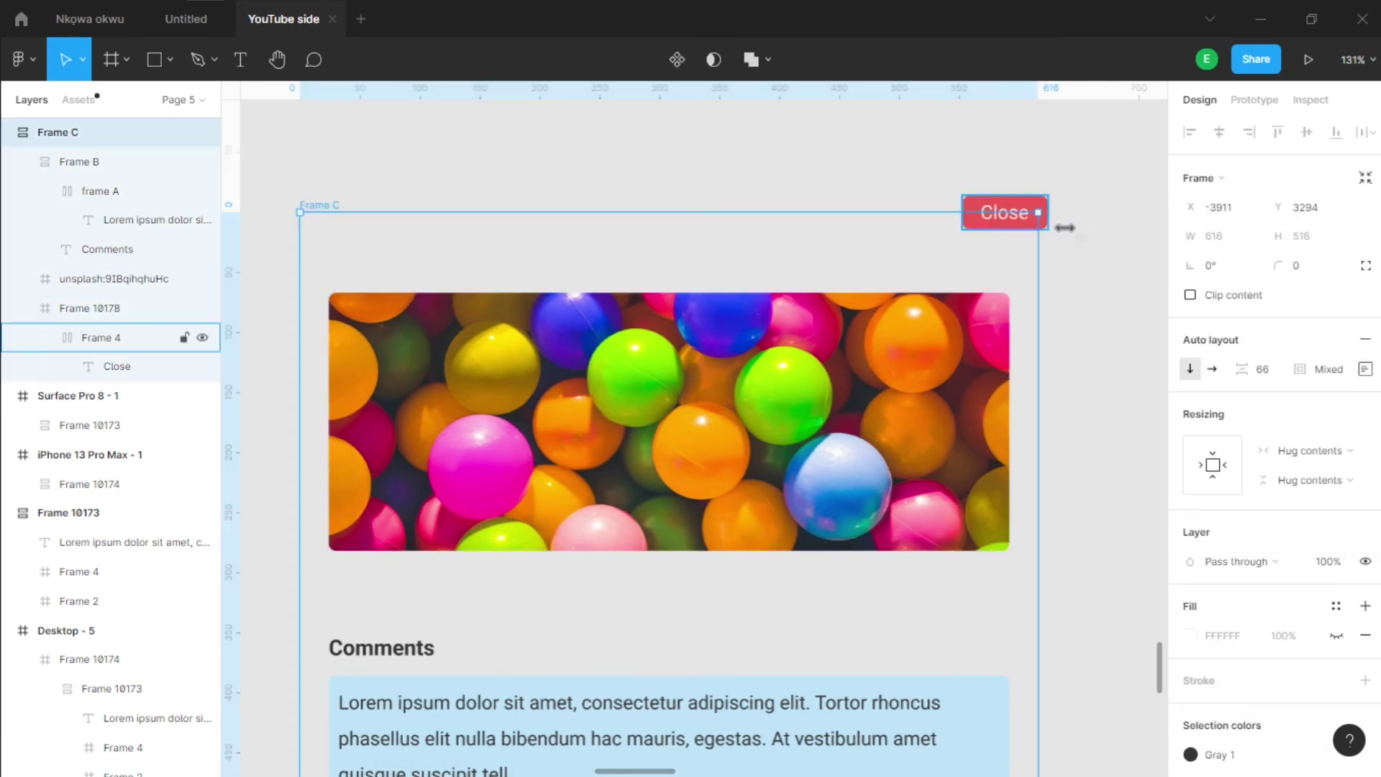
{"action": "scroll", "coordinate": [1066, 231], "scroll_direction": "down", "scroll_amount": 2}
{"action": "left_click_drag", "start_coordinate": [1056, 269], "coordinate": [1015, 284]}
{"action": "scroll", "coordinate": [1029, 286], "scroll_direction": "up", "scroll_amount": 3}
{"action": "left_click", "coordinate": [1065, 308]}
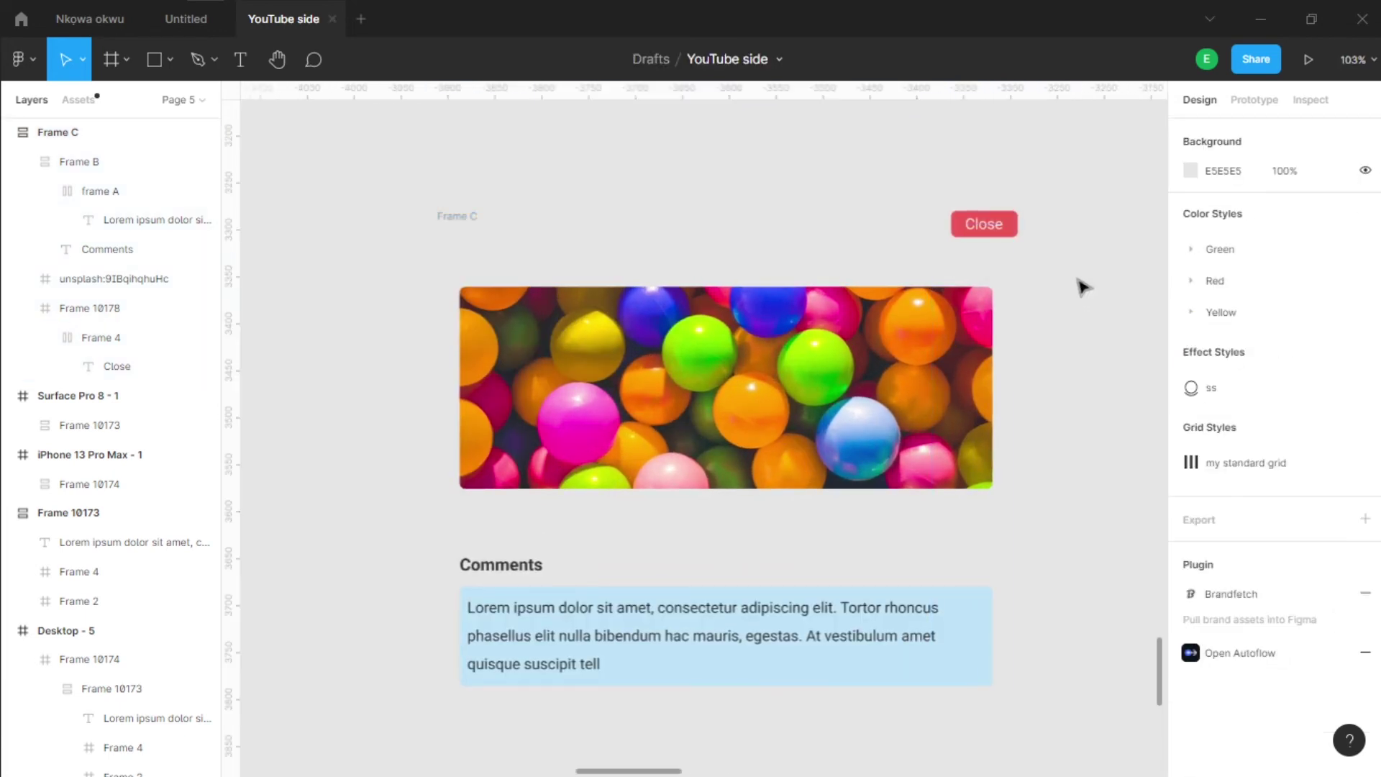
Step: Show Frame C's white fill again and set the spacing between its items to 40
{"action": "left_click", "coordinate": [446, 223]}
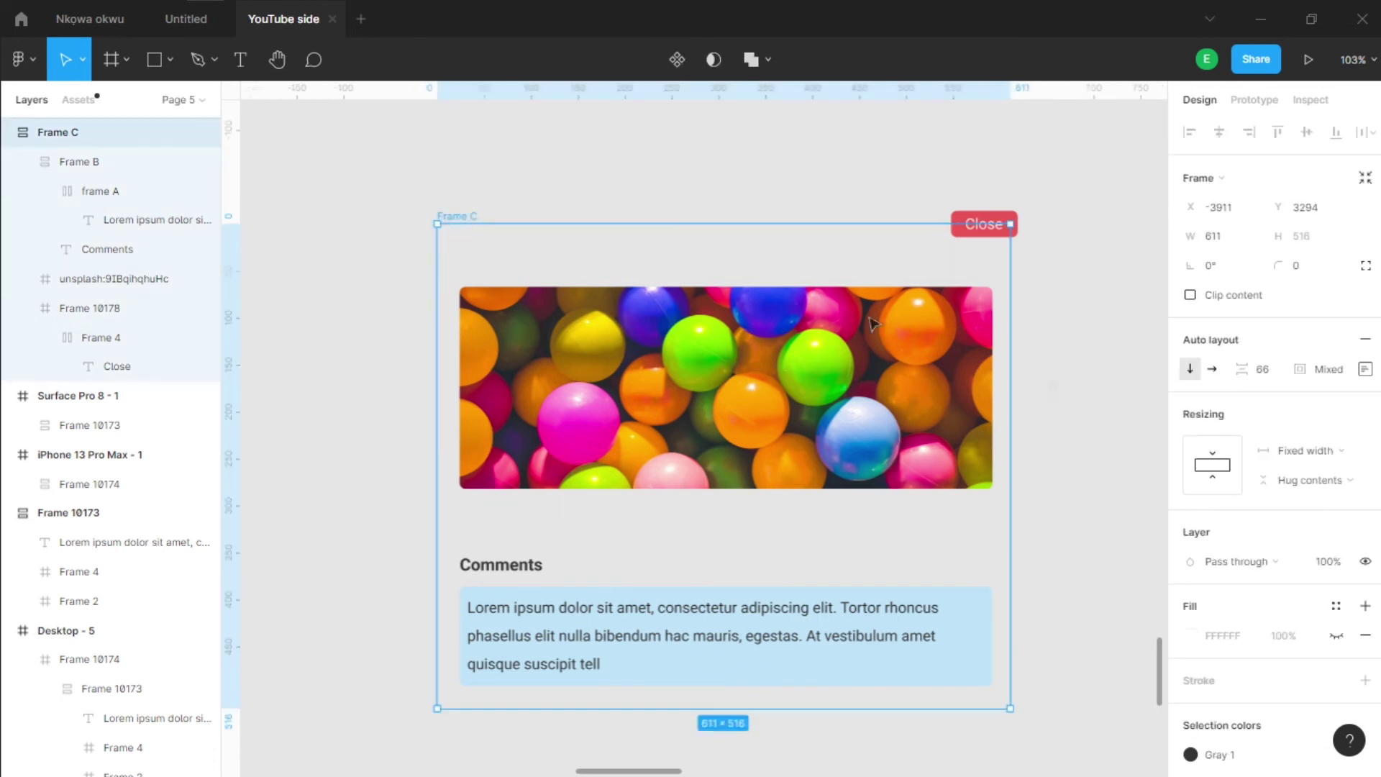
{"action": "left_click", "coordinate": [1335, 636]}
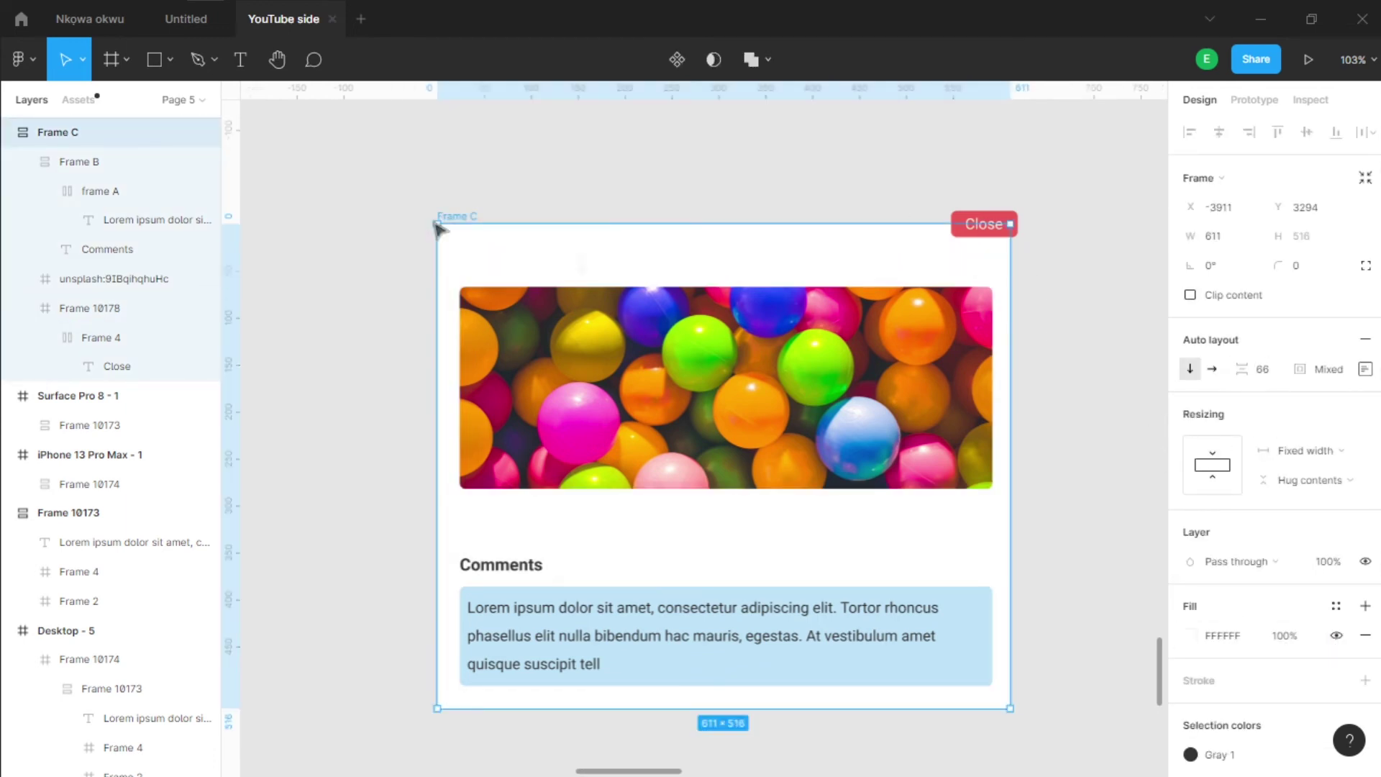
{"action": "left_click", "coordinate": [1272, 374]}
{"action": "type", "text": "40"}
{"action": "key", "text": "Return"}
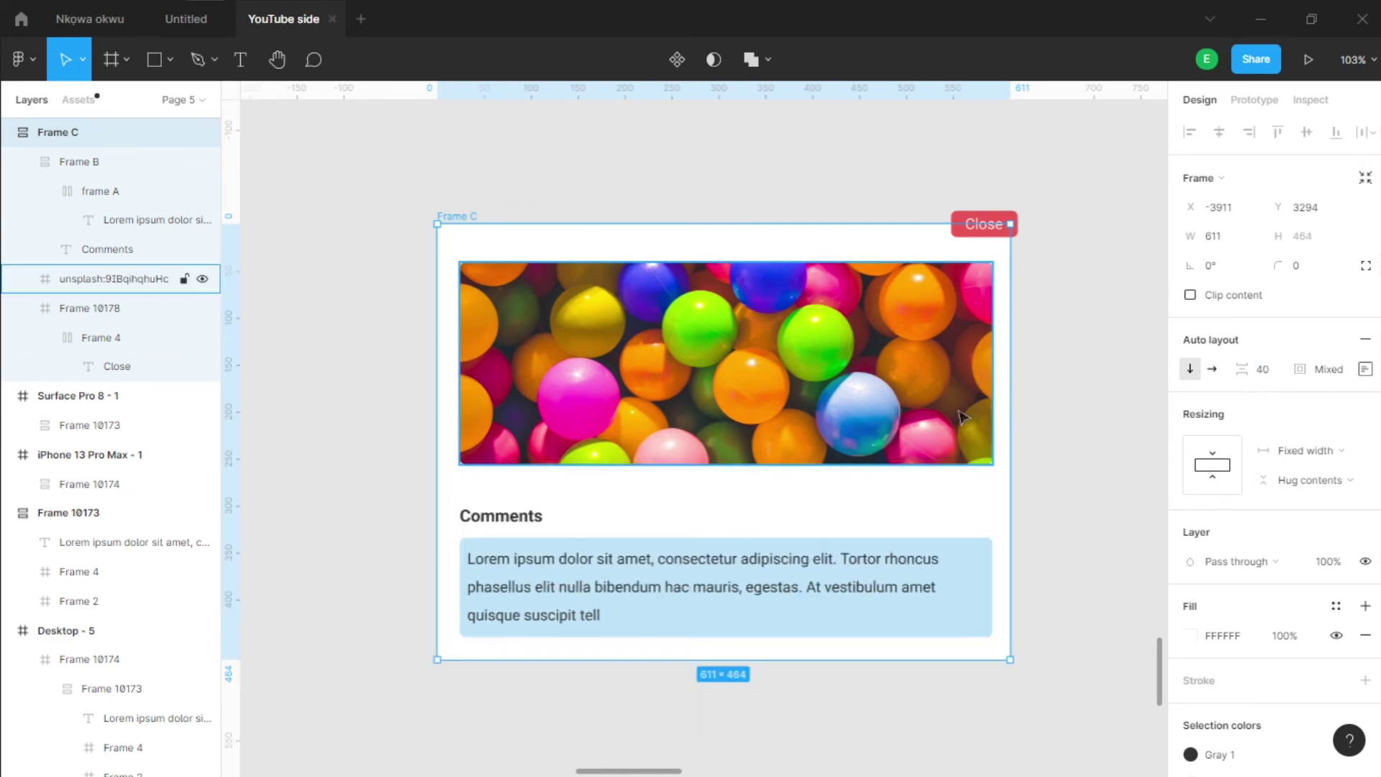
{"action": "left_click", "coordinate": [816, 575]}
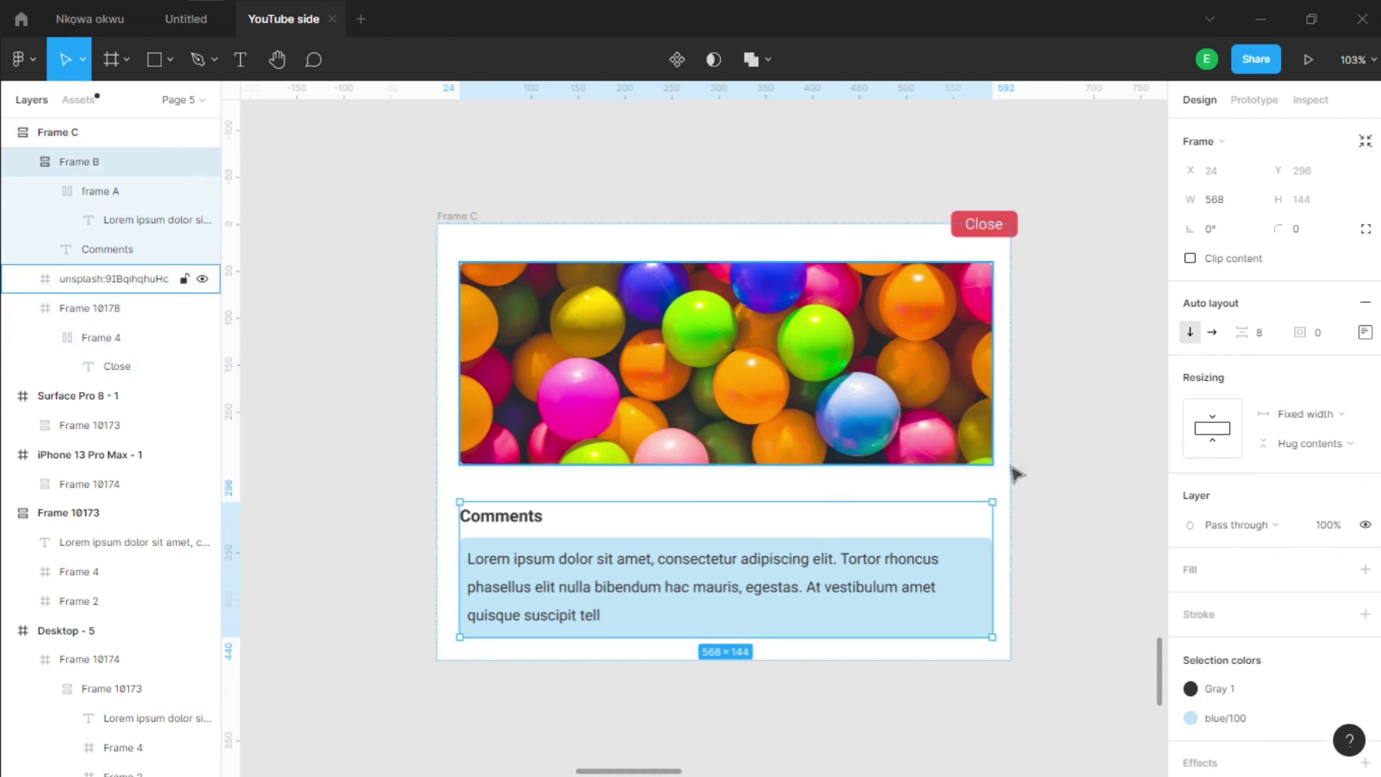
{"action": "left_click", "coordinate": [449, 216]}
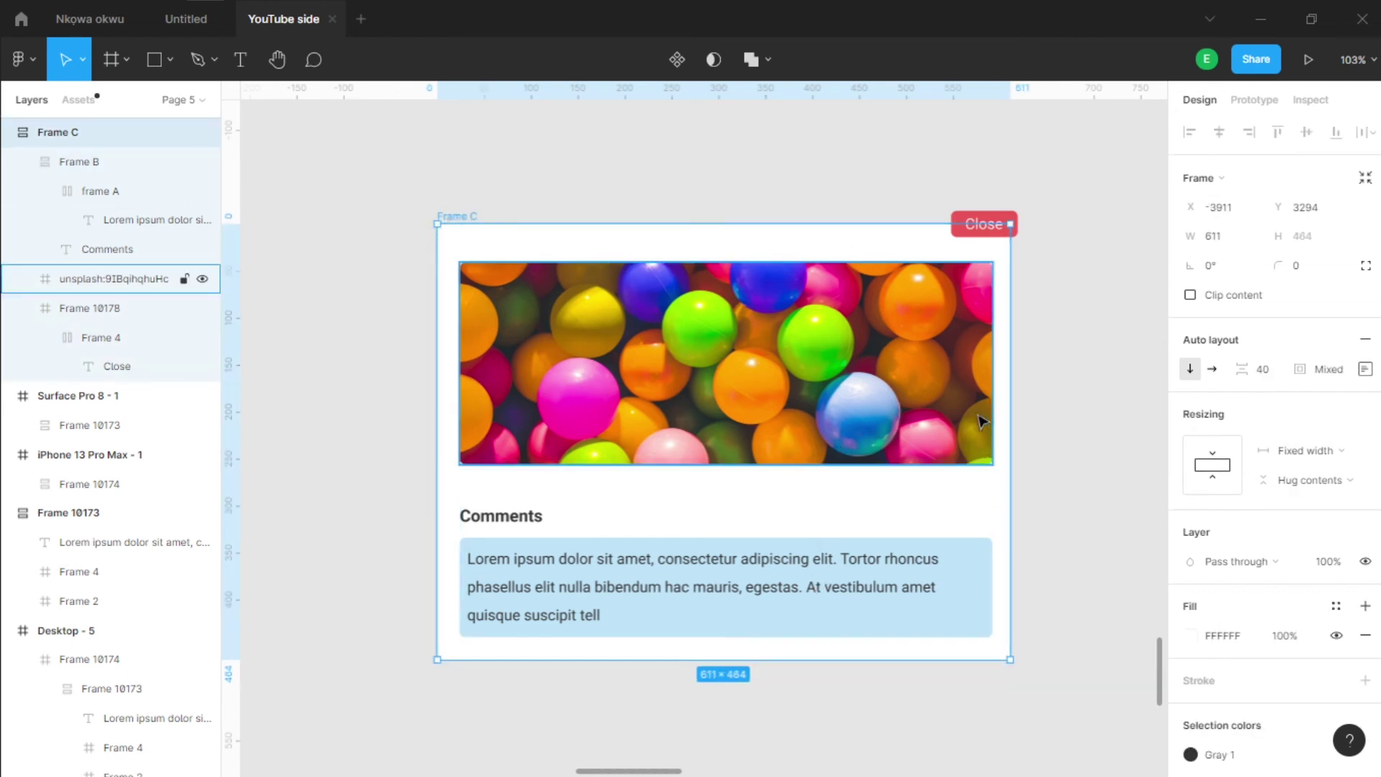
{"action": "left_click", "coordinate": [1077, 344]}
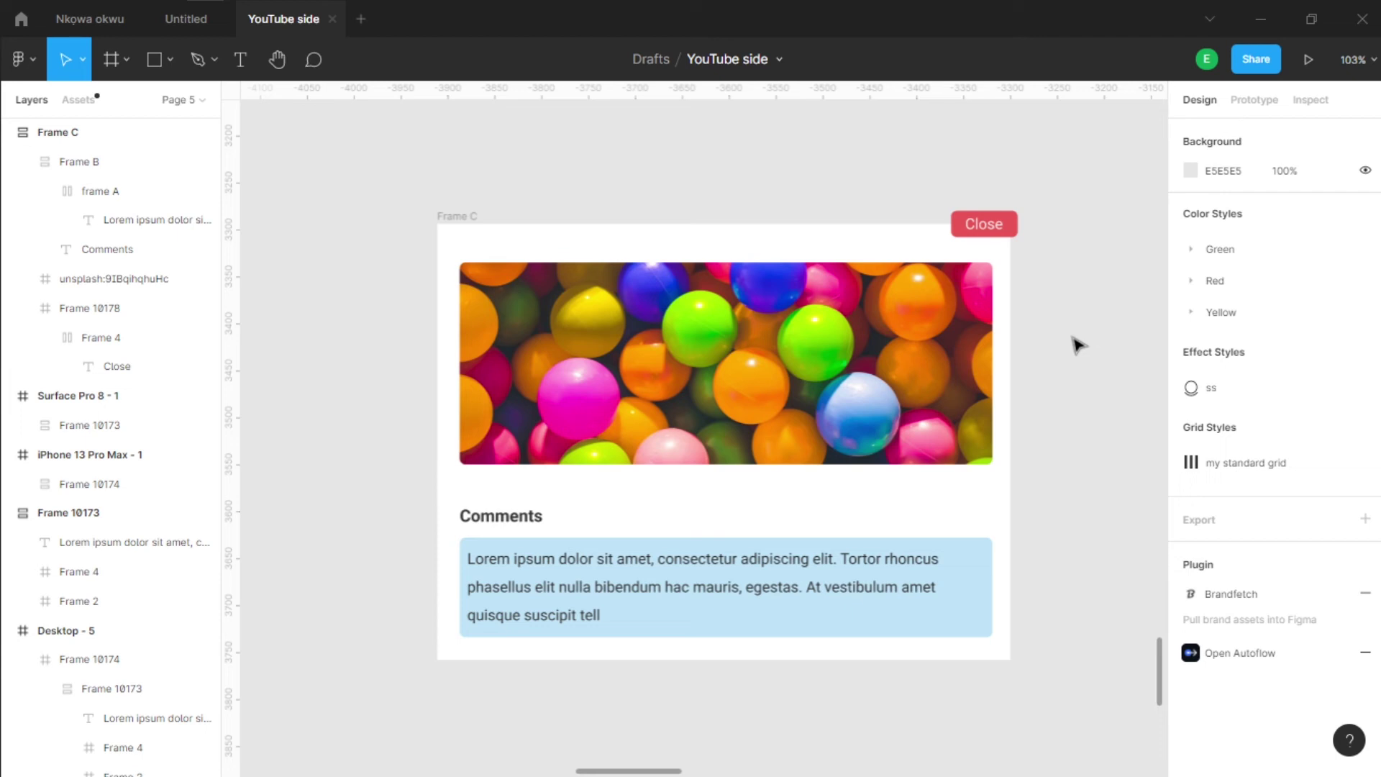
Step: Set the horizontal resizing of both the balls image and the comments section, Frame B, to Fill container
{"action": "left_click", "coordinate": [811, 321]}
{"action": "left_click", "coordinate": [1307, 388]}
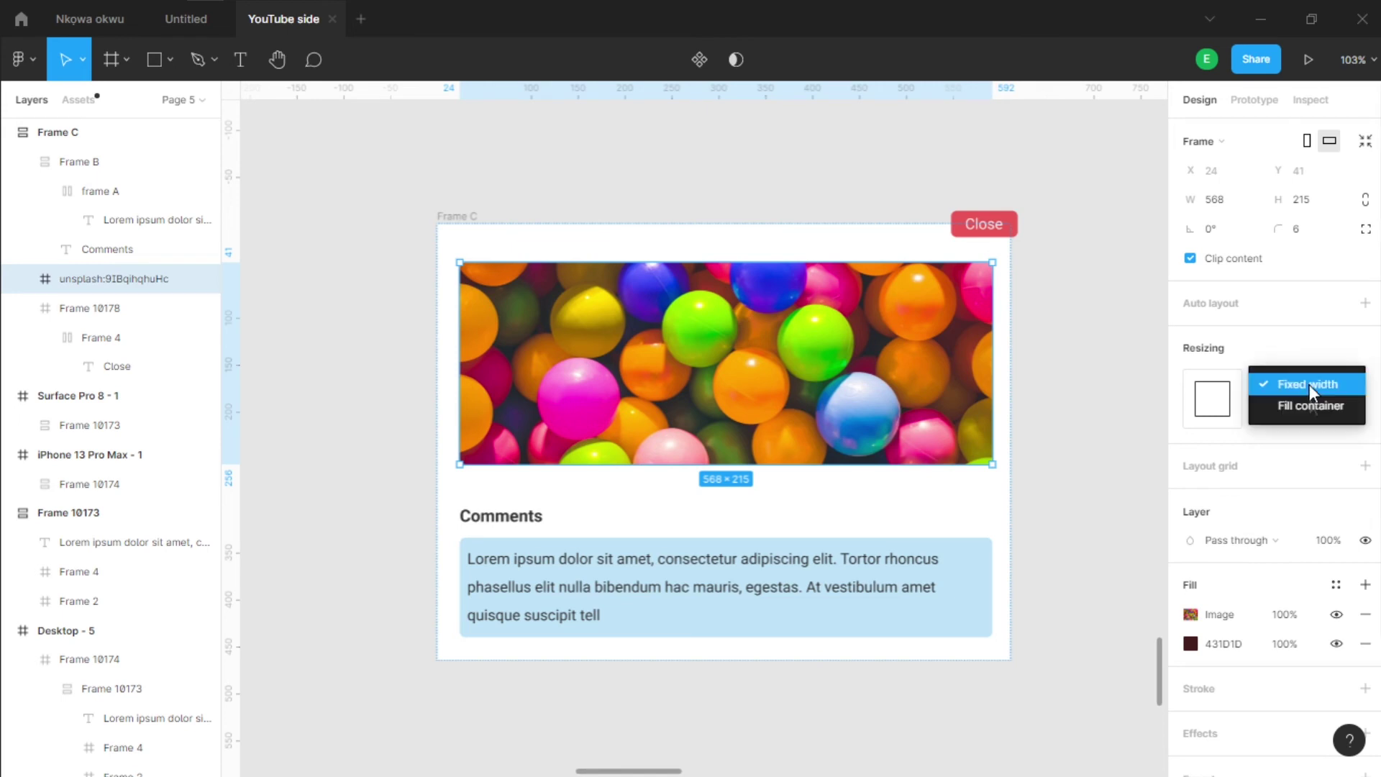
{"action": "left_click", "coordinate": [1296, 399]}
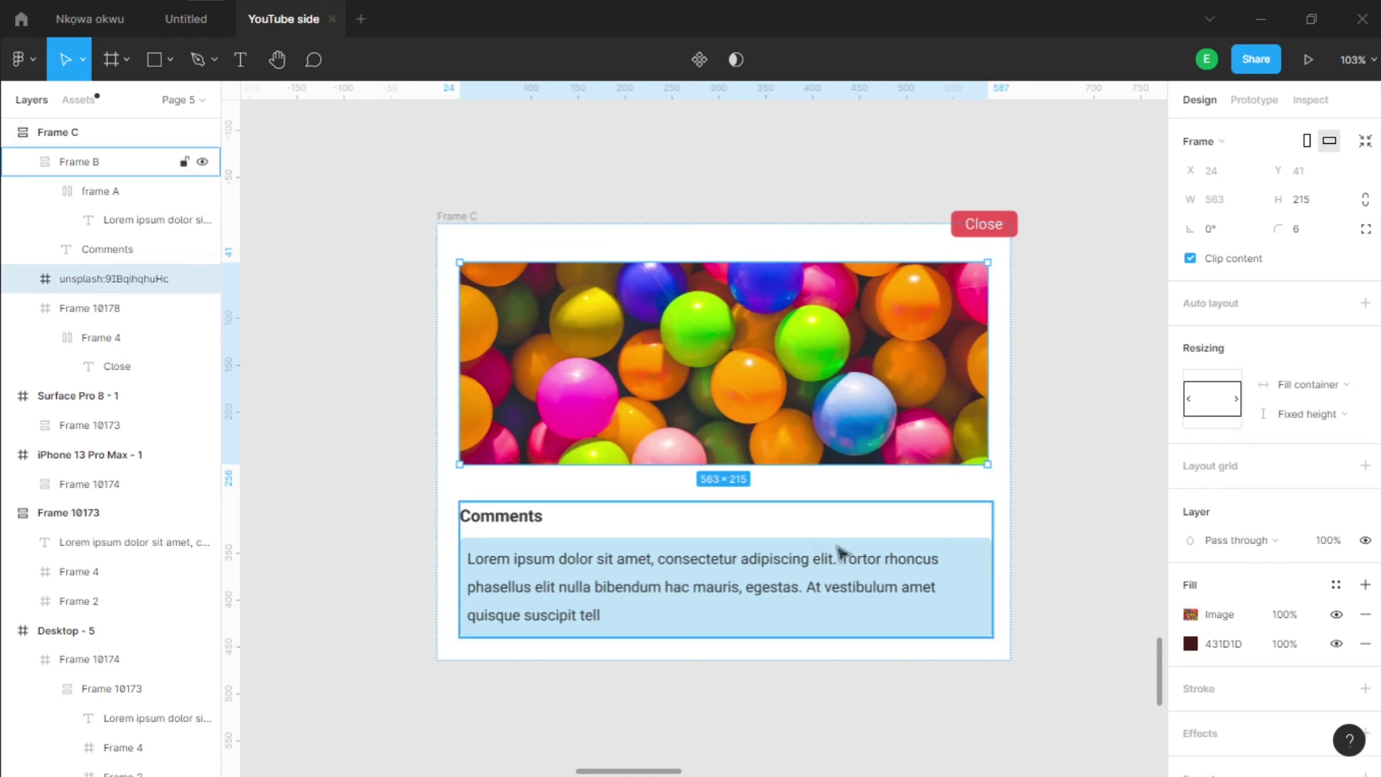
{"action": "left_click", "coordinate": [799, 548]}
{"action": "left_click", "coordinate": [1350, 420]}
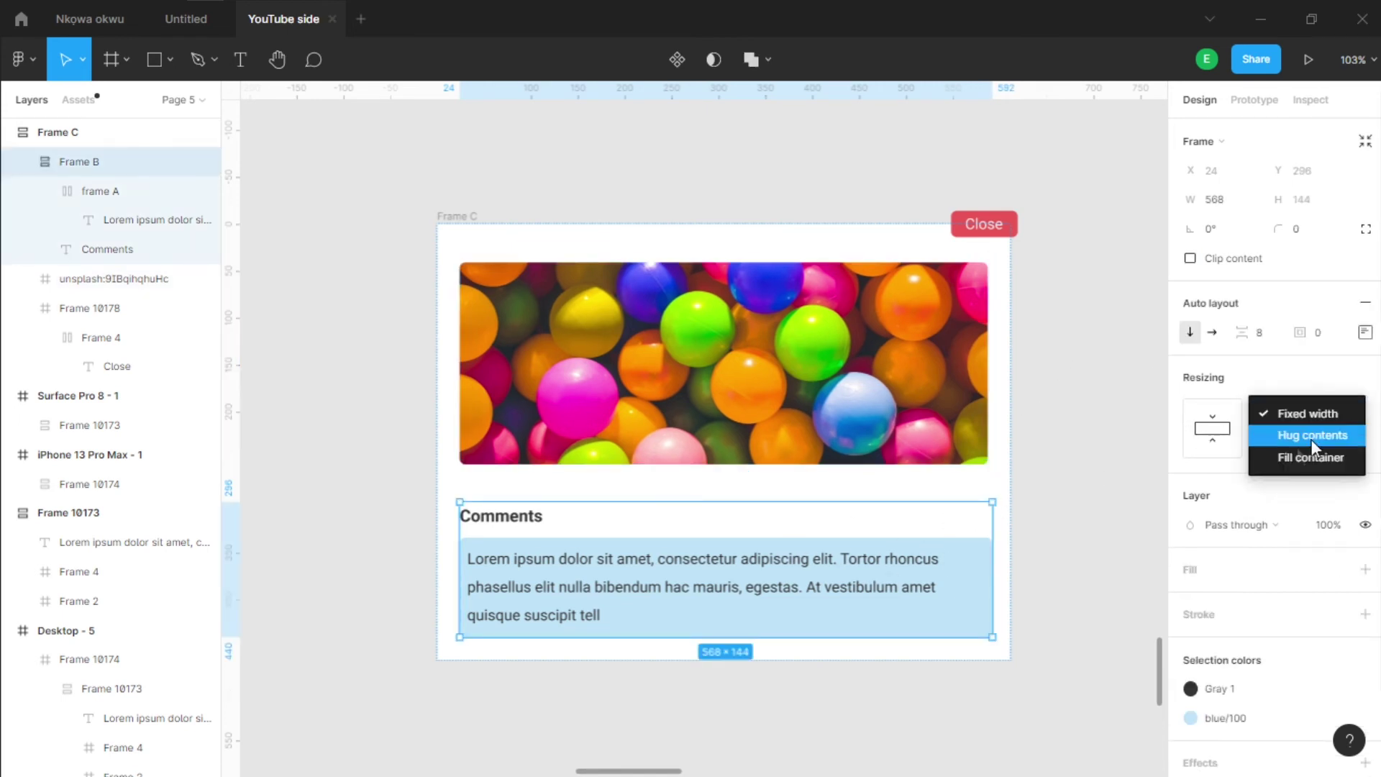
{"action": "left_click", "coordinate": [1292, 450]}
{"action": "left_click", "coordinate": [1079, 475]}
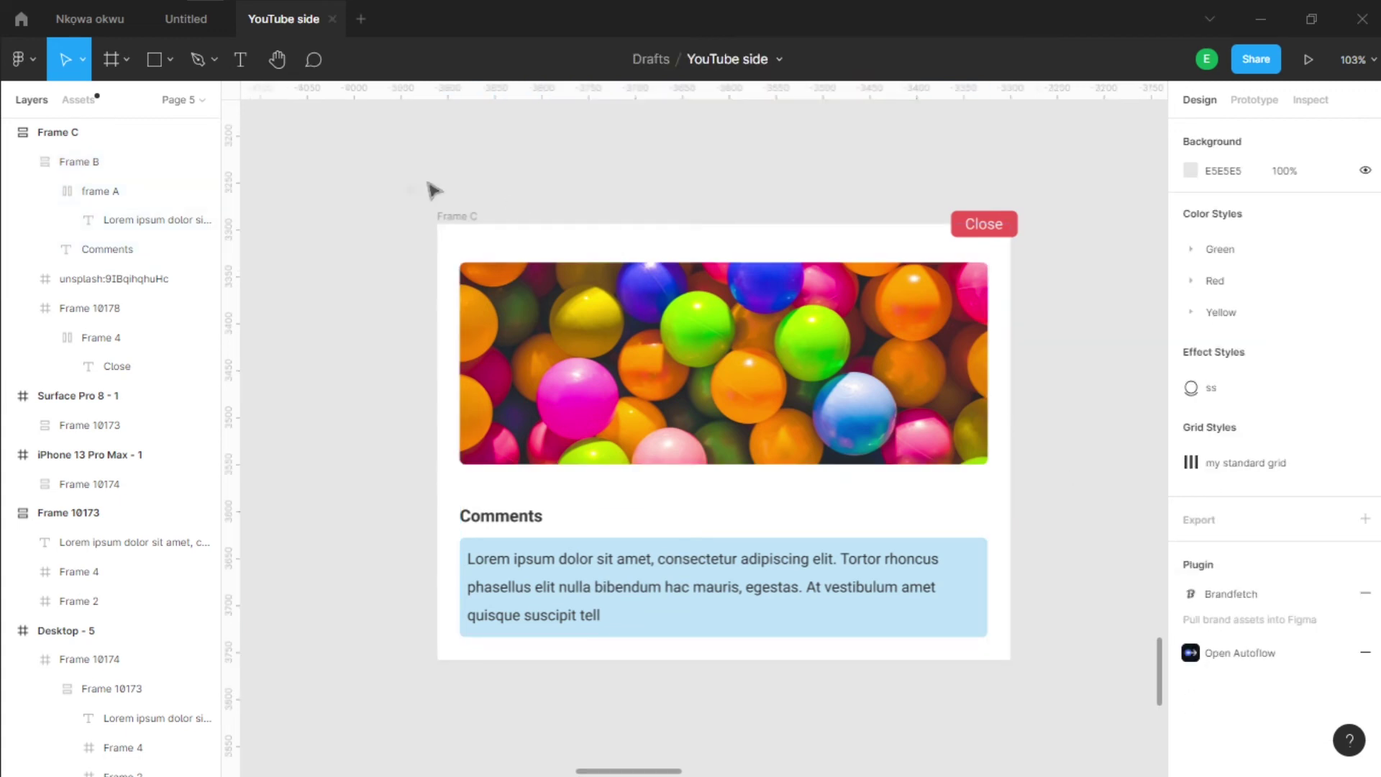
Step: Resize Frame C horizontally to about 613 px wide to test its responsive contents
{"action": "left_click", "coordinate": [453, 224]}
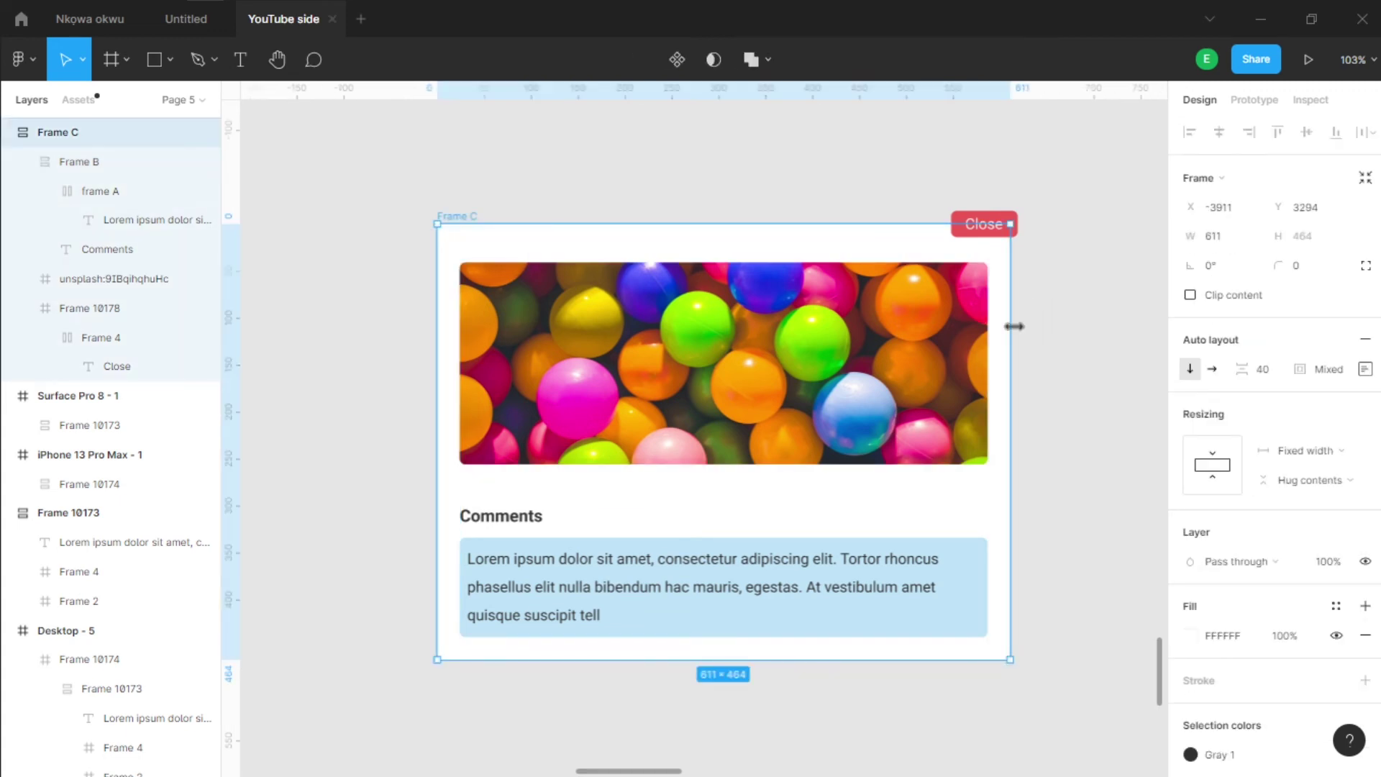
{"action": "mouse_move", "coordinate": [1011, 324]}
{"action": "left_mouse_down"}
{"action": "mouse_move", "coordinate": [517, 336]}
{"action": "mouse_move", "coordinate": [1011, 318]}
{"action": "left_mouse_up"}
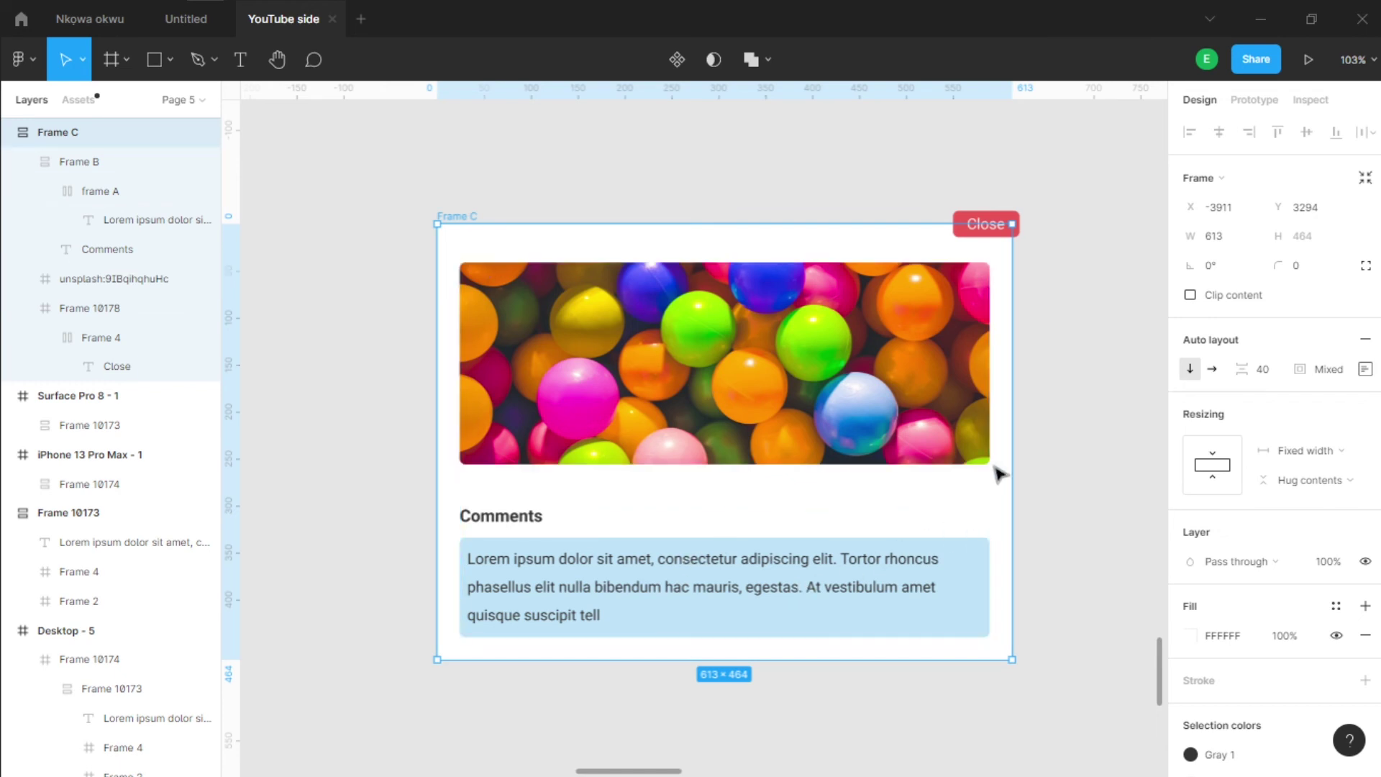
Step: Add a stroke to Frame C and change its colour to the blue 3C7FAF
{"action": "scroll", "coordinate": [1283, 472], "scroll_direction": "down", "scroll_amount": 2}
{"action": "scroll", "coordinate": [1282, 471], "scroll_direction": "down", "scroll_amount": 2}
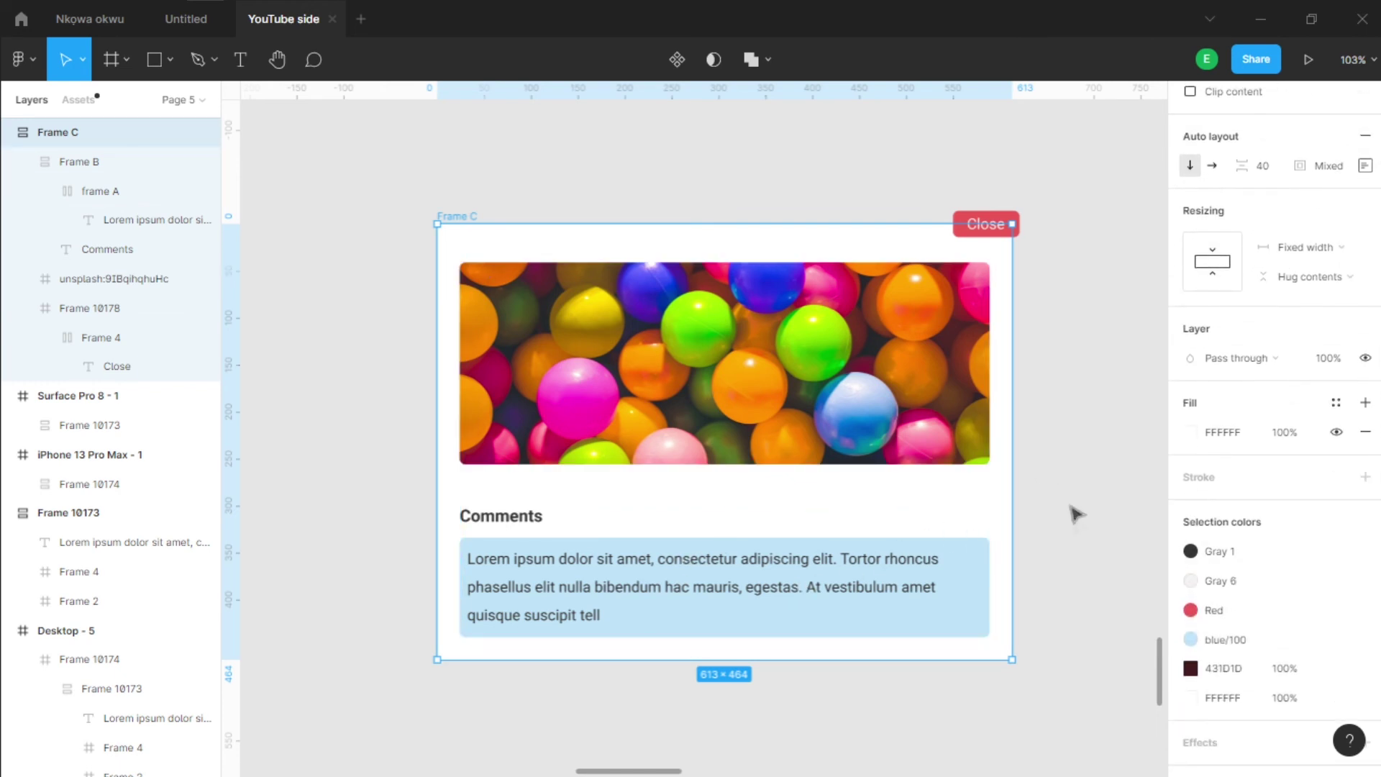
{"action": "scroll", "coordinate": [1271, 411], "scroll_direction": "down", "scroll_amount": 2}
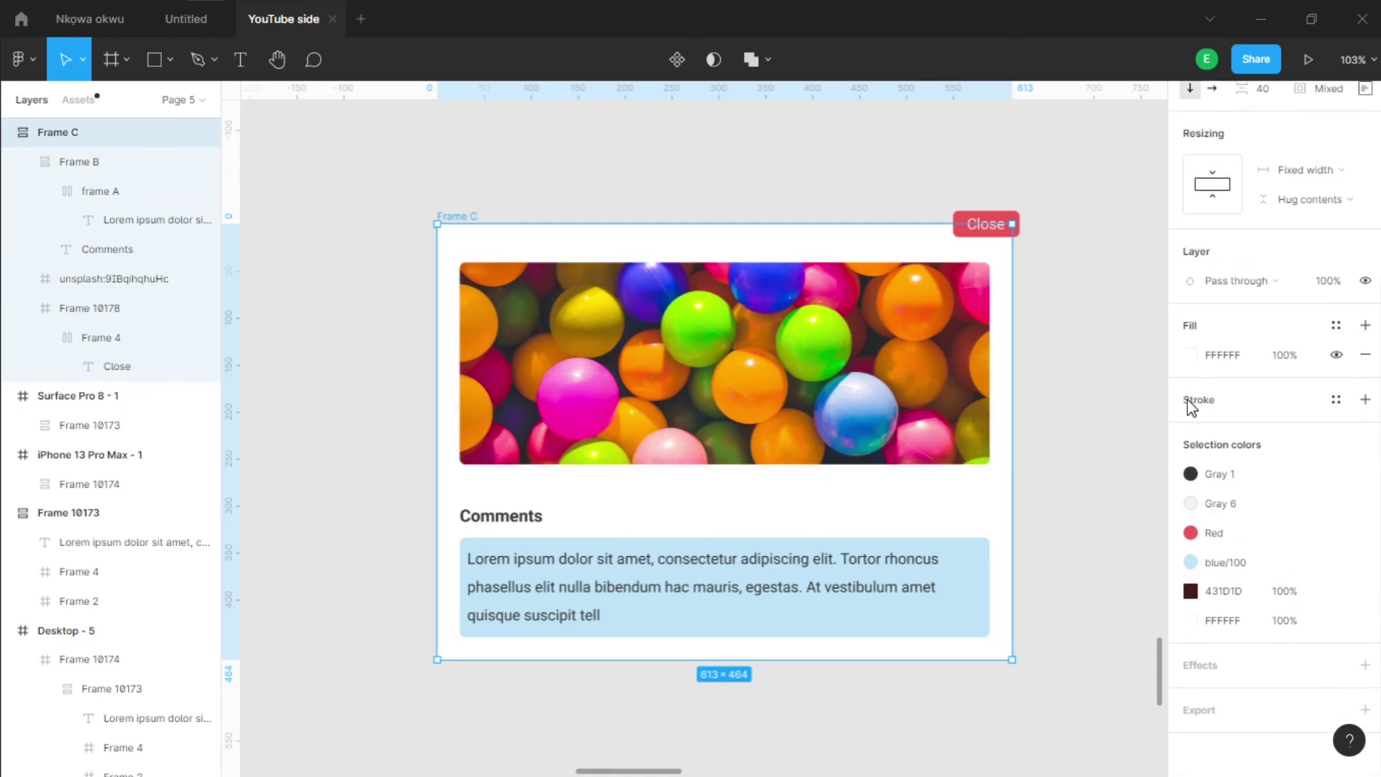
{"action": "left_click", "coordinate": [1195, 402]}
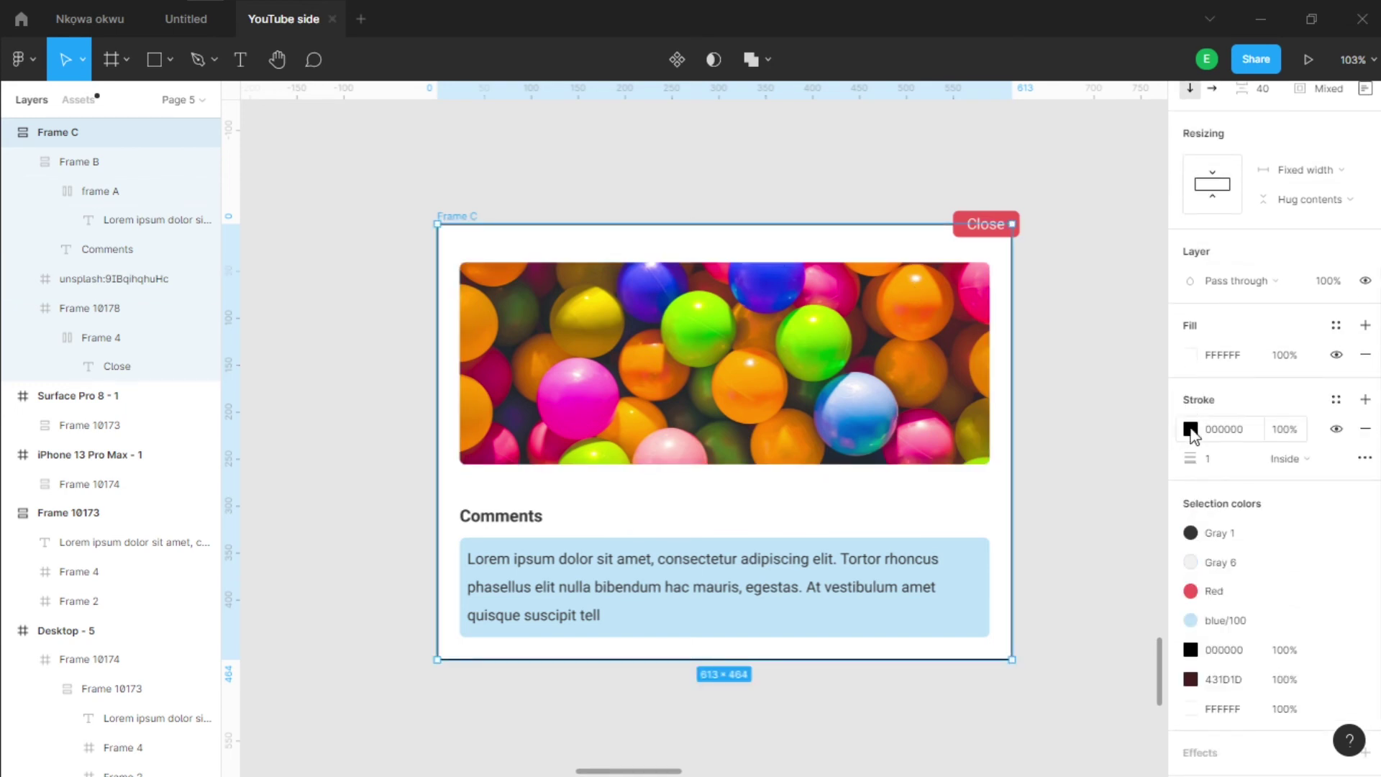
{"action": "left_click", "coordinate": [1190, 429]}
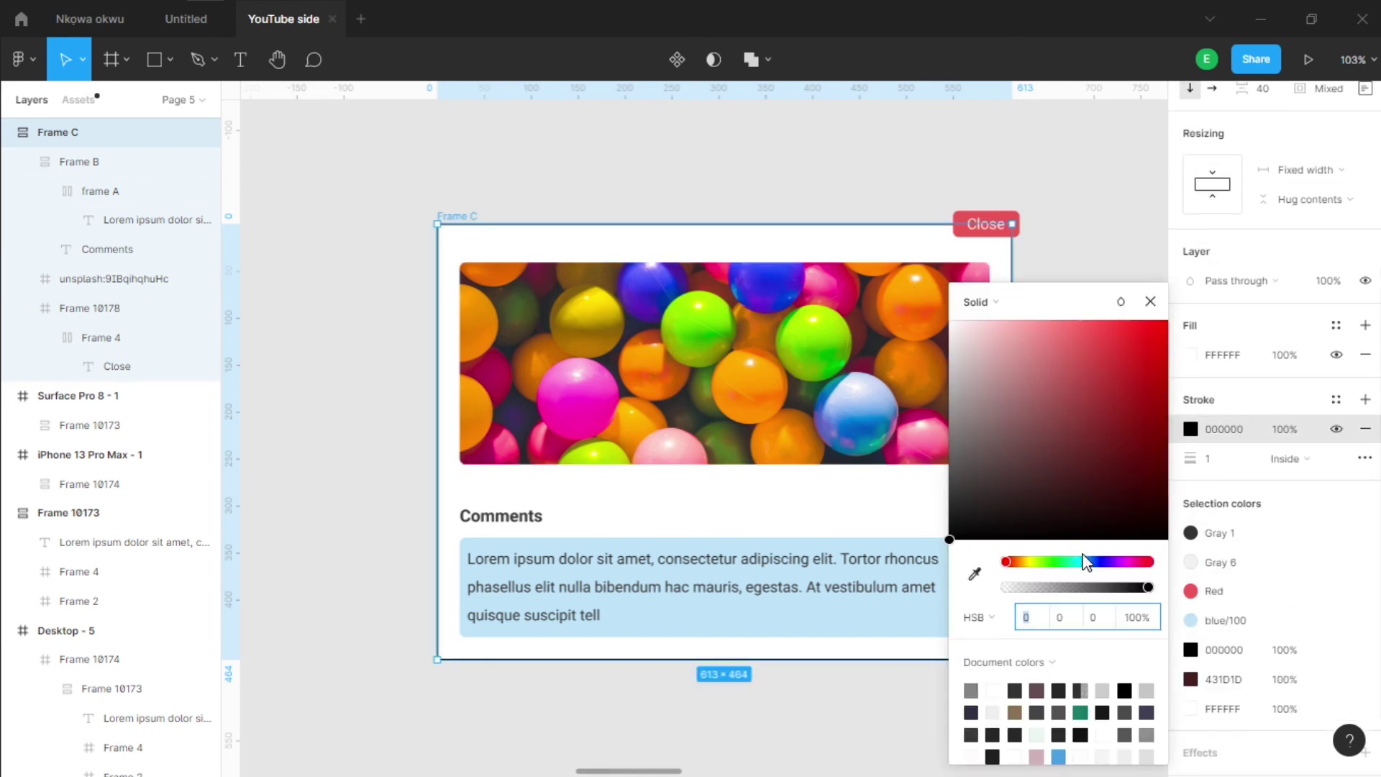
{"action": "left_click_drag", "start_coordinate": [1086, 562], "coordinate": [1105, 562]}
{"action": "left_click", "coordinate": [1077, 416]}
{"action": "left_click_drag", "start_coordinate": [1079, 423], "coordinate": [1094, 389]}
{"action": "left_click_drag", "start_coordinate": [1106, 562], "coordinate": [1088, 564]}
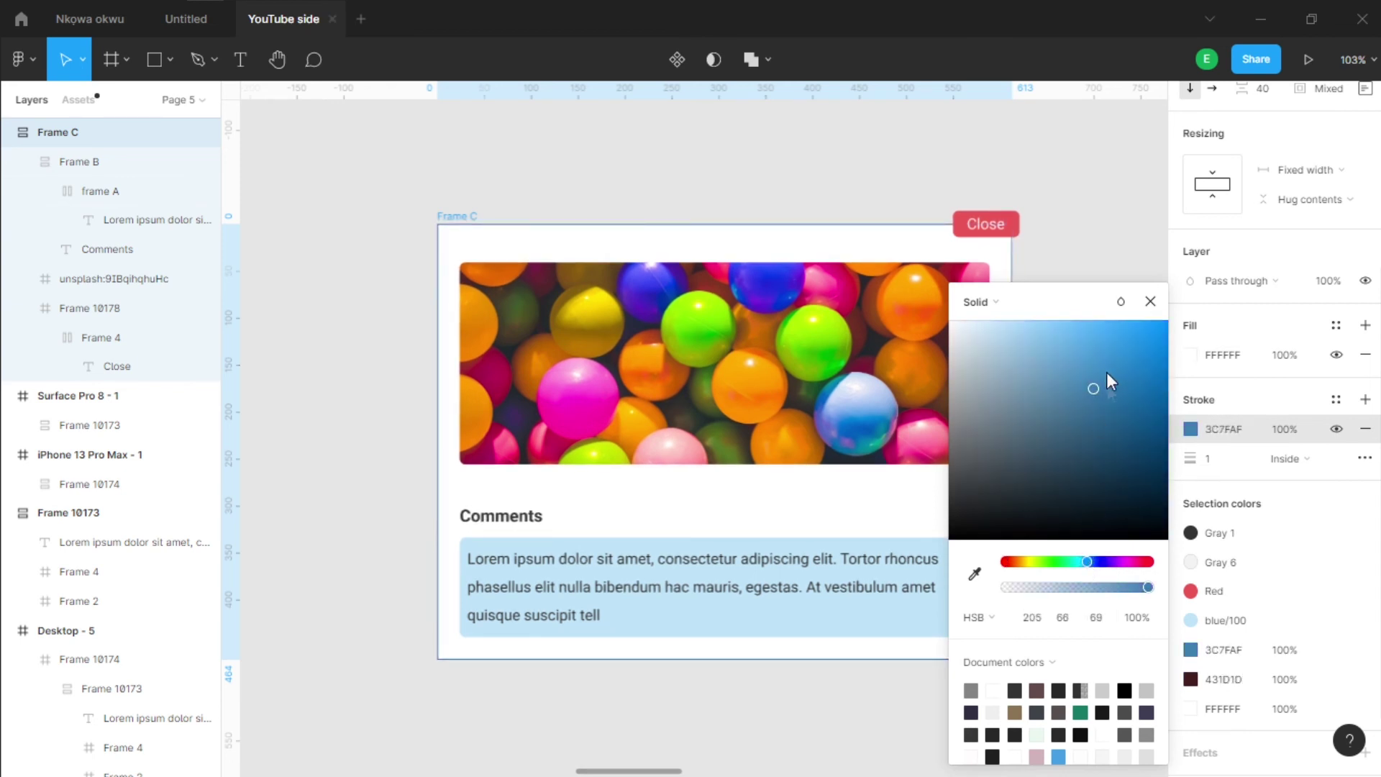
Step: Set the thickness of Frame C's stroke to 2 and deselect the frame
{"action": "left_click", "coordinate": [1216, 458]}
{"action": "left_click", "coordinate": [1215, 459]}
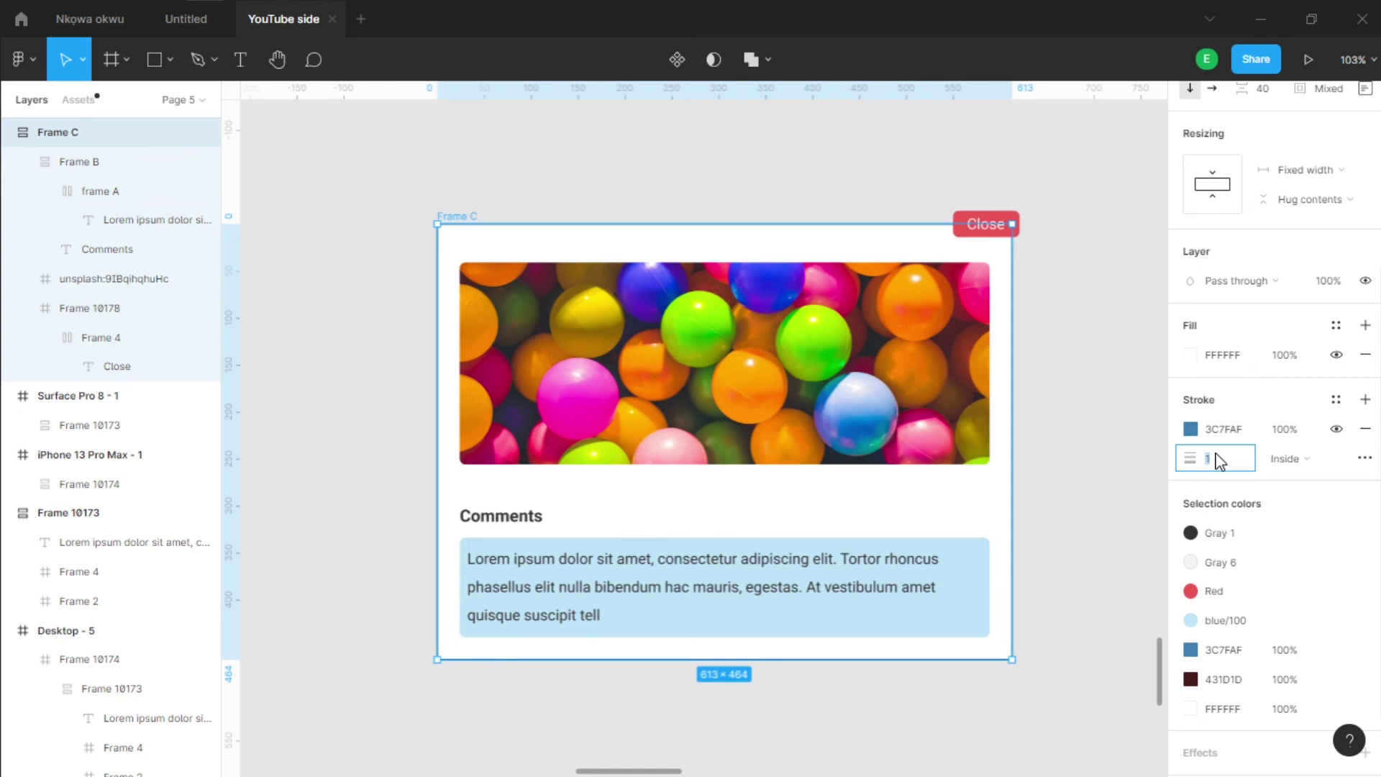
{"action": "type", "text": "2"}
{"action": "key", "text": "Return"}
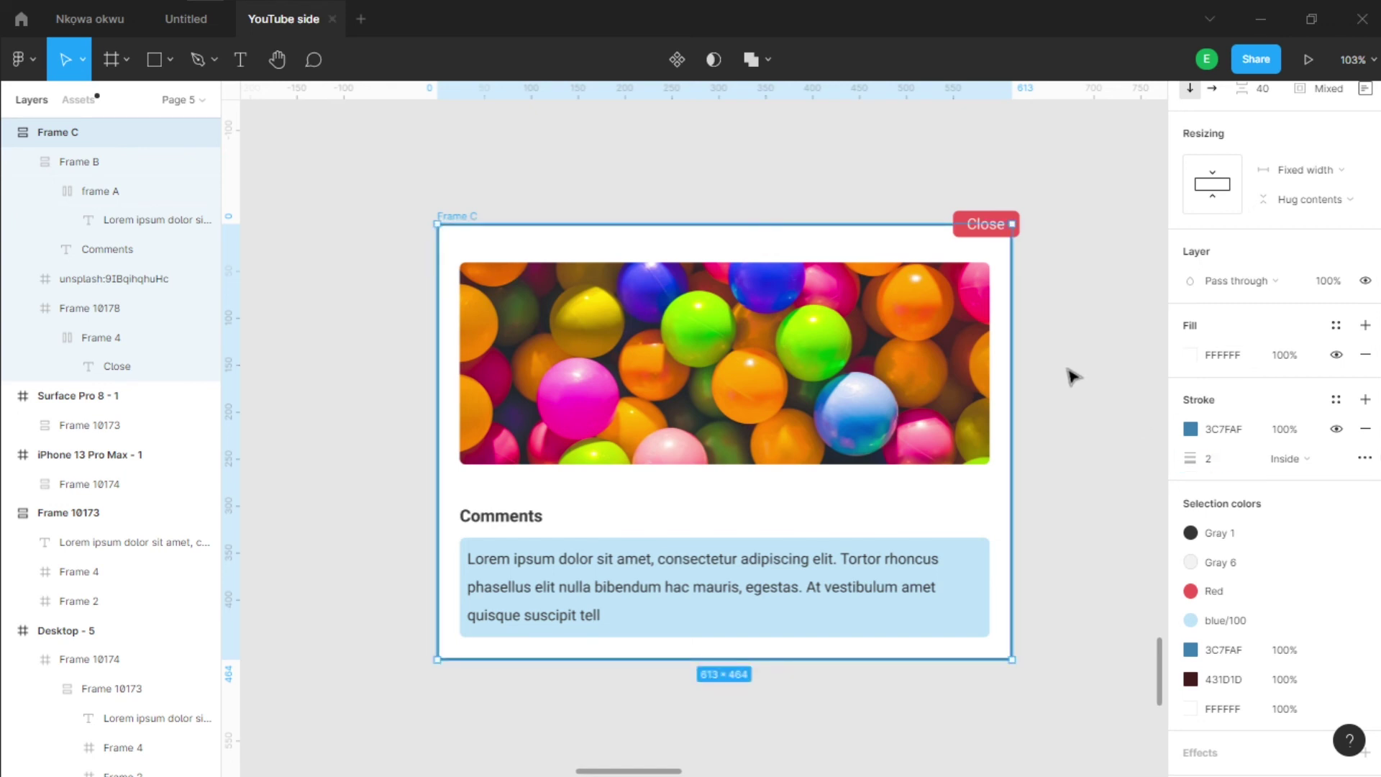
{"action": "left_click", "coordinate": [1072, 376]}
Step: Resize Frame C horizontally to about 662 px wide to test its responsive contents
{"action": "left_click_drag", "start_coordinate": [456, 216], "coordinate": [458, 216]}
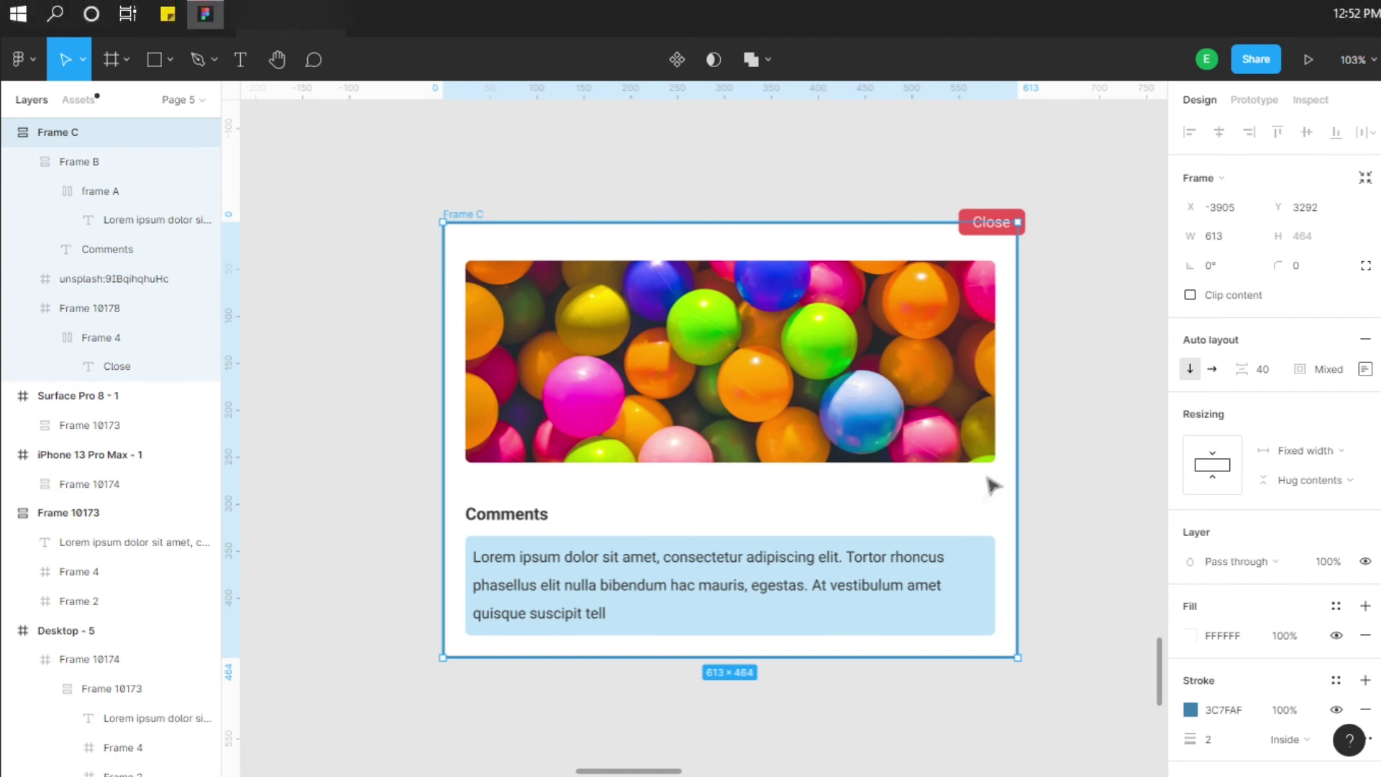
{"action": "scroll", "coordinate": [1050, 442], "scroll_direction": "down", "scroll_amount": 3}
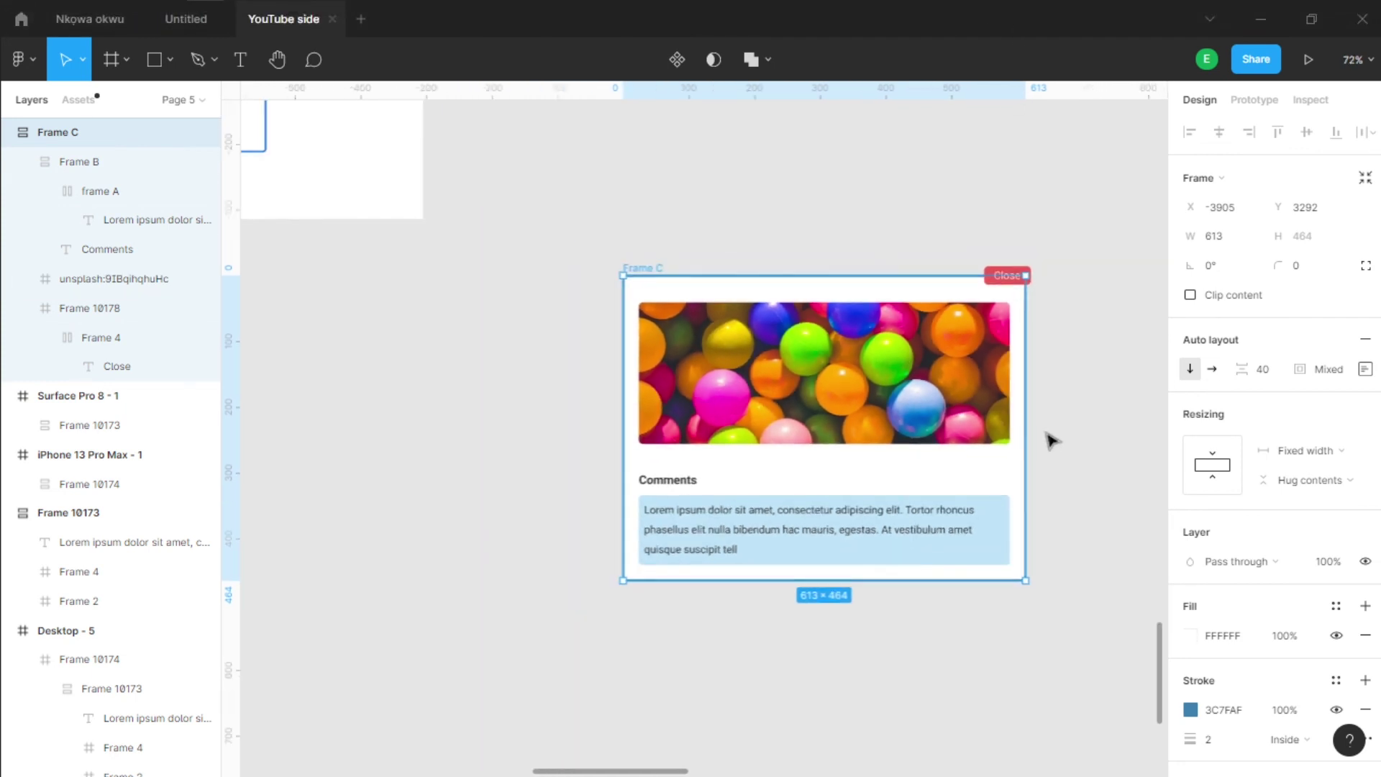
{"action": "left_click_drag", "start_coordinate": [1029, 446], "coordinate": [1059, 422]}
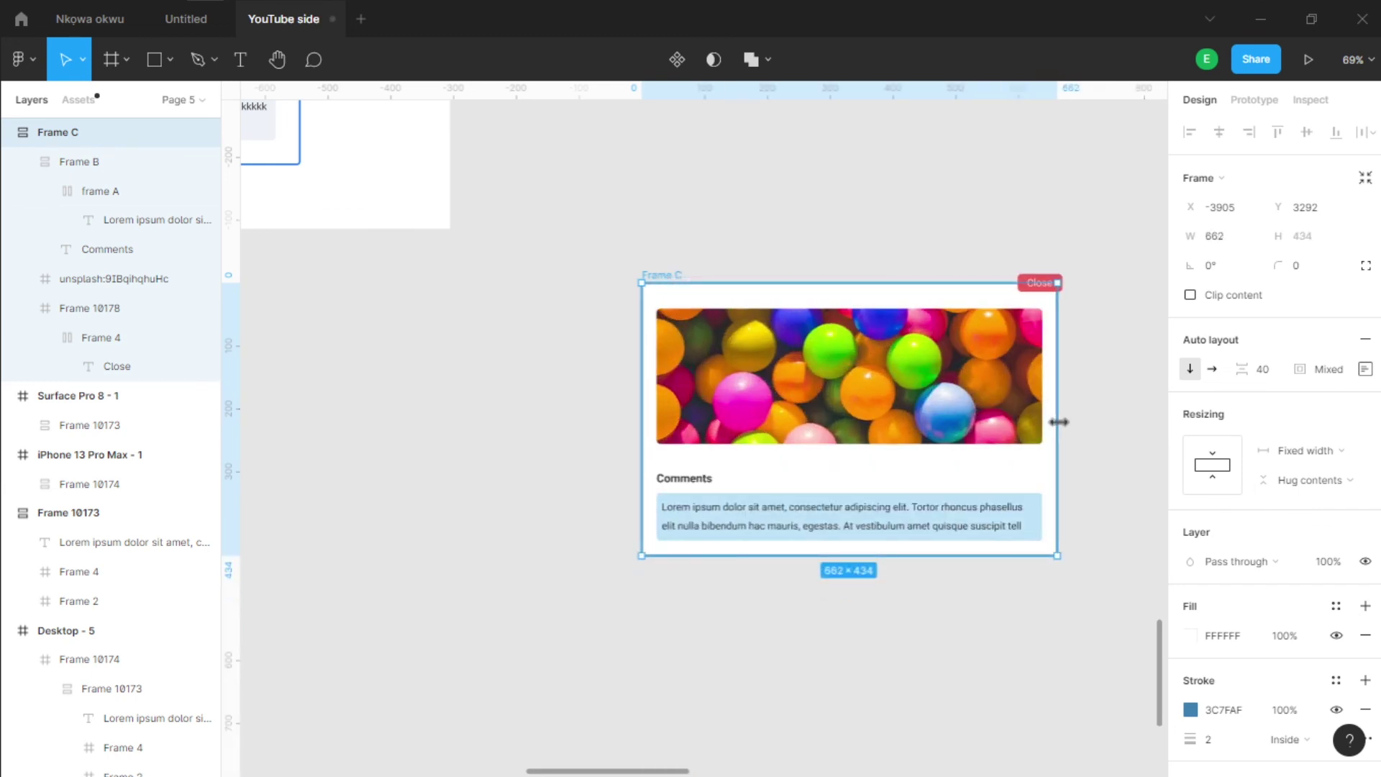
Step: Move Frame C across the canvas to the empty area left of the Desktop - 4 frame, keeping it outside that design
{"action": "scroll", "coordinate": [888, 363], "scroll_direction": "down", "scroll_amount": 5}
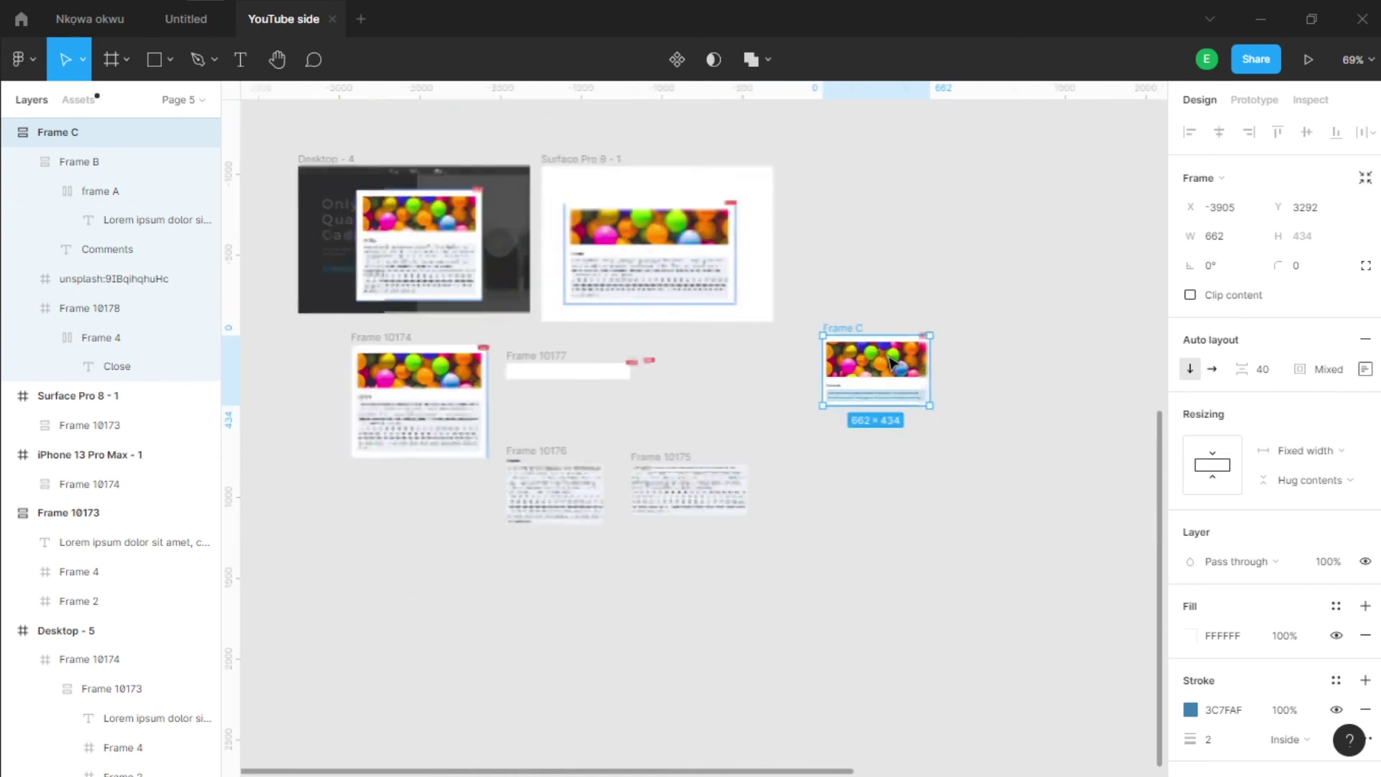
{"action": "left_click_drag", "start_coordinate": [892, 352], "coordinate": [432, 238]}
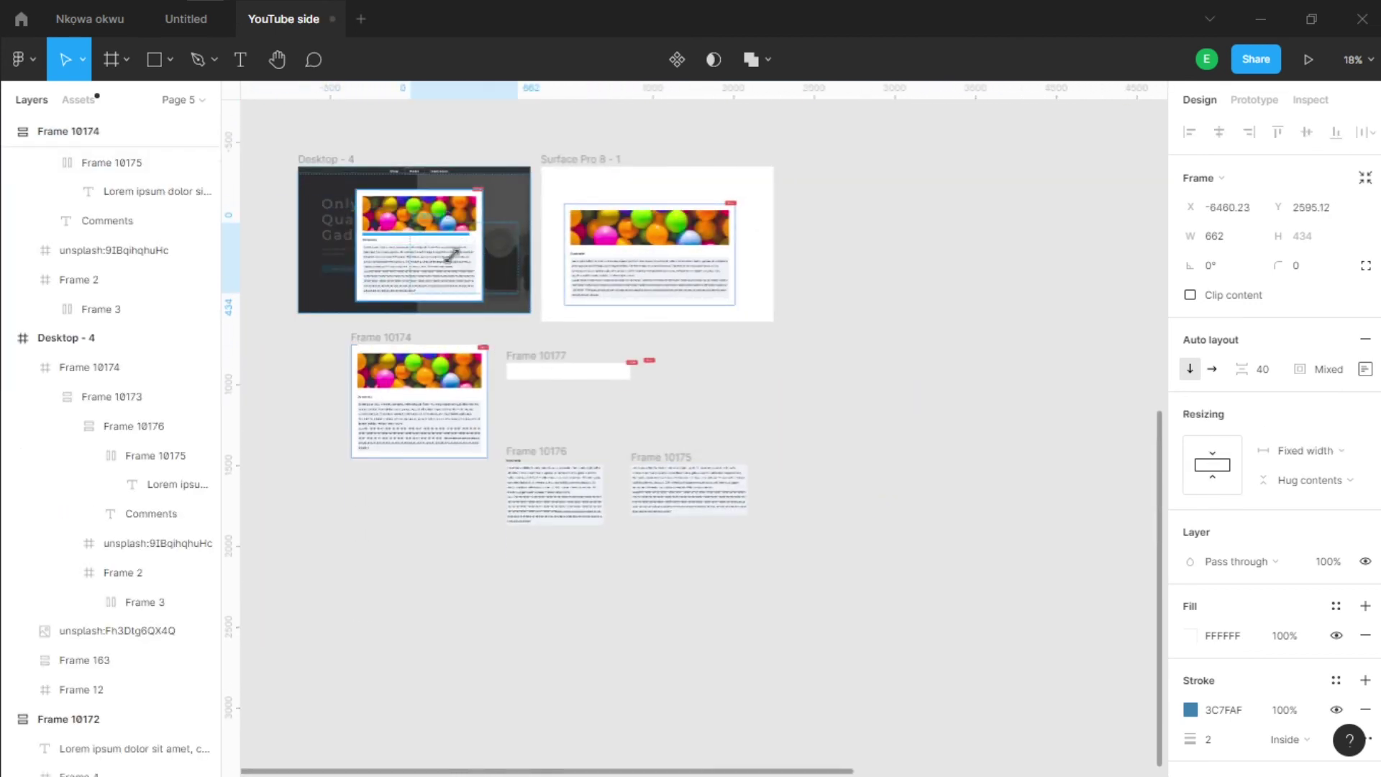
{"action": "scroll", "coordinate": [613, 294], "scroll_direction": "up", "scroll_amount": 2}
{"action": "scroll", "coordinate": [576, 273], "scroll_direction": "up", "scroll_amount": 4}
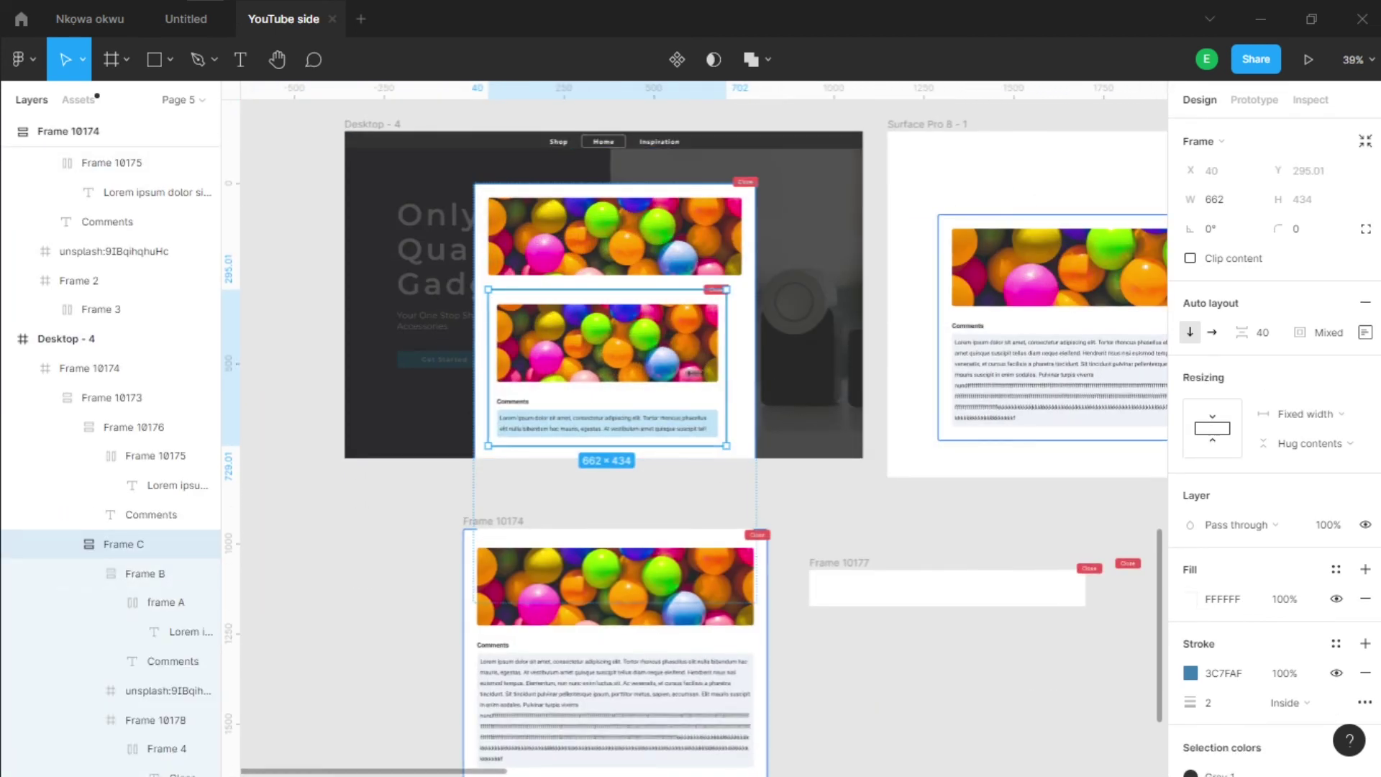
{"action": "left_click_drag", "start_coordinate": [320, 295], "coordinate": [327, 295]}
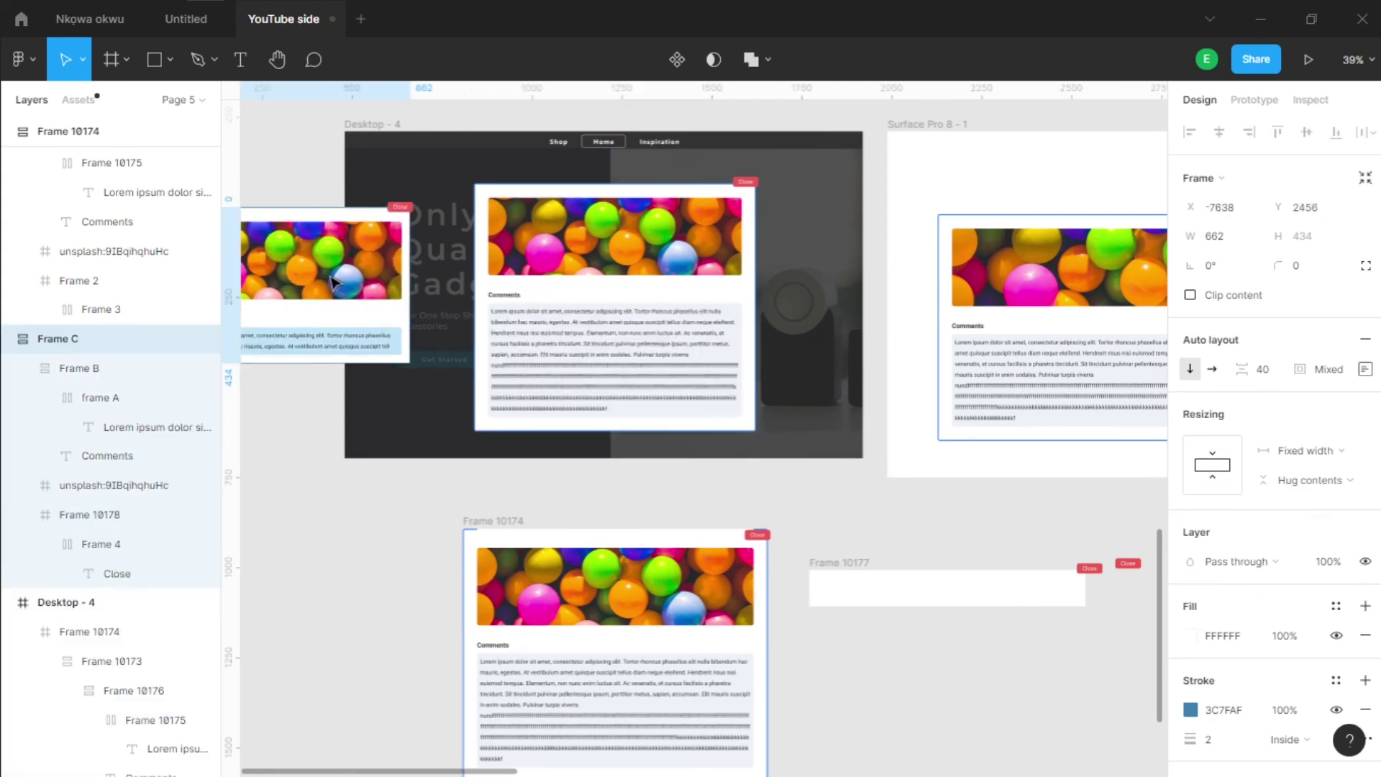
{"action": "scroll", "coordinate": [338, 295], "scroll_direction": "left", "scroll_amount": 6}
{"action": "left_click_drag", "start_coordinate": [777, 320], "coordinate": [607, 320]}
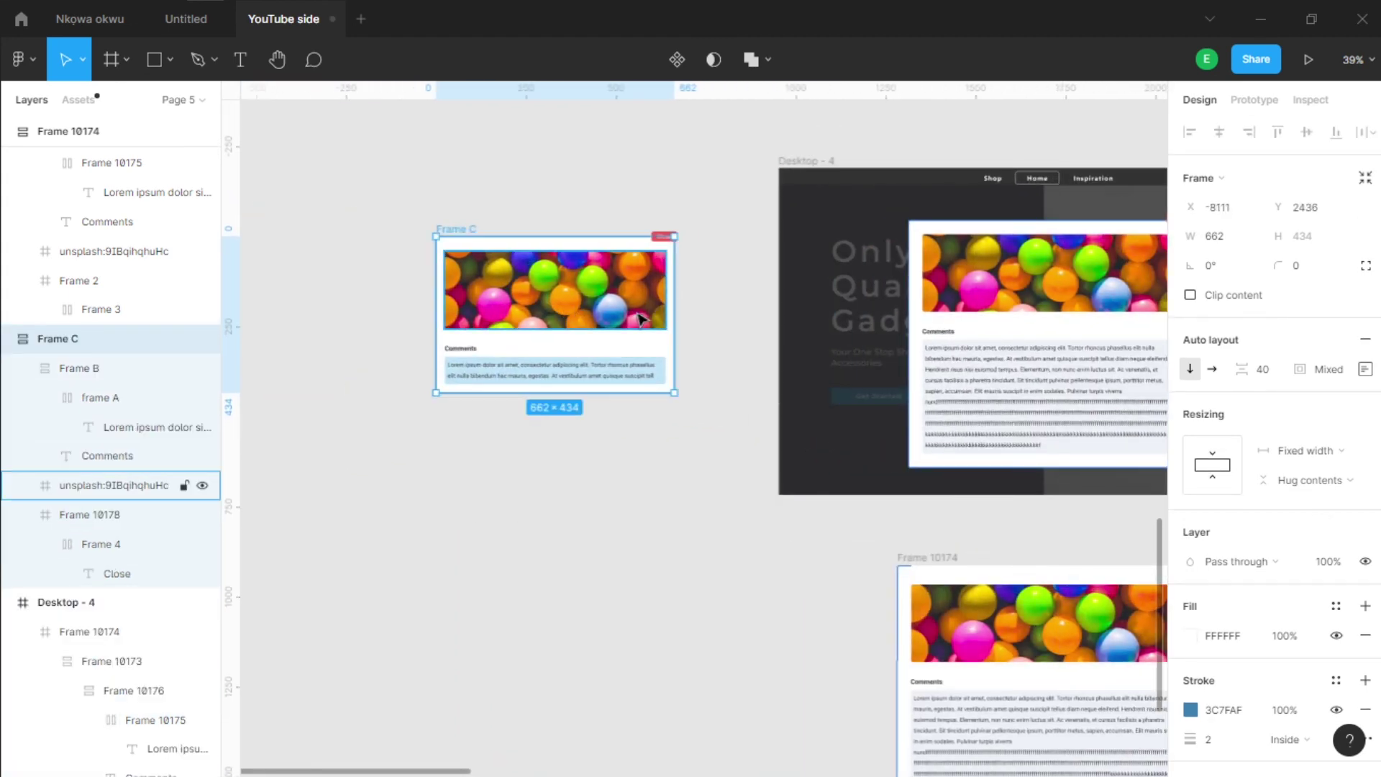
Step: Reselect Frame C and narrow it in two stages, to about 586 px and about 487 px wide, to test its layout
{"action": "left_click", "coordinate": [1038, 308]}
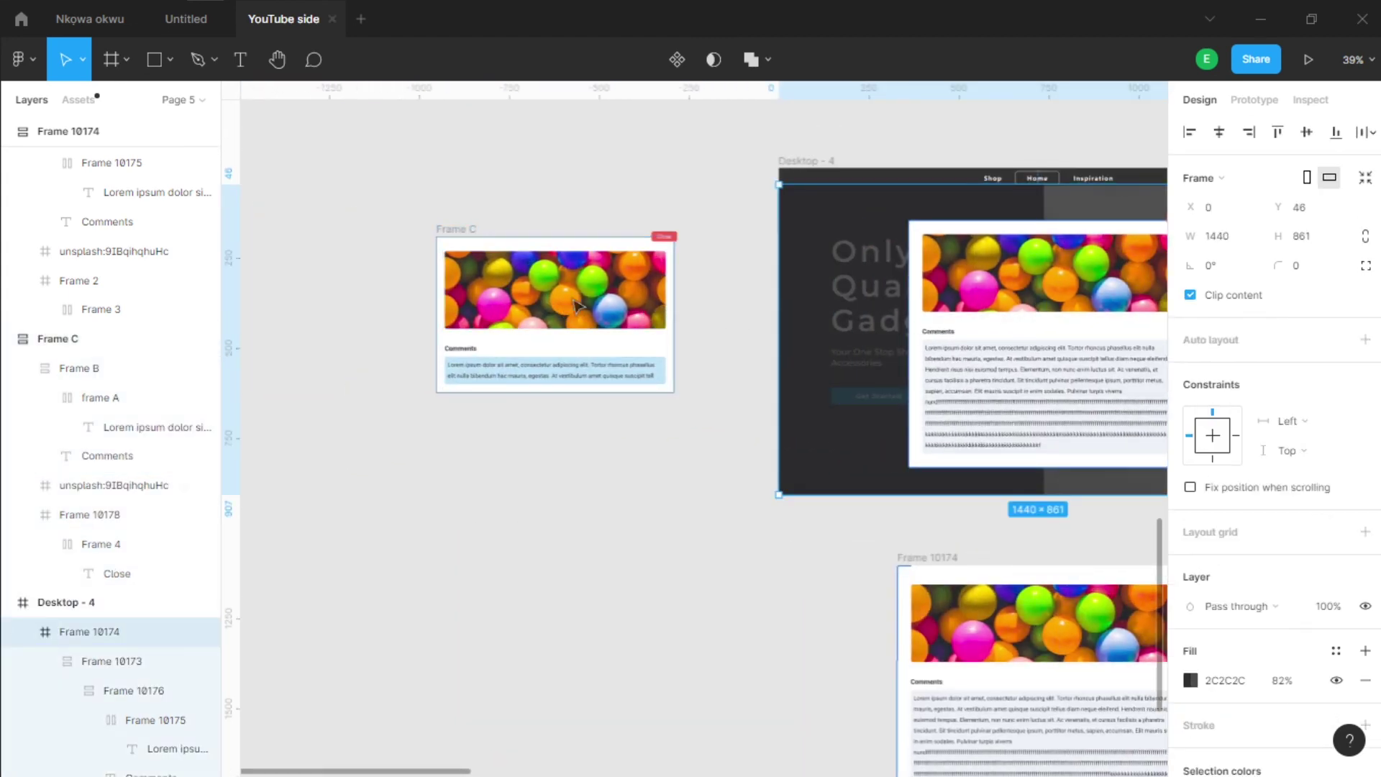
{"action": "left_click", "coordinate": [439, 228]}
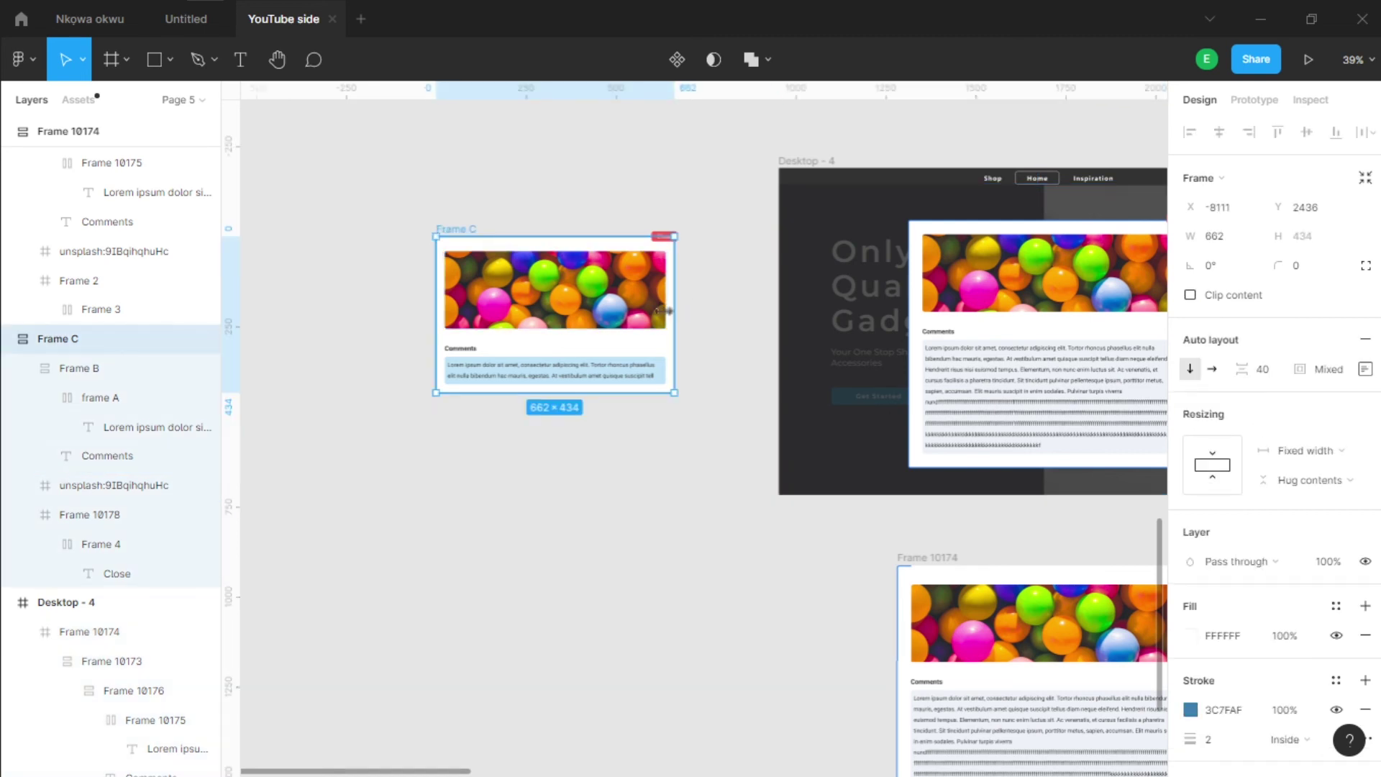
{"action": "left_click_drag", "start_coordinate": [672, 310], "coordinate": [652, 331]}
{"action": "scroll", "coordinate": [481, 274], "scroll_direction": "up", "scroll_amount": 3}
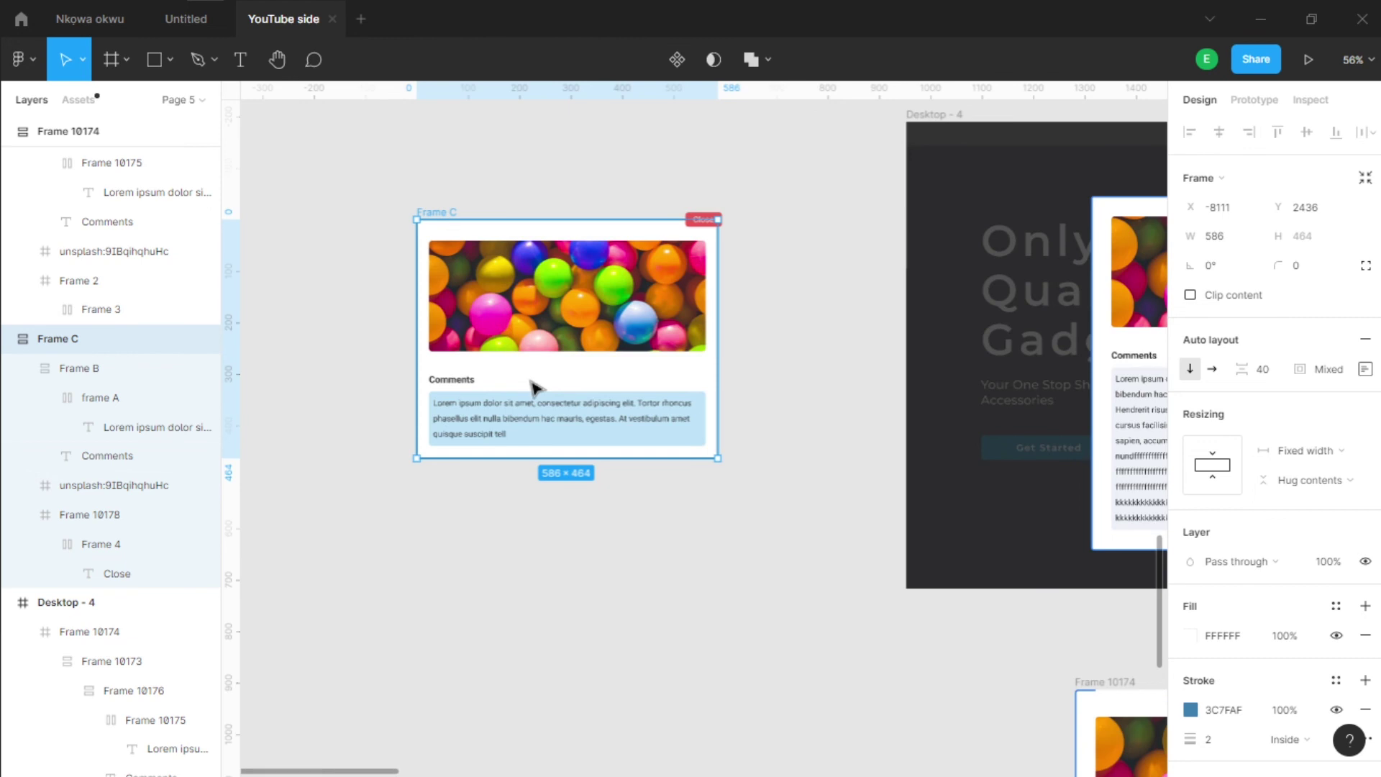
{"action": "left_click_drag", "start_coordinate": [718, 388], "coordinate": [669, 407]}
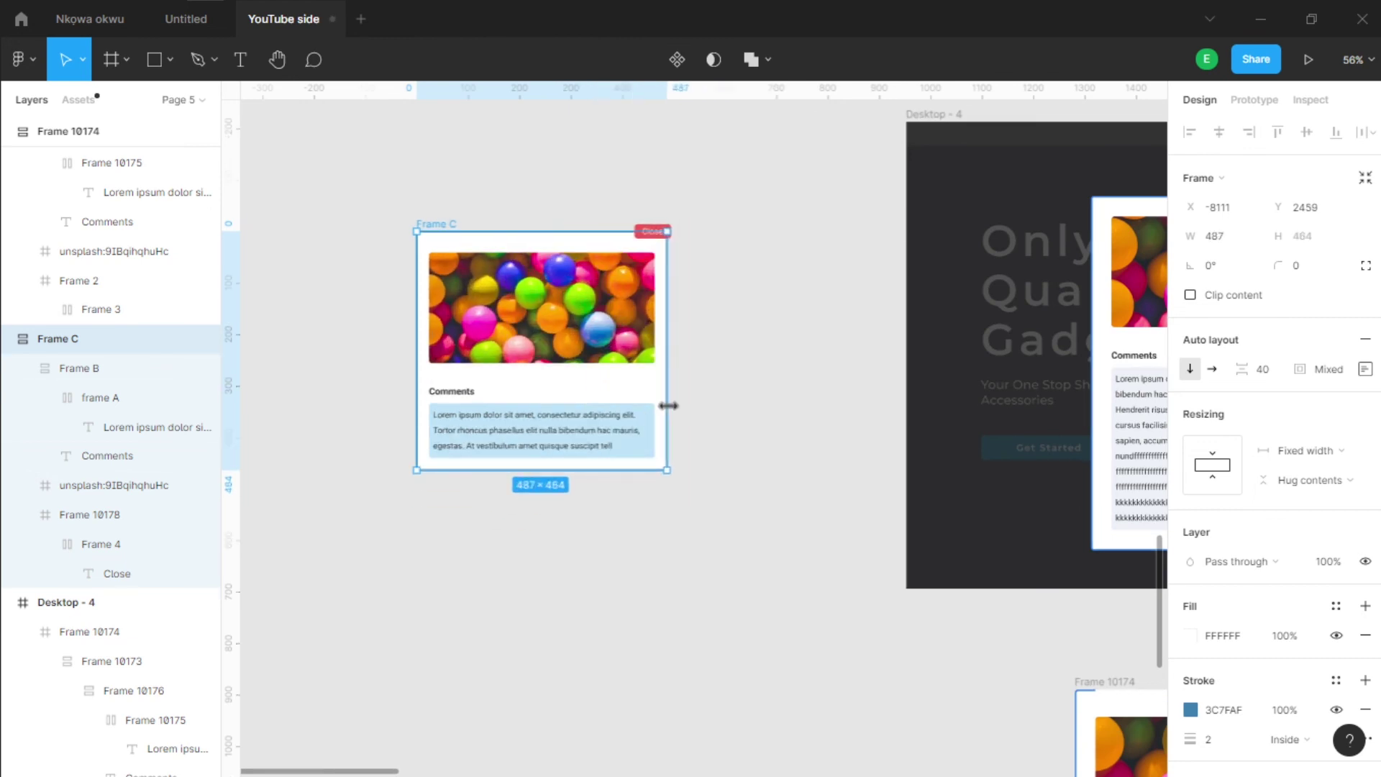
Step: Try an exact width of 200 on Frame C, and settle on a width of 480
{"action": "left_click", "coordinate": [1215, 243]}
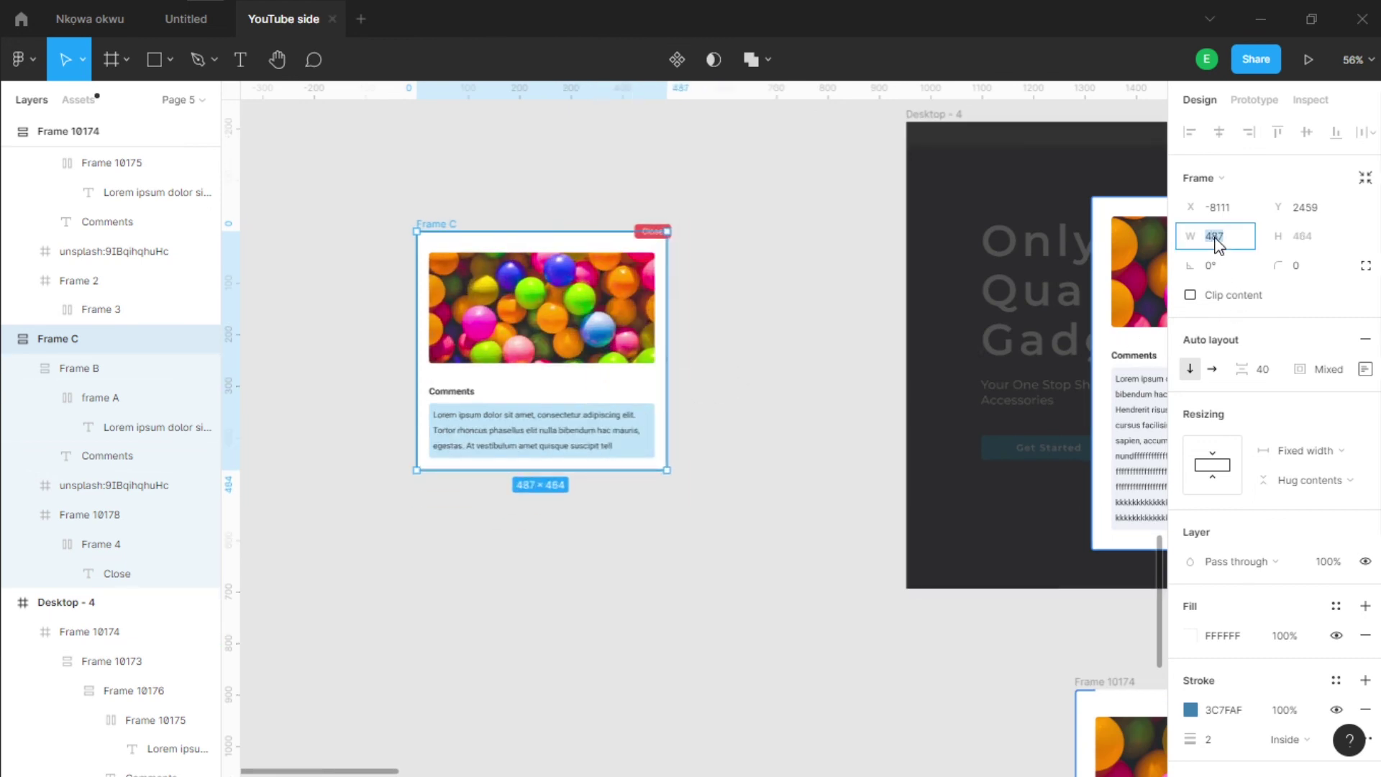
{"action": "type", "text": "200"}
{"action": "key", "text": "Return"}
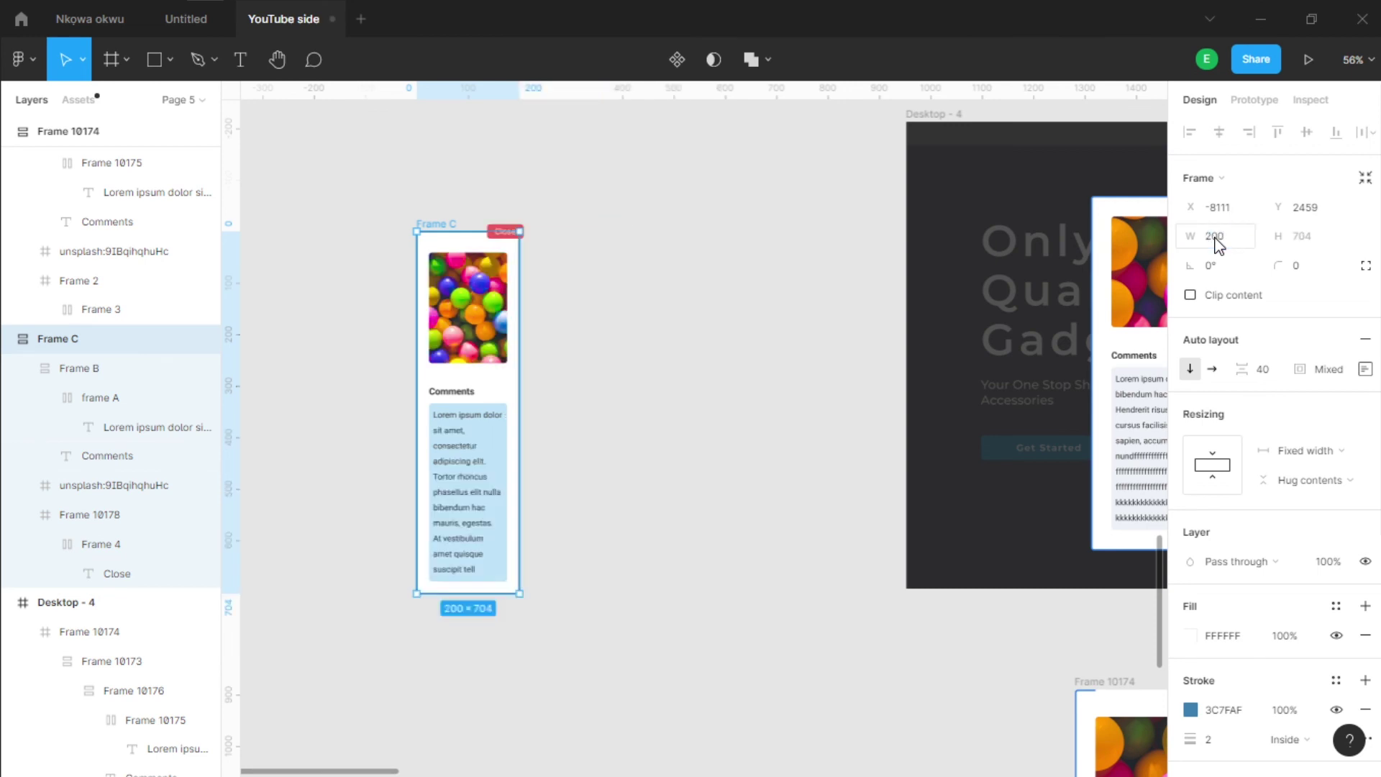
{"action": "type", "text": "480"}
{"action": "key", "text": "Return"}
{"action": "scroll", "coordinate": [673, 302], "scroll_direction": "right", "scroll_amount": 3}
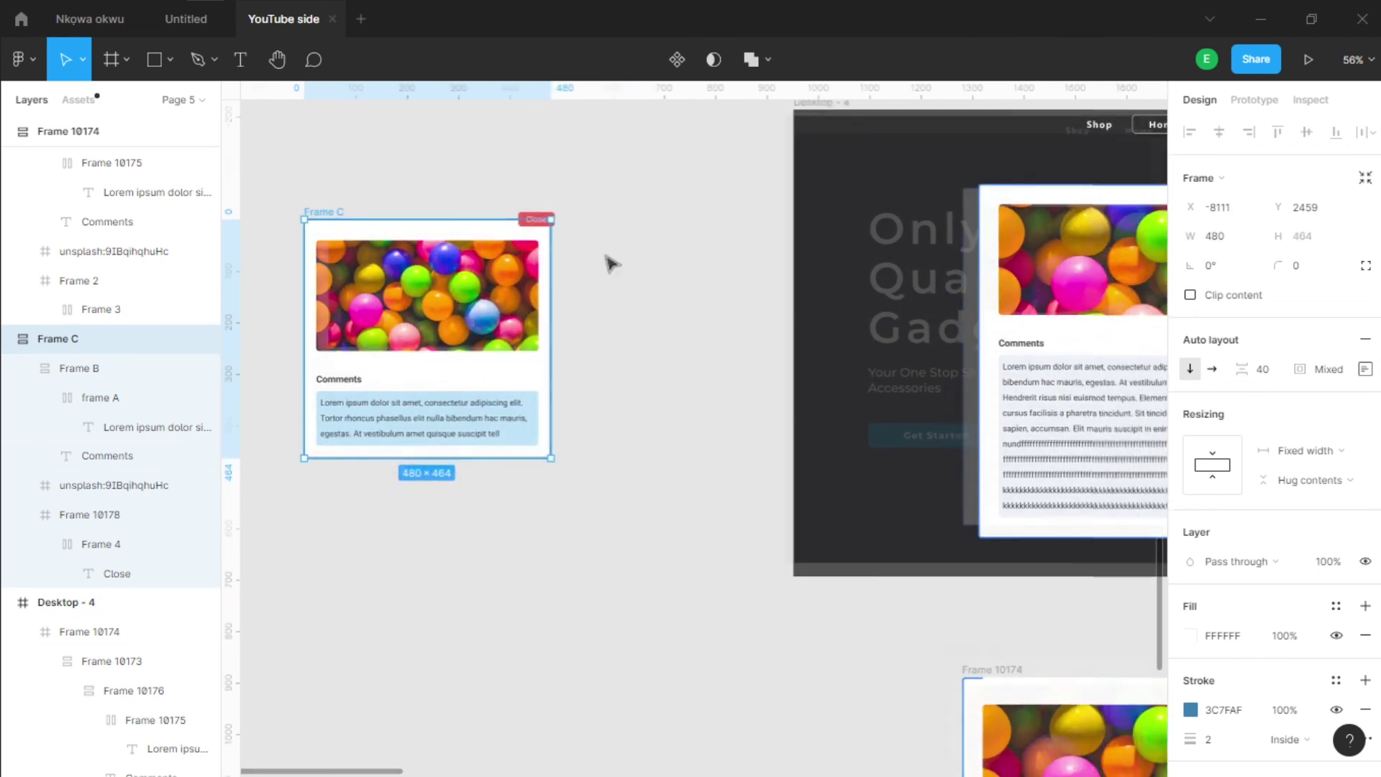
{"action": "scroll", "coordinate": [611, 266], "scroll_direction": "down", "scroll_amount": 2, "text": "ctrl"}
{"action": "scroll", "coordinate": [690, 536], "scroll_direction": "up", "scroll_amount": 2}
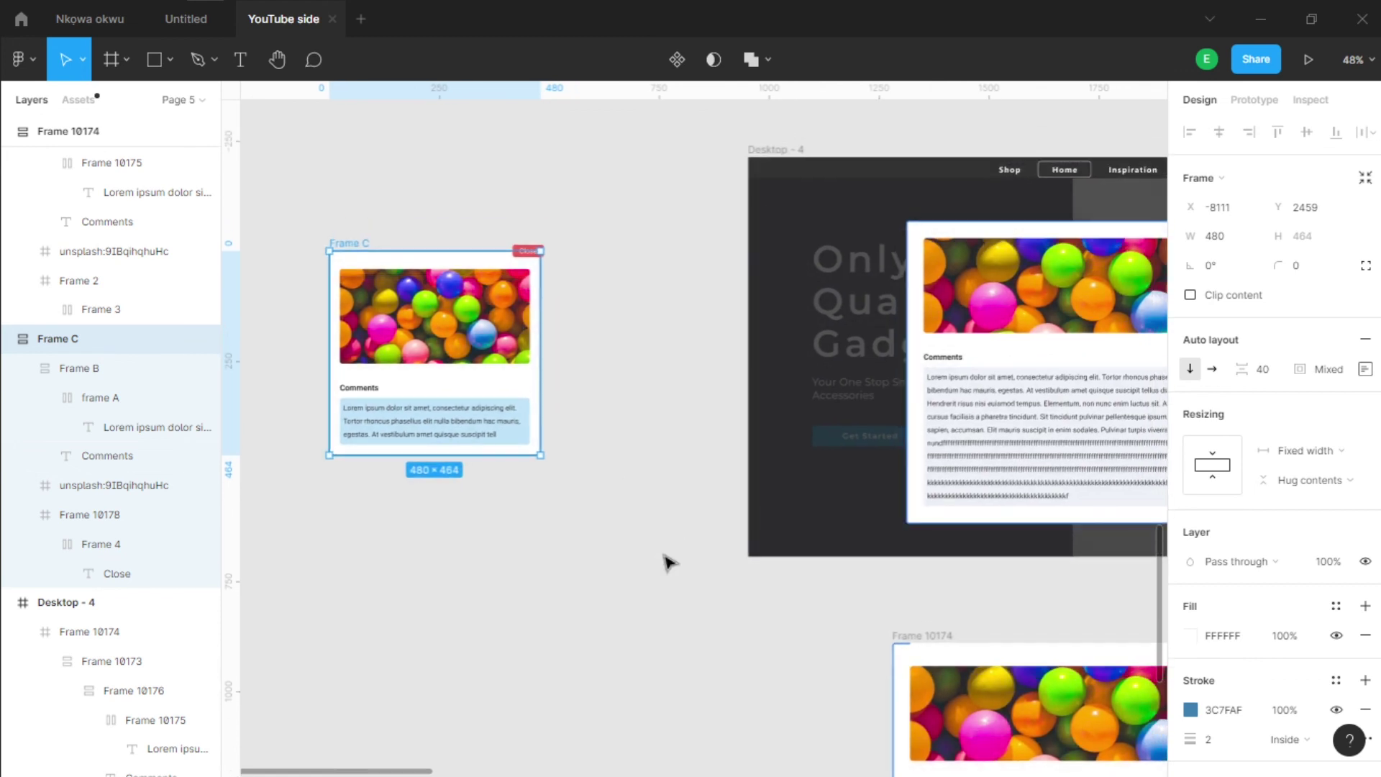
{"action": "left_click_drag", "start_coordinate": [842, 641], "coordinate": [774, 617]}
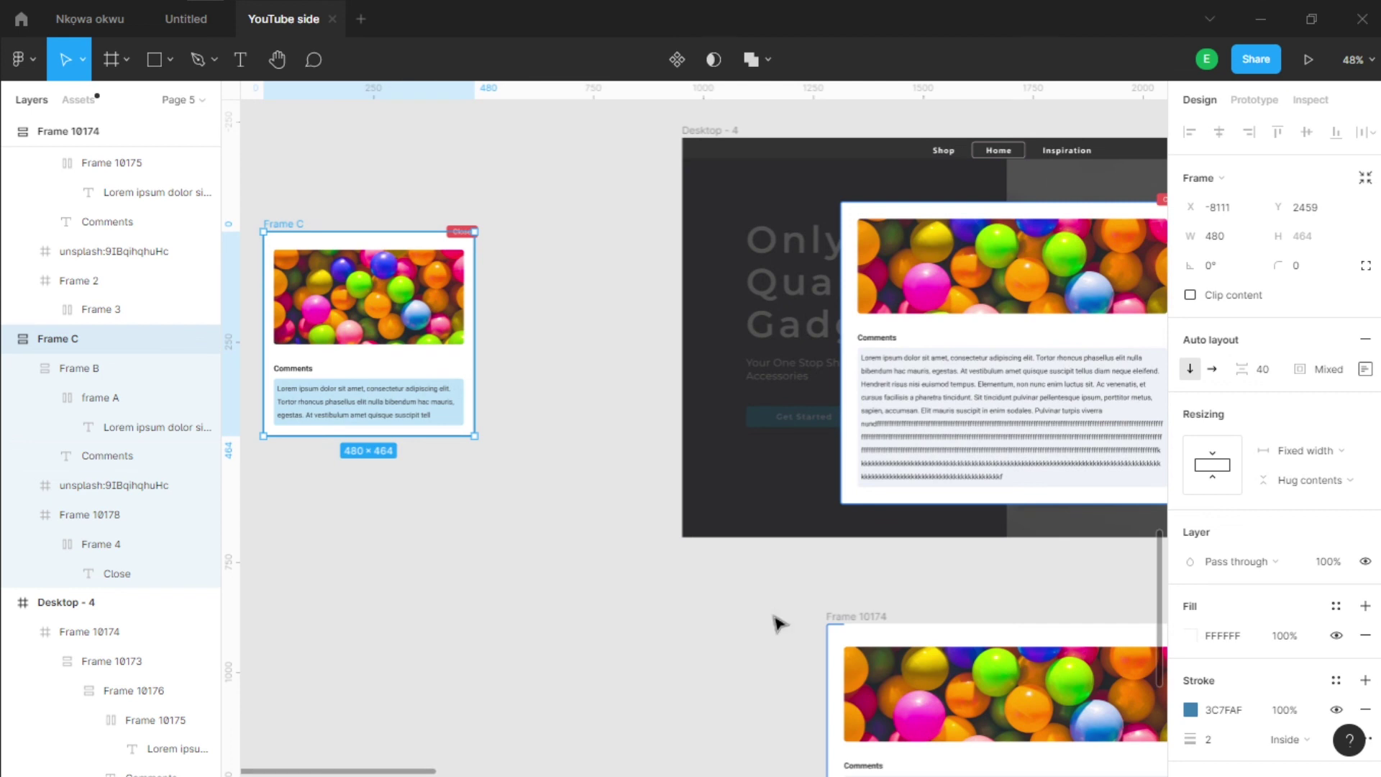
{"action": "left_click_drag", "start_coordinate": [779, 623], "coordinate": [651, 651]}
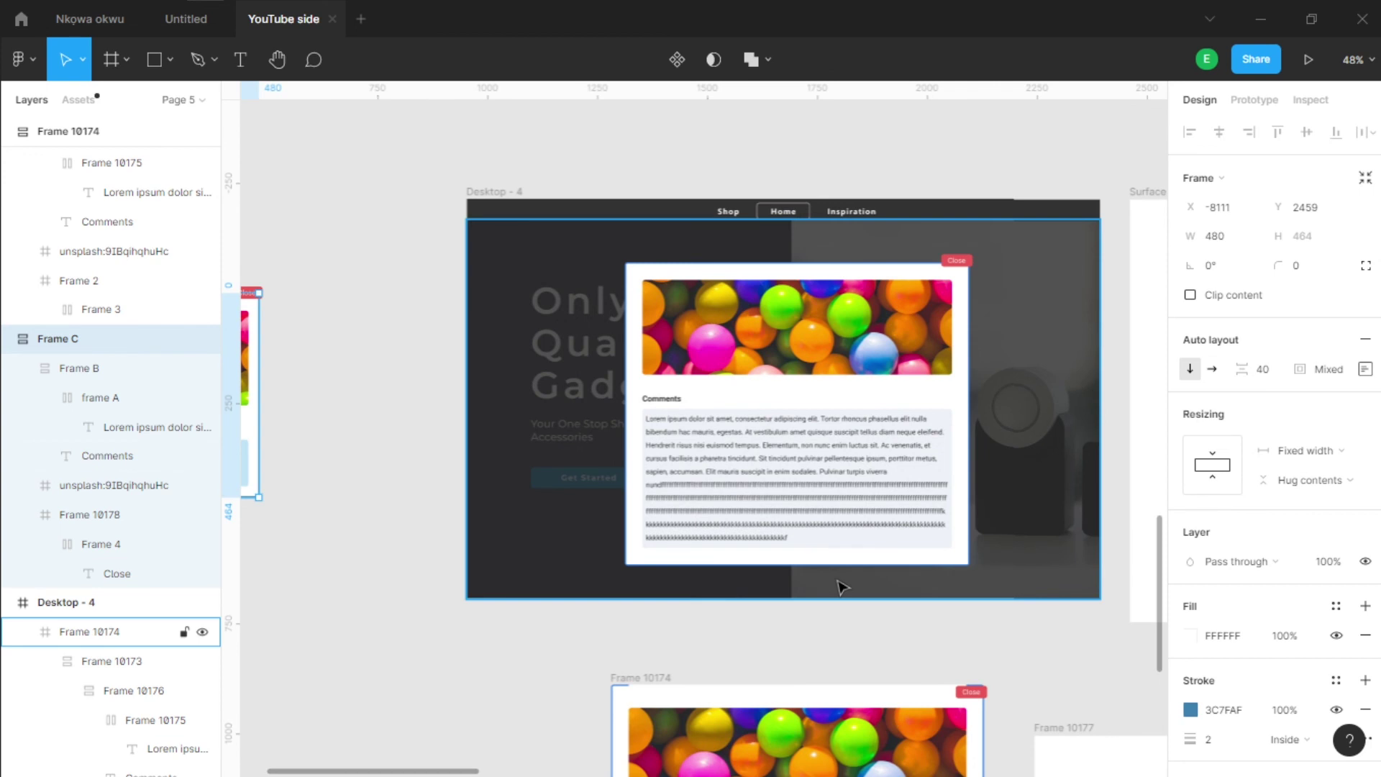